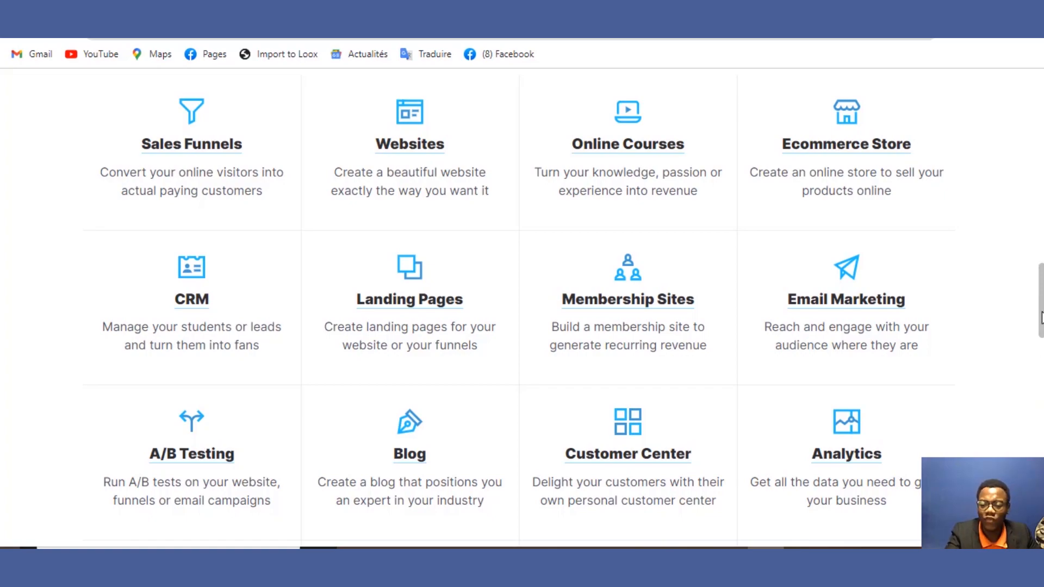
# Step: Scroll to the top of the ClickFunnels pricing page: Basic $127/mo, Pro $157/mo, Funnel Hacker $208/mo
pyautogui.moveTo(1042, 318); pyautogui.dragTo(1041, 124)
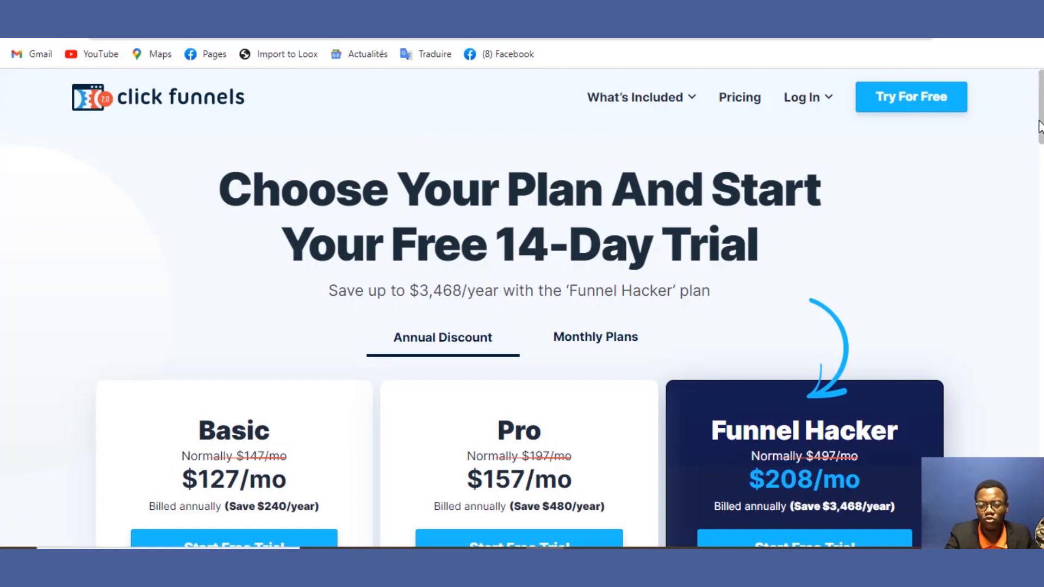
pyautogui.moveTo(1039, 126); pyautogui.dragTo(1041, 168)
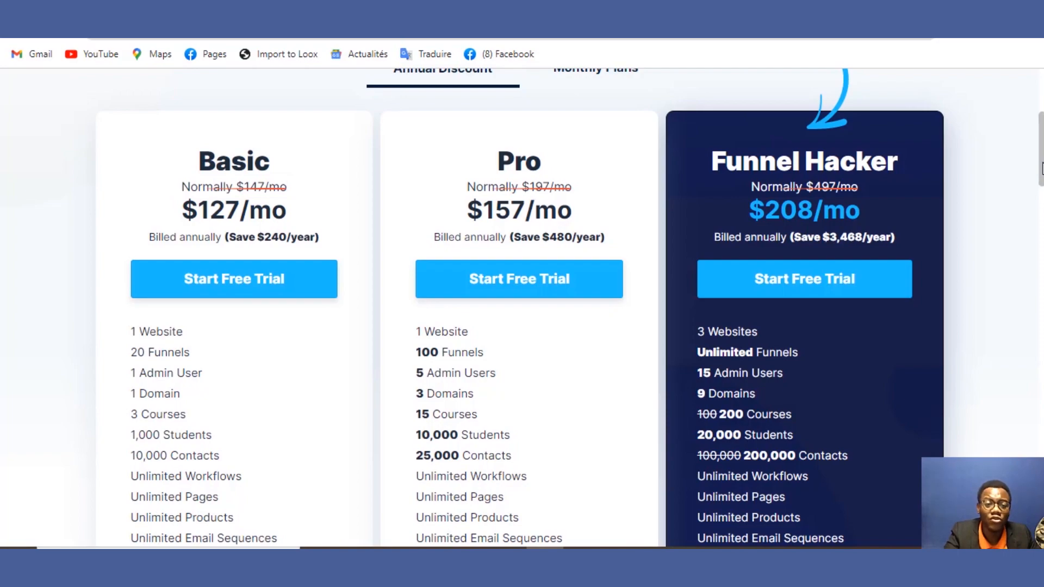
pyautogui.moveTo(1042, 168); pyautogui.dragTo(1041, 197)
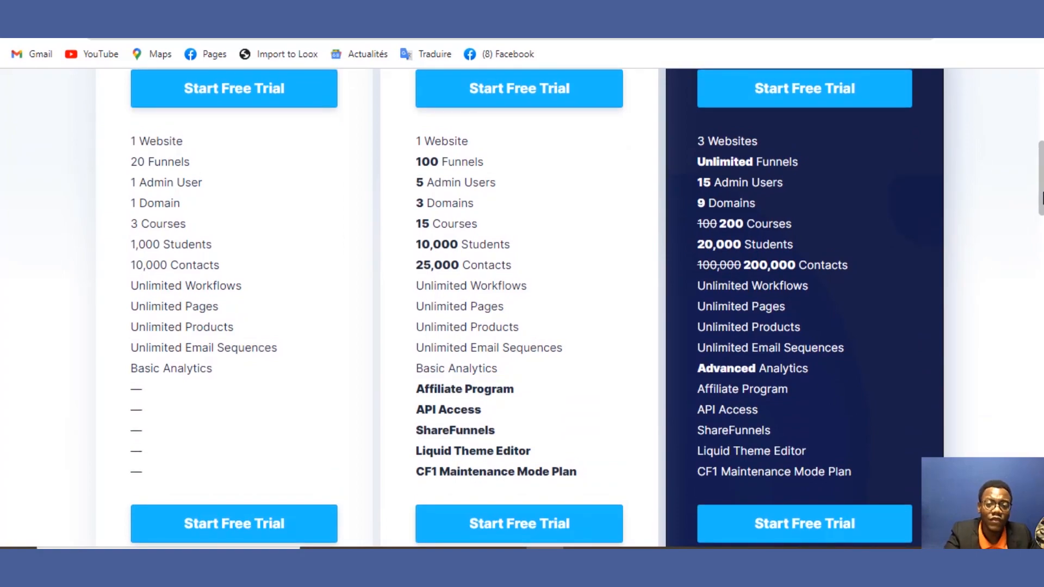
pyautogui.moveTo(1041, 198)
pyautogui.mouseDown()
pyautogui.moveTo(1041, 190)
pyautogui.moveTo(1040, 368)
pyautogui.moveTo(1041, 152)
pyautogui.moveTo(1035, 194)
pyautogui.moveTo(1033, 183)
pyautogui.mouseUp()
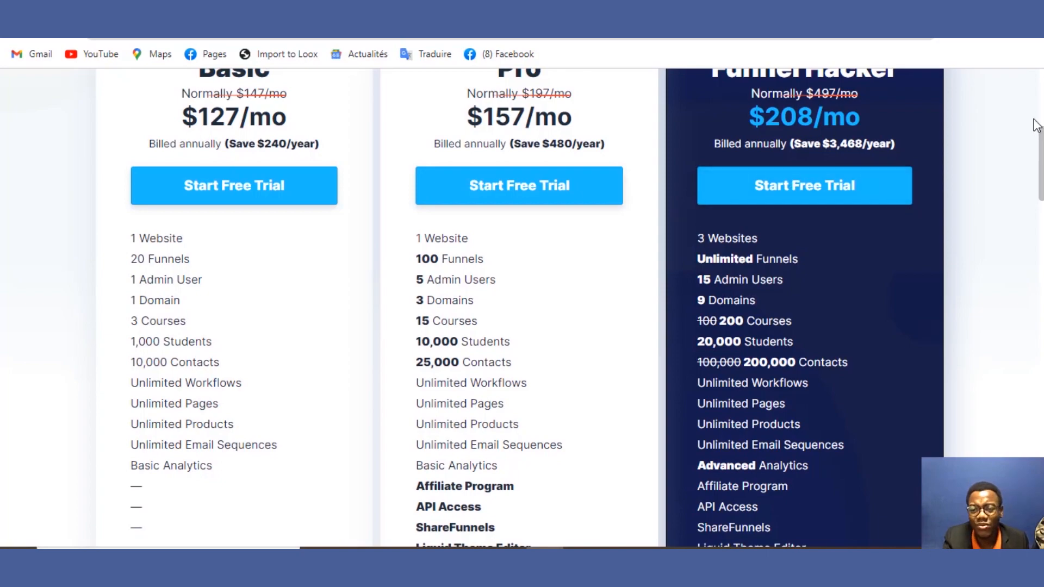
pyautogui.moveTo(1039, 147); pyautogui.dragTo(1039, 203)
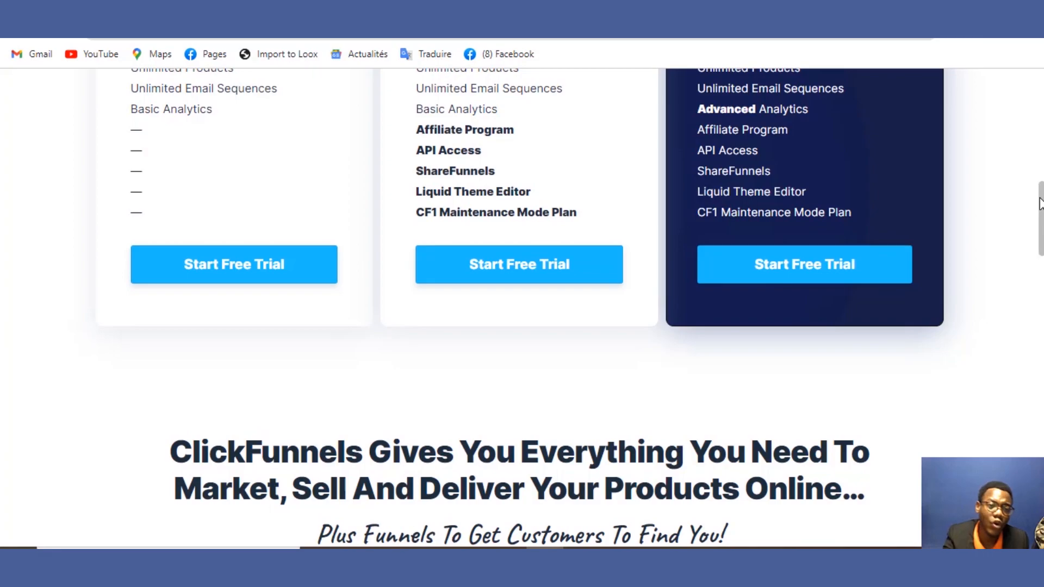
pyautogui.moveTo(1039, 198); pyautogui.dragTo(973, 297)
pyautogui.scroll(-12, 965, 351)
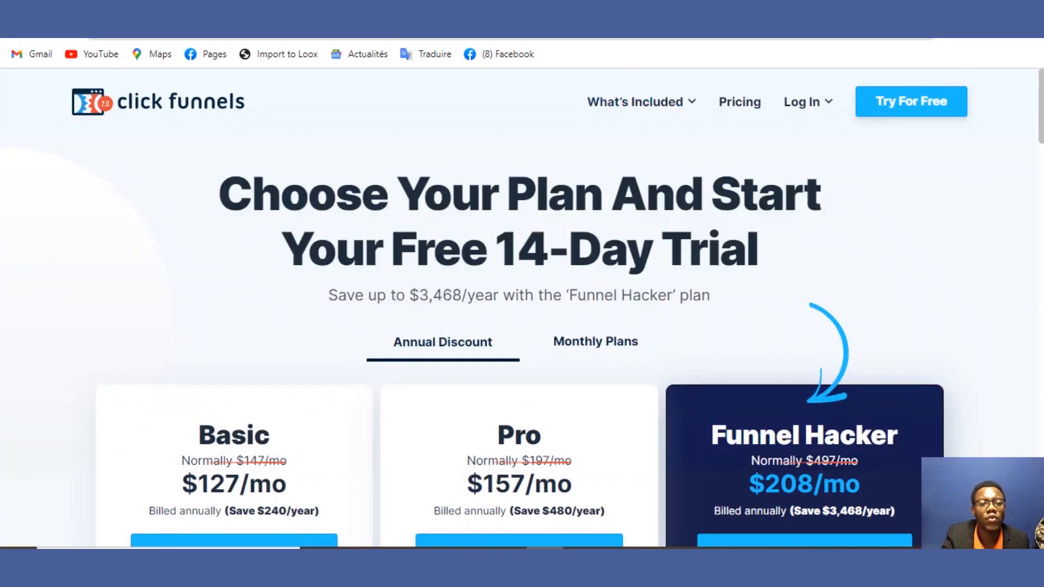
pyautogui.hotkey('ctrl', 'Tab')
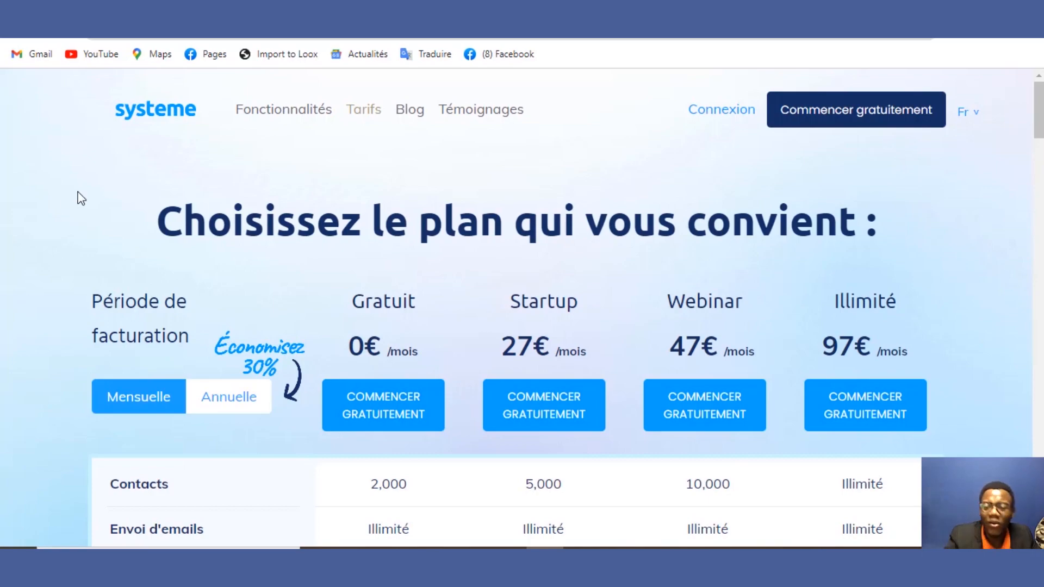
# Step: Scroll the Systeme.io pricing page down to the feature table listing contact and sales-funnel limits
pyautogui.moveTo(1039, 92); pyautogui.dragTo(1039, 112)
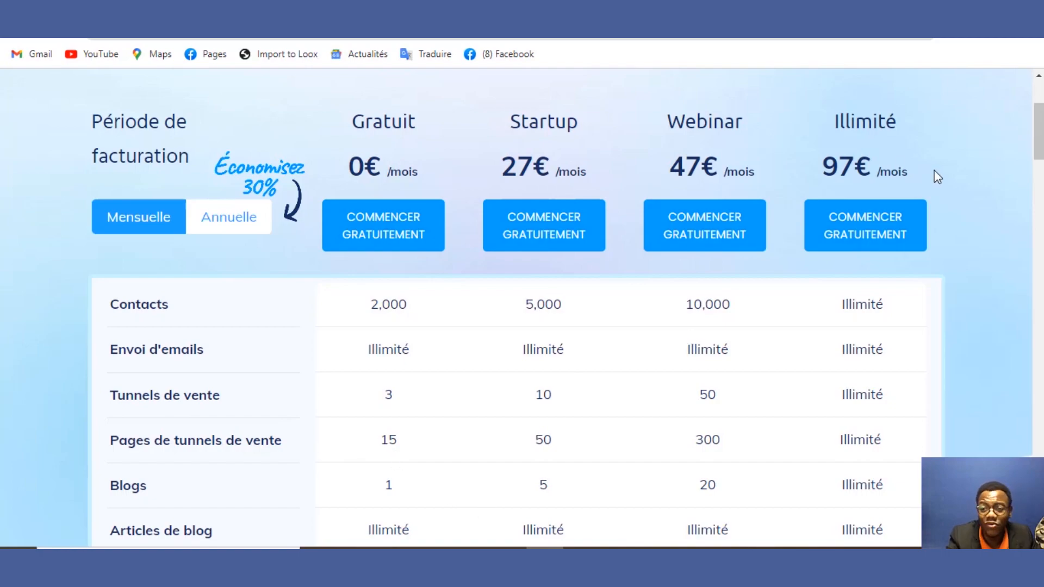
pyautogui.scroll(-2, 1038, 130)
pyautogui.scroll(-1, 1038, 142)
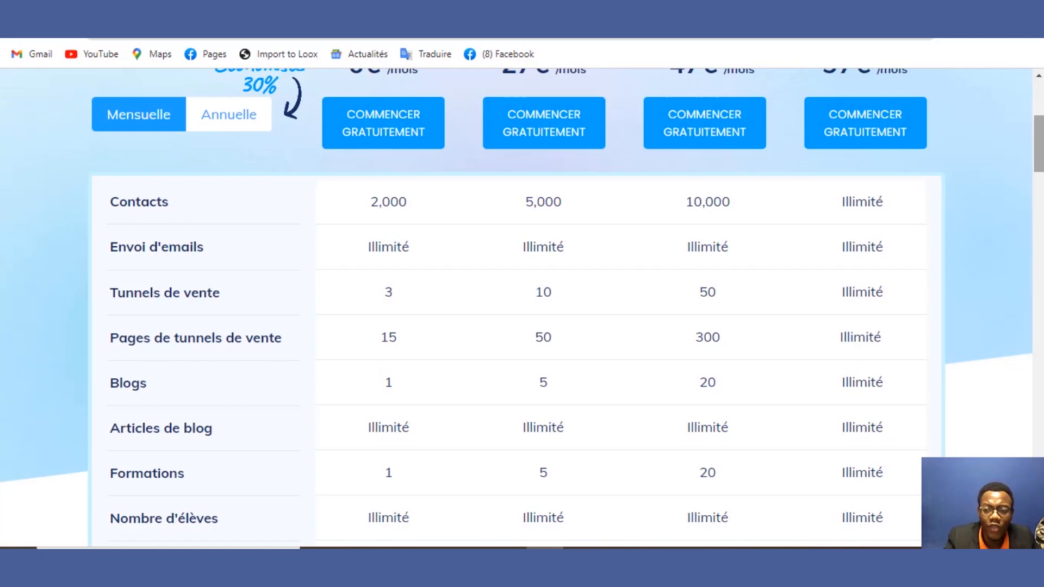
# Step: Scroll the Systeme.io table down through the blog, email campaign and 1-click upsell rows
pyautogui.scroll(-1, 1038, 144)
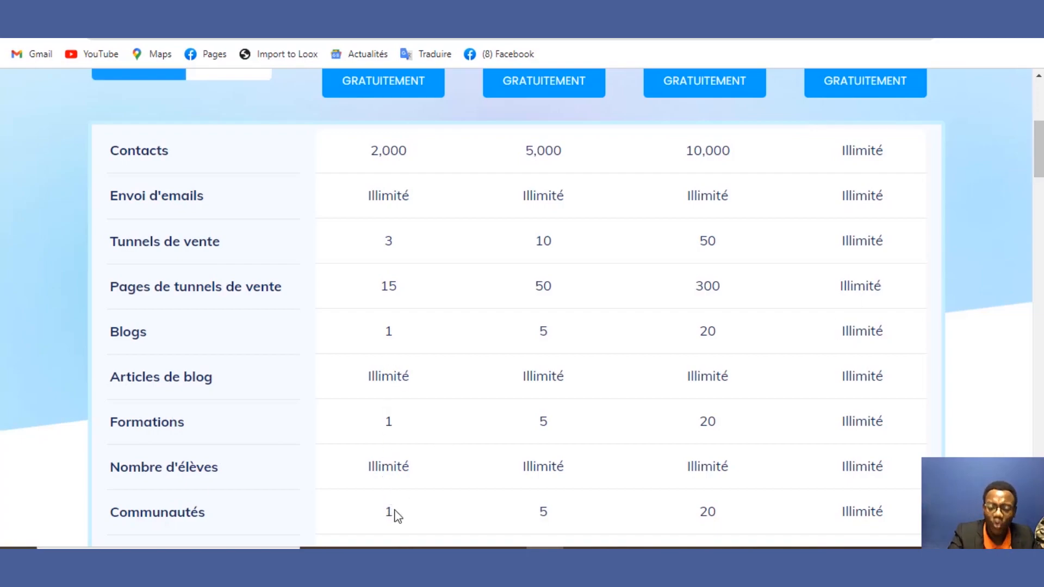
pyautogui.moveTo(1033, 157); pyautogui.dragTo(1040, 190)
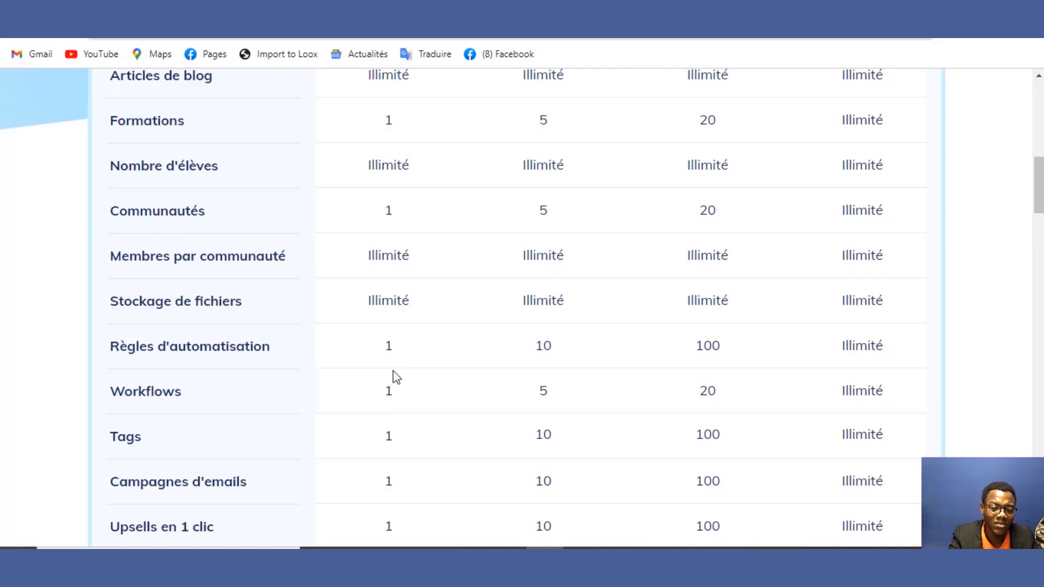
pyautogui.moveTo(395, 353); pyautogui.dragTo(375, 348)
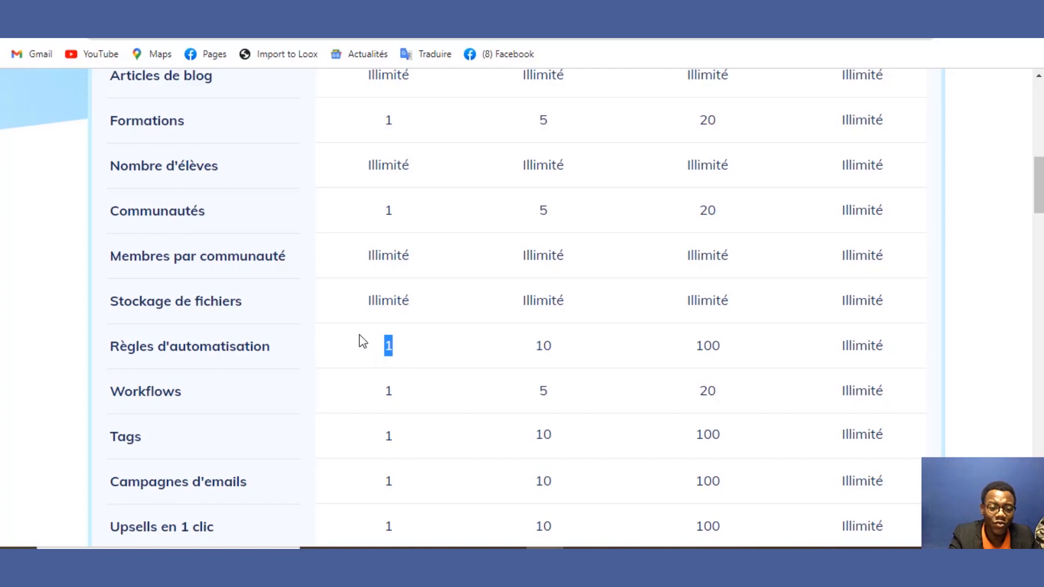
pyautogui.click(362, 341)
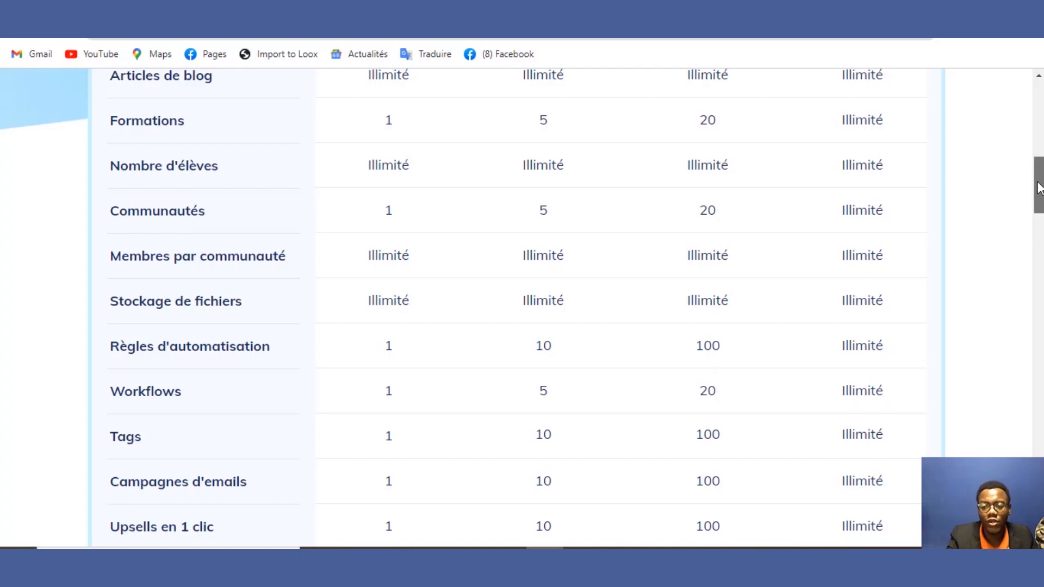
# Step: Highlight the free plan's email campaign and 1-click upsell limits in the Systeme.io table
pyautogui.moveTo(1038, 189); pyautogui.dragTo(1039, 210)
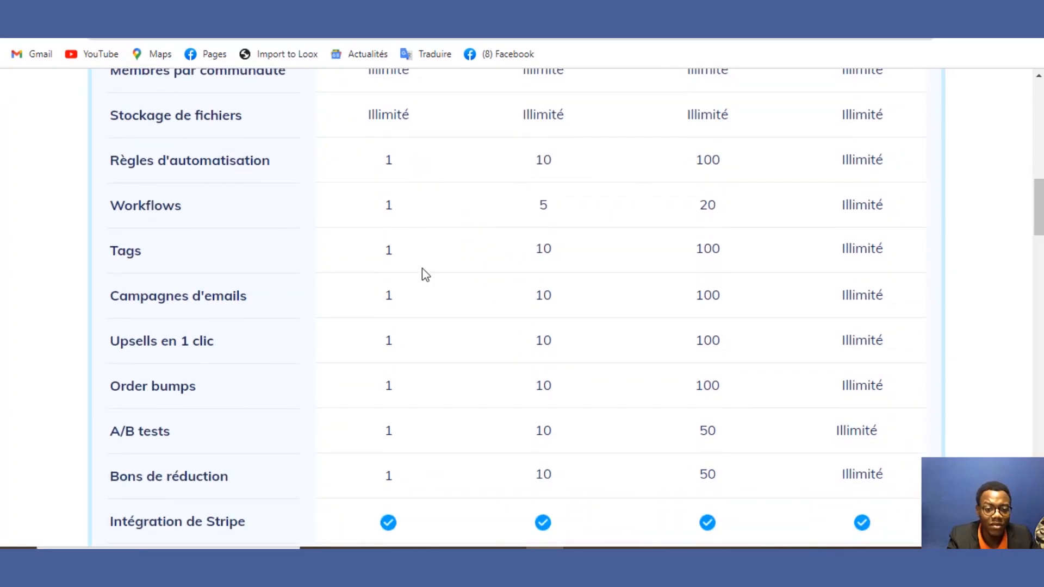
pyautogui.doubleClick(376, 295)
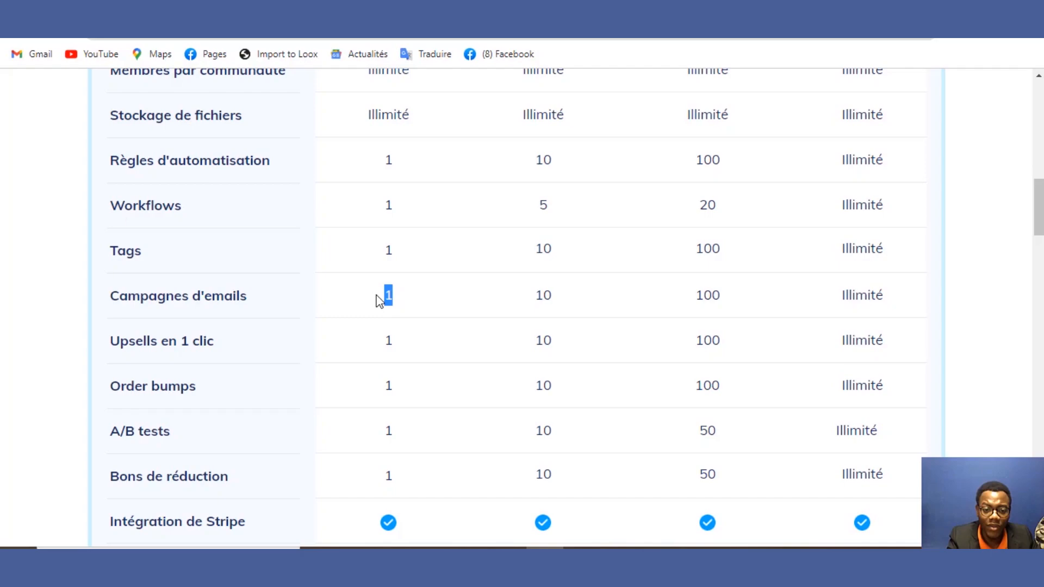
pyautogui.moveTo(396, 340); pyautogui.dragTo(363, 349)
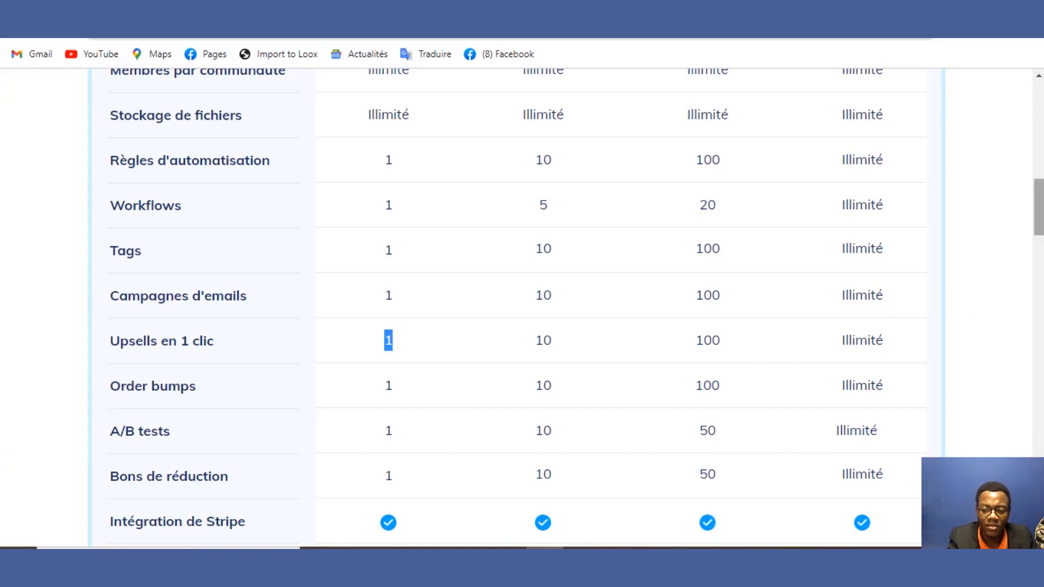
# Step: Highlight the Stripe, Paypal and Bancontact payment rows, then scroll to the table's end
pyautogui.moveTo(1039, 196); pyautogui.dragTo(1021, 236)
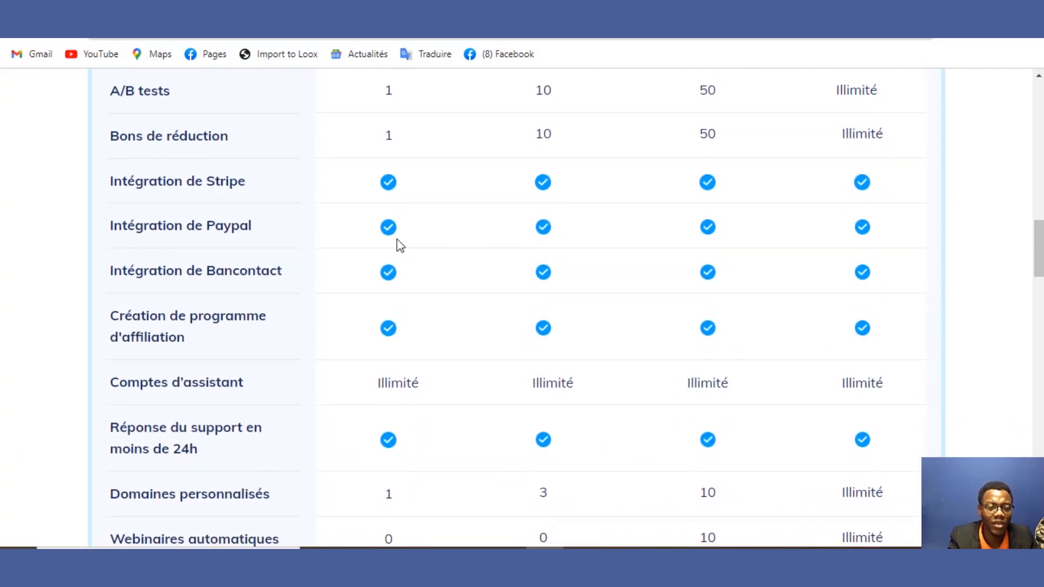
pyautogui.moveTo(379, 185); pyautogui.dragTo(366, 263)
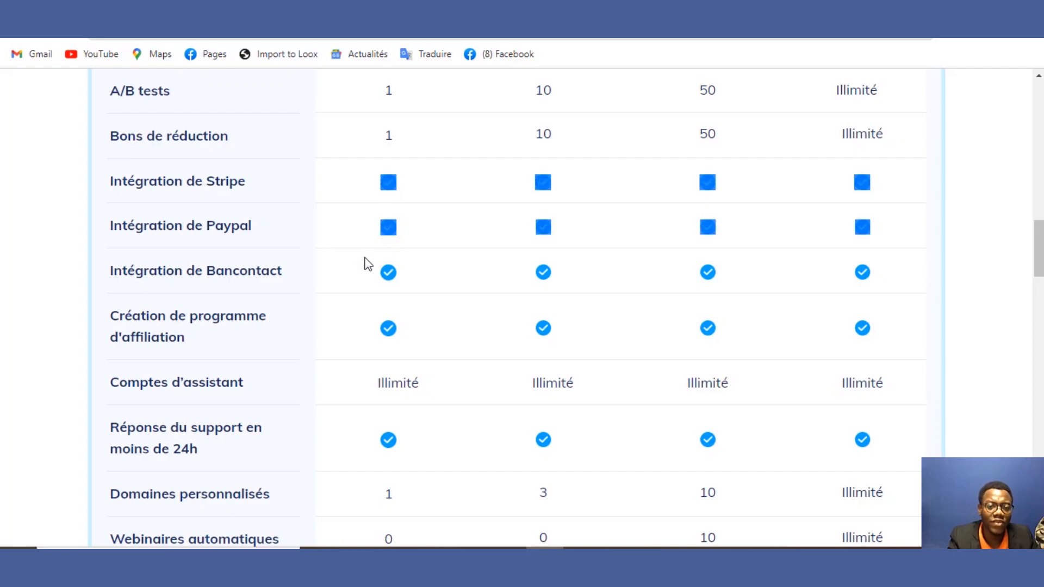
pyautogui.click(289, 205)
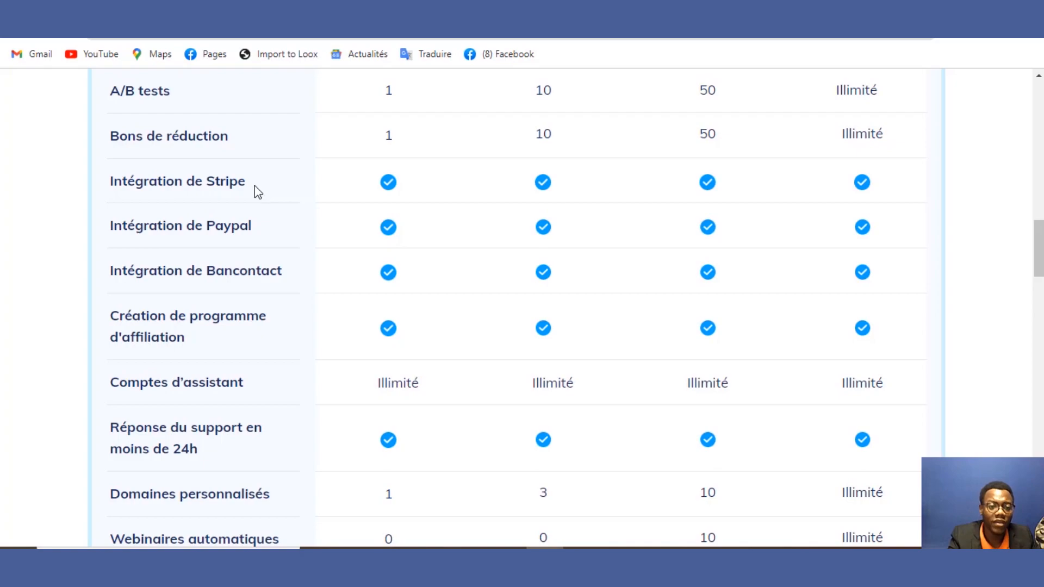
pyautogui.moveTo(247, 181); pyautogui.dragTo(172, 209)
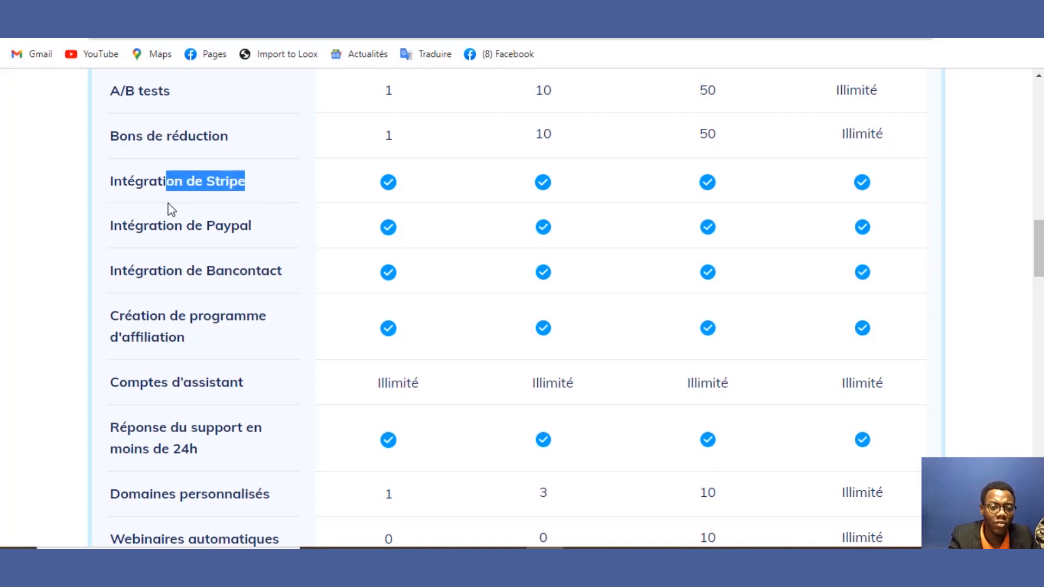
pyautogui.click(171, 209)
pyautogui.moveTo(111, 179); pyautogui.dragTo(177, 222)
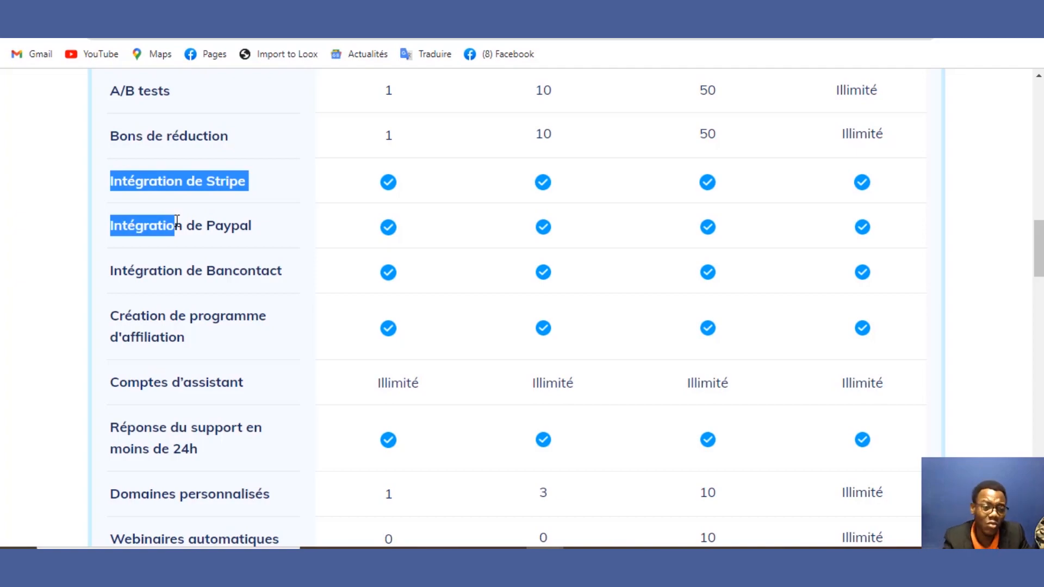
pyautogui.click(173, 242)
pyautogui.moveTo(169, 235); pyautogui.dragTo(224, 256)
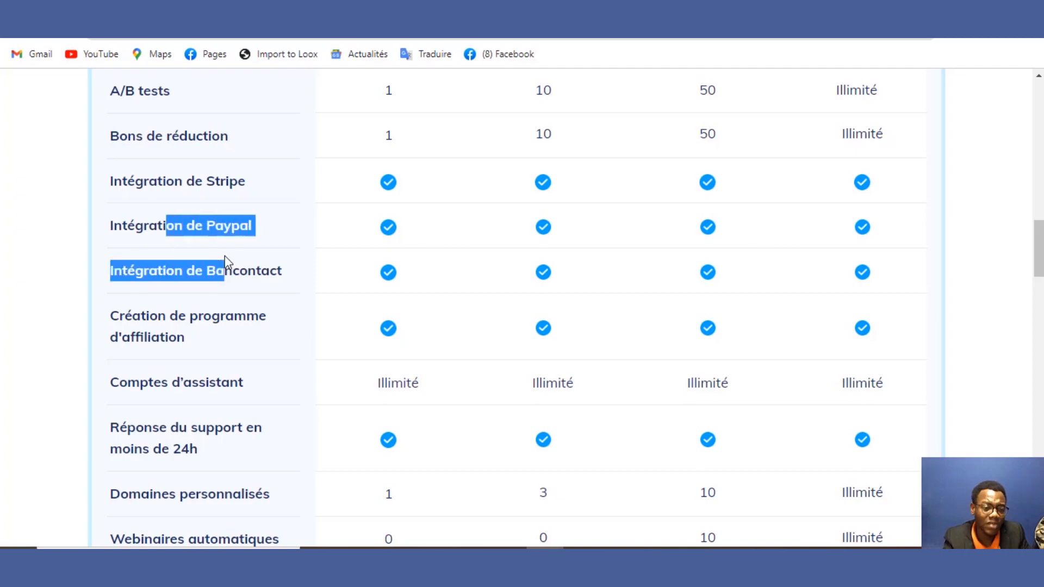
pyautogui.click(260, 296)
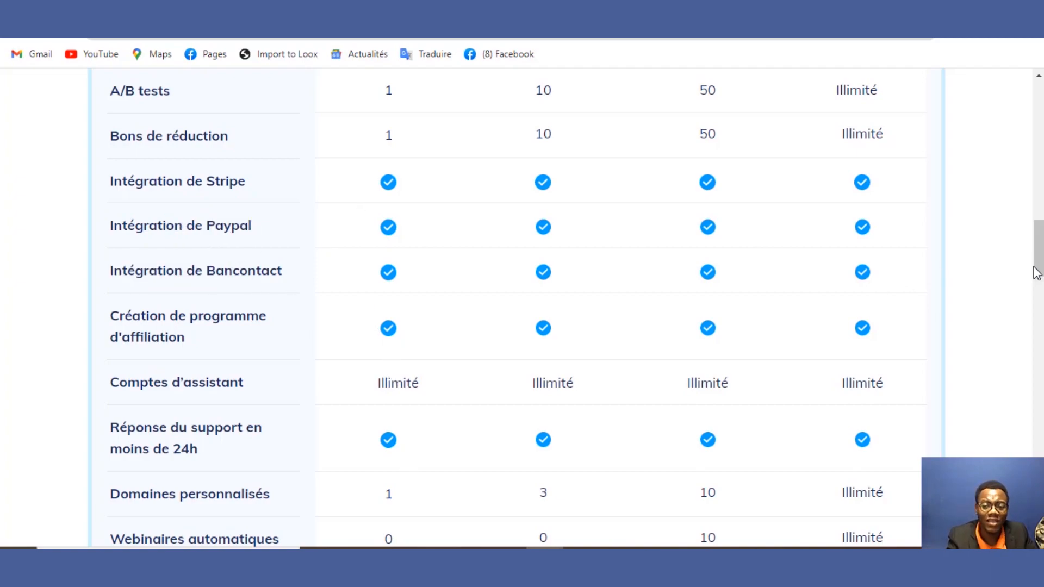
pyautogui.moveTo(1035, 267); pyautogui.dragTo(1039, 299)
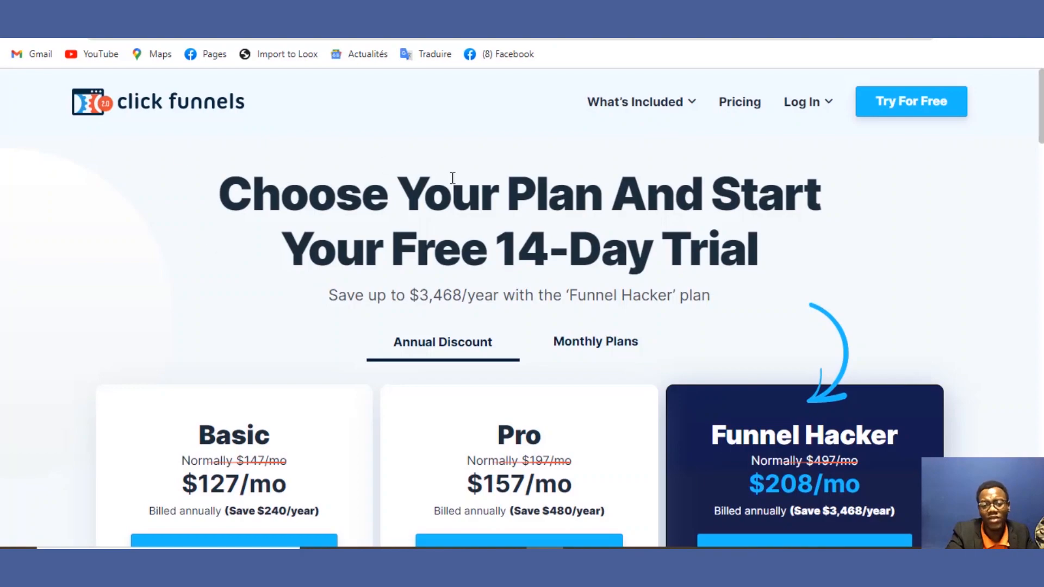
# Step: Scroll through the ClickFunnels plans, then back to Systeme.io's custom-domain, migration and coaching rows
pyautogui.moveTo(1041, 114); pyautogui.dragTo(1018, 500)
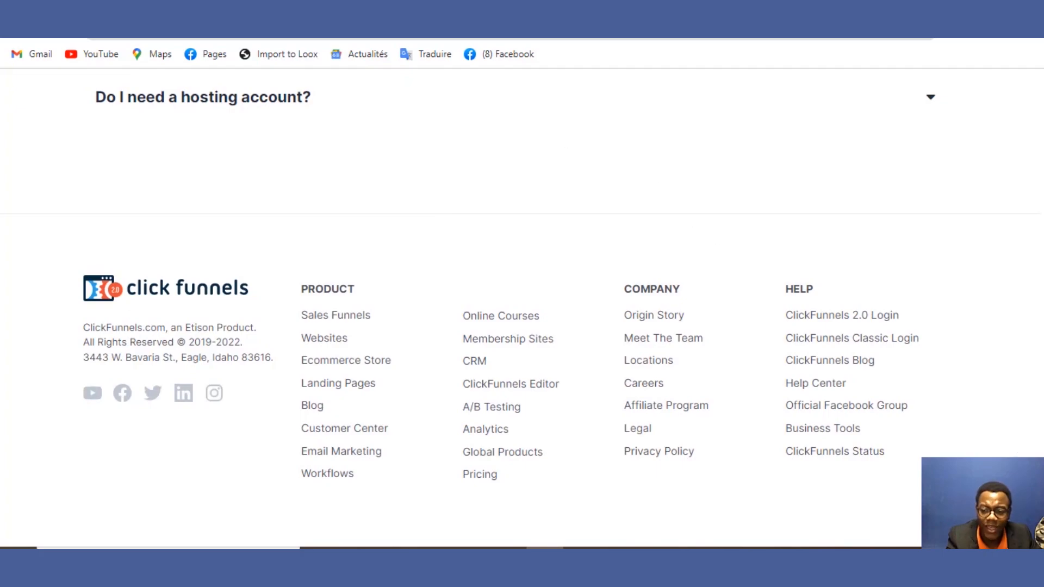
pyautogui.scroll(15, 1004, 401)
pyautogui.scroll(15, 522, 304)
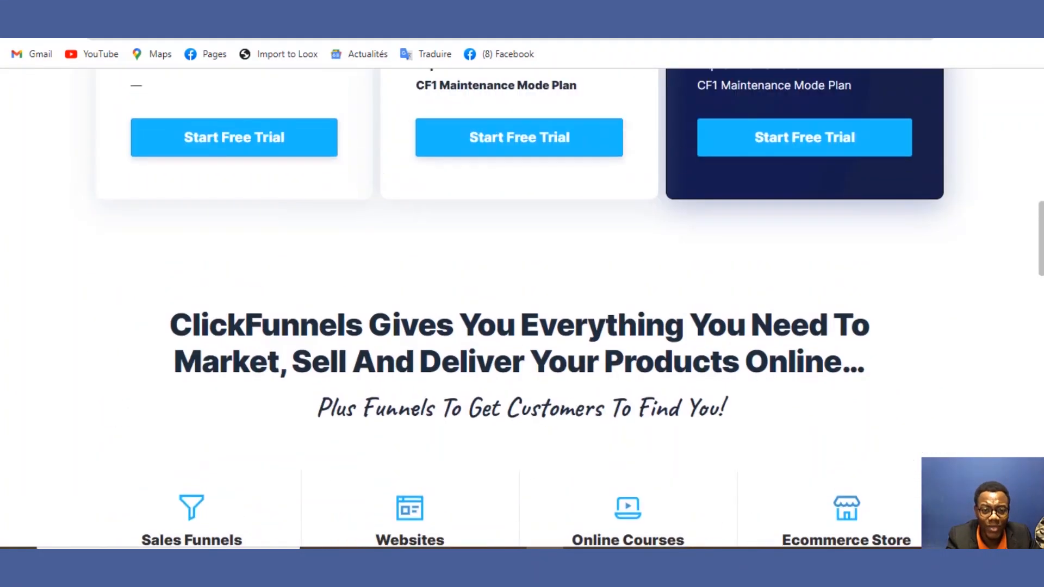
pyautogui.scroll(3, 522, 304)
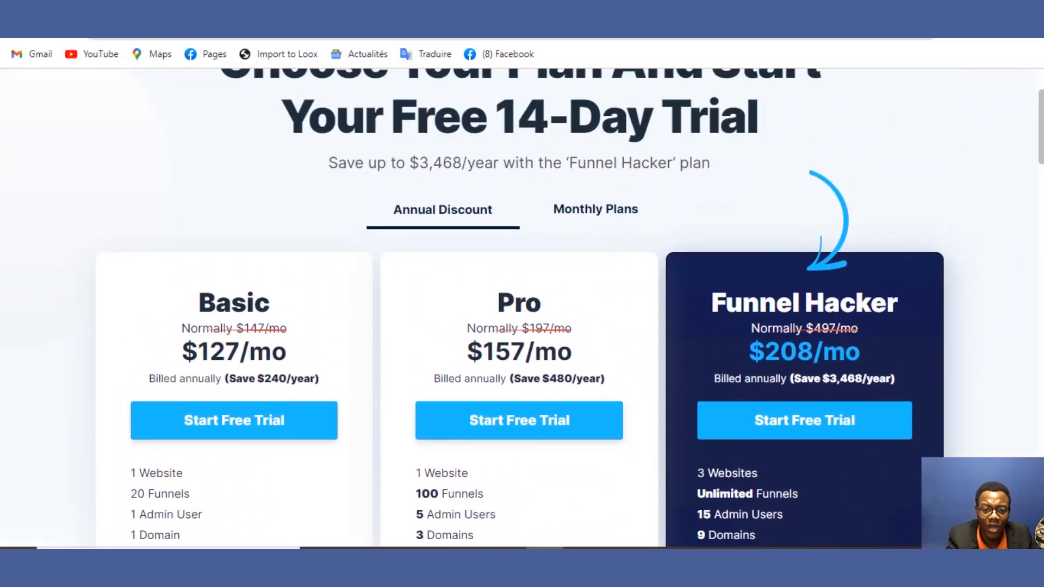
pyautogui.scroll(-4, 1035, 159)
pyautogui.scroll(-2, 1036, 159)
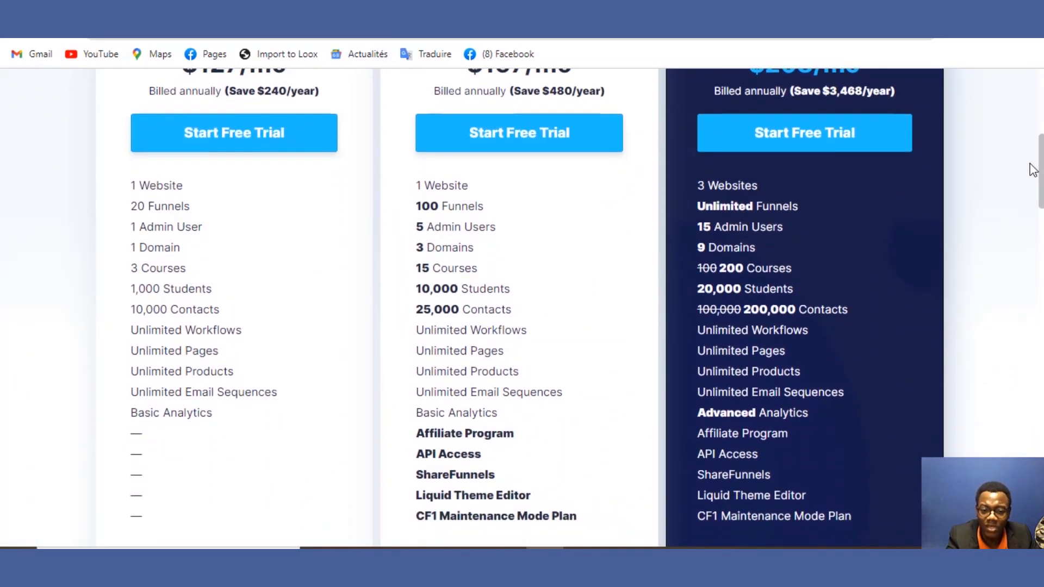
pyautogui.scroll(-1, 1029, 166)
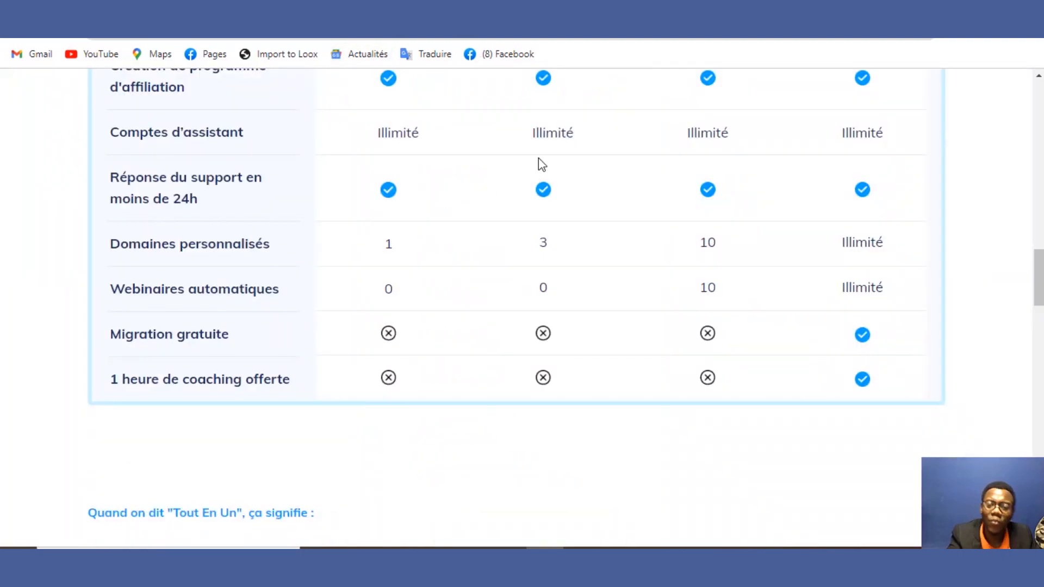
pyautogui.moveTo(1037, 263); pyautogui.dragTo(1038, 413)
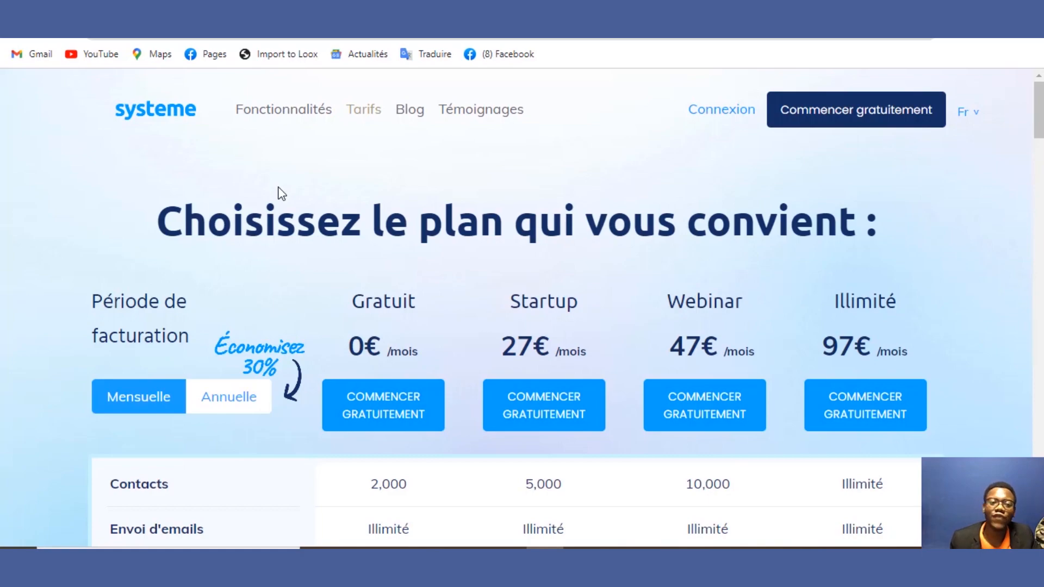
pyautogui.hotkey('ctrl', 'Tab')
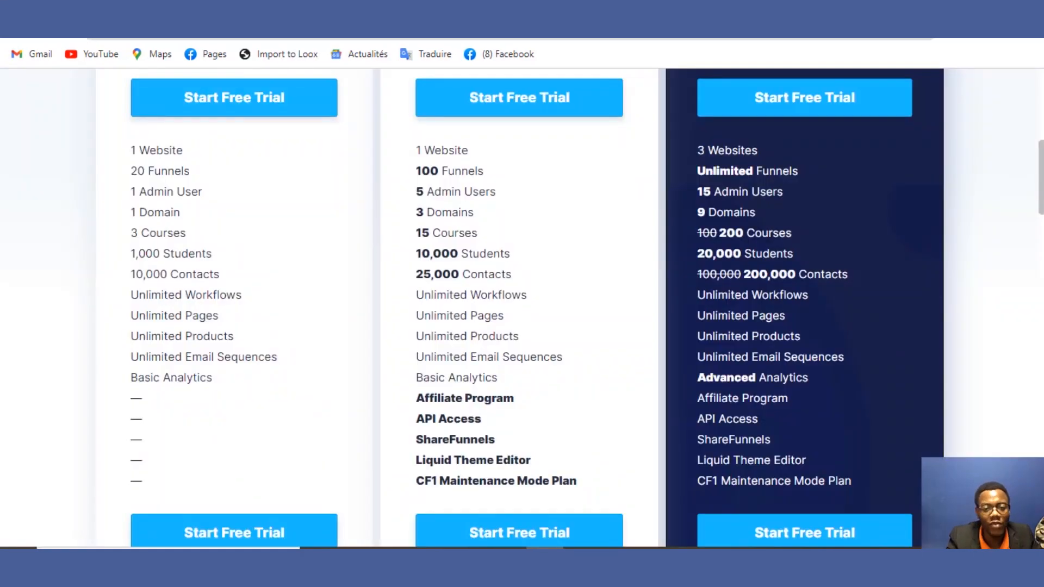
pyautogui.hotkey('ctrl', 'shift', 'Tab')
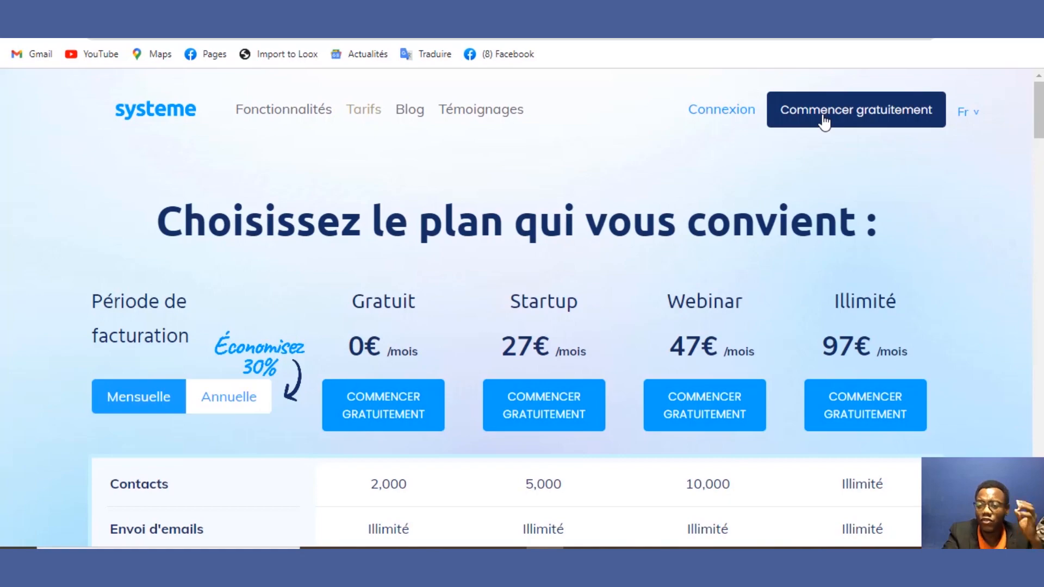
# Step: Log in to Systeme.io via Connexion and close the red account-limit banner on the dashboard
pyautogui.click(727, 115)
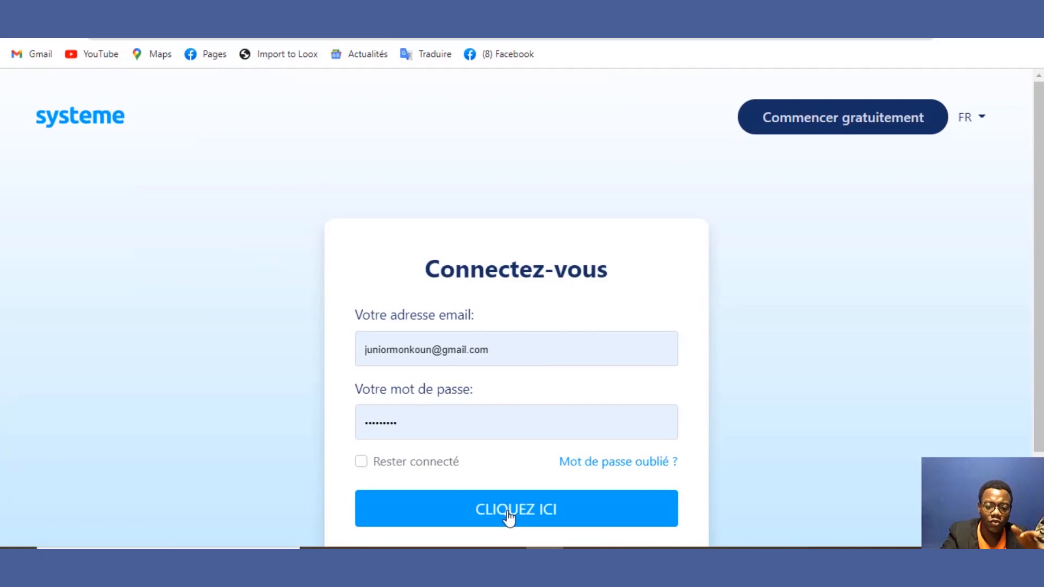
pyautogui.click(509, 511)
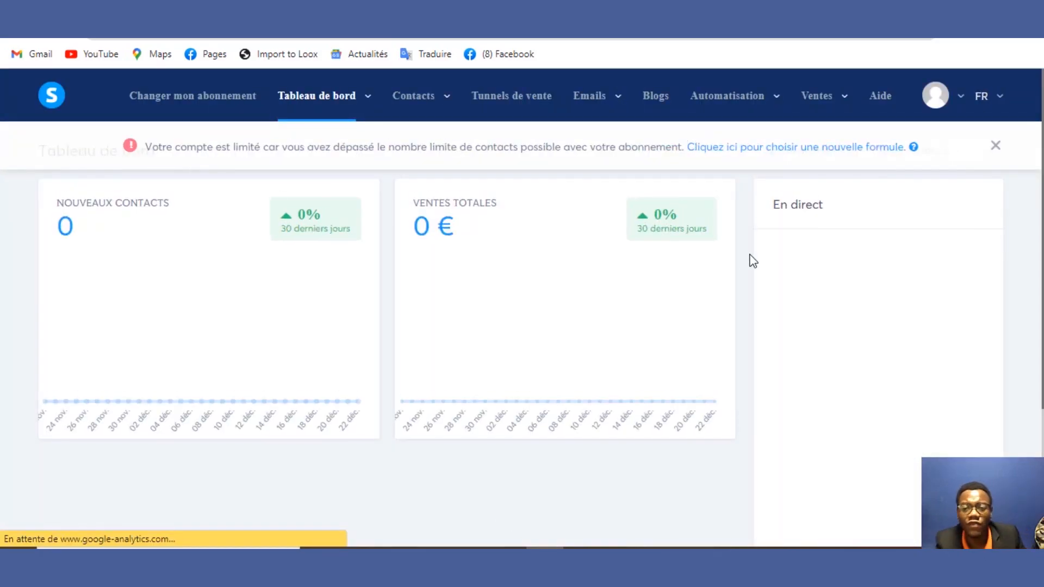
pyautogui.click(995, 146)
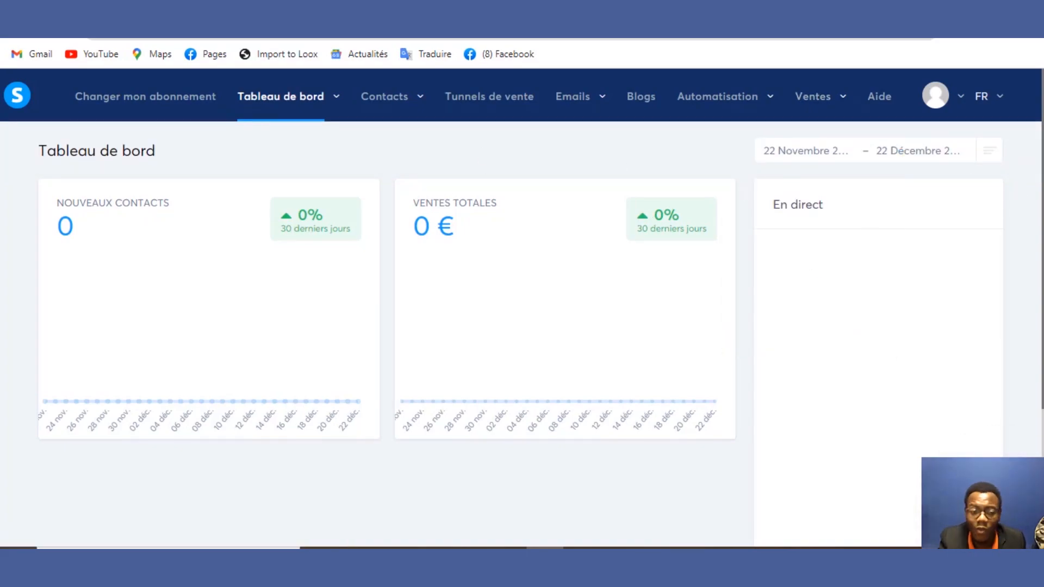
pyautogui.scroll(-3, 976, 281)
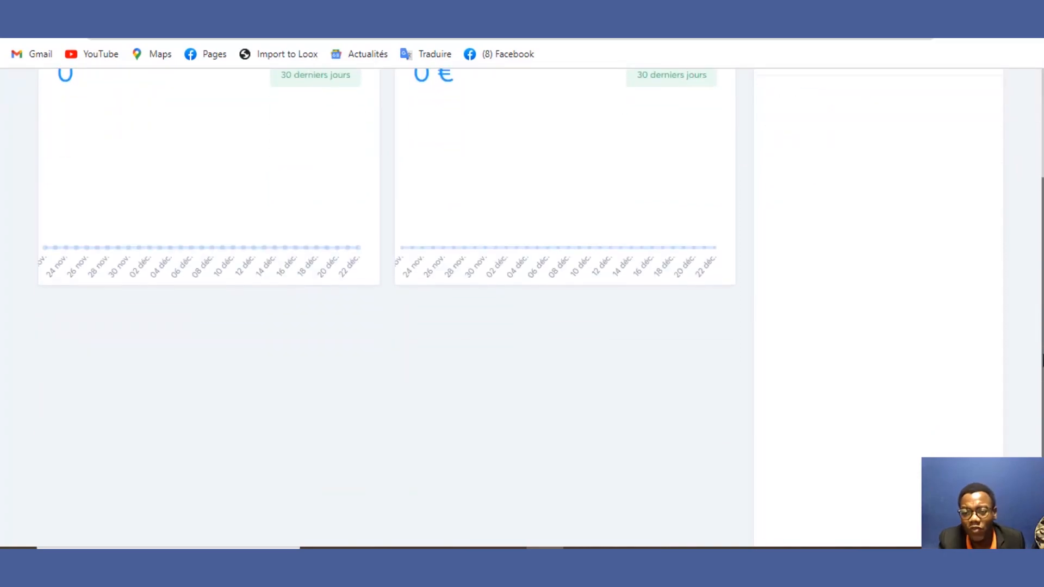
pyautogui.scroll(3, 521, 304)
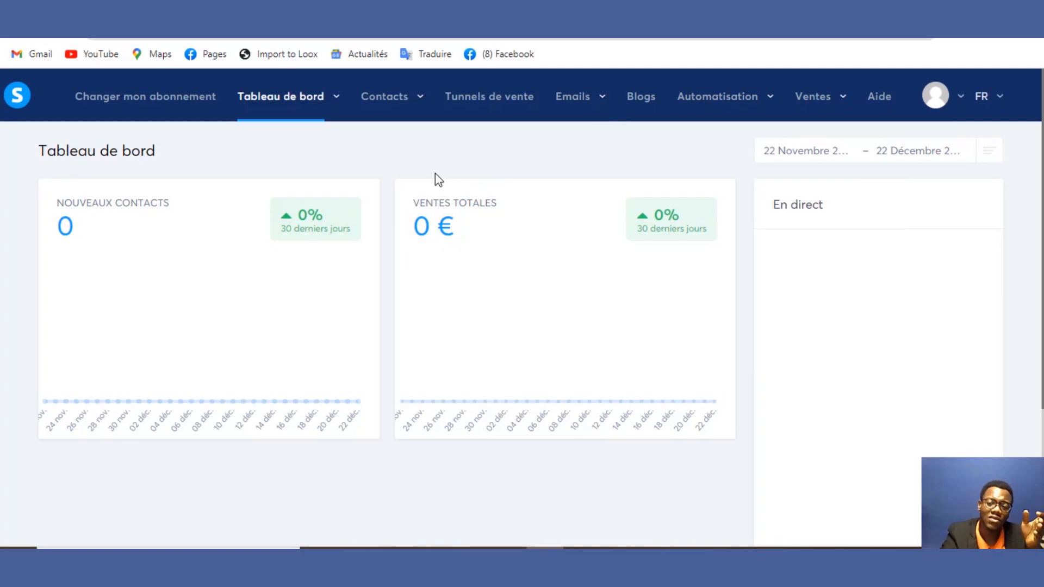
pyautogui.moveTo(355, 116)
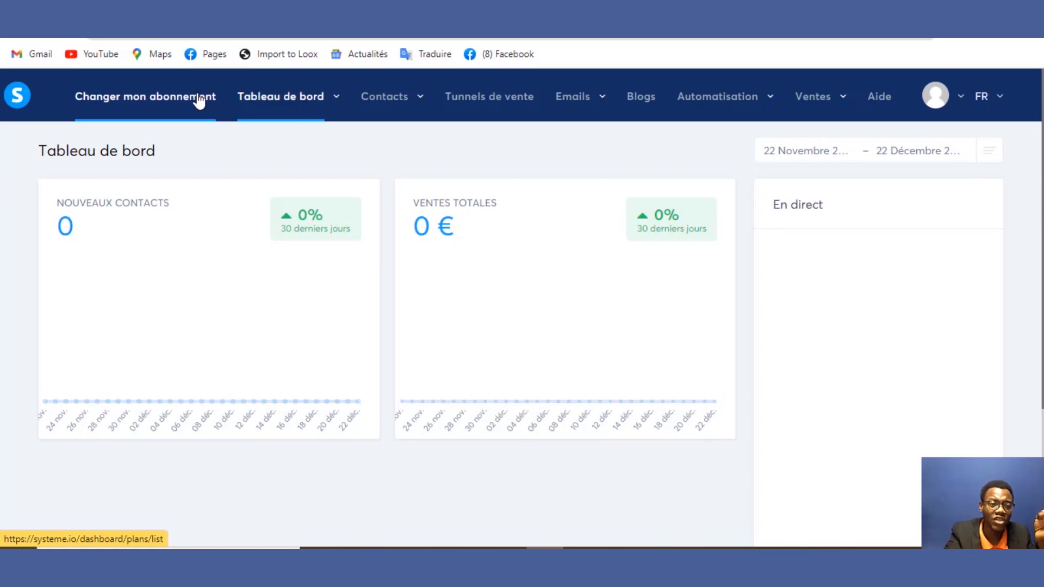
# Step: Open 'Changer mon abonnement' to see the Gratuit plan usage beside Startup, Webinaire and Illimité
pyautogui.click(199, 100)
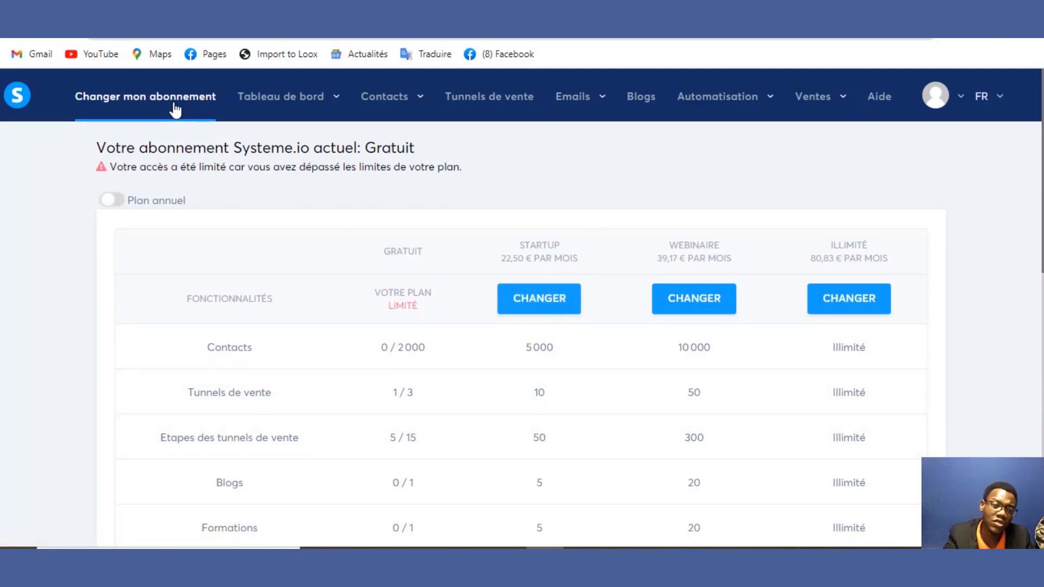
# Step: Return to the dashboard via the S logo, close the warning banner and browse the Menu sections
pyautogui.click(30, 106)
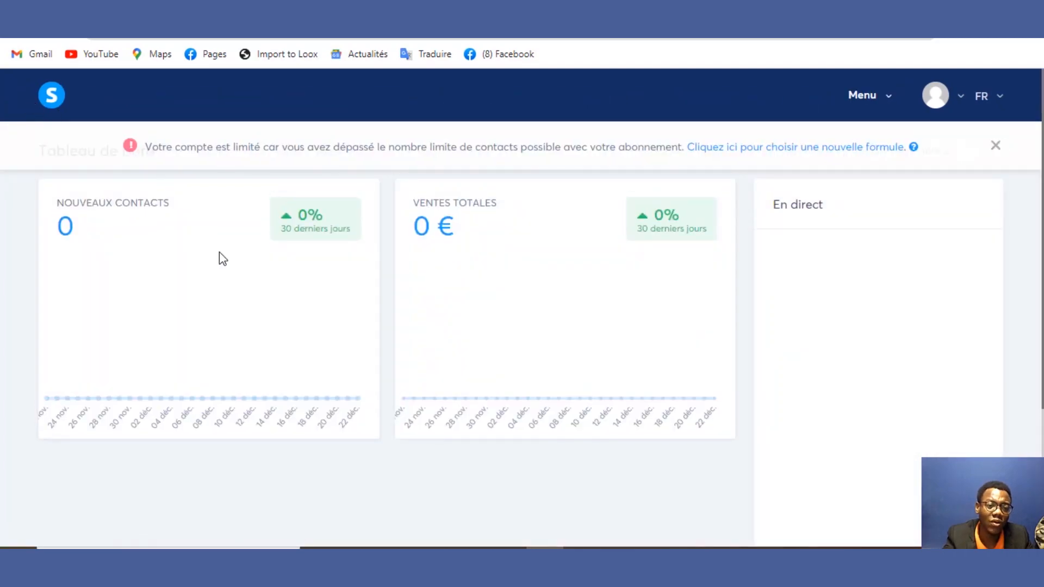
pyautogui.click(995, 146)
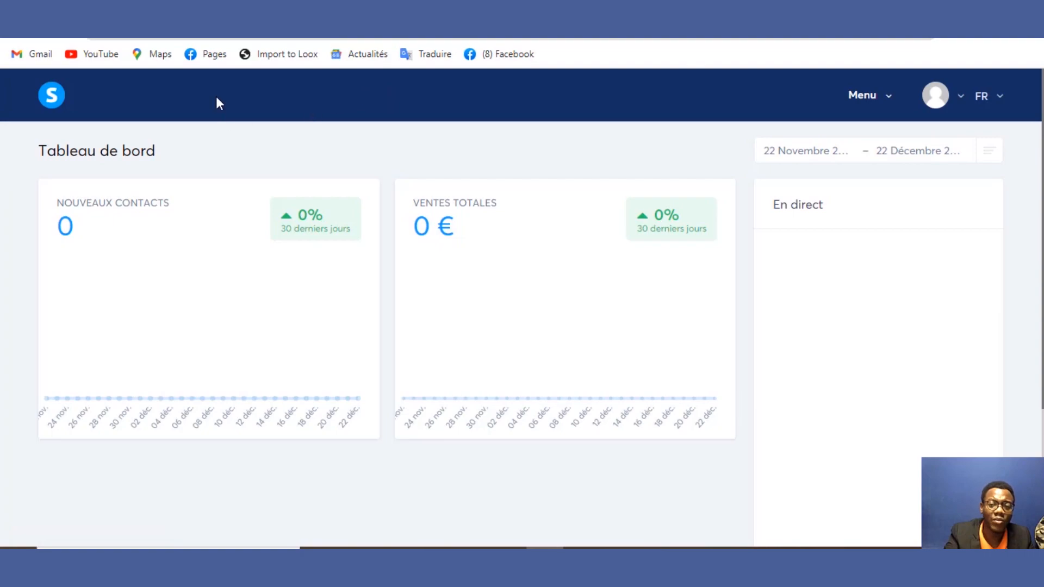
pyautogui.click(869, 96)
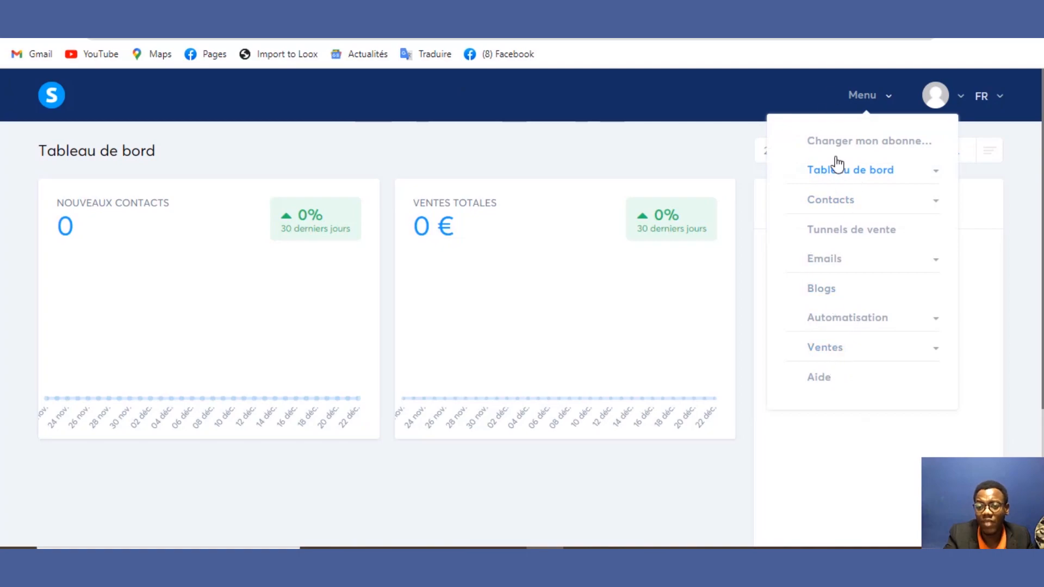
pyautogui.click(64, 96)
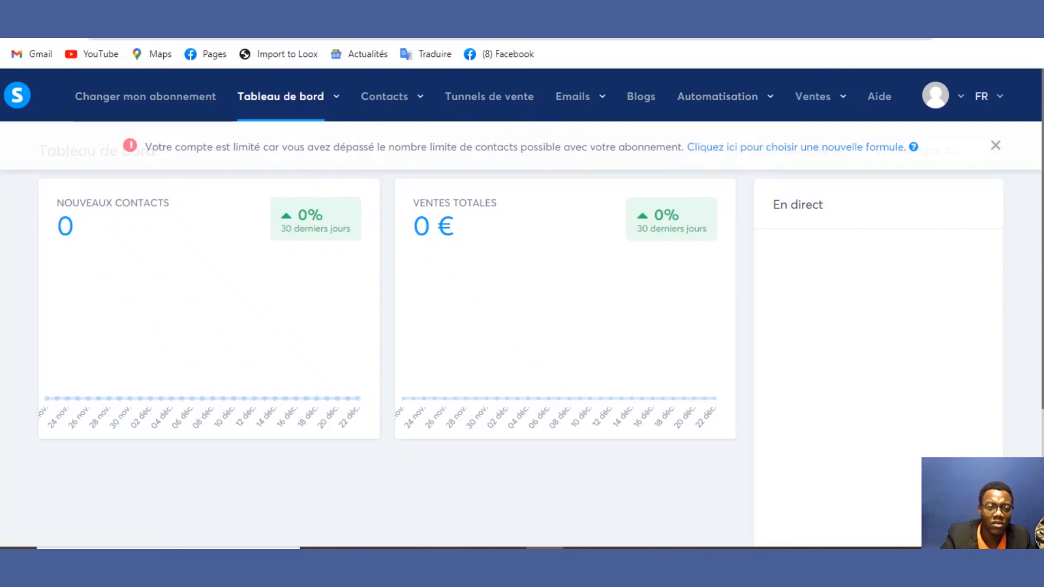
pyautogui.click(15, 103)
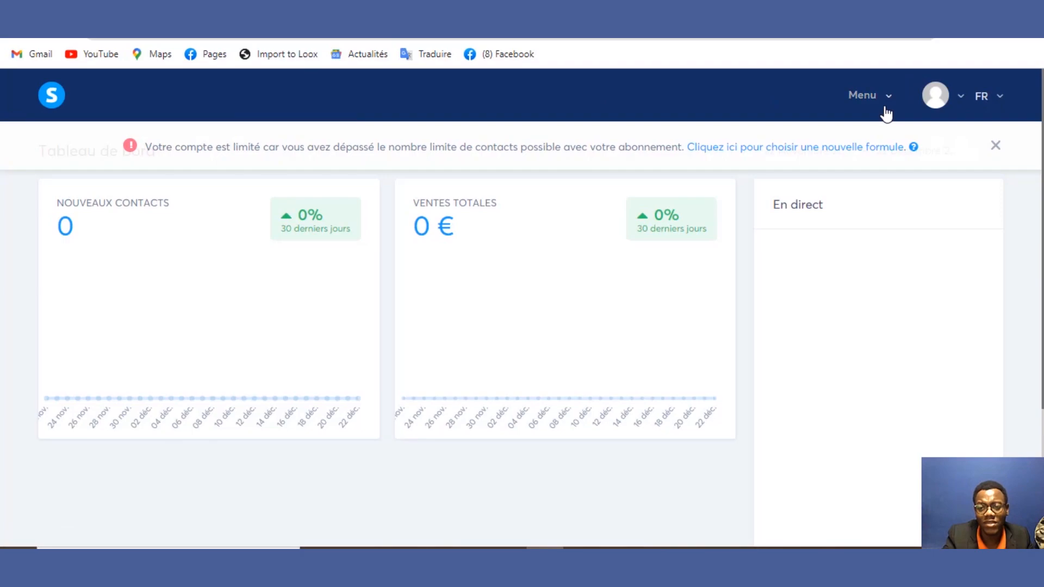
pyautogui.moveTo(880, 109)
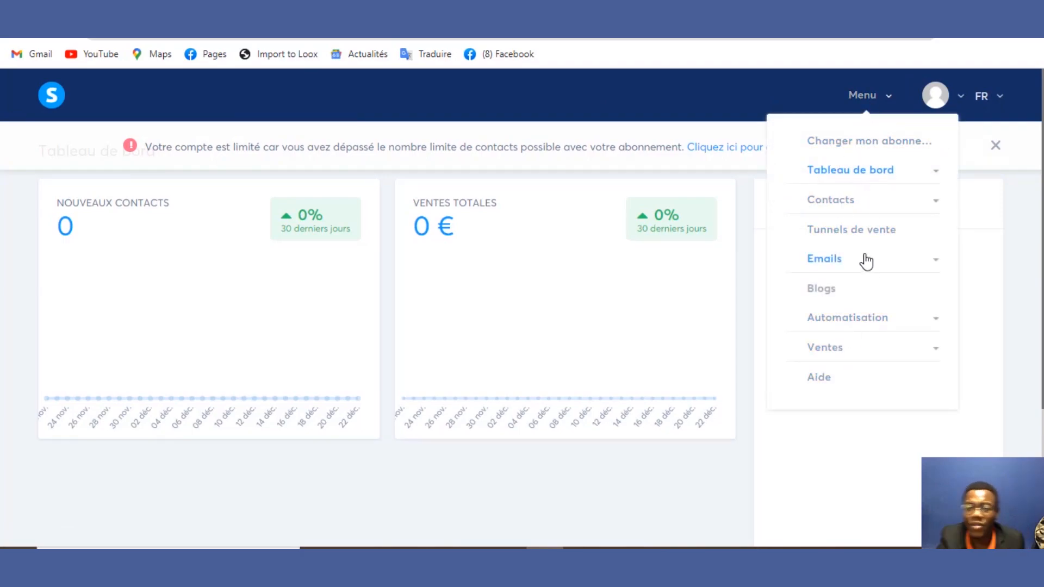
pyautogui.click(996, 146)
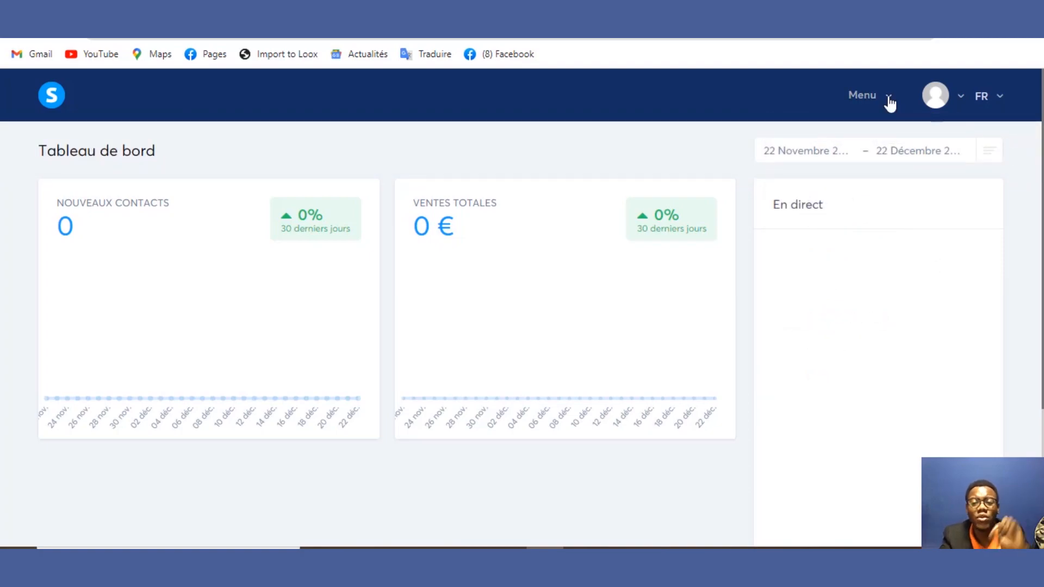
pyautogui.moveTo(889, 104)
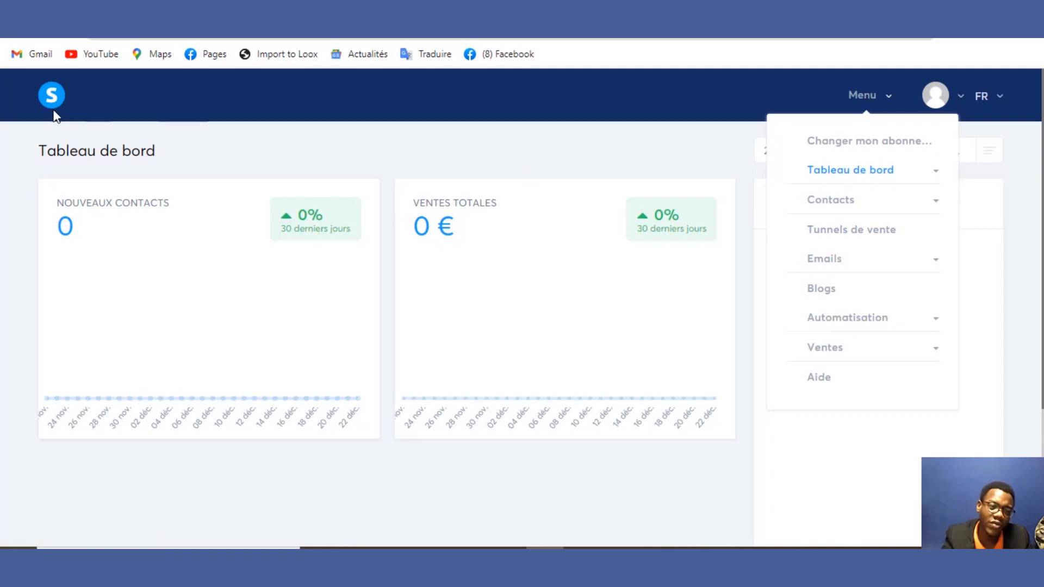
pyautogui.click(51, 100)
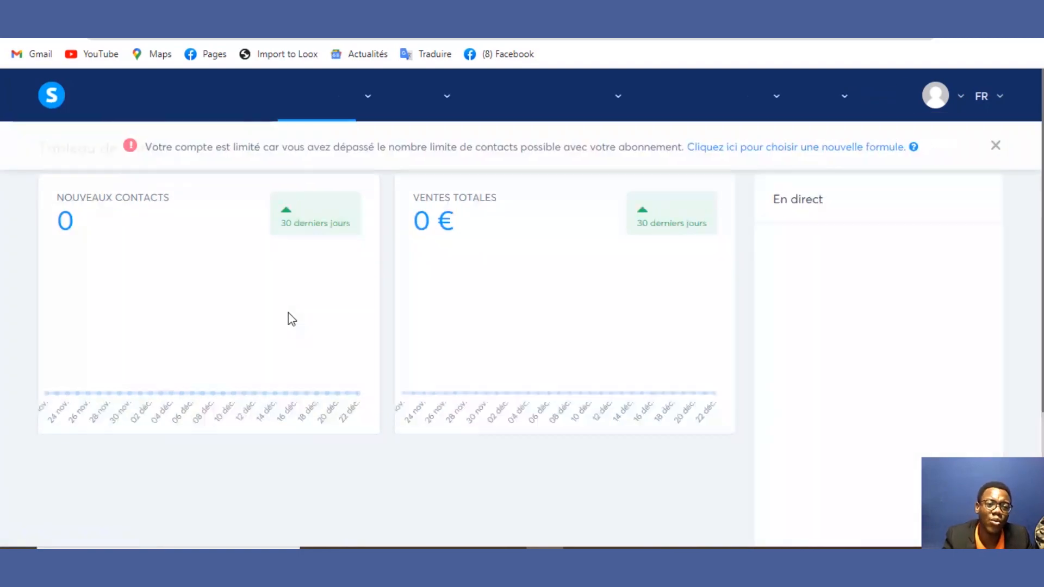
pyautogui.moveTo(321, 109)
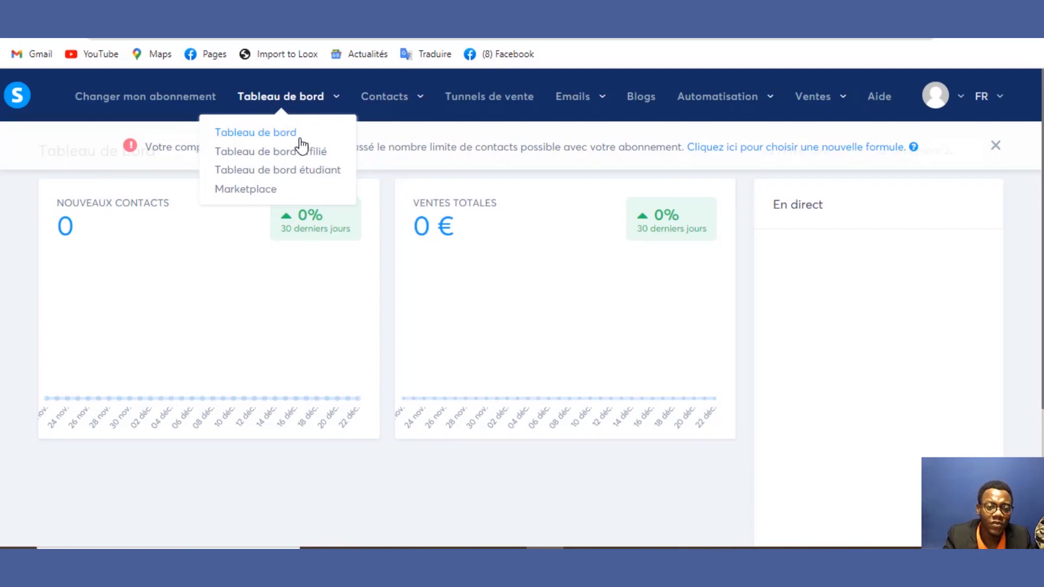
# Step: Open the affiliate dashboard and switch to its 'Commissions par vendeur' view
pyautogui.click(300, 155)
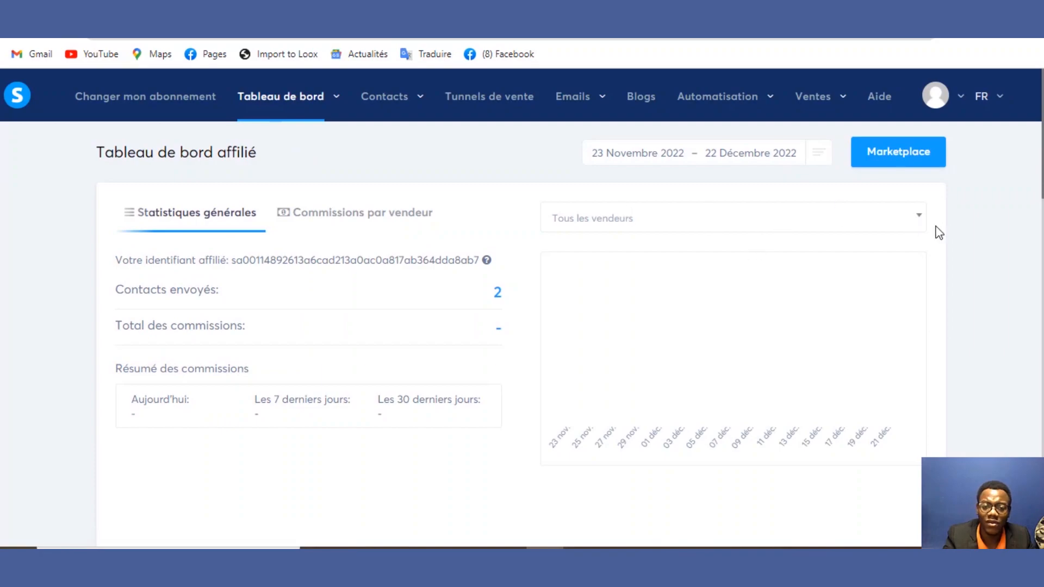
pyautogui.scroll(-1, 1040, 191)
pyautogui.scroll(-10, 1040, 191)
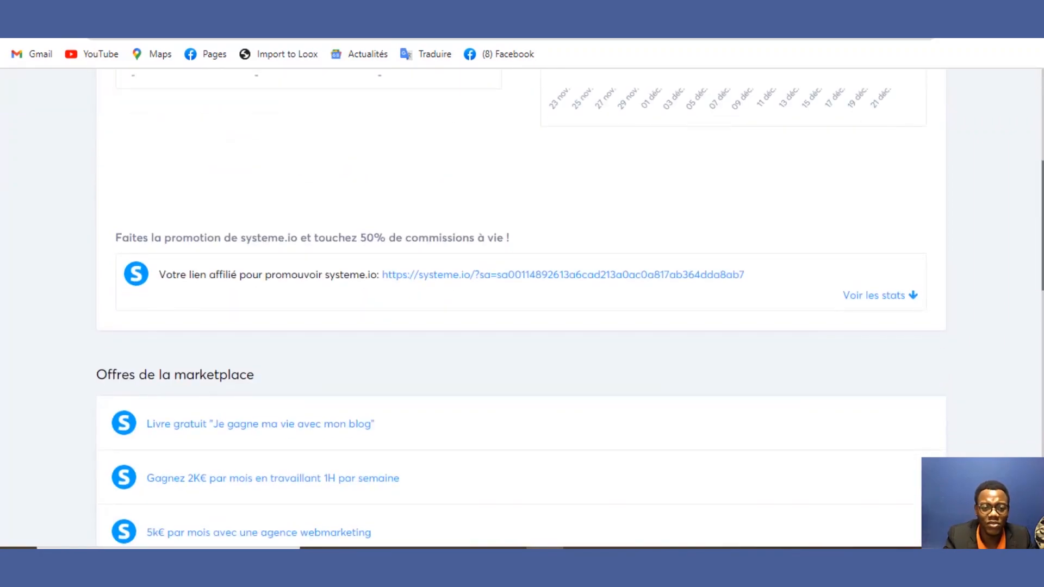
pyautogui.scroll(12, 1038, 389)
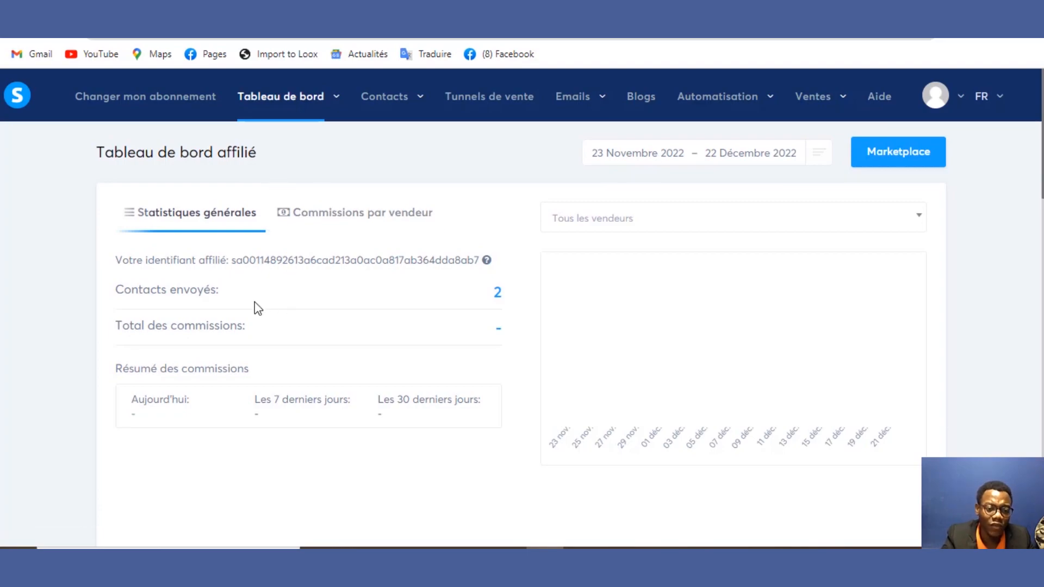
pyautogui.click(335, 219)
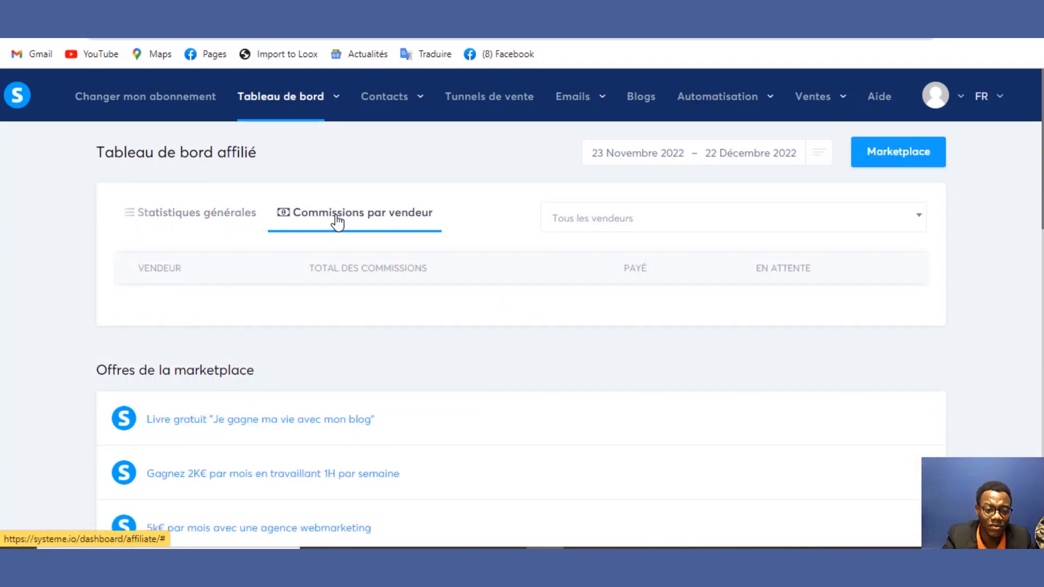
pyautogui.moveTo(325, 123)
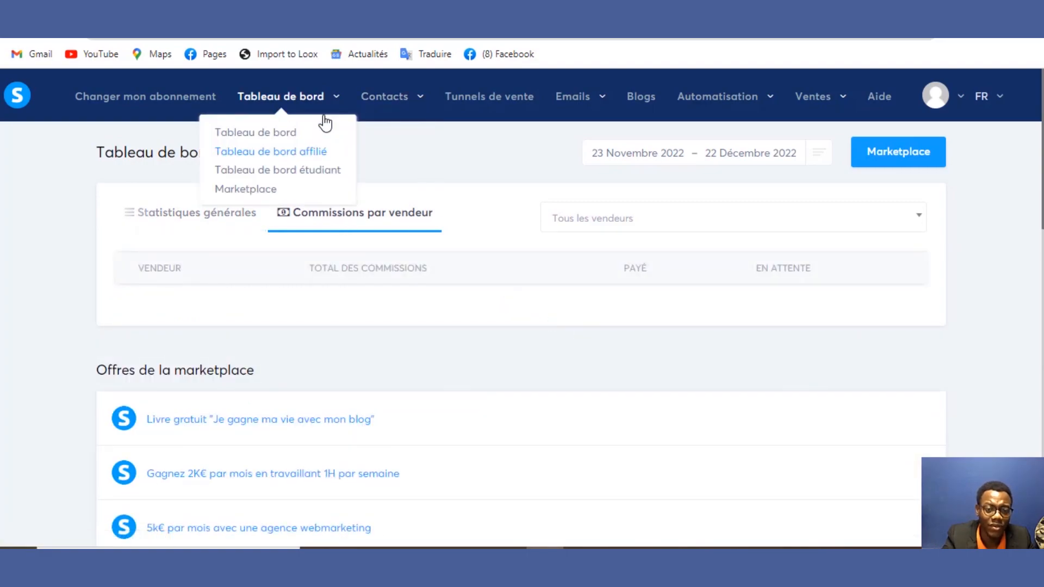
pyautogui.click(314, 172)
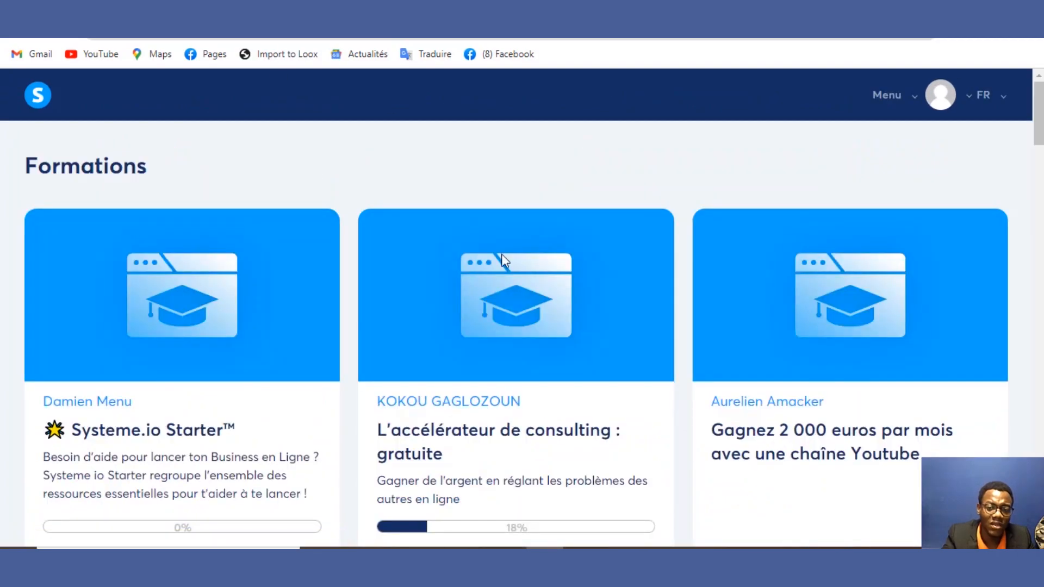
pyautogui.scroll(-5, 1037, 136)
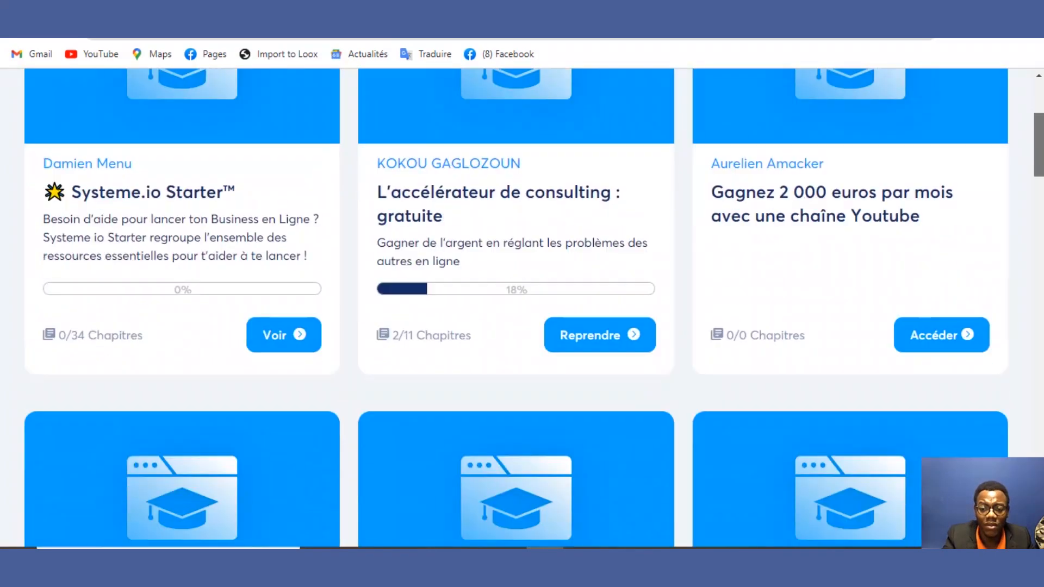
pyautogui.scroll(5, 521, 308)
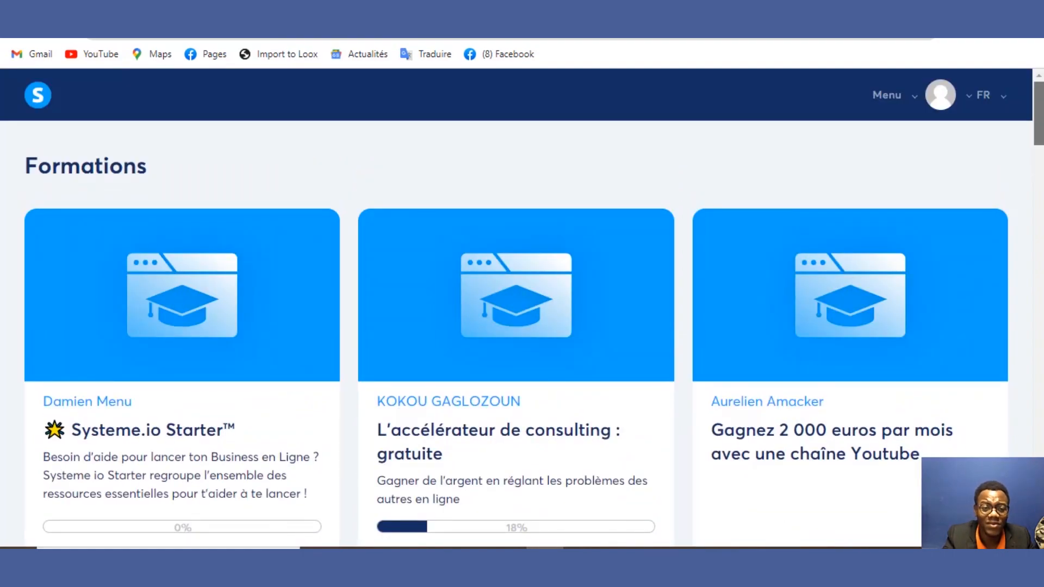
pyautogui.scroll(-4, 522, 307)
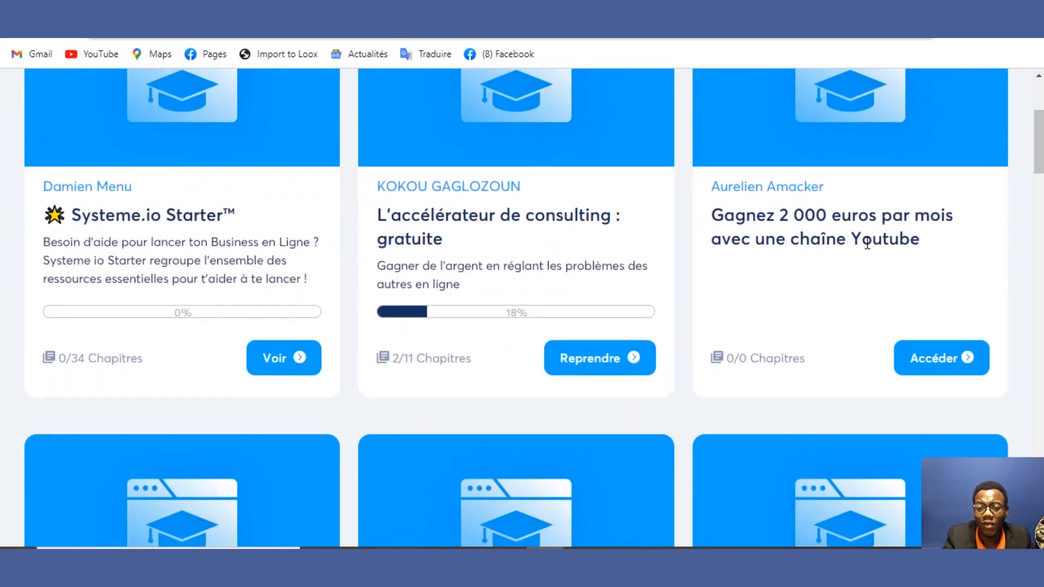
pyautogui.moveTo(863, 242); pyautogui.dragTo(804, 261)
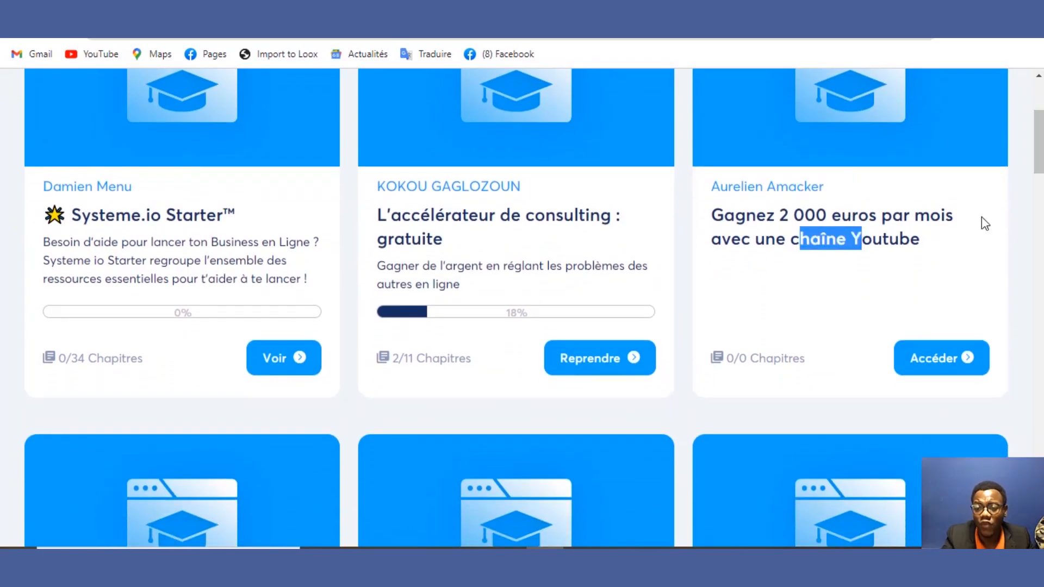
pyautogui.moveTo(1039, 142); pyautogui.dragTo(1038, 113)
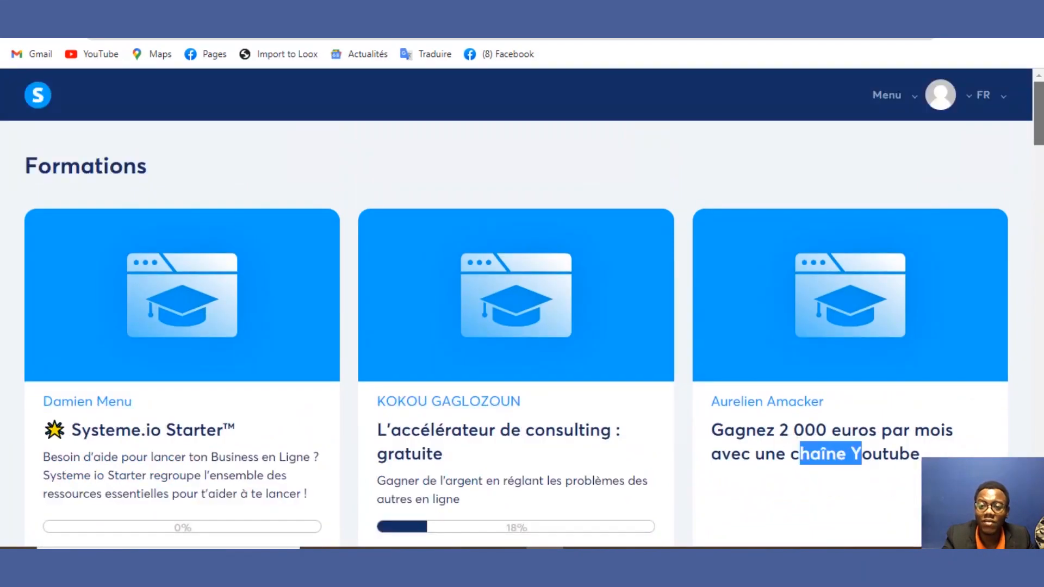
pyautogui.click(982, 150)
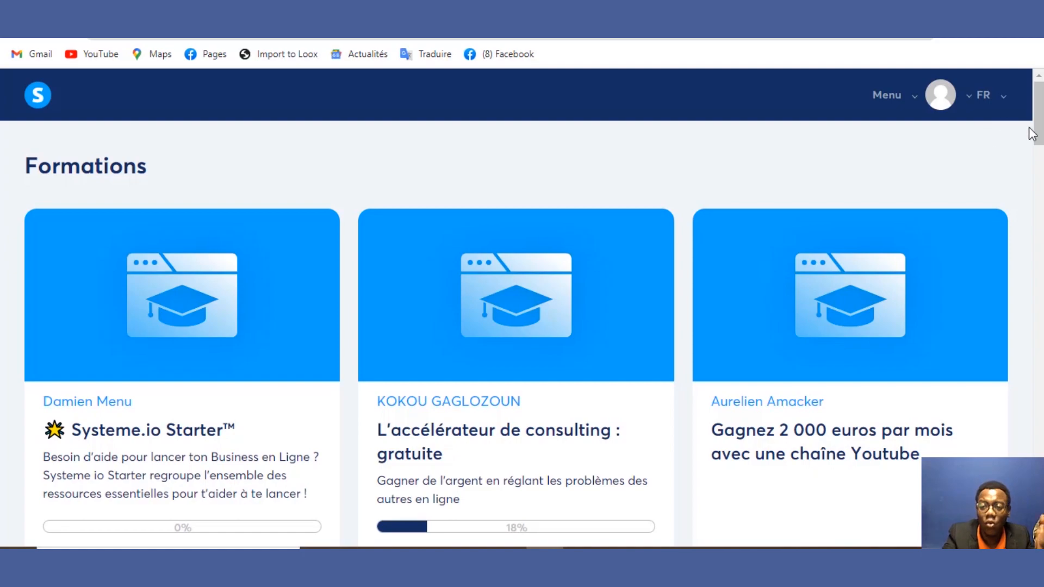
pyautogui.moveTo(1035, 129); pyautogui.dragTo(1037, 427)
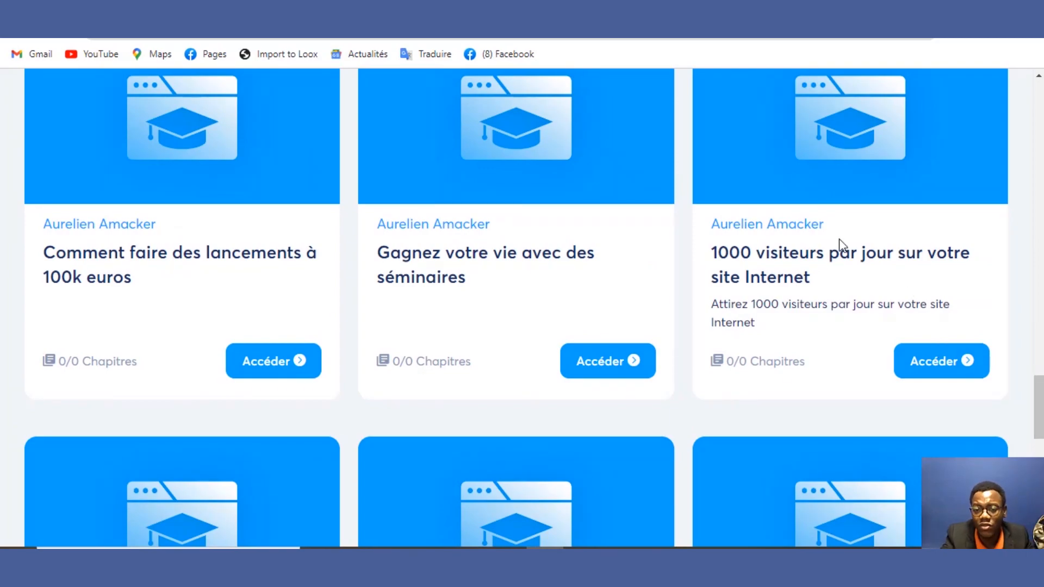
pyautogui.moveTo(839, 237); pyautogui.dragTo(744, 215)
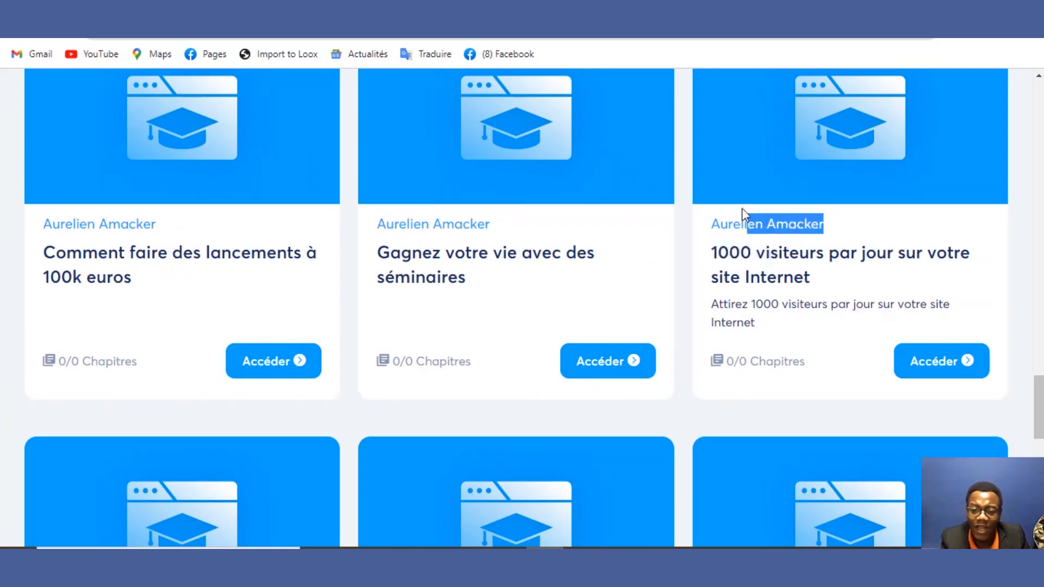
pyautogui.click(686, 216)
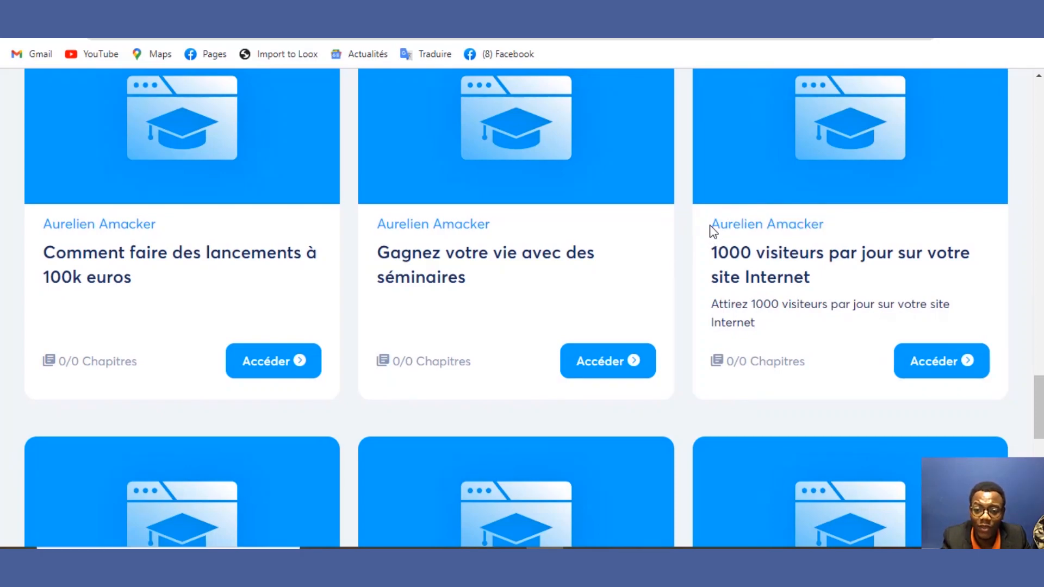
pyautogui.moveTo(710, 226); pyautogui.dragTo(839, 343)
pyautogui.click(689, 278)
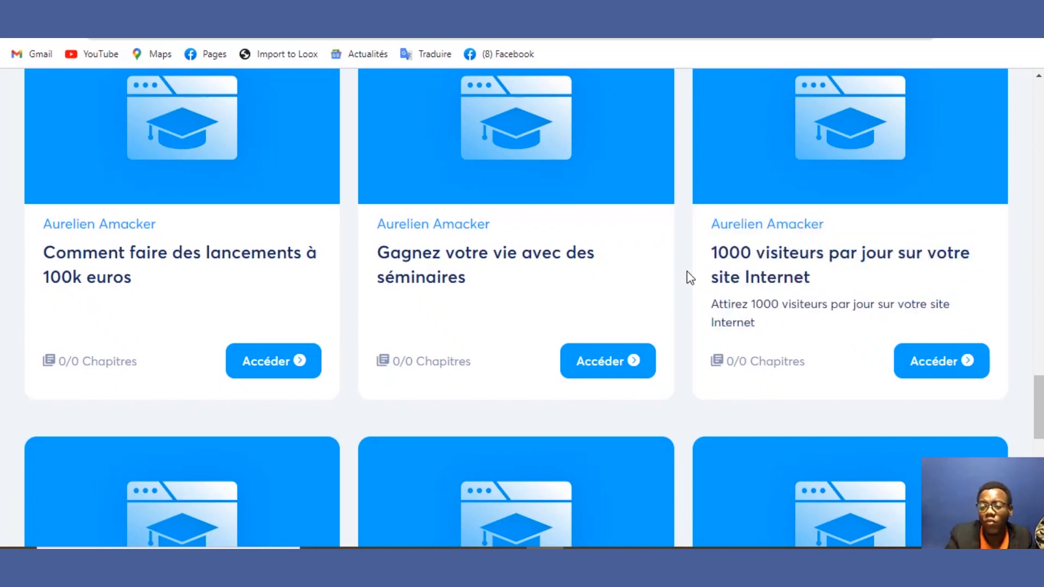
pyautogui.moveTo(1040, 395); pyautogui.dragTo(1040, 100)
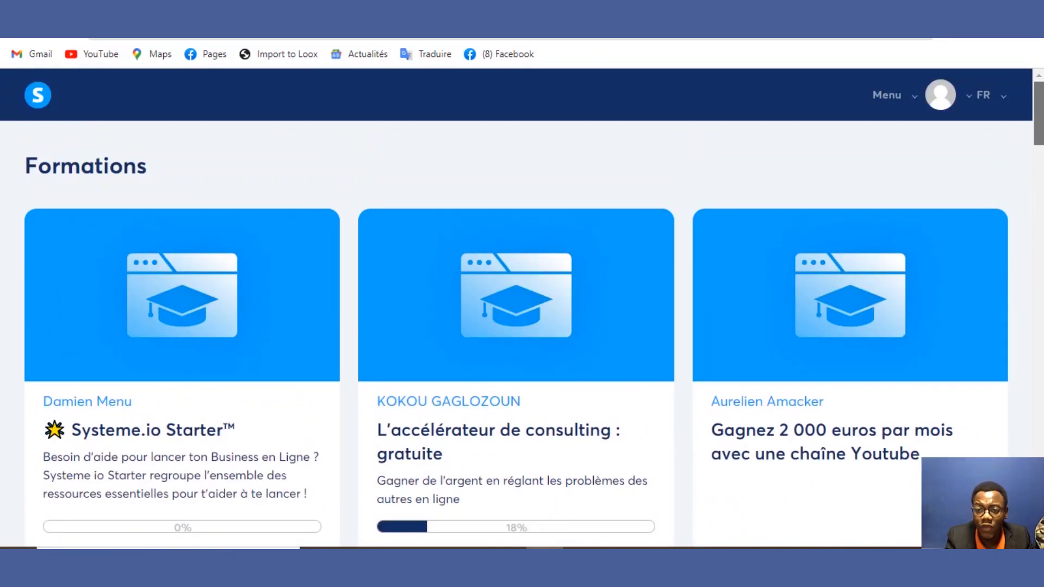
# Step: Go back to the dashboard, close the warning banner, and expand Tableau de bord in the Menu
pyautogui.click(36, 99)
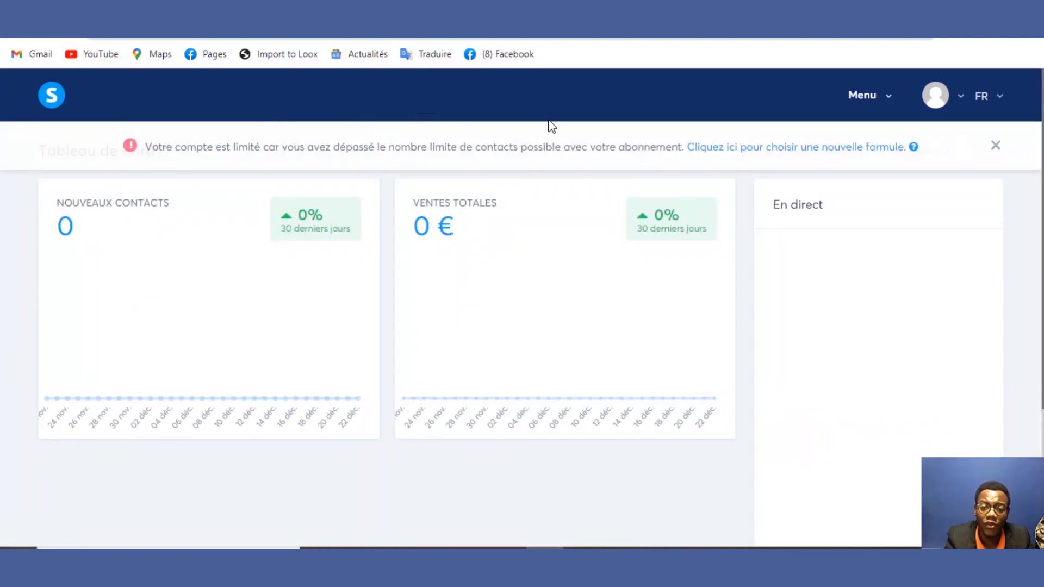
pyautogui.click(994, 147)
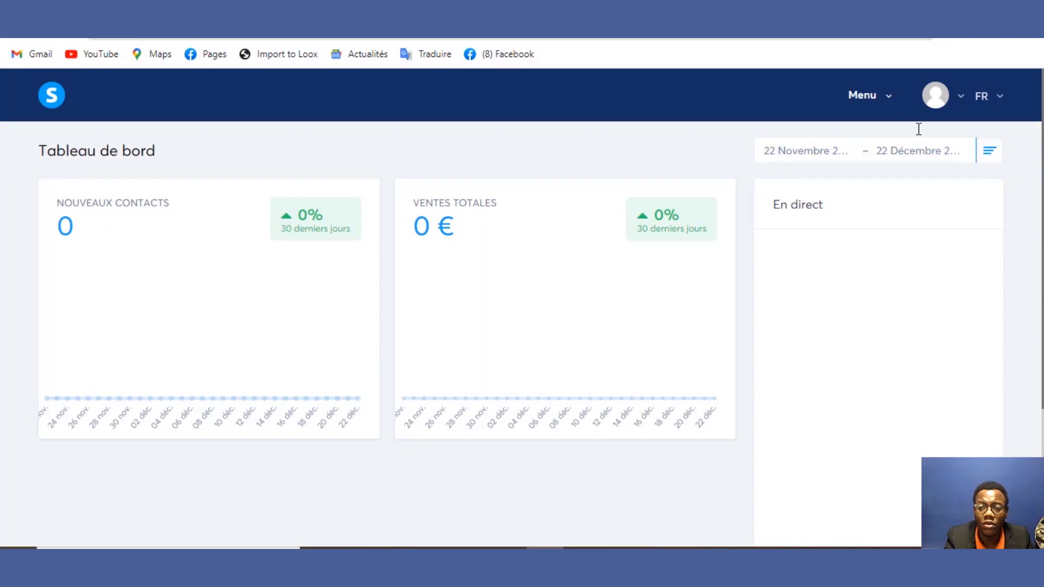
pyautogui.click(885, 111)
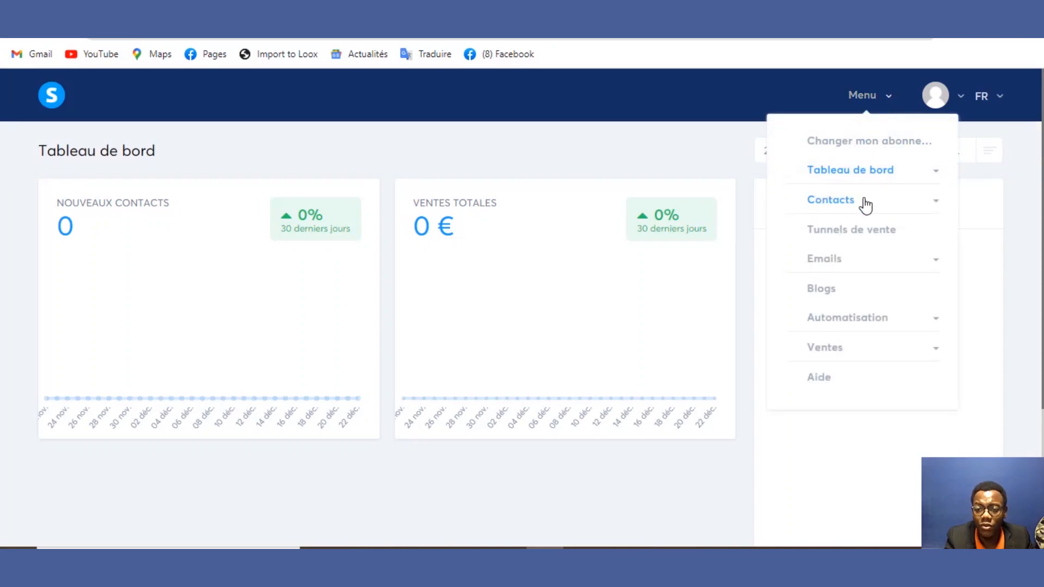
pyautogui.click(864, 173)
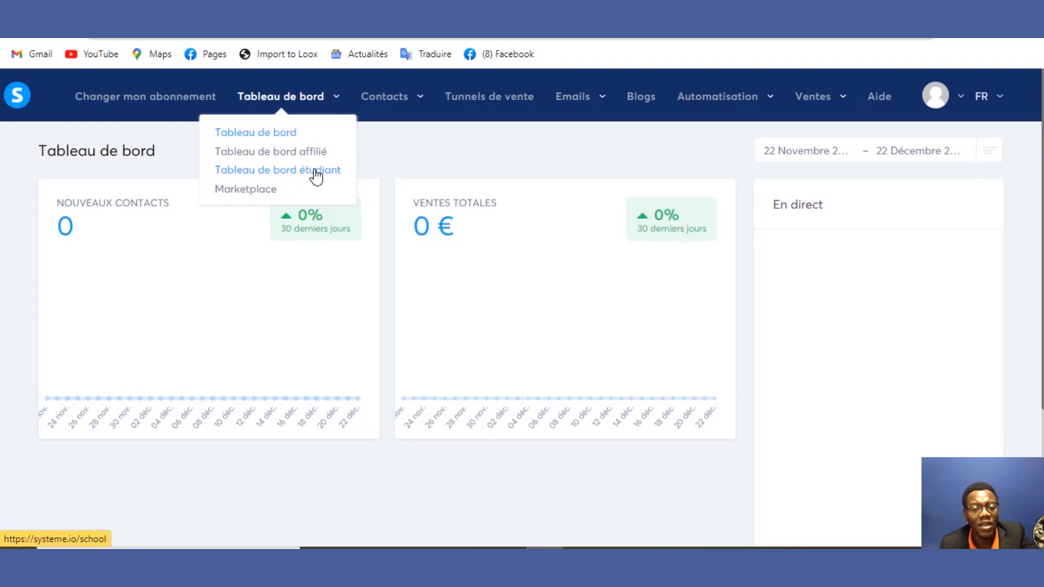
# Step: Open the Marketplace Offres listing with 2 175 results and scroll through the offers
pyautogui.click(275, 196)
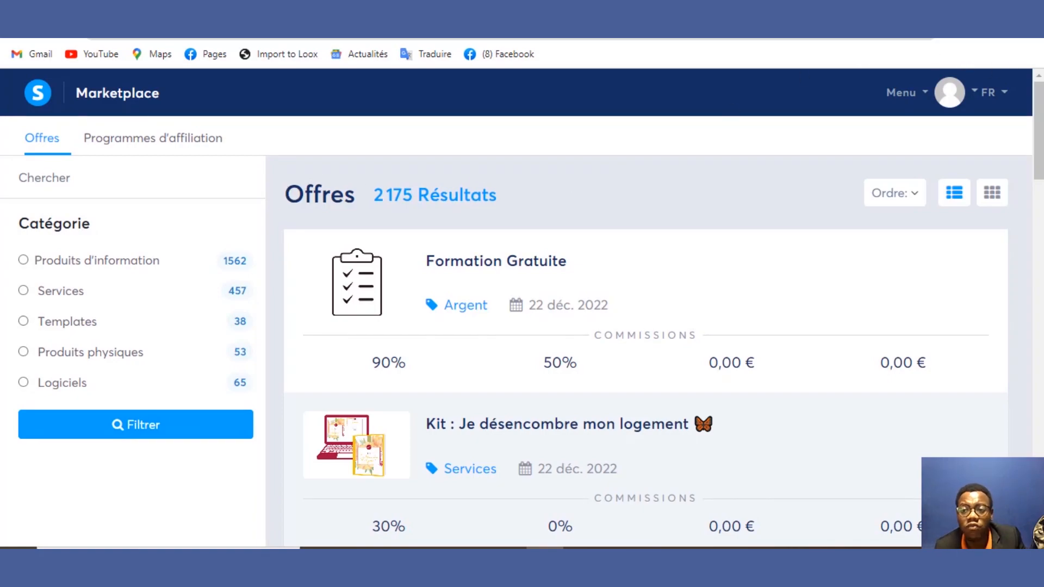
pyautogui.moveTo(1041, 106)
pyautogui.mouseDown()
pyautogui.moveTo(1039, 438)
pyautogui.moveTo(1041, 106)
pyautogui.mouseUp()
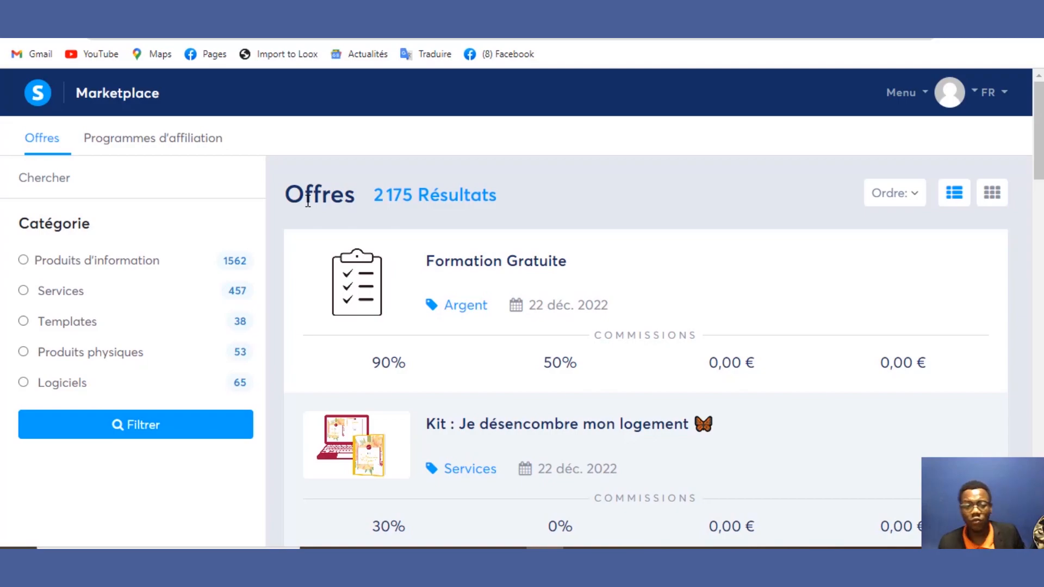
# Step: Switch to Programmes d'affiliation and browse the 1 041 affiliate programs, led by Systeme.io at 50%
pyautogui.click(113, 139)
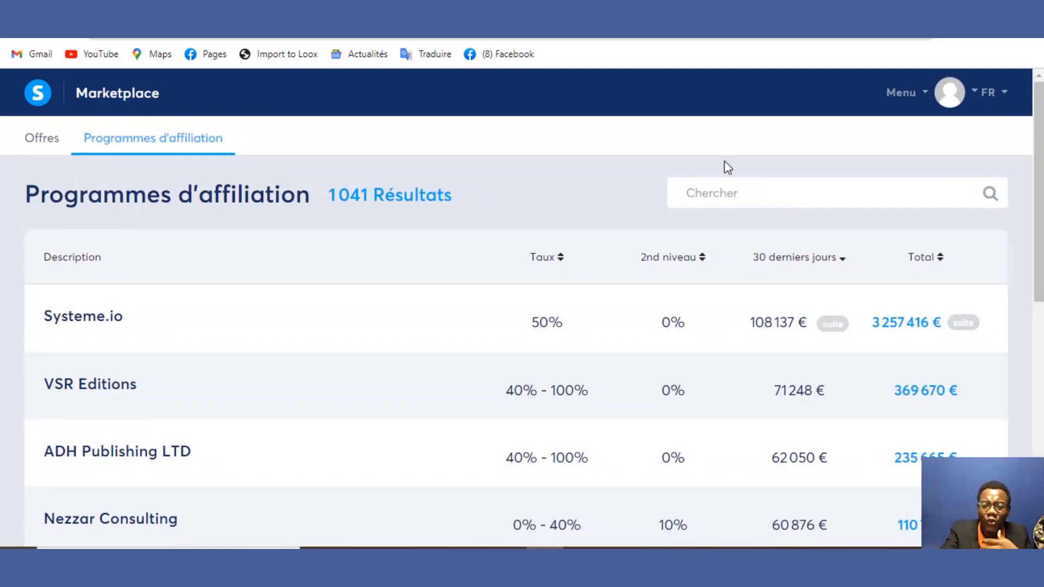
pyautogui.moveTo(1040, 126); pyautogui.dragTo(1038, 156)
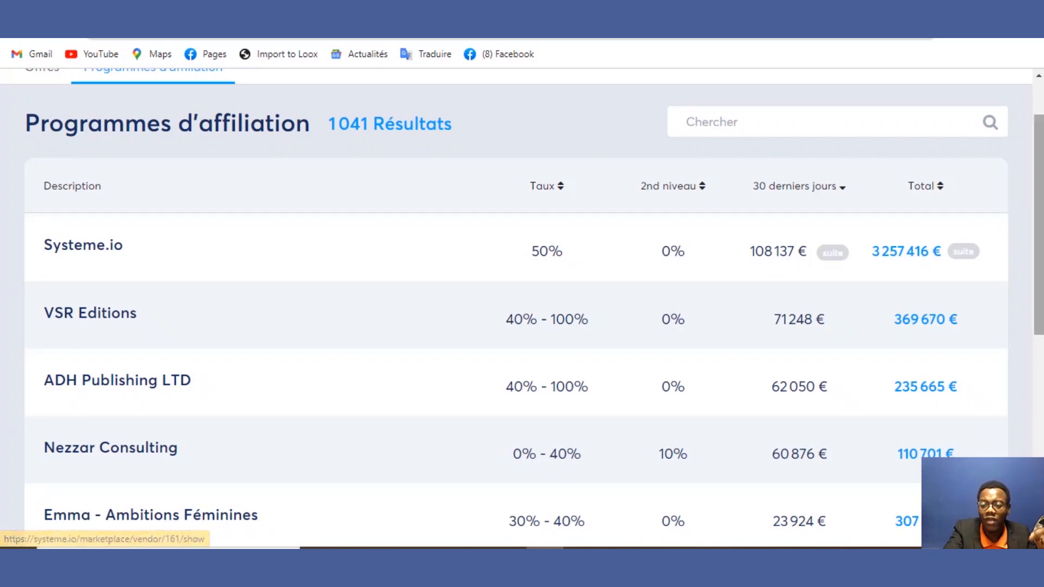
pyautogui.scroll(-1, 521, 304)
pyautogui.scroll(-1, 903, 207)
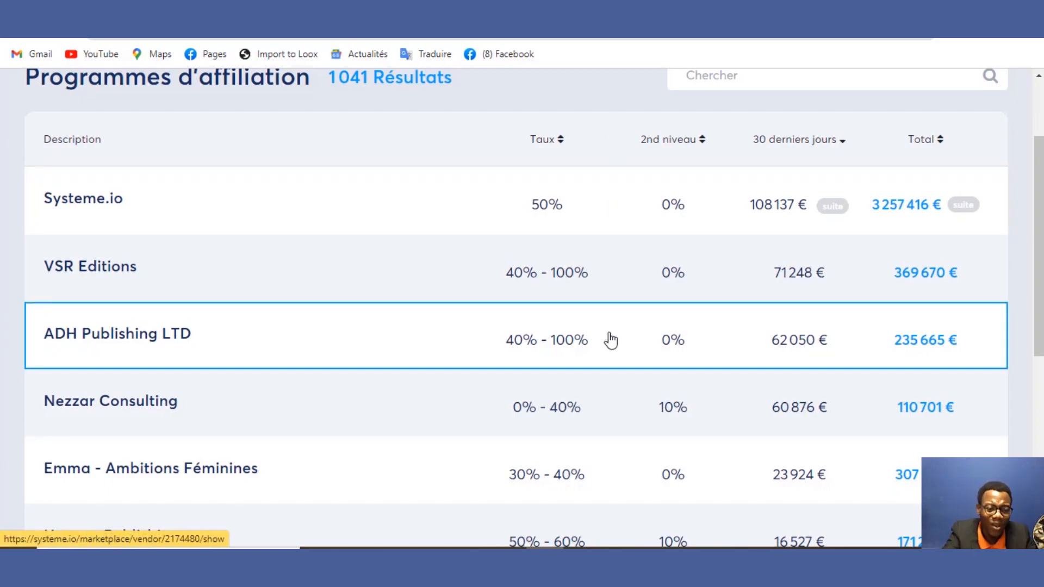
pyautogui.scroll(2, 1038, 234)
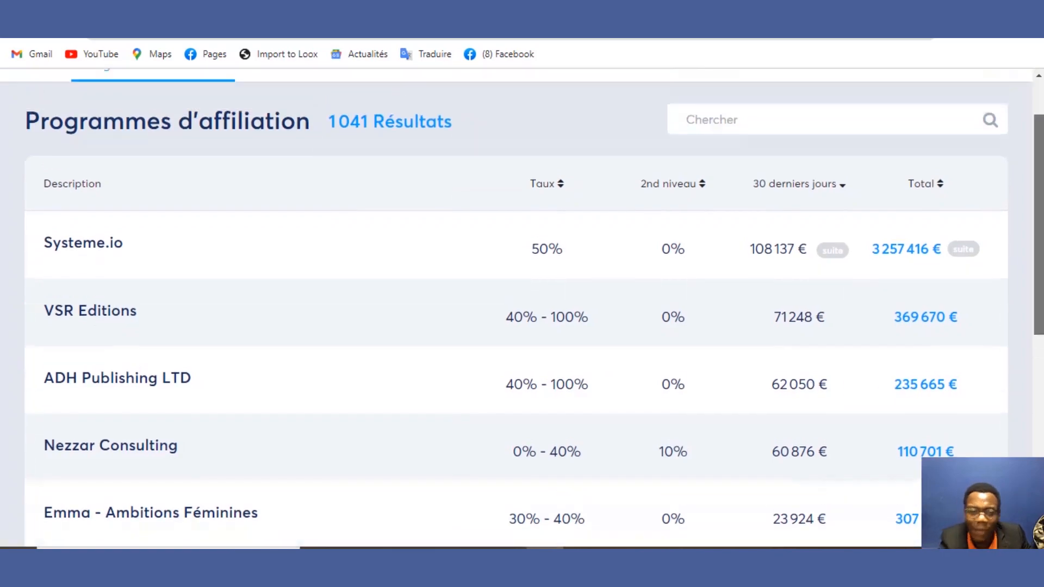
pyautogui.scroll(2, 1041, 207)
pyautogui.scroll(-8, 1041, 207)
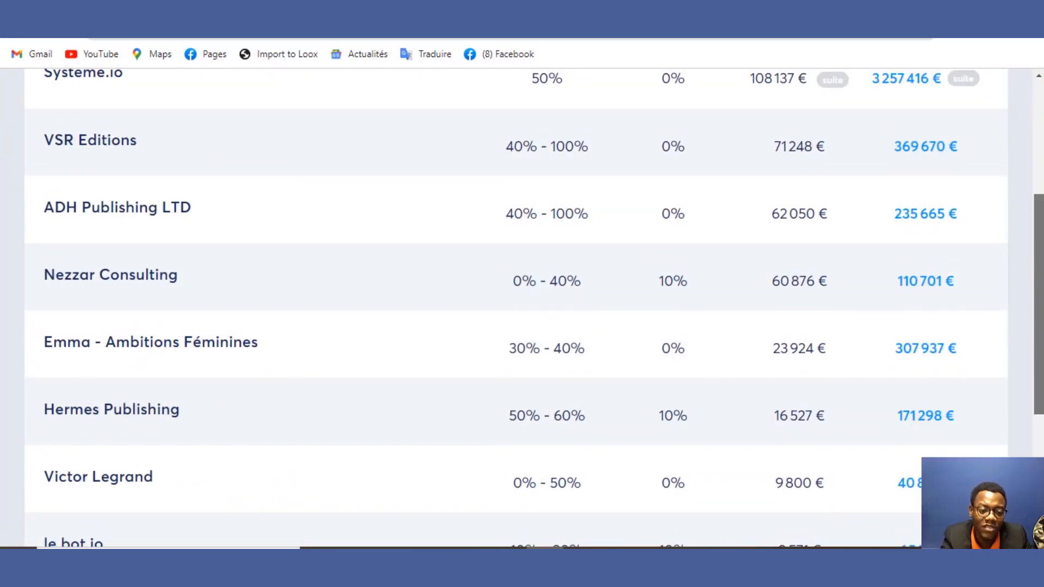
pyautogui.scroll(6, 1041, 207)
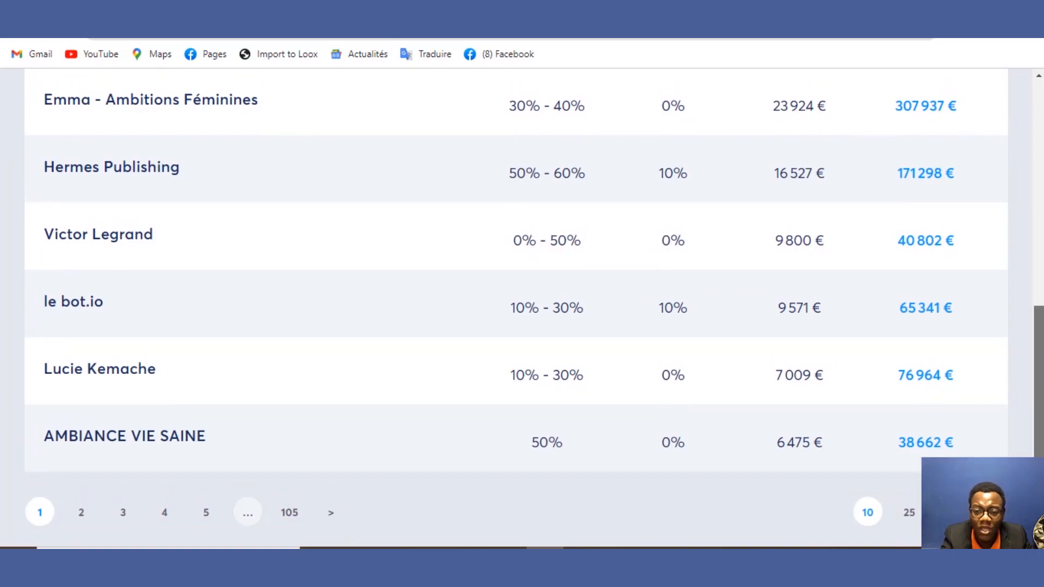
pyautogui.scroll(2, 1038, 246)
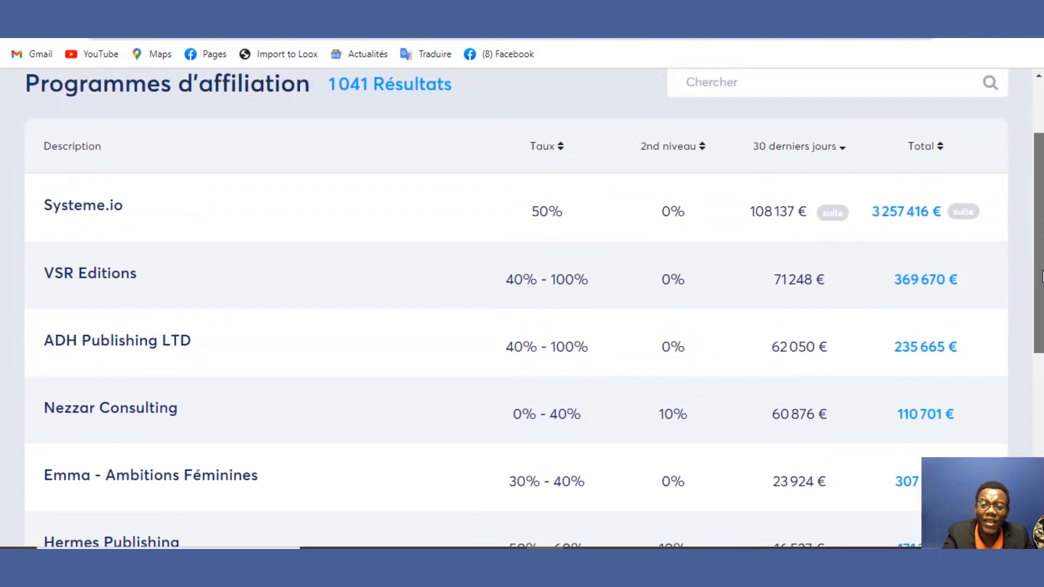
pyautogui.scroll(1, 1037, 246)
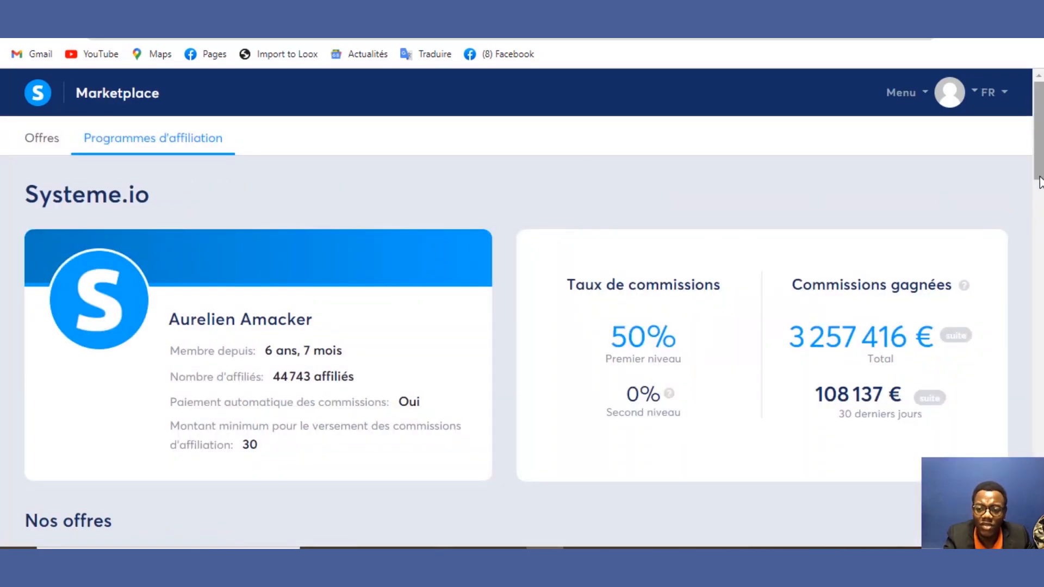
# Step: Highlight the Systeme.io program's 3 257 416 € commission total and heading, then return to Offres
pyautogui.moveTo(1042, 177); pyautogui.dragTo(1040, 205)
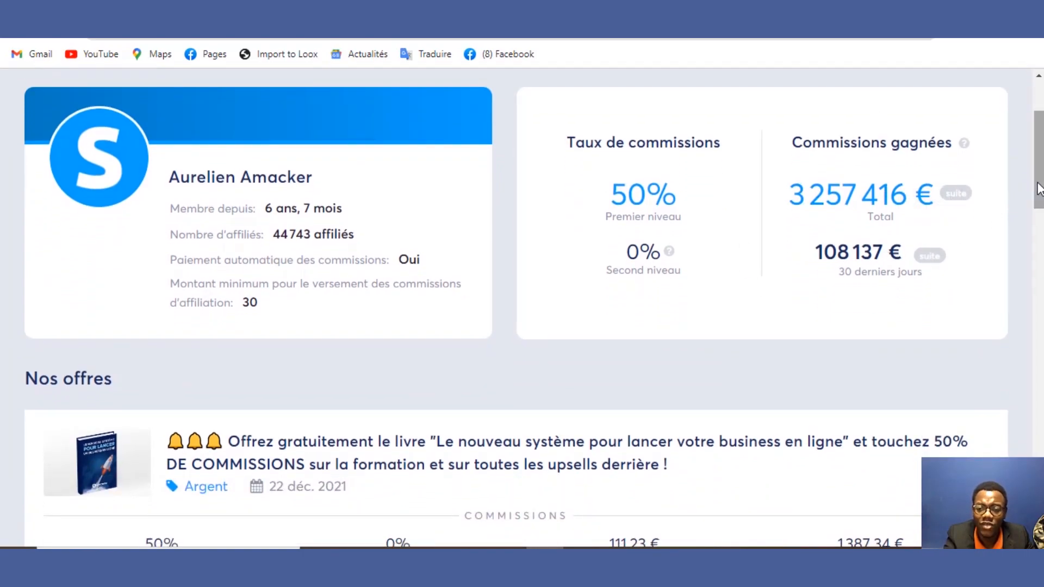
pyautogui.moveTo(1039, 189)
pyautogui.mouseDown()
pyautogui.moveTo(1039, 200)
pyautogui.moveTo(1040, 173)
pyautogui.moveTo(1040, 350)
pyautogui.moveTo(1040, 173)
pyautogui.mouseUp()
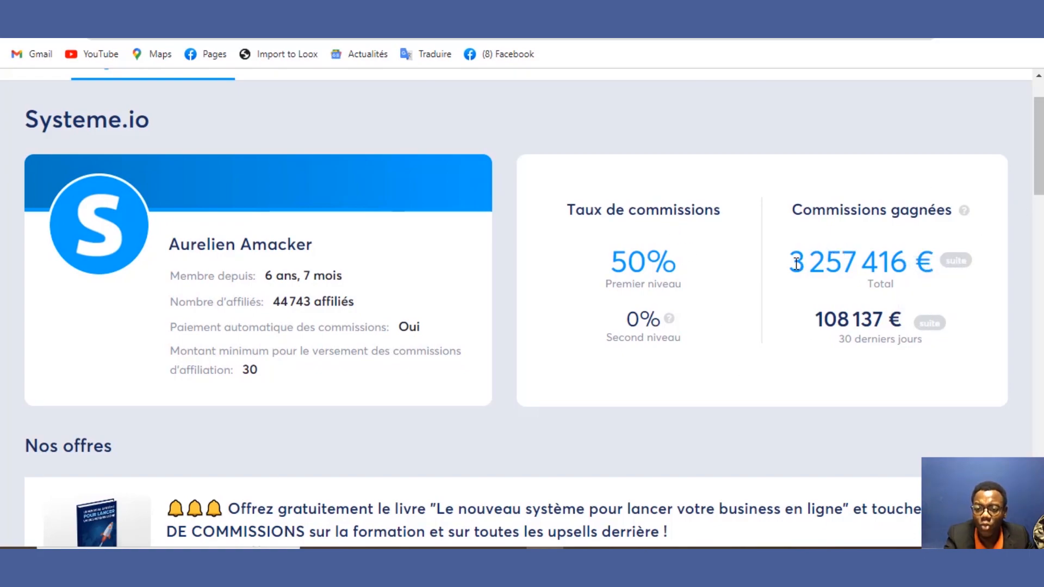
pyautogui.moveTo(797, 264); pyautogui.dragTo(923, 263)
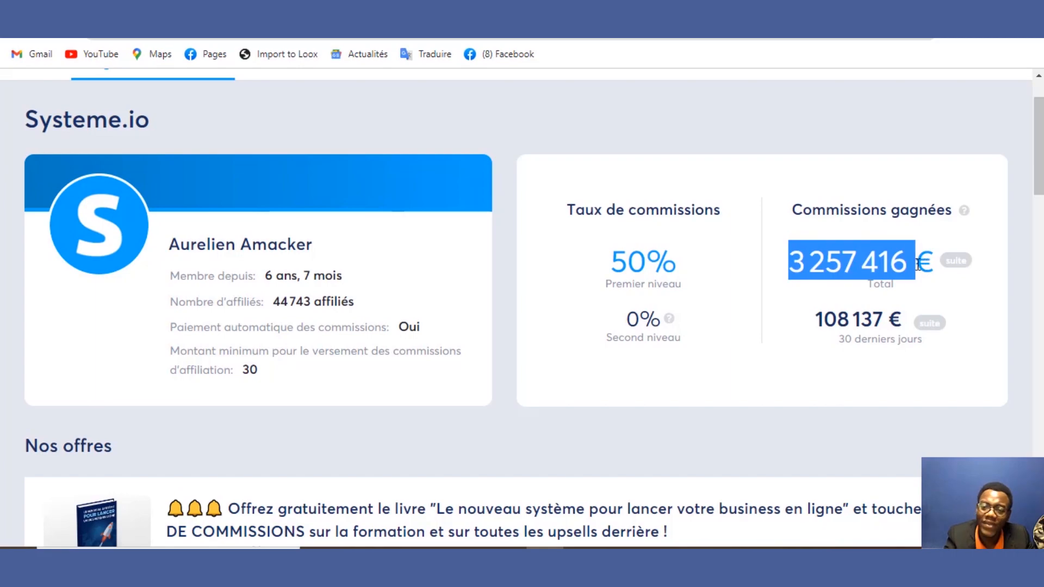
pyautogui.click(898, 330)
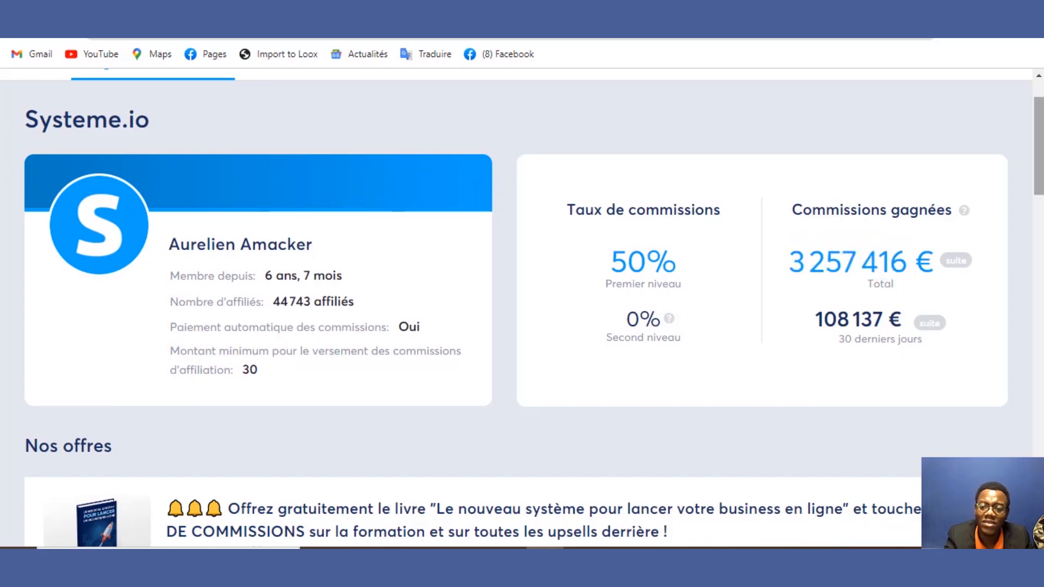
pyautogui.scroll(2, 705, 173)
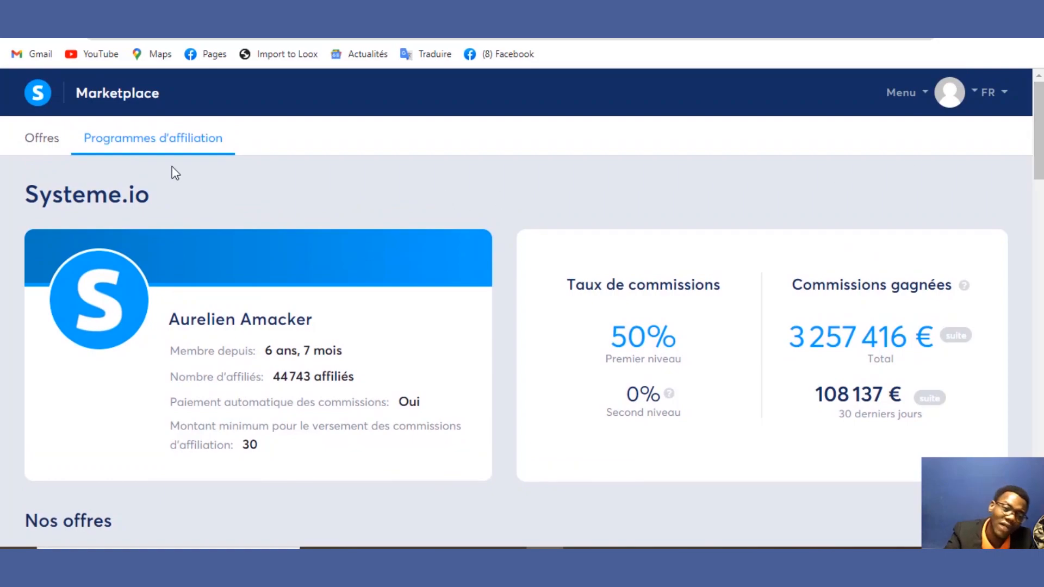
pyautogui.moveTo(79, 217); pyautogui.dragTo(30, 200)
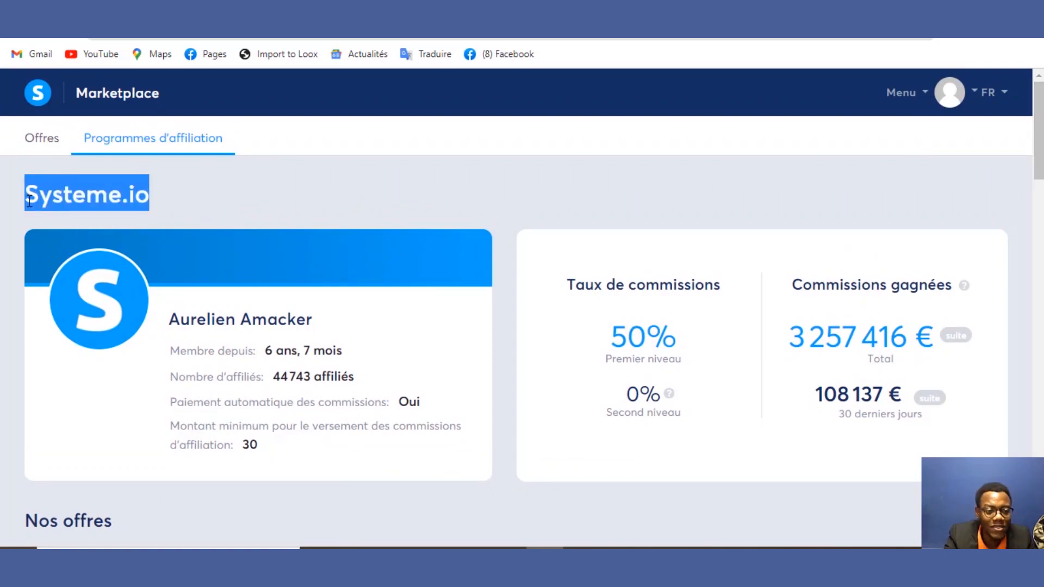
pyautogui.click(36, 146)
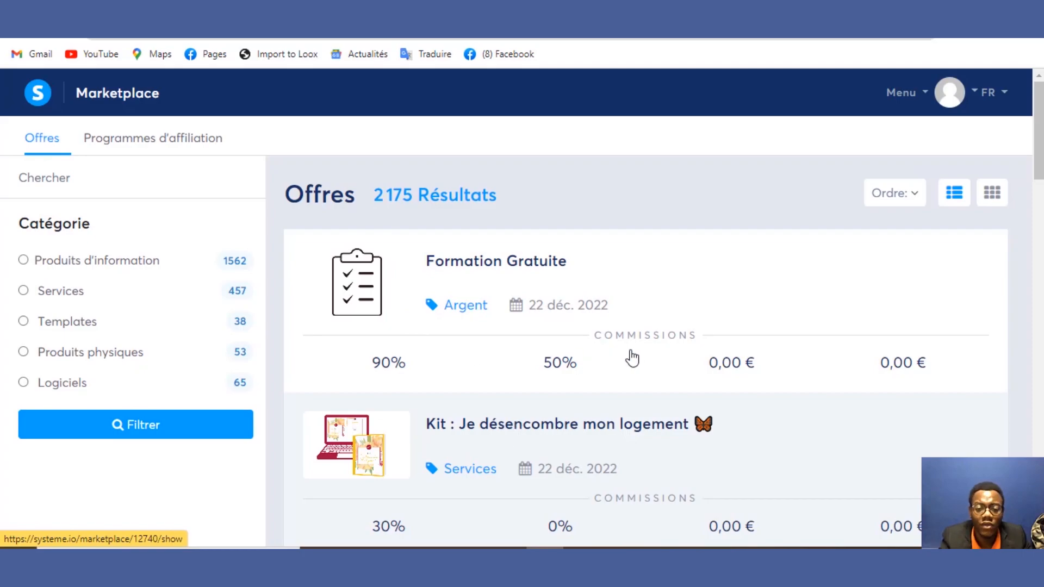
# Step: Browse the 2 175 Marketplace offers and expand the main menu's Tableau de bord entries
pyautogui.moveTo(1036, 113); pyautogui.dragTo(941, 93)
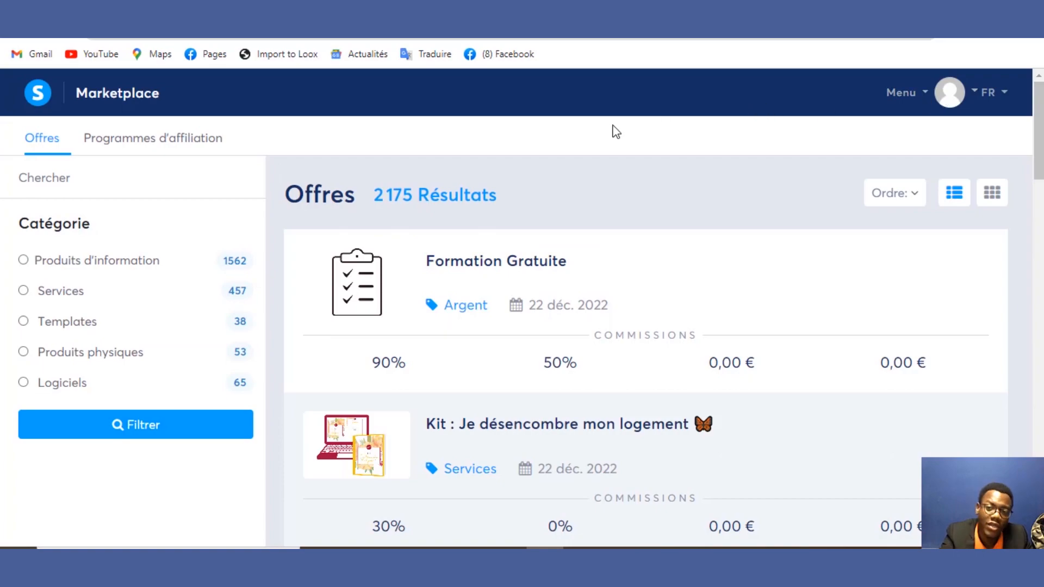
pyautogui.click(914, 98)
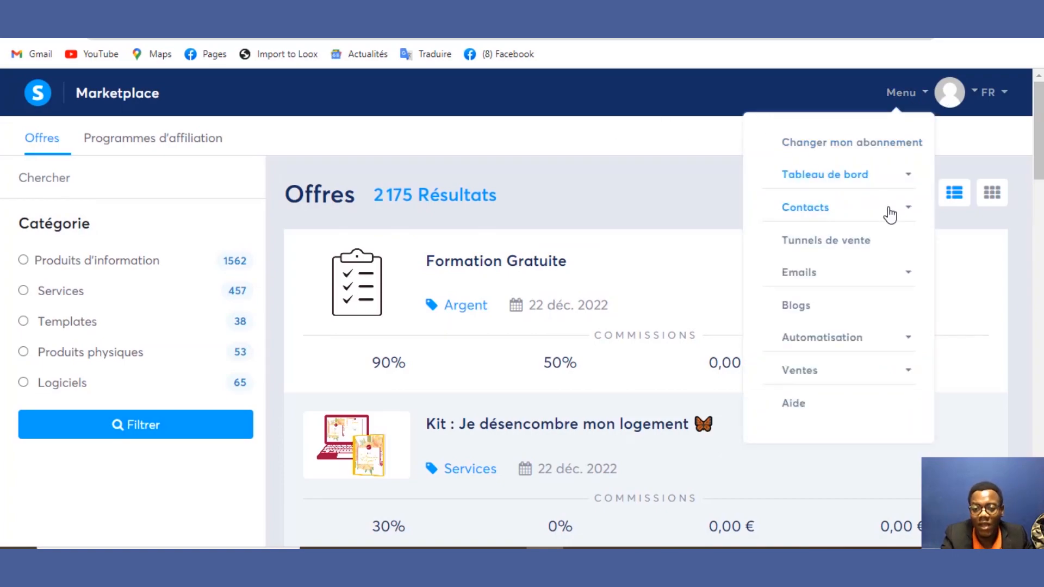
pyautogui.click(890, 181)
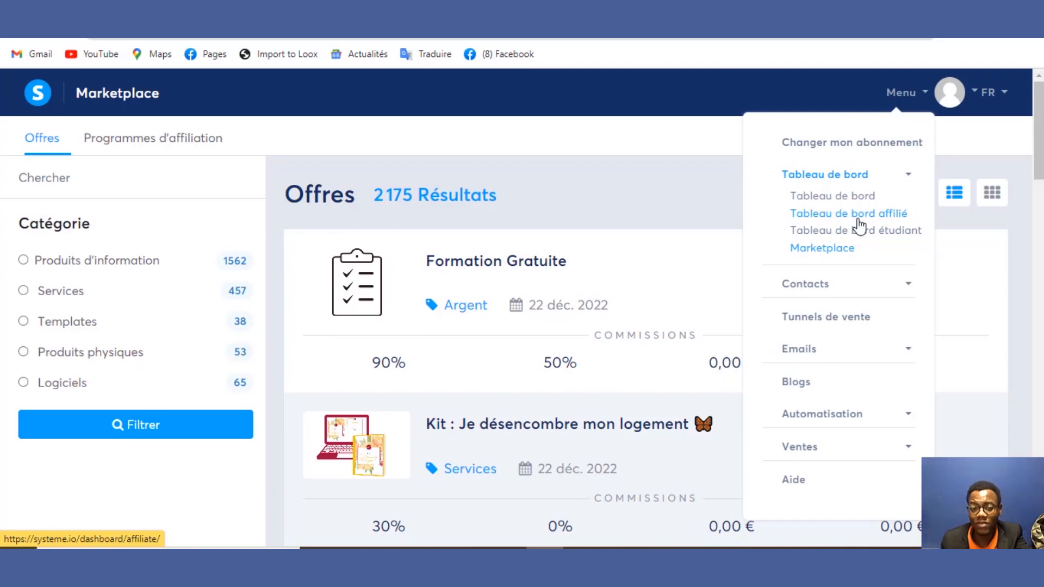
pyautogui.click(589, 181)
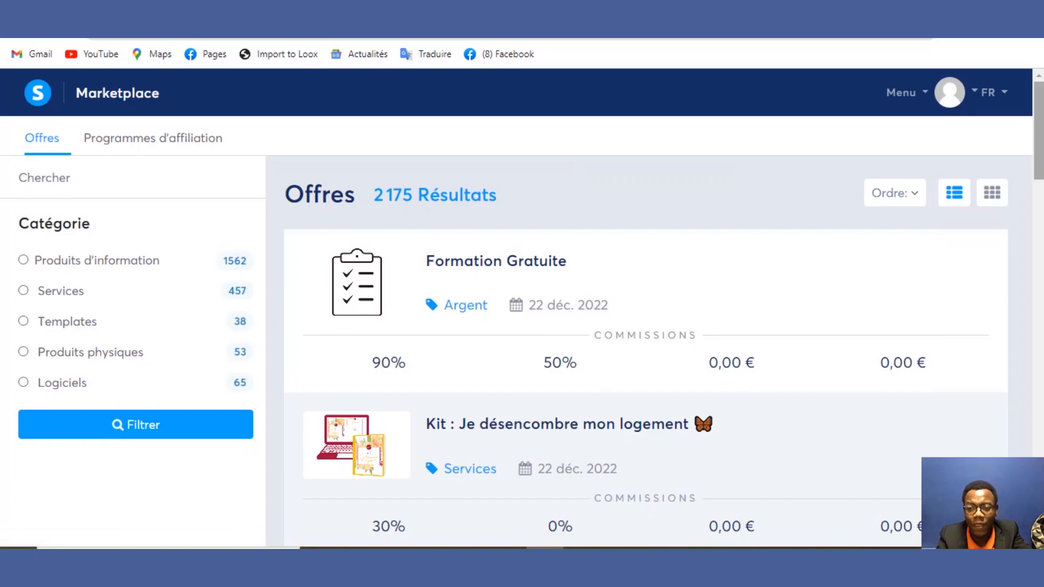
pyautogui.moveTo(1039, 135); pyautogui.dragTo(1040, 179)
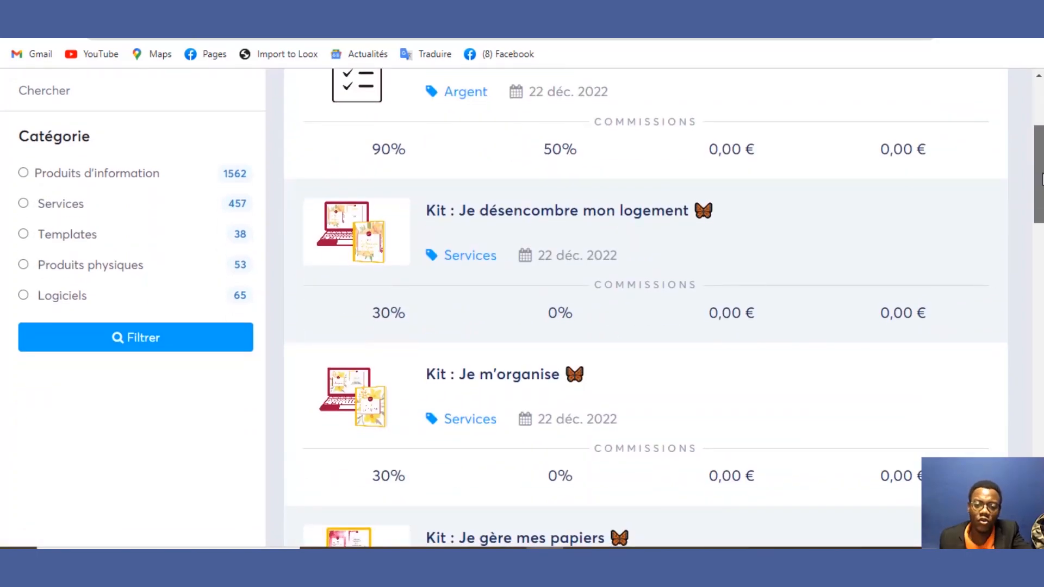
pyautogui.scroll(4, 1041, 179)
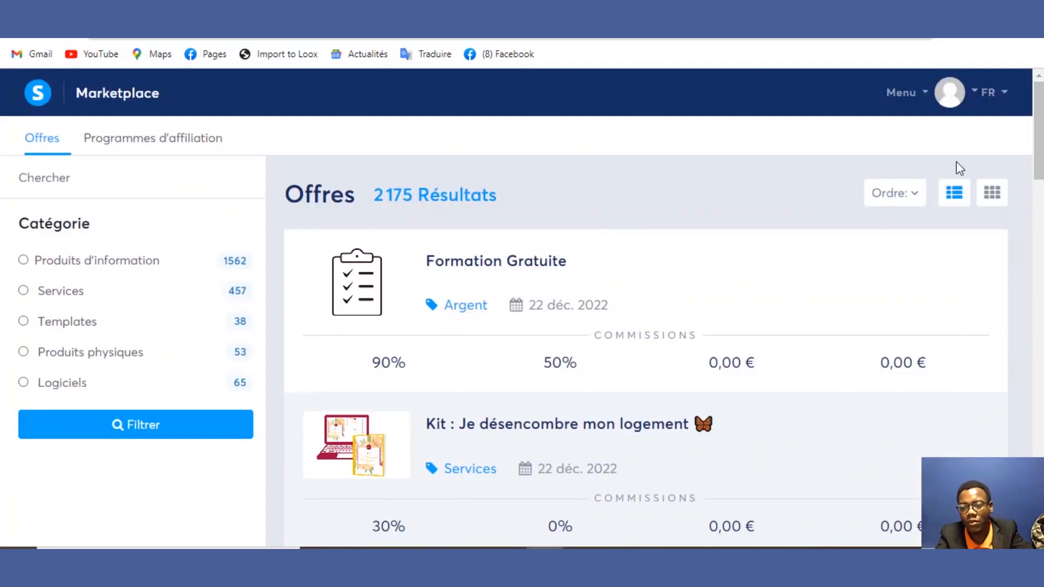
pyautogui.click(927, 96)
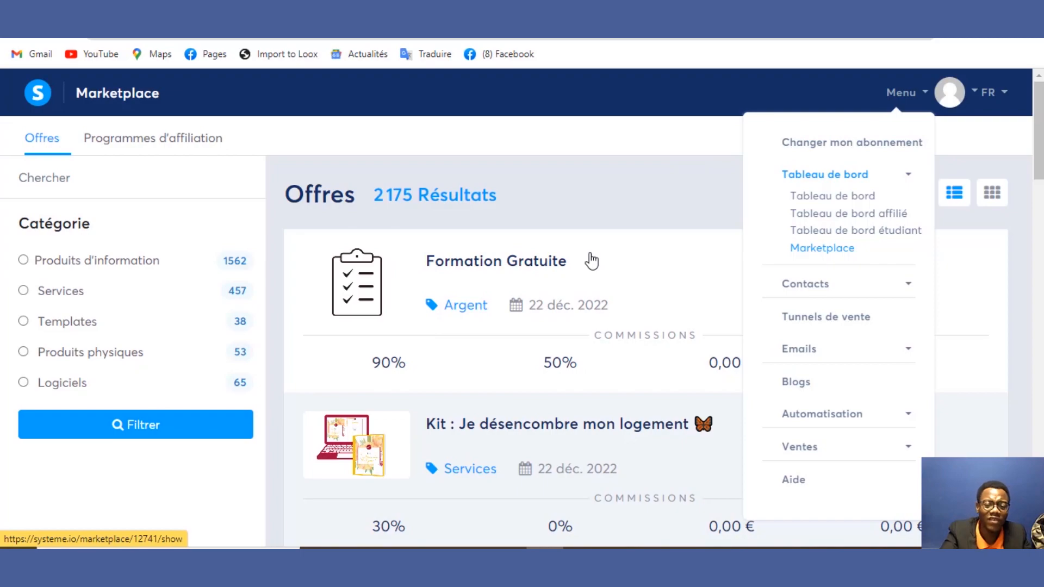
# Step: Open Tableau de bord affilié in a new tab and review its commission summary
pyautogui.rightClick(848, 214)
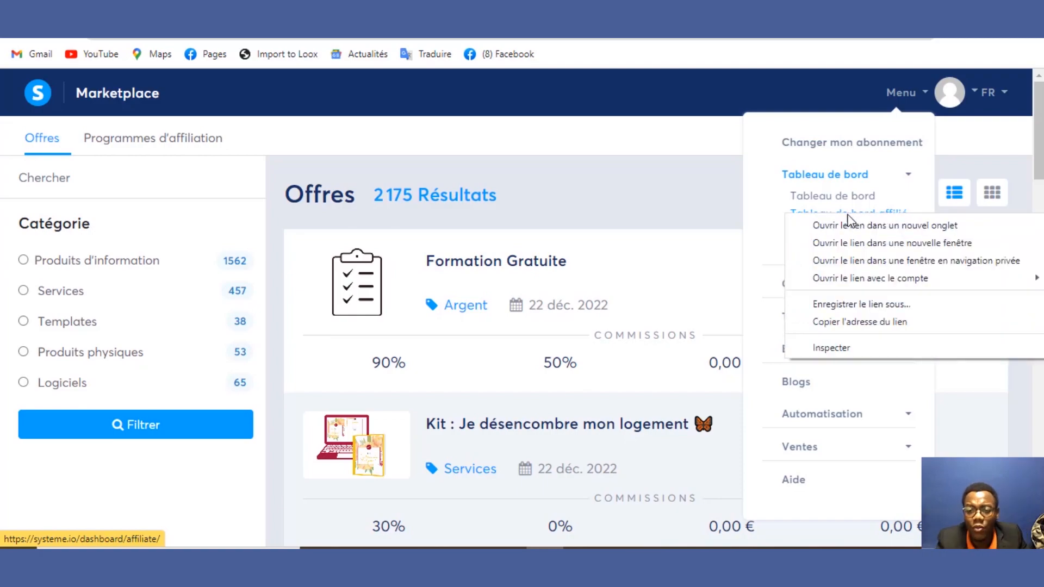
pyautogui.click(853, 223)
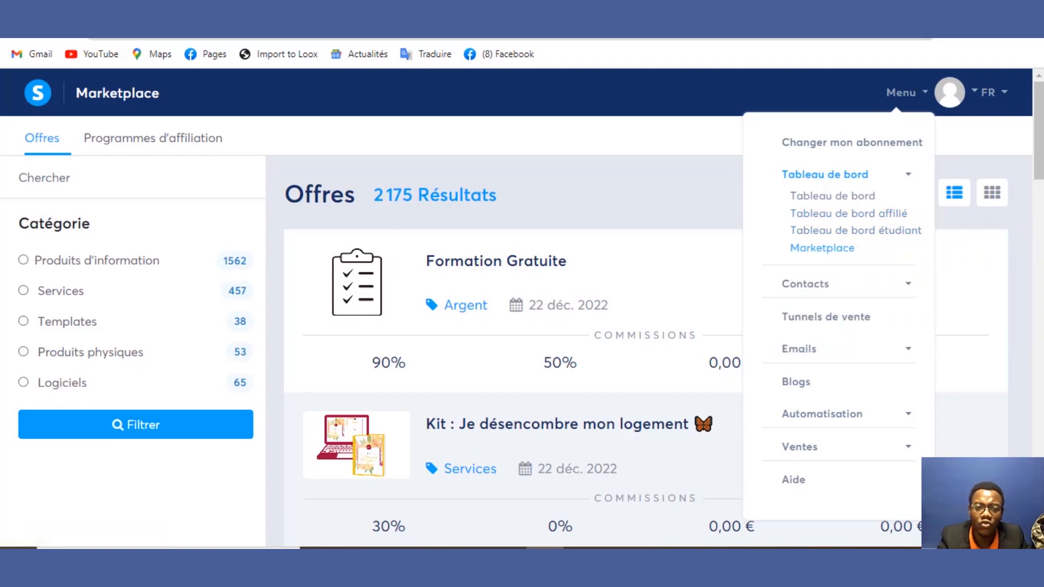
pyautogui.hotkey('ctrl', 'Tab')
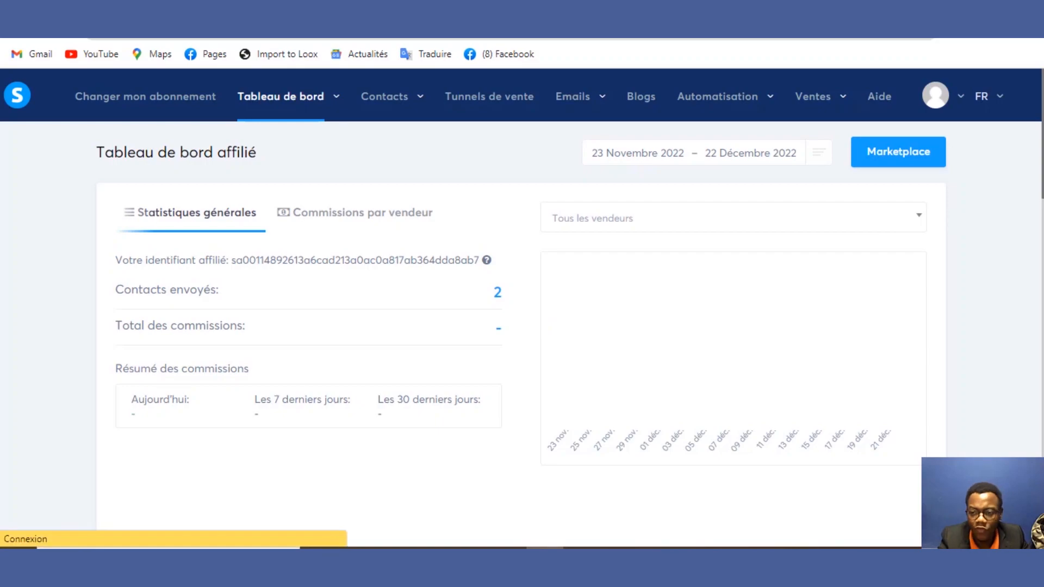
pyautogui.scroll(-3, 522, 326)
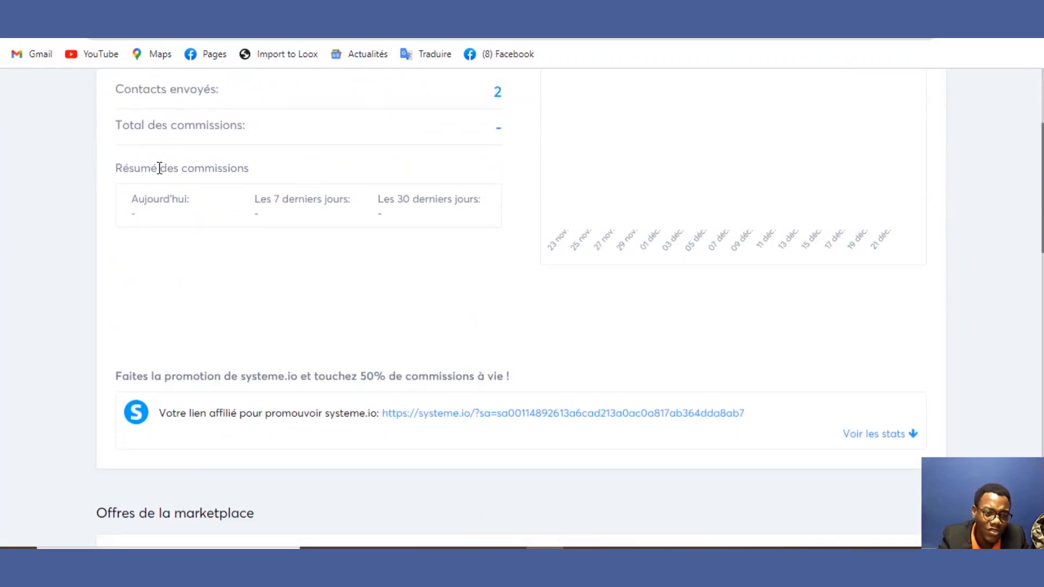
pyautogui.moveTo(159, 168); pyautogui.dragTo(235, 196)
pyautogui.click(227, 249)
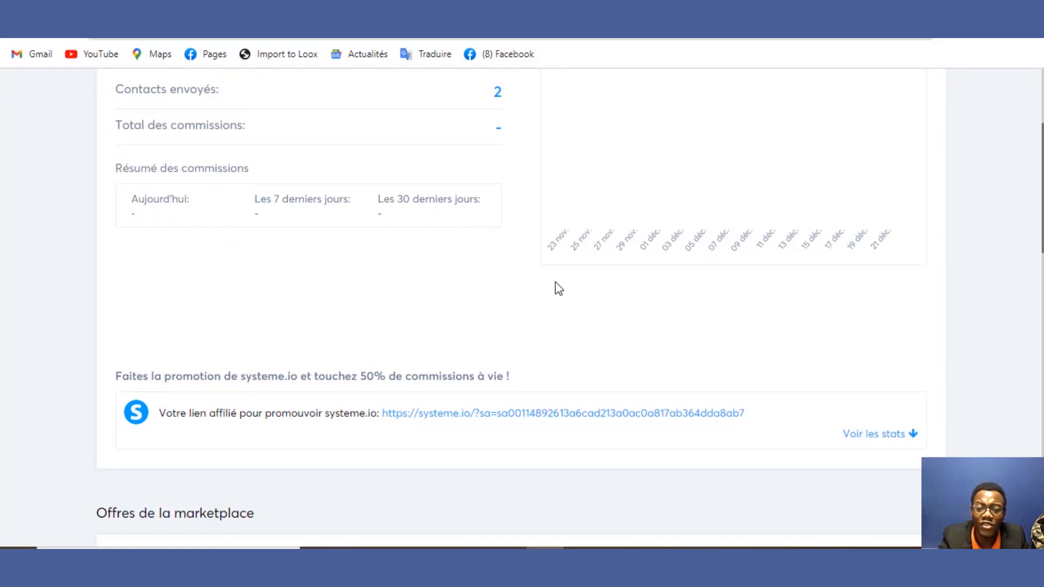
pyautogui.moveTo(1040, 233); pyautogui.dragTo(1037, 182)
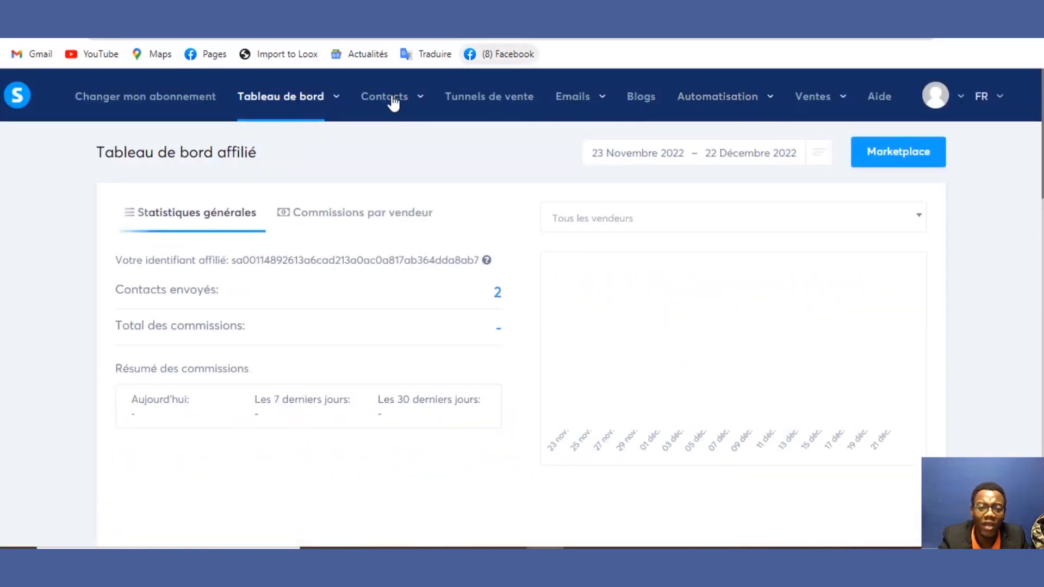
# Step: Open Tableau de bord étudiant in another new tab and return to the affiliate dashboard
pyautogui.moveTo(334, 103)
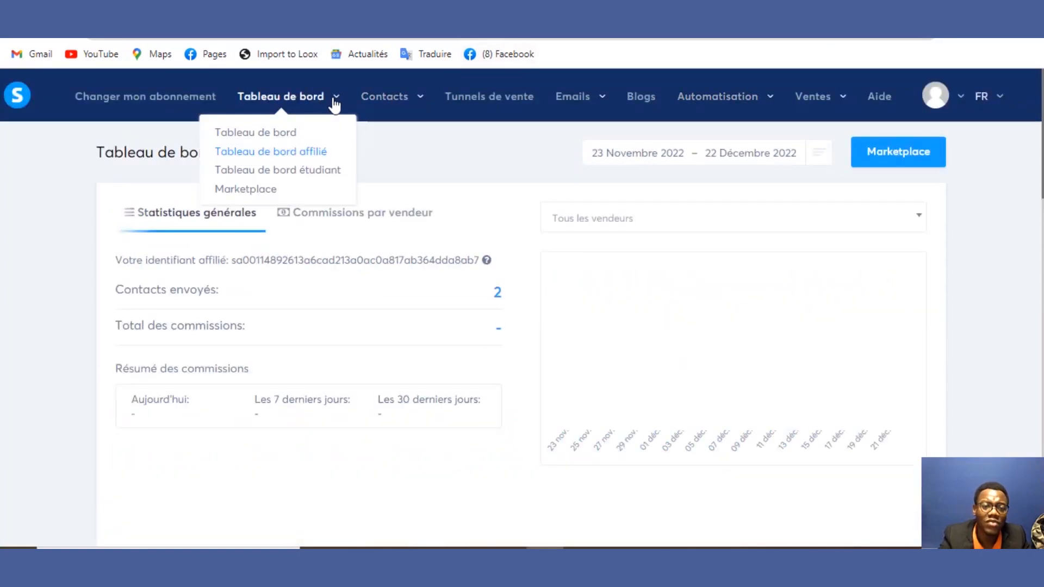
pyautogui.rightClick(314, 183)
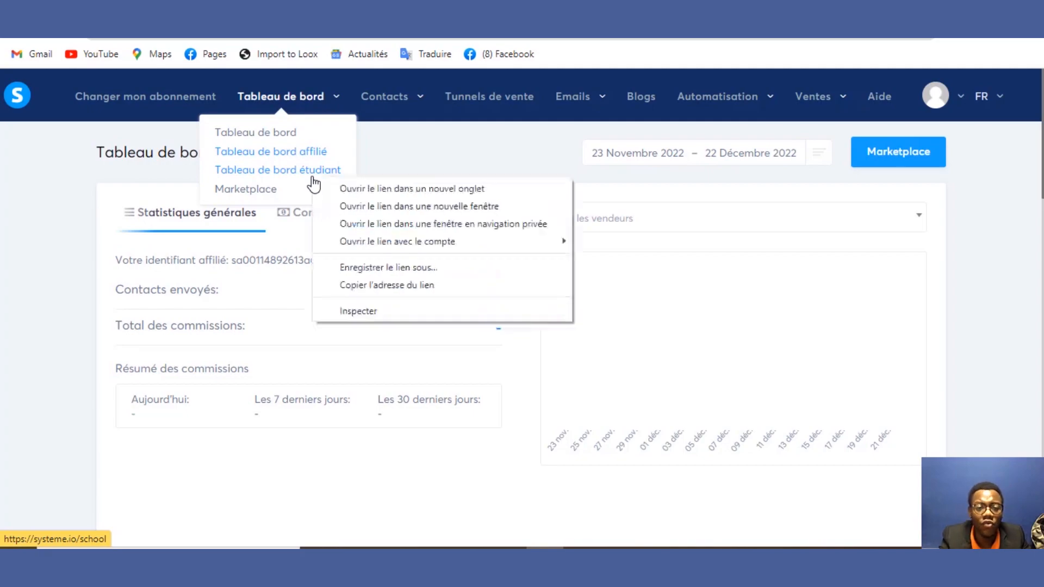
pyautogui.click(335, 188)
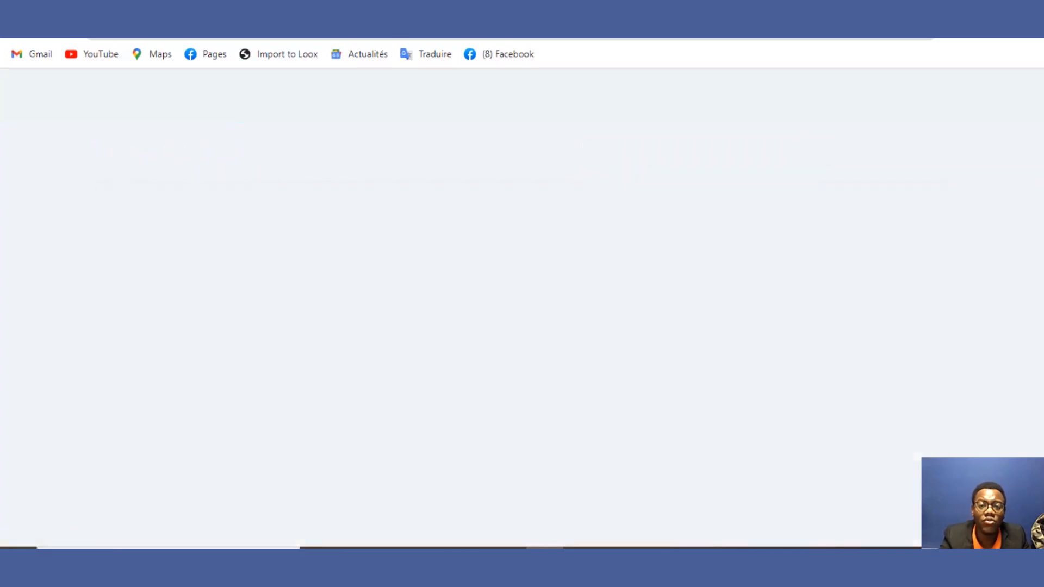
pyautogui.scroll(-20, 1031, 98)
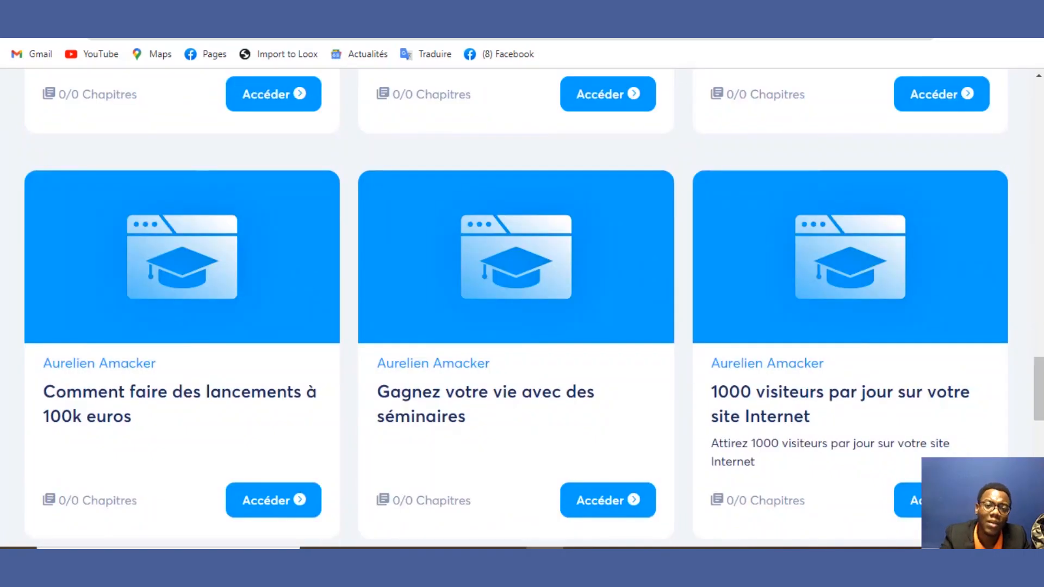
pyautogui.hotkey('ctrl', 'shift', 'Tab')
pyautogui.moveTo(288, 100)
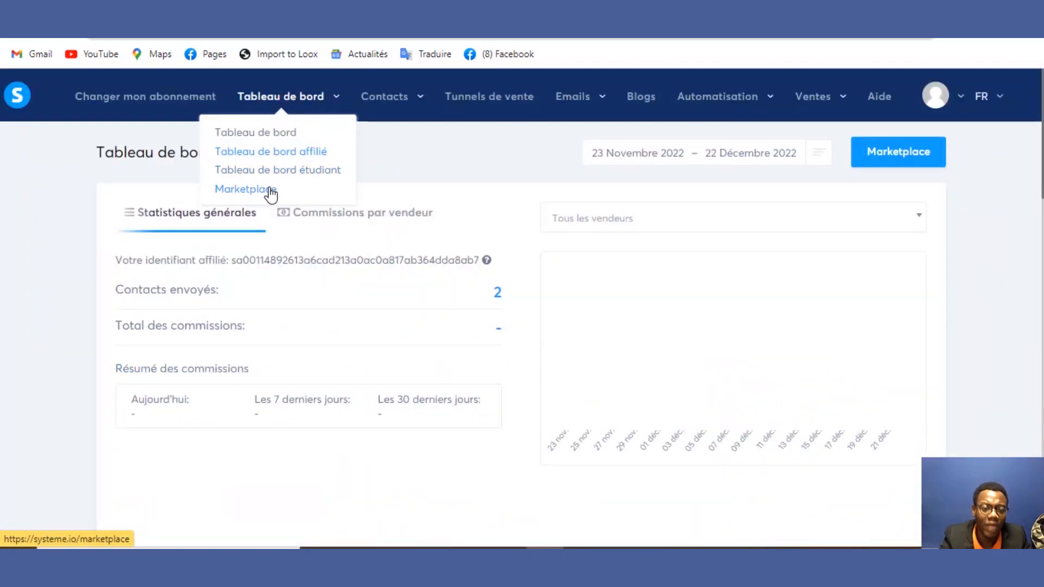
pyautogui.rightClick(279, 192)
# Step: Open Marketplace in a new tab, browse its offers, and return to the affiliate dashboard tab
pyautogui.click(285, 203)
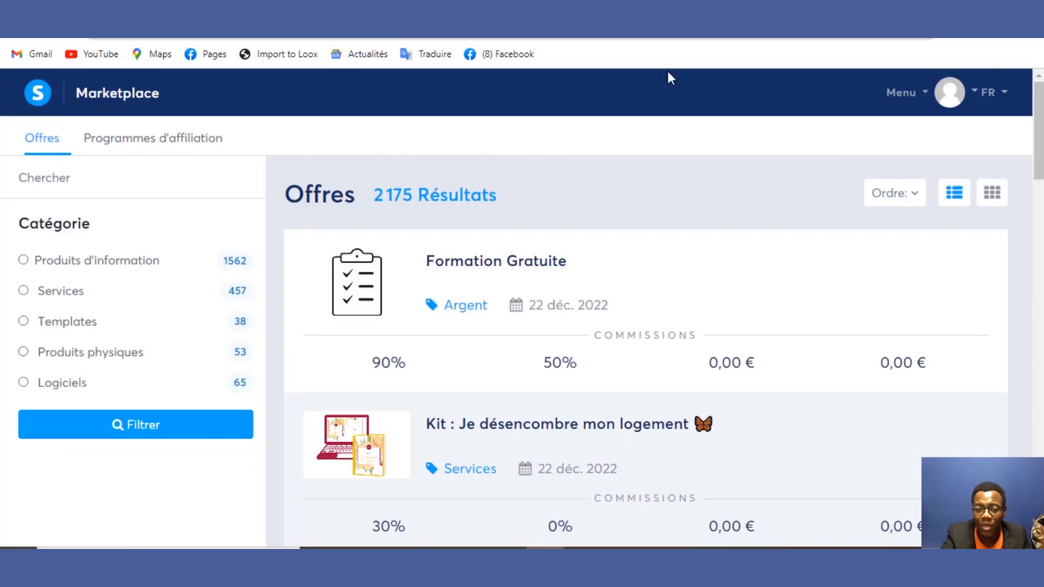
pyautogui.scroll(-10, 1038, 130)
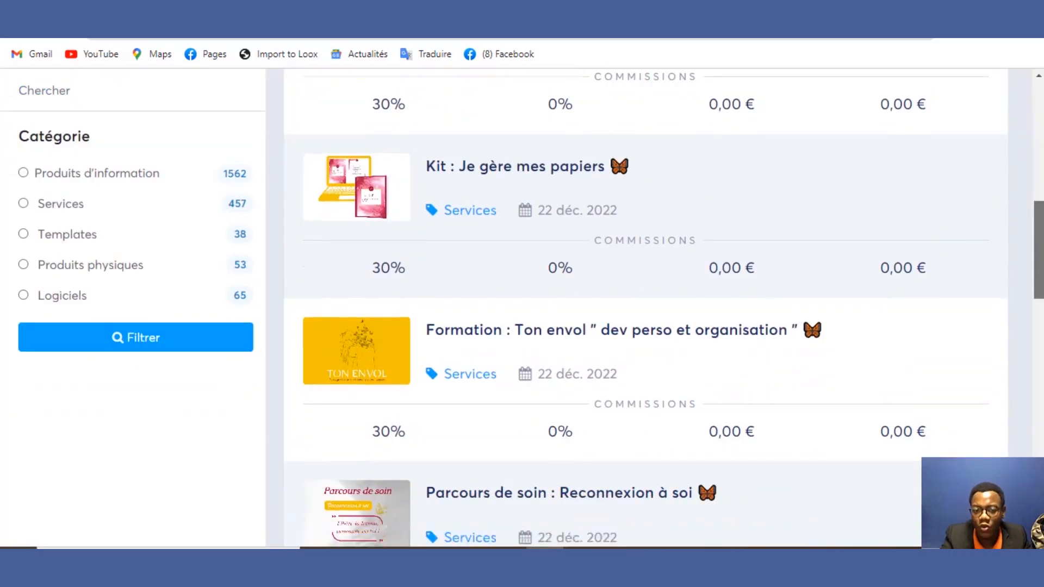
pyautogui.scroll(-15, 646, 307)
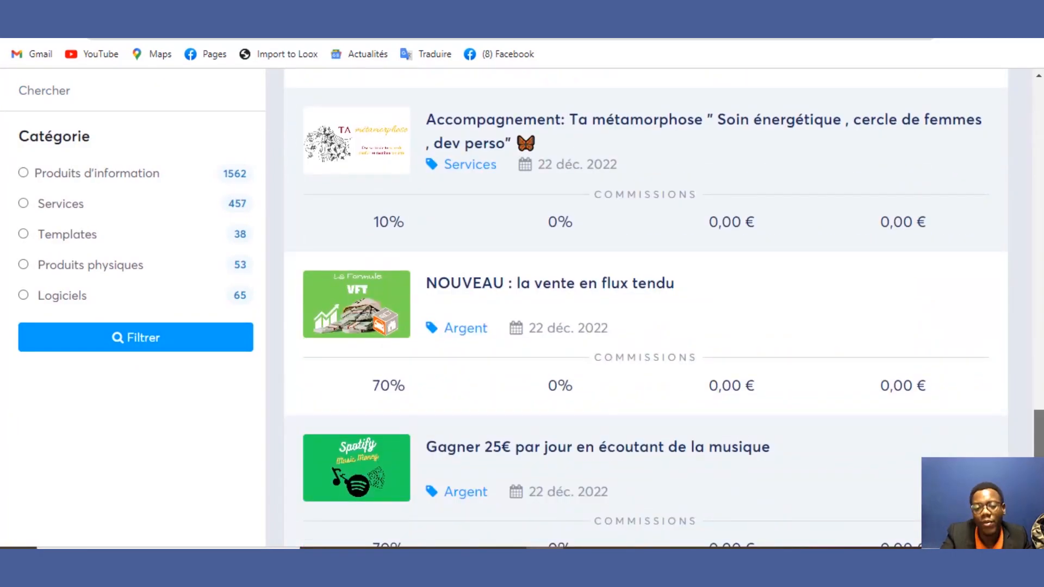
pyautogui.scroll(20, 795, 371)
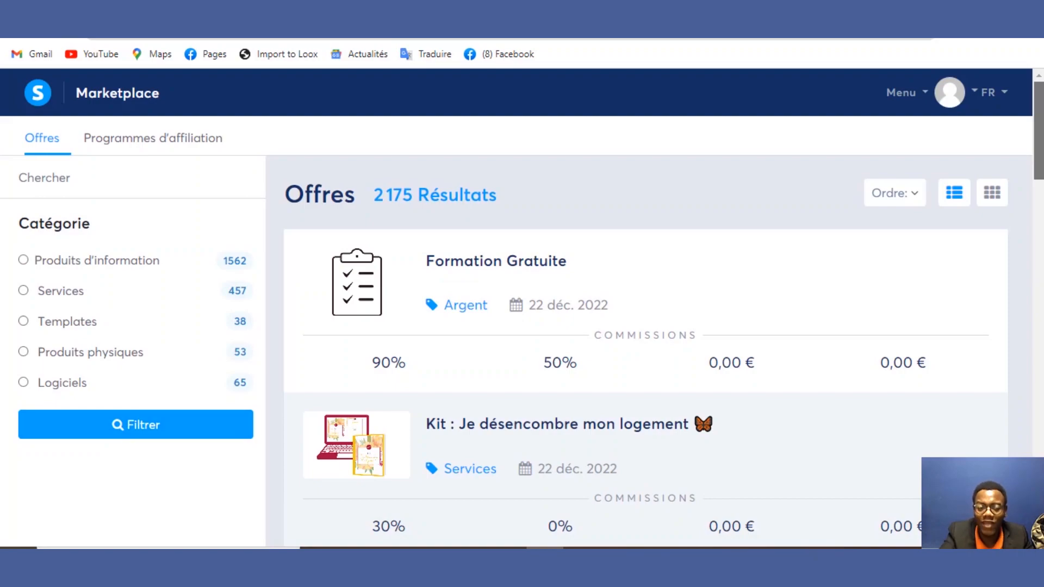
pyautogui.scroll(-10, 645, 307)
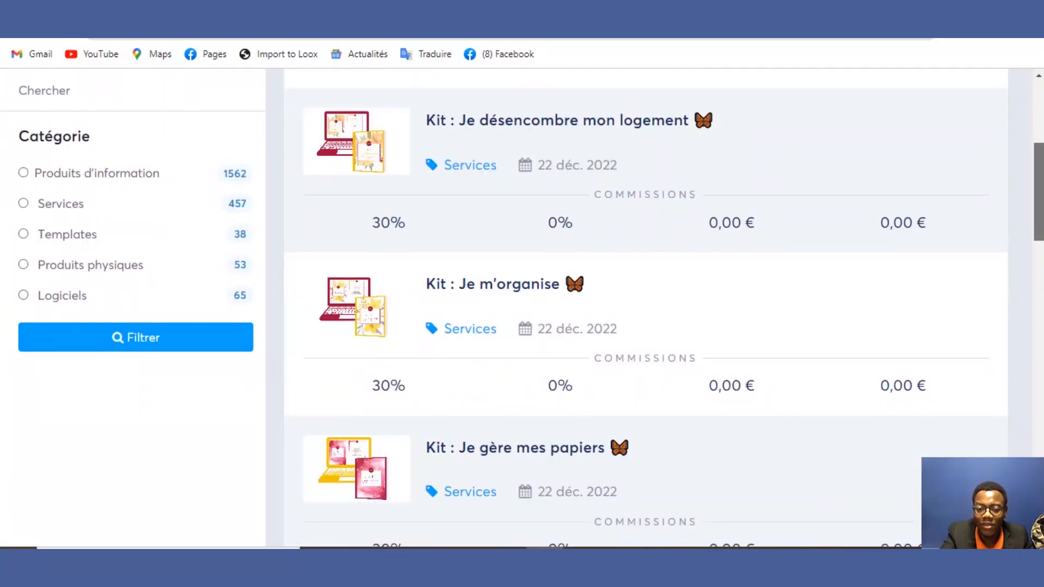
pyautogui.scroll(10, 646, 308)
pyautogui.scroll(-1, 1040, 140)
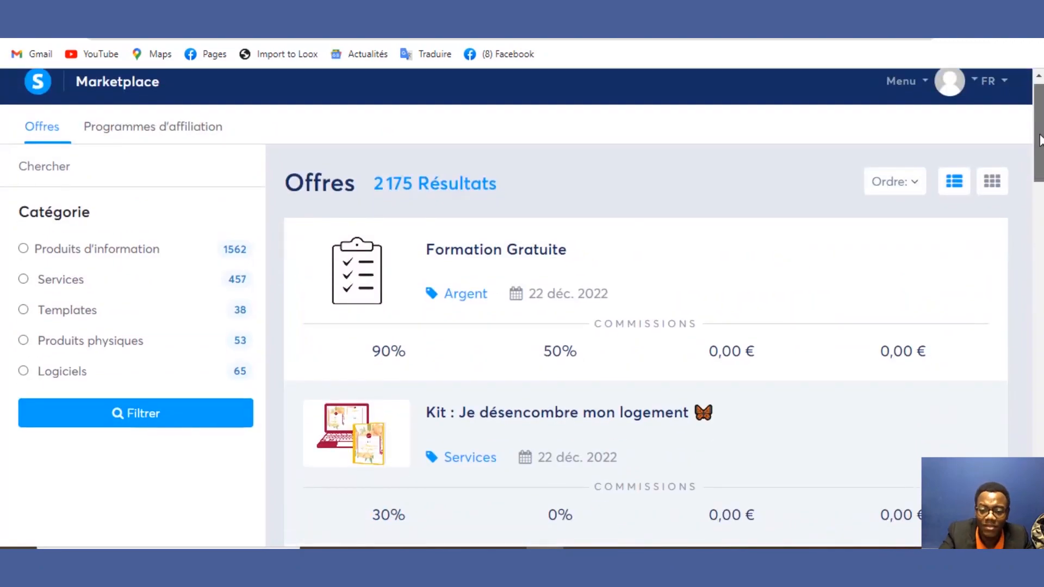
pyautogui.moveTo(1040, 140)
pyautogui.mouseDown()
pyautogui.moveTo(1042, 479)
pyautogui.moveTo(1042, 138)
pyautogui.mouseUp()
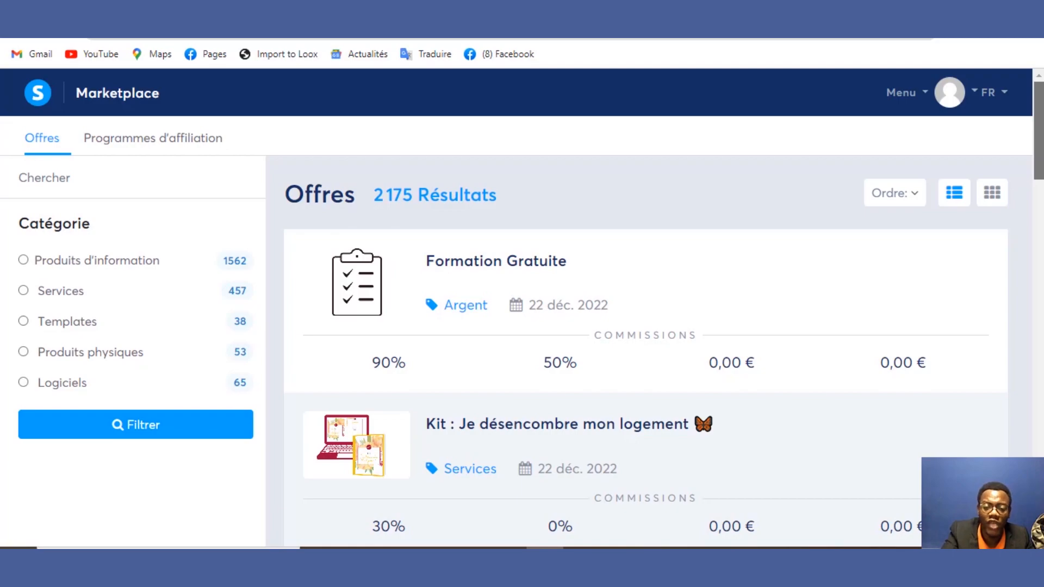
pyautogui.moveTo(1042, 138); pyautogui.dragTo(1008, 199)
pyautogui.scroll(-2, 1007, 199)
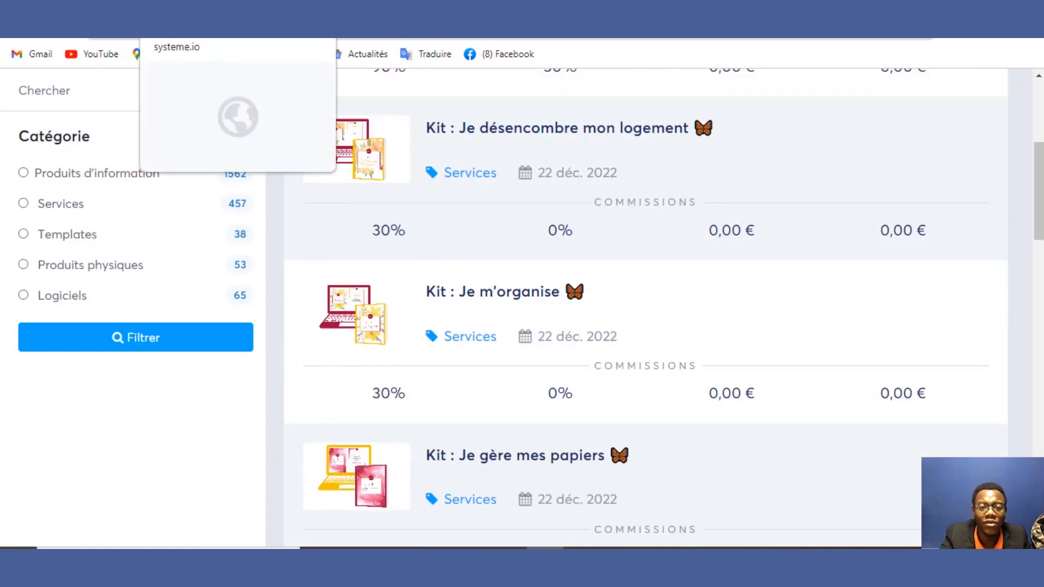
pyautogui.click(348, 5)
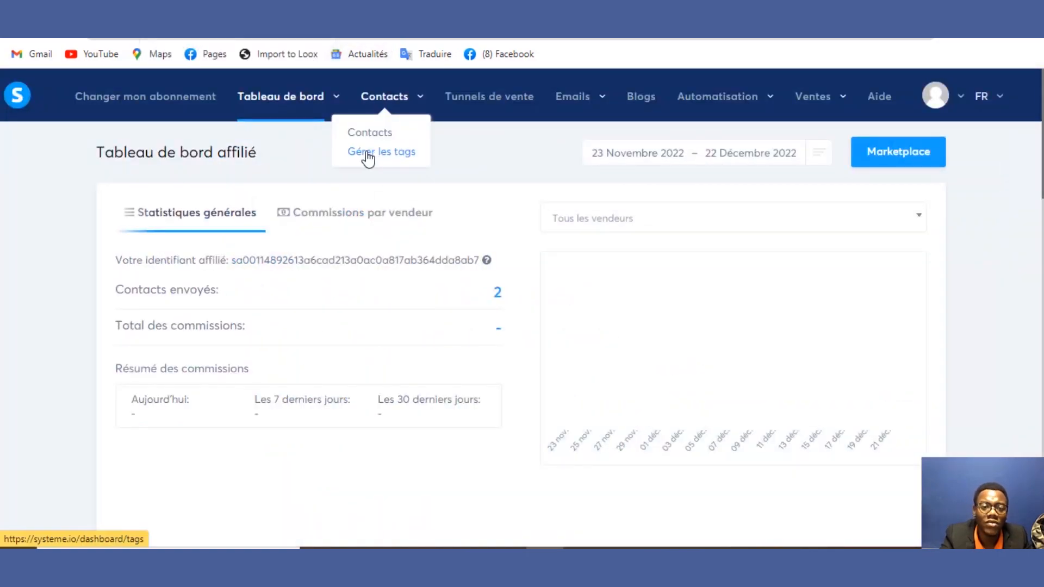
# Step: Open Contacts showing 0 contacts, then switch the Email filter on and back off
pyautogui.moveTo(380, 109)
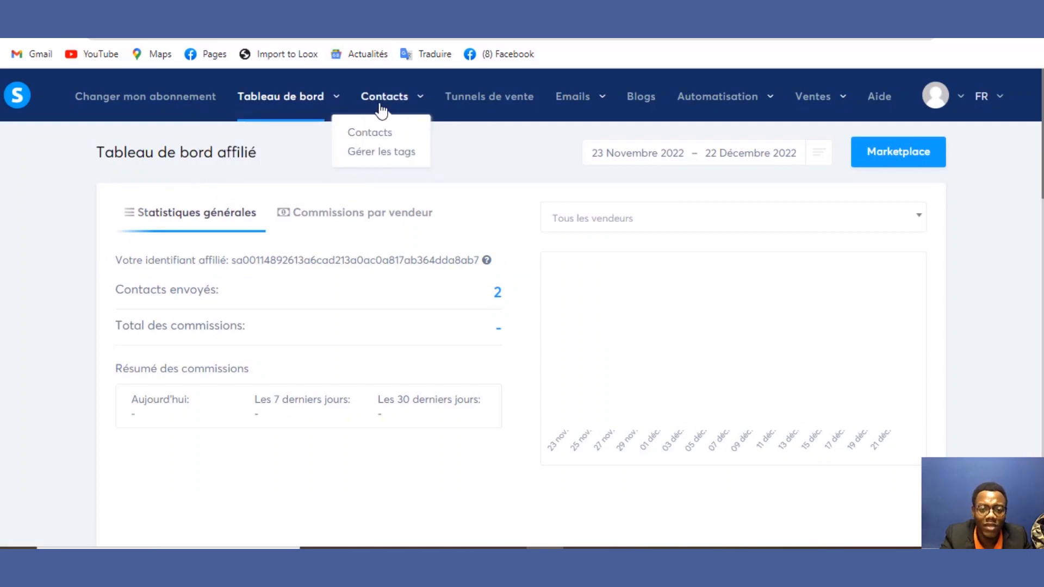
pyautogui.click(382, 140)
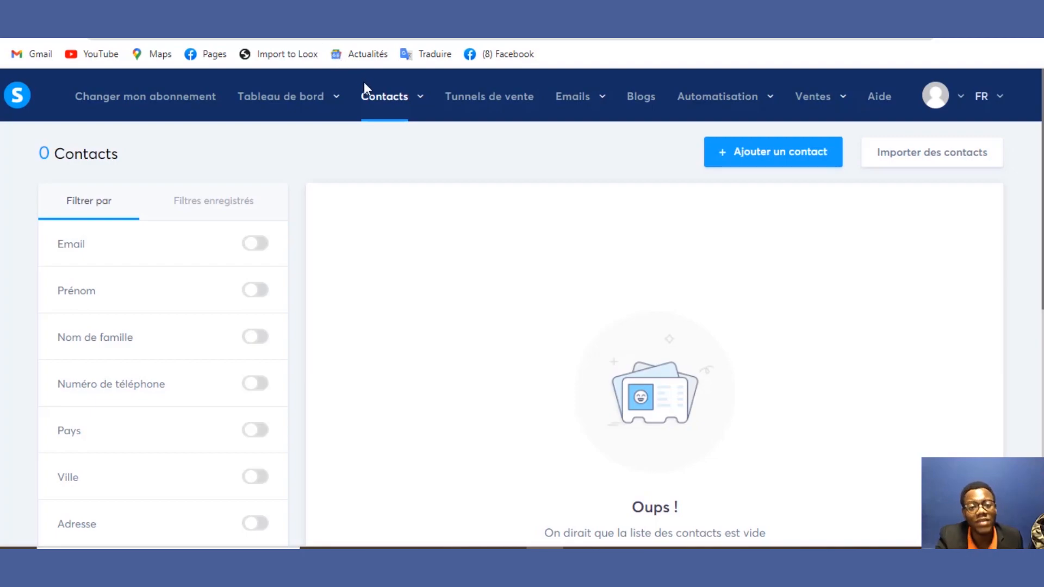
pyautogui.moveTo(367, 90)
pyautogui.click(375, 152)
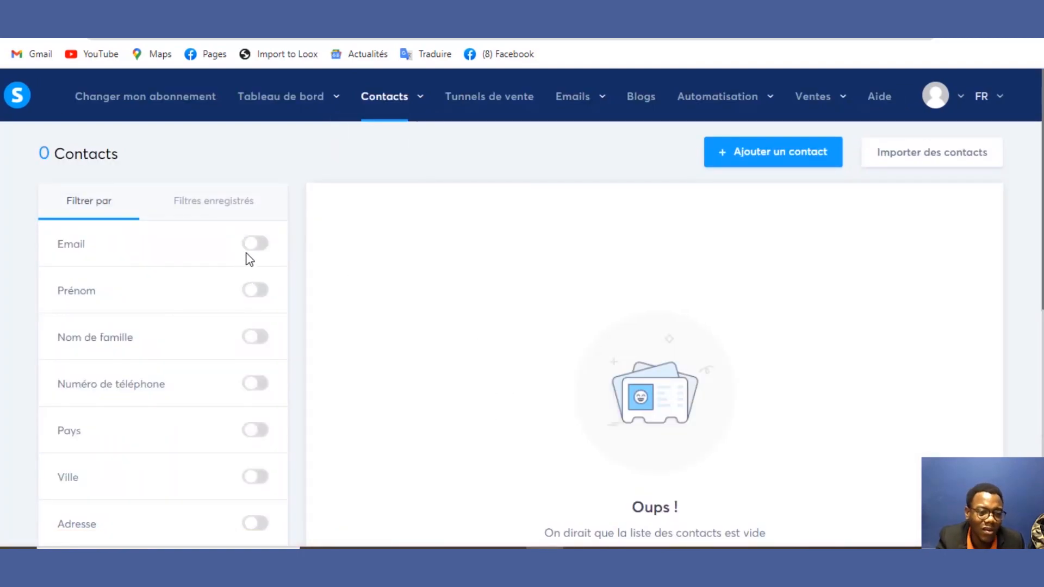
pyautogui.click(250, 250)
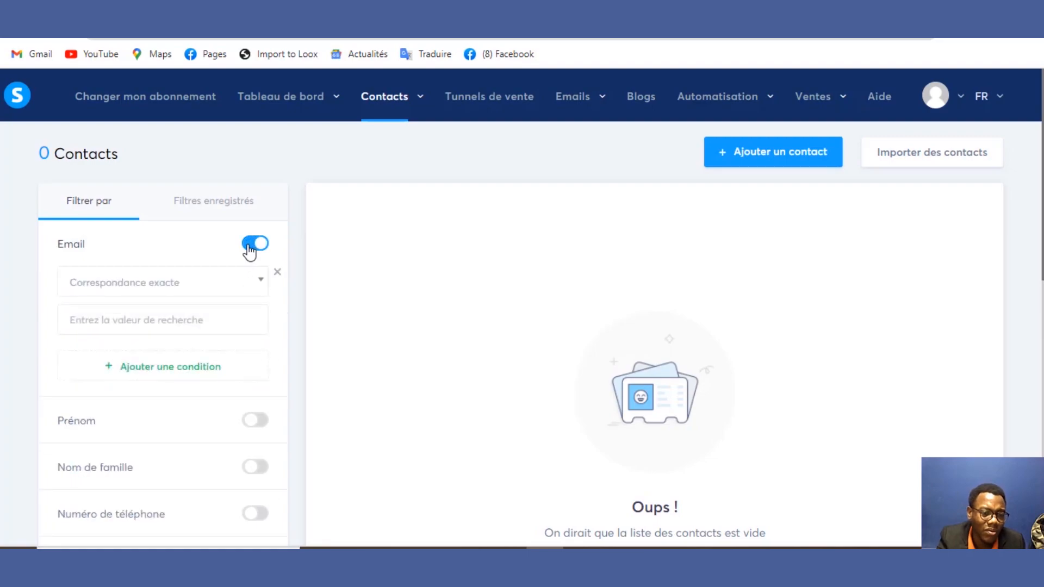
pyautogui.click(250, 247)
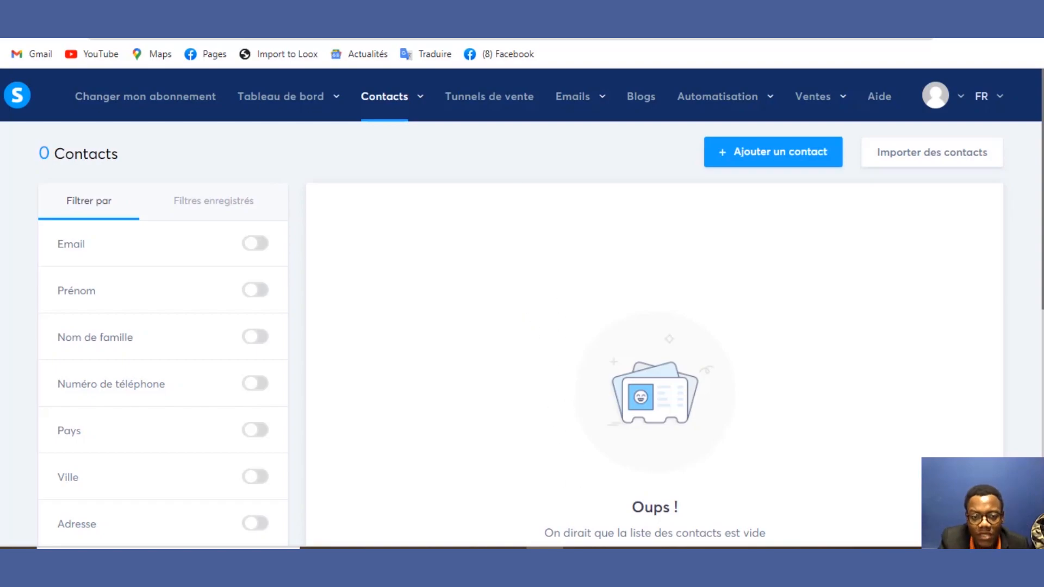
pyautogui.moveTo(401, 96)
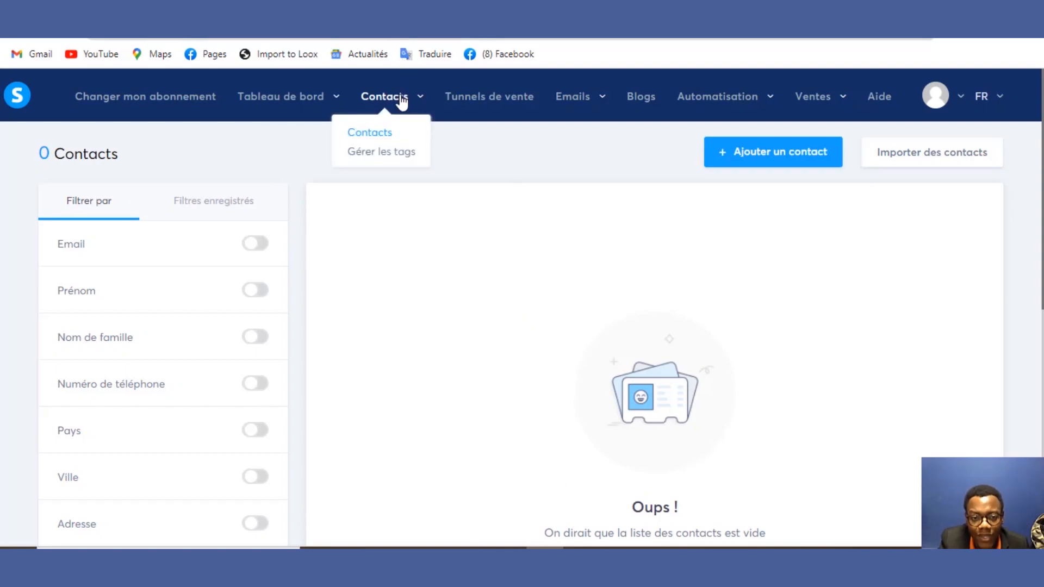
pyautogui.click(386, 133)
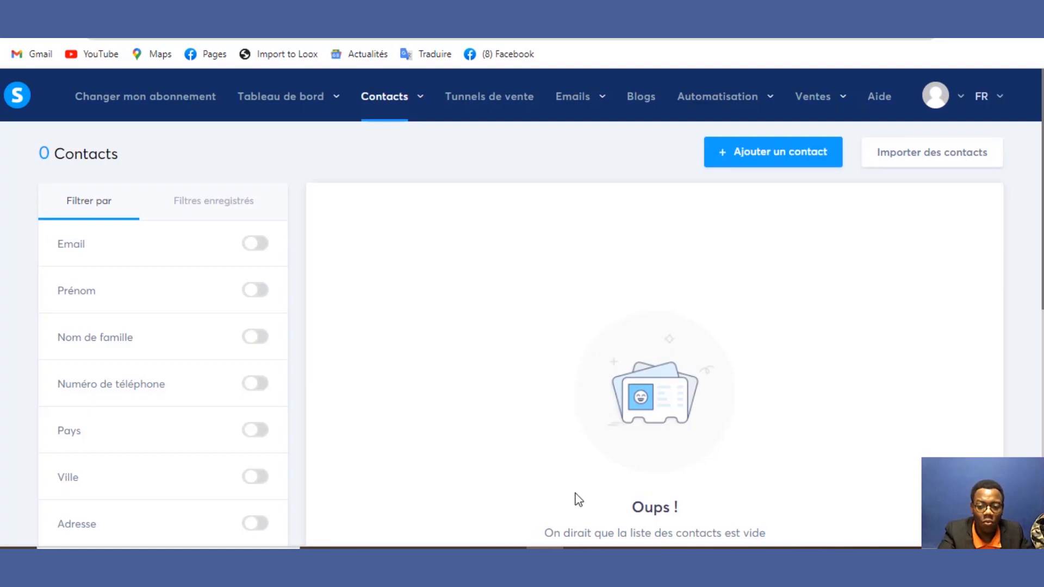
pyautogui.moveTo(1036, 237); pyautogui.dragTo(1027, 203)
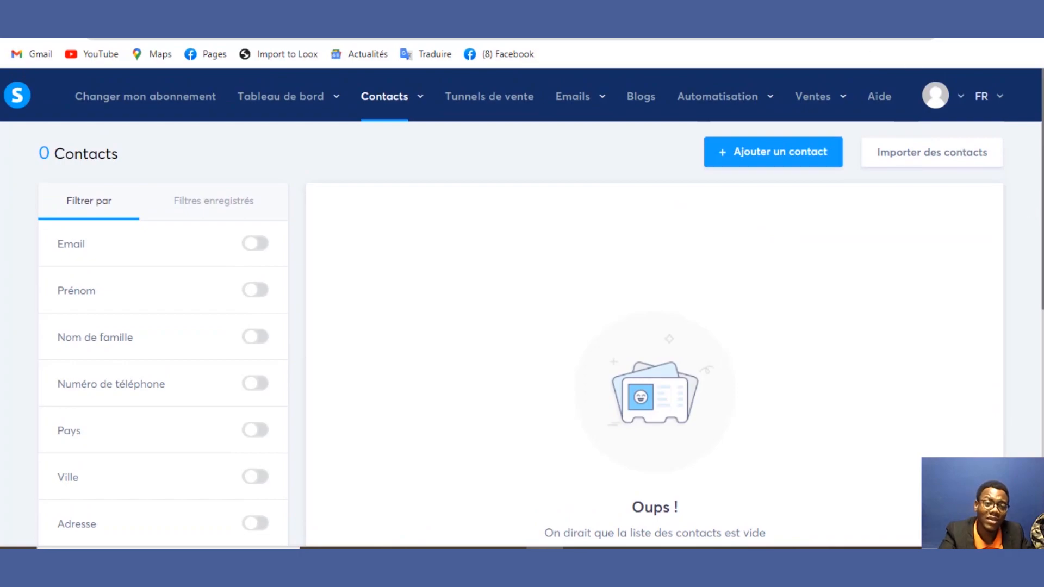
pyautogui.rightClick(210, 106)
pyautogui.click(223, 118)
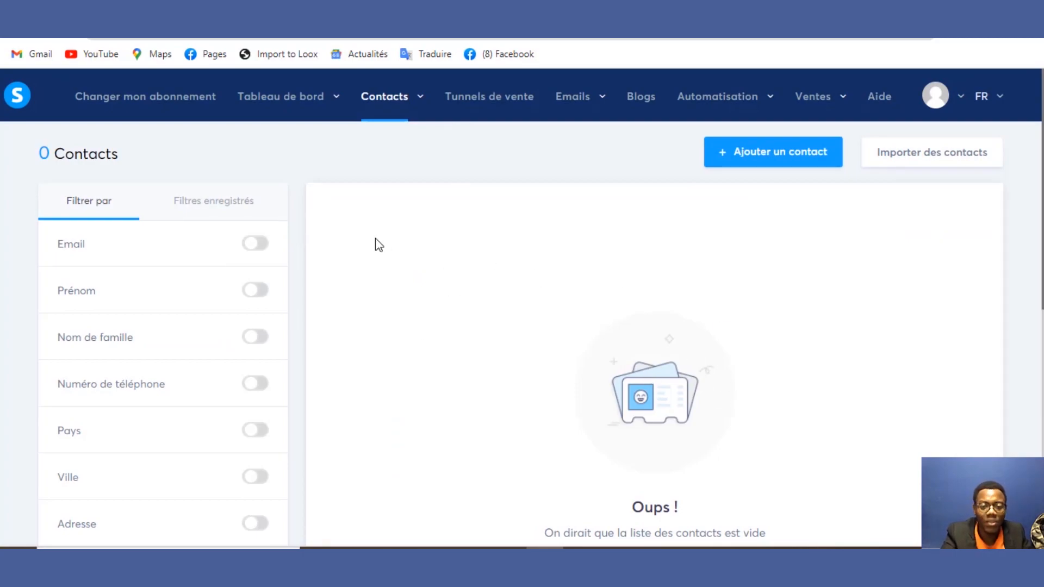
pyautogui.click(246, 303)
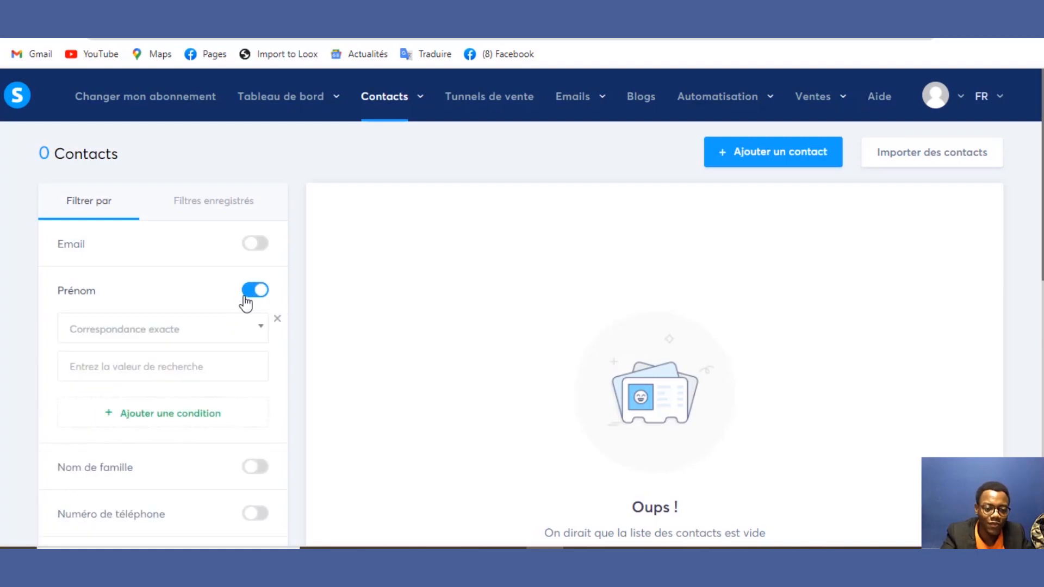
pyautogui.click(256, 293)
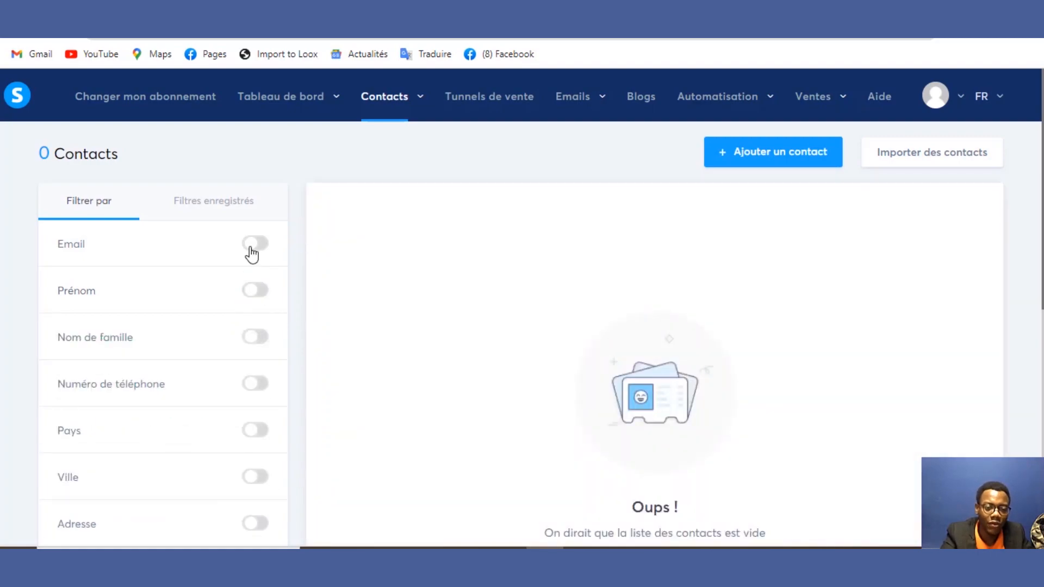
pyautogui.click(251, 249)
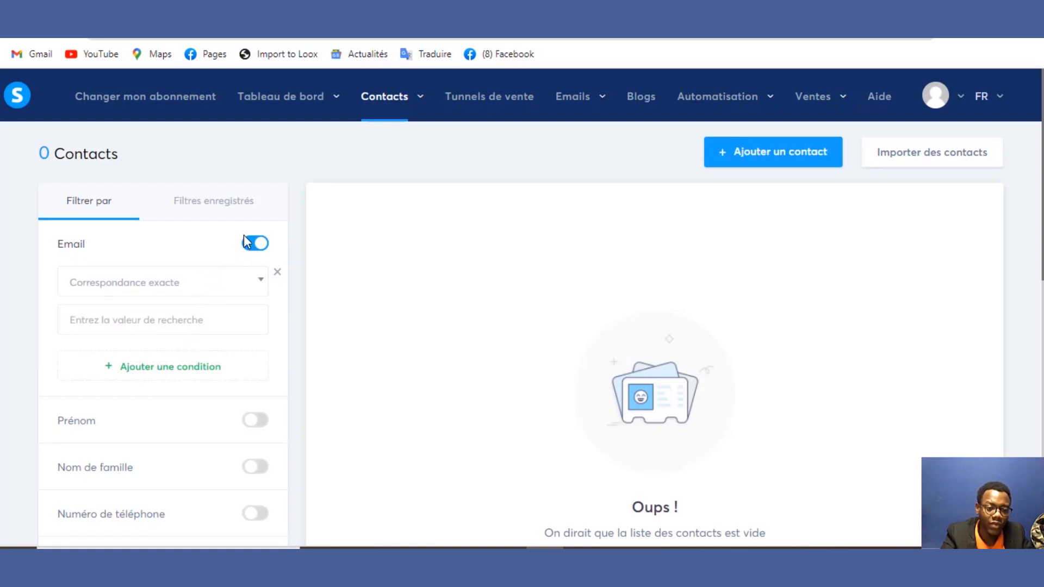
pyautogui.click(251, 243)
pyautogui.click(254, 293)
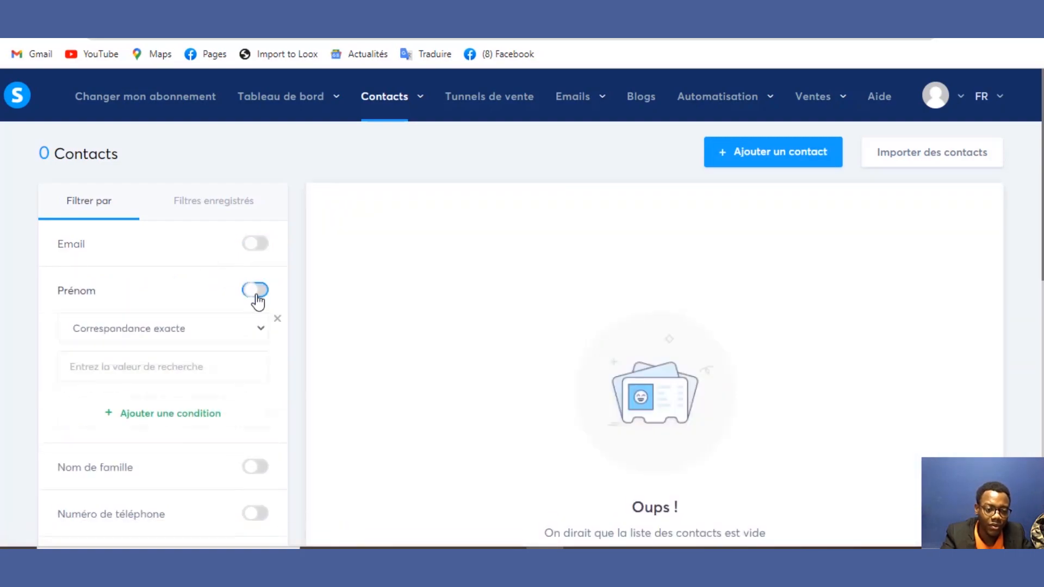
pyautogui.click(243, 328)
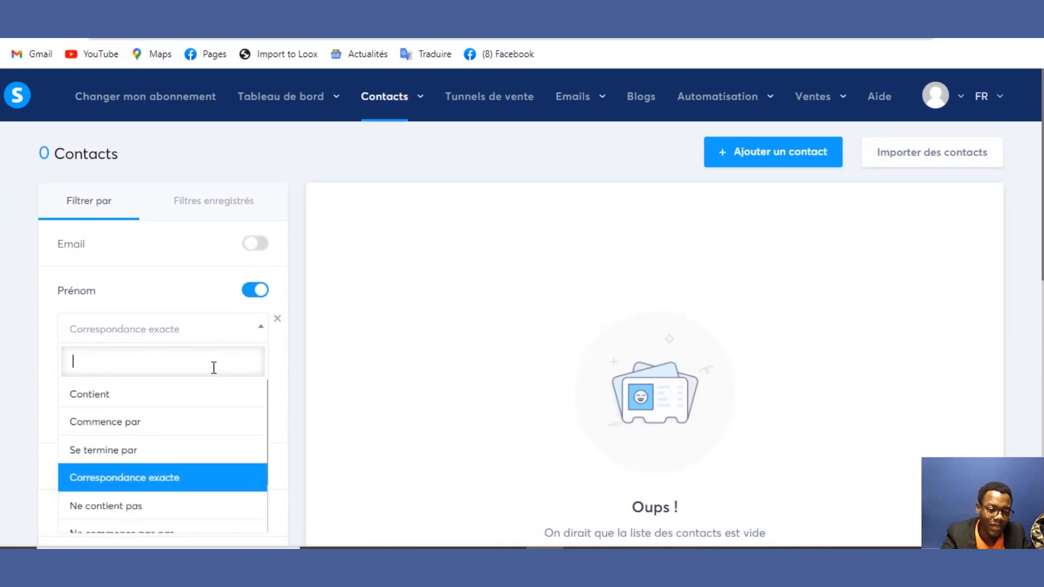
pyautogui.write('ju')
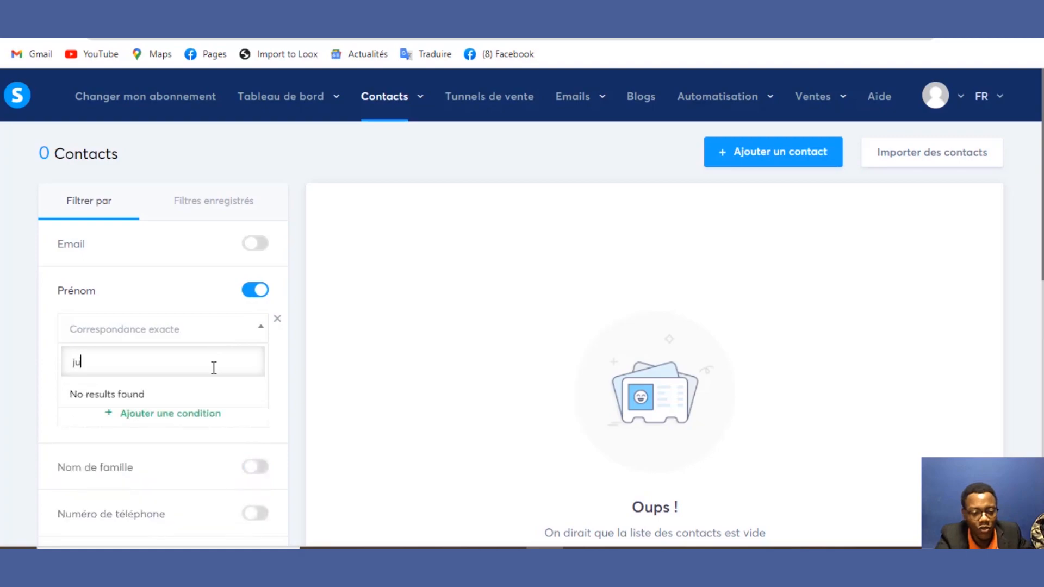
pyautogui.write('nior')
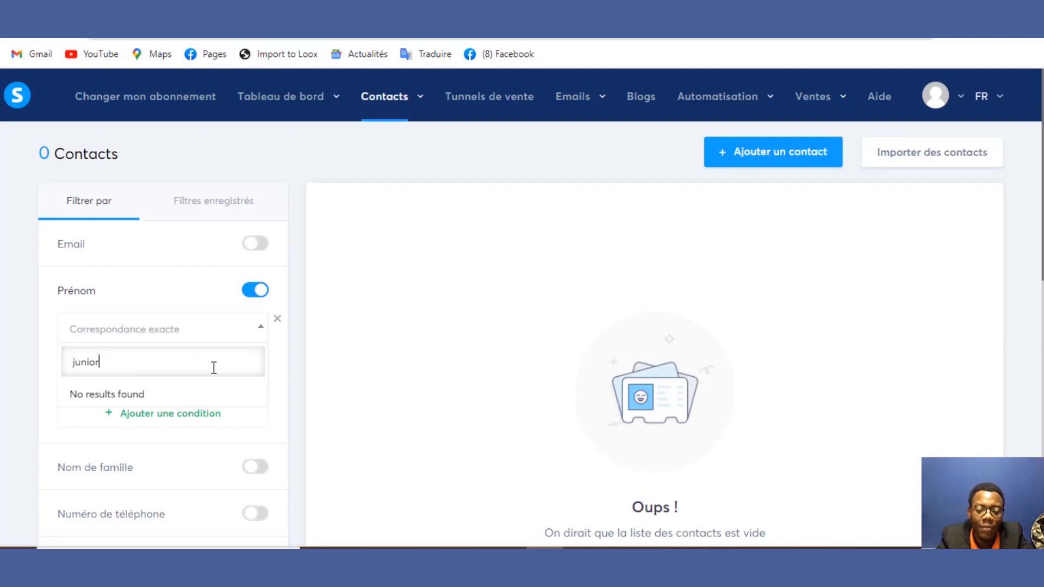
pyautogui.click(380, 364)
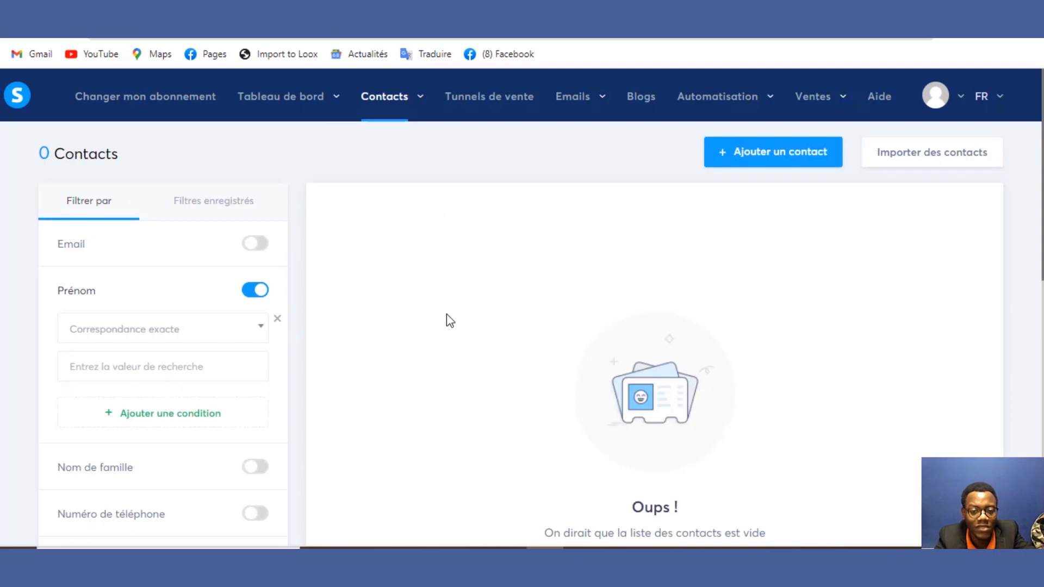
pyautogui.click(256, 291)
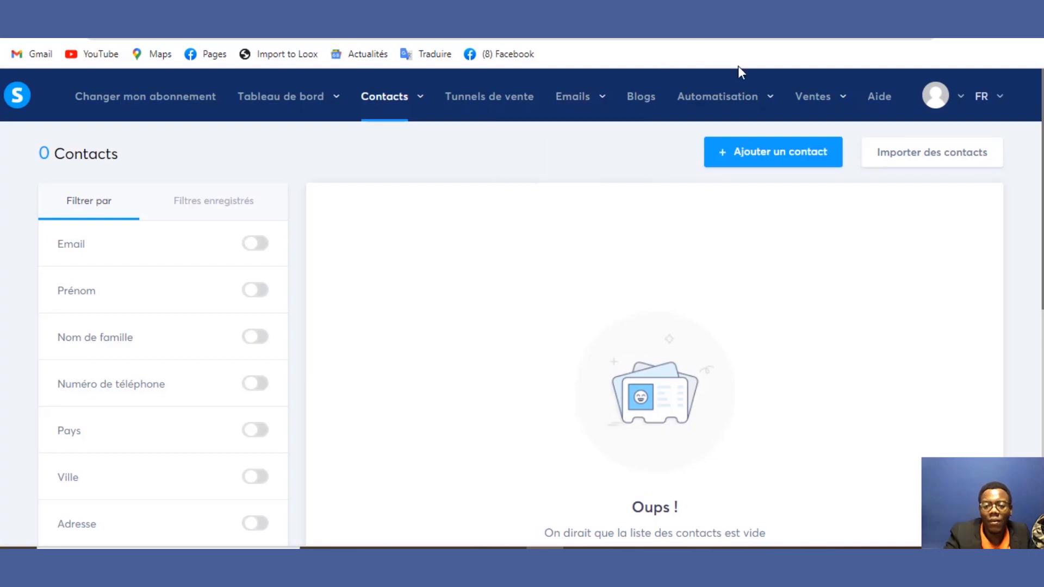
pyautogui.click(813, 159)
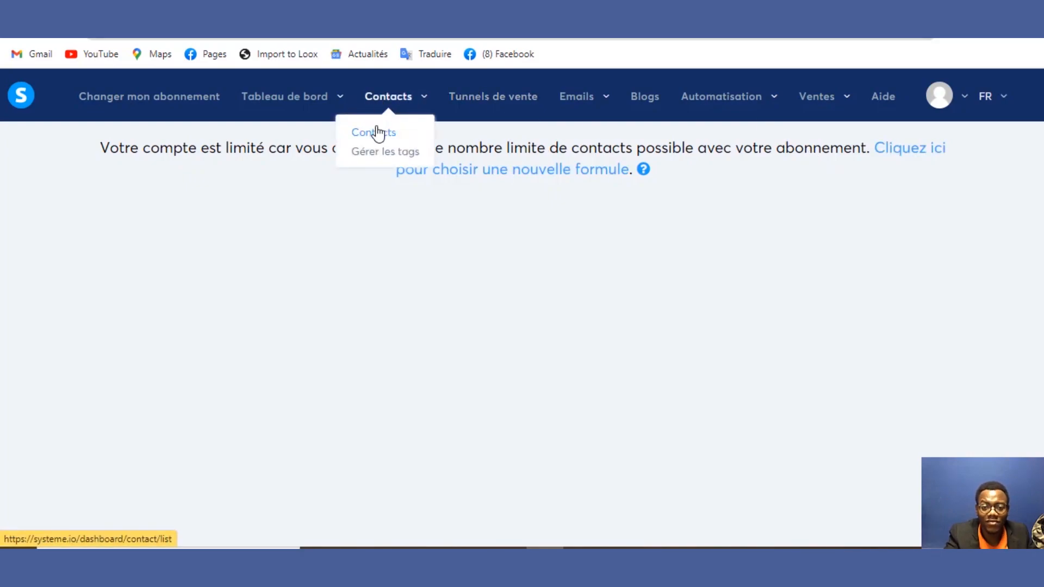
pyautogui.click(377, 133)
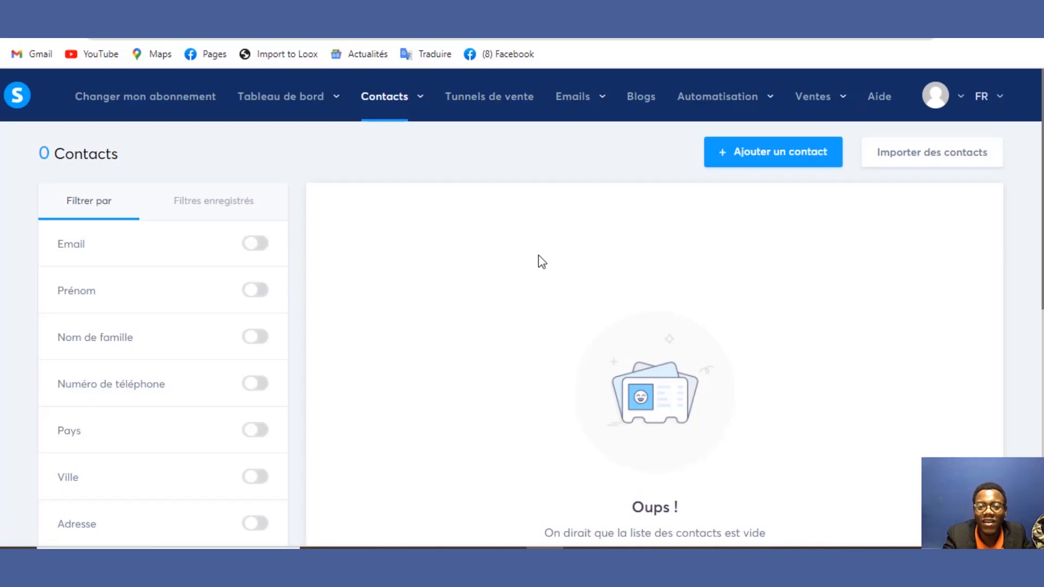
pyautogui.moveTo(702, 116)
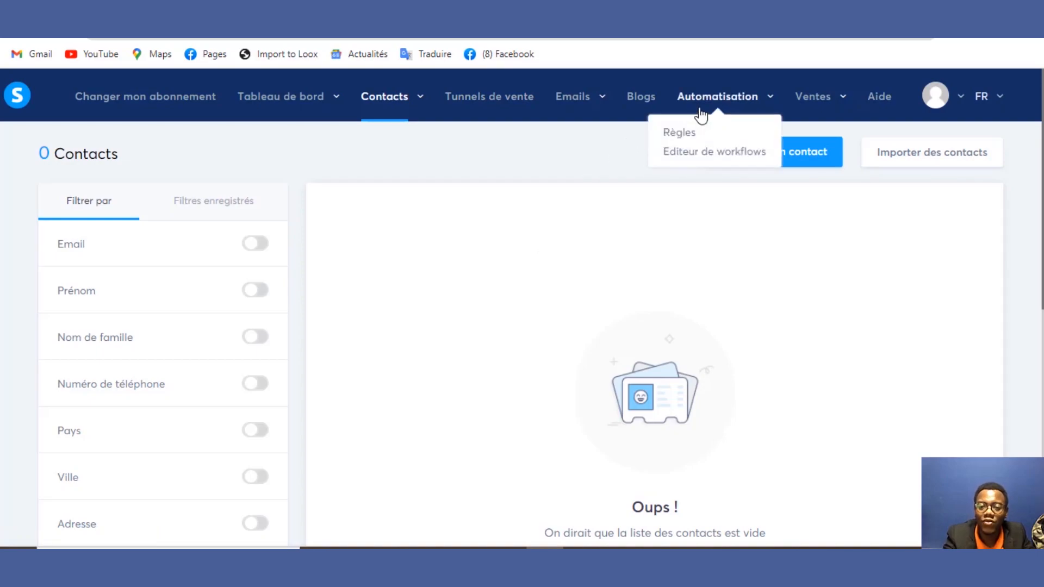
pyautogui.moveTo(566, 128)
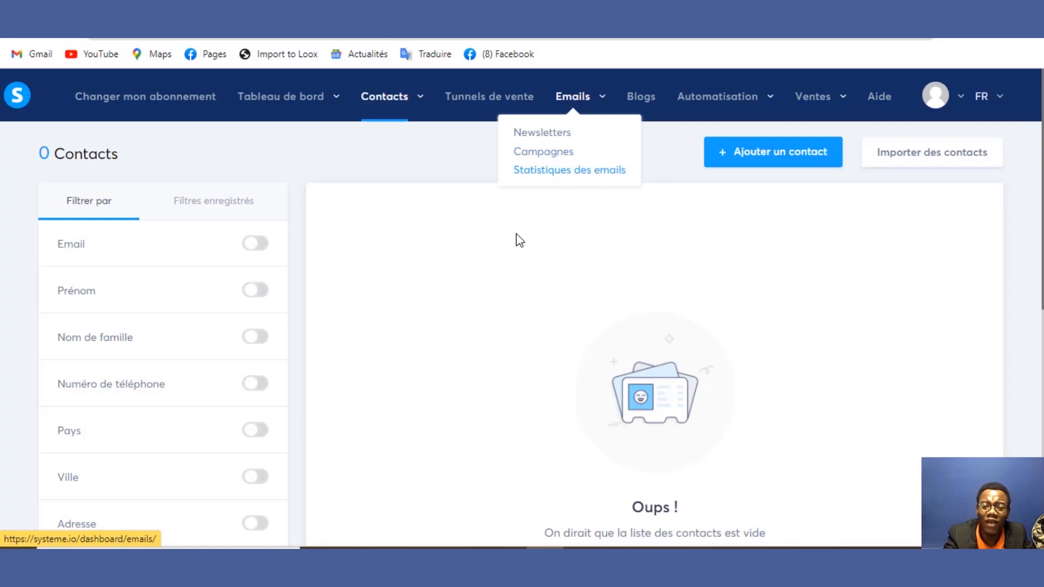
pyautogui.moveTo(572, 104)
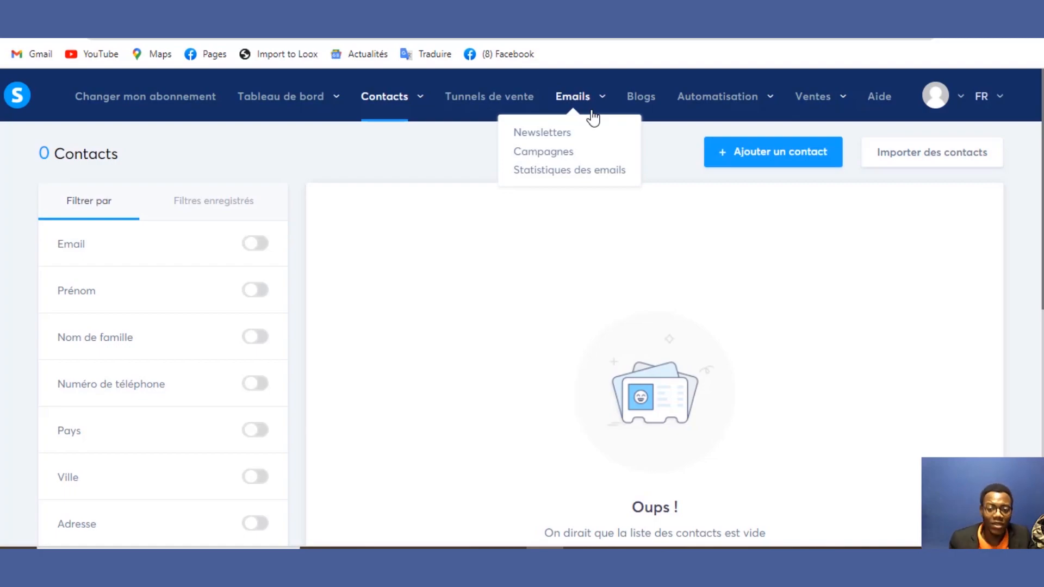
pyautogui.moveTo(398, 111)
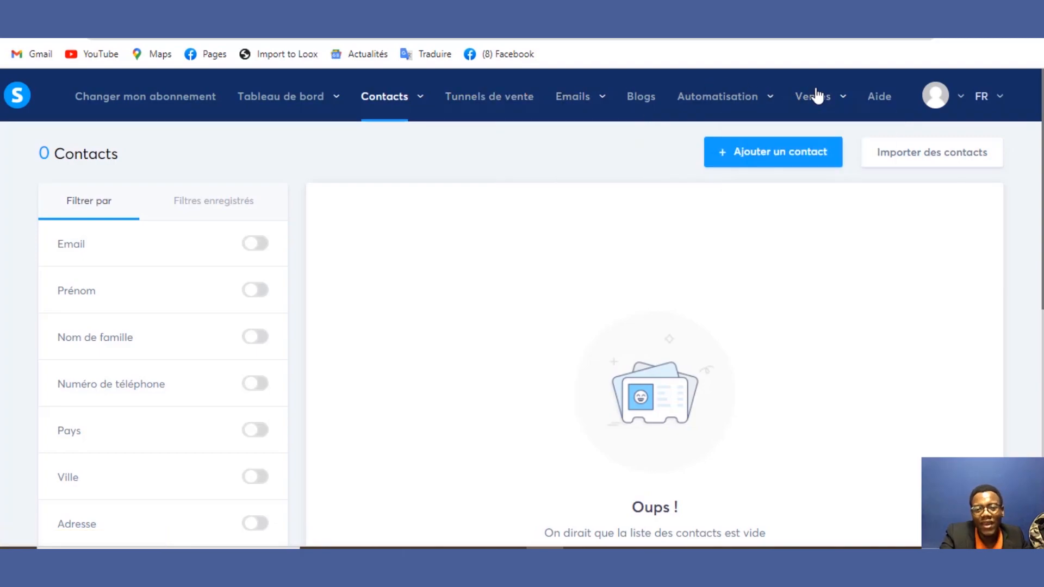
pyautogui.moveTo(838, 105)
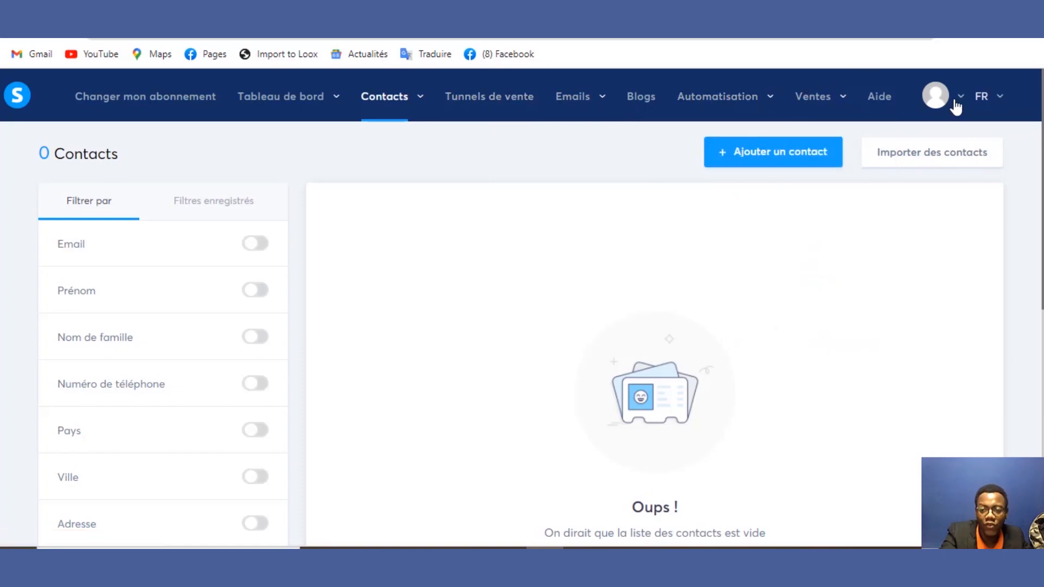
pyautogui.moveTo(955, 105)
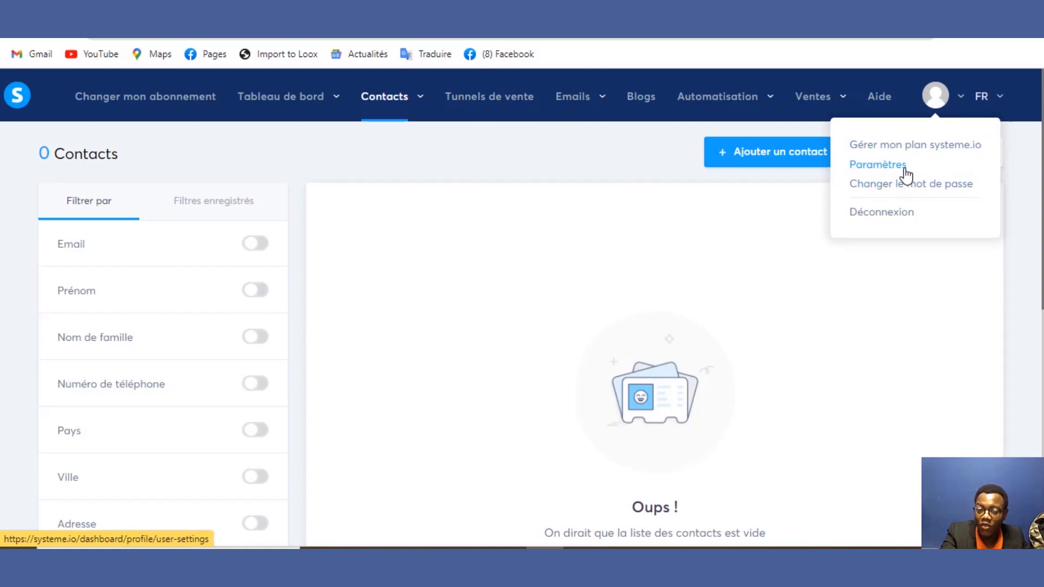
pyautogui.moveTo(544, 95)
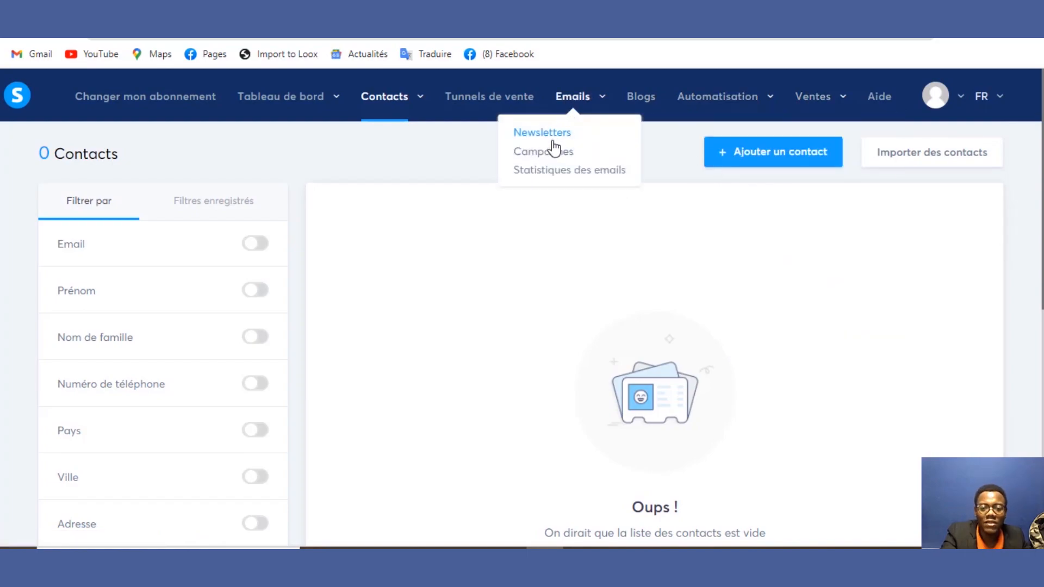
# Step: Start a new newsletter with the subject DROPSHIPPING
pyautogui.click(553, 146)
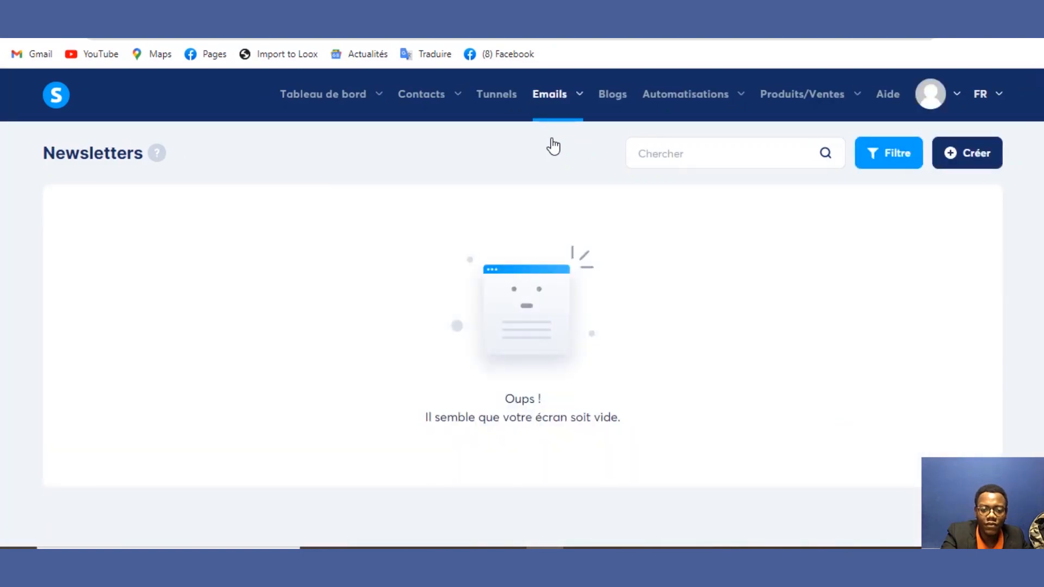
pyautogui.click(988, 152)
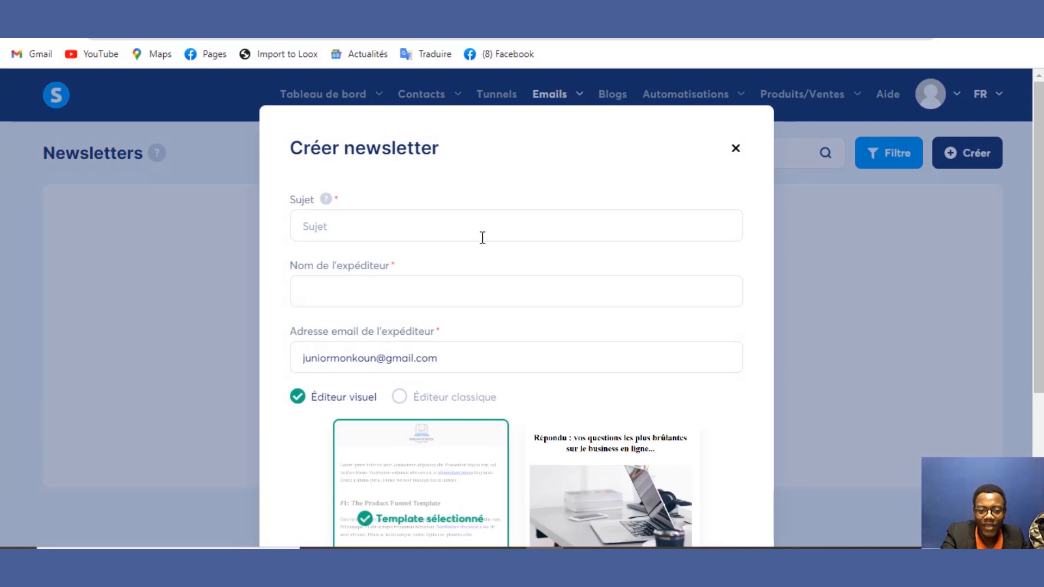
pyautogui.click(482, 238)
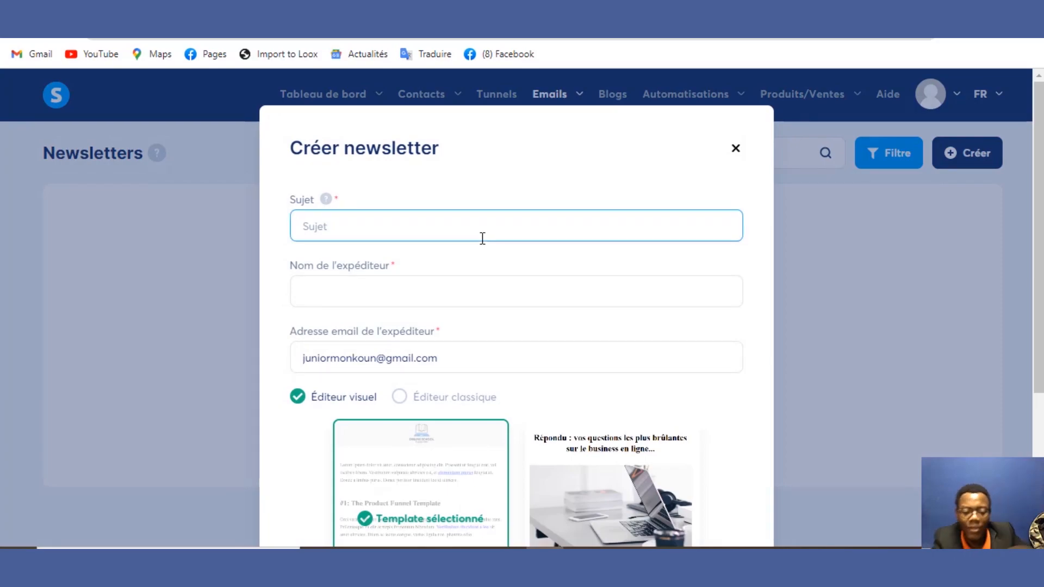
pyautogui.write('d')
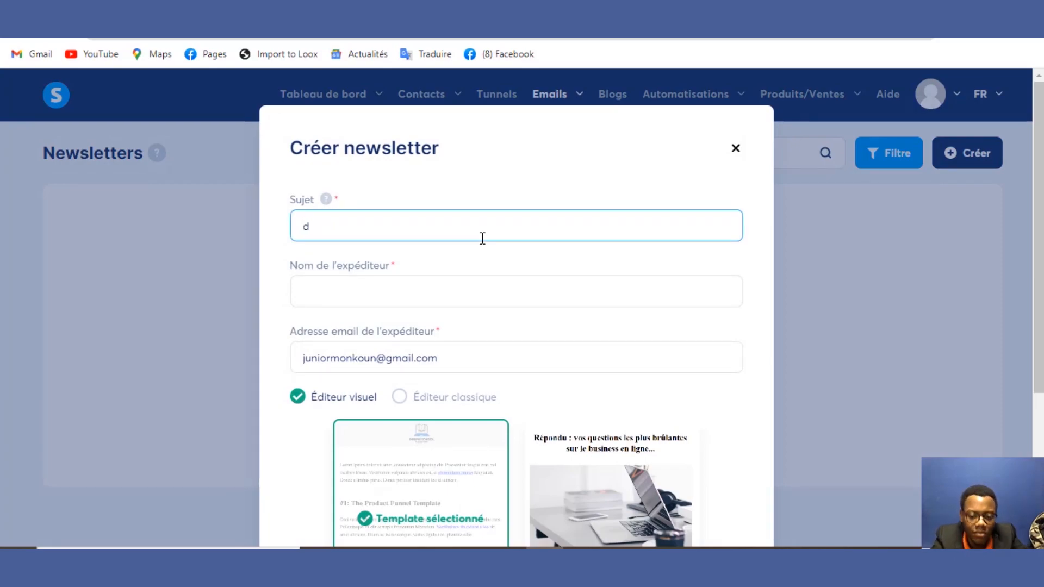
pyautogui.press('BackSpace')
pyautogui.write('DROP')
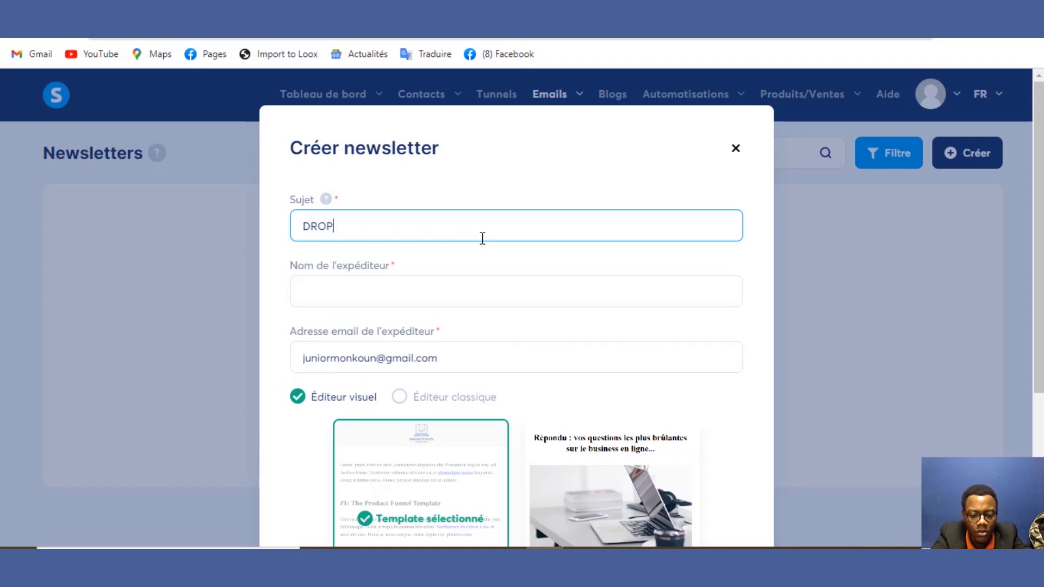
pyautogui.write('SH')
pyautogui.write('I')
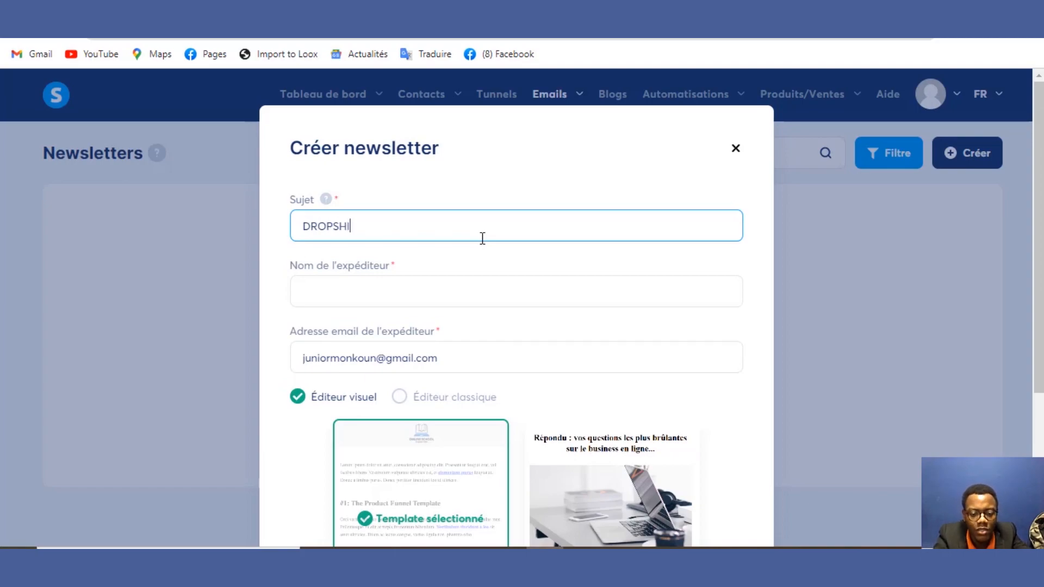
pyautogui.write('PPING')
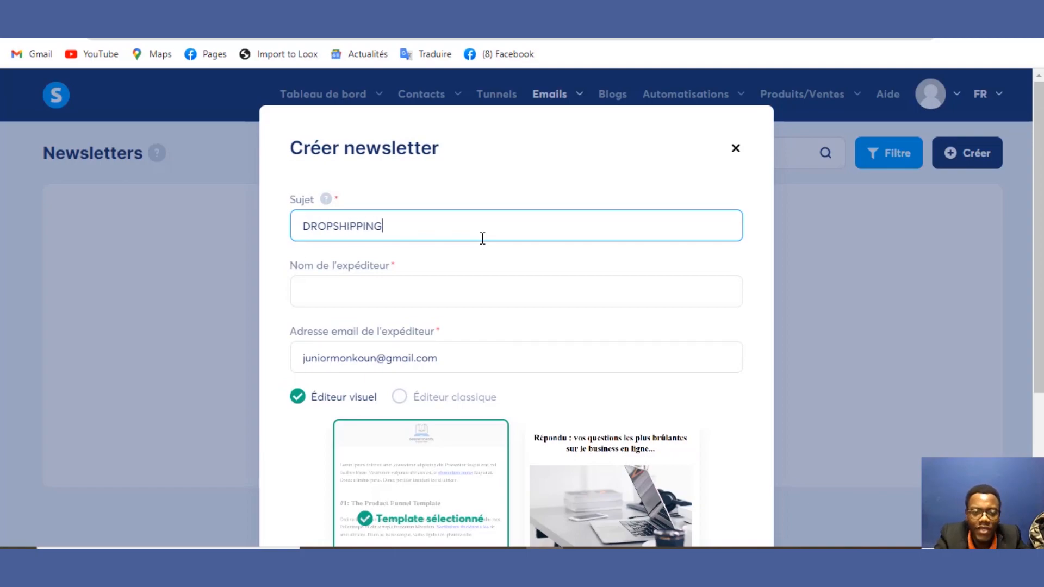
# Step: Choose Éditeur classique, enter the sender name, and save the newsletter
pyautogui.click(446, 293)
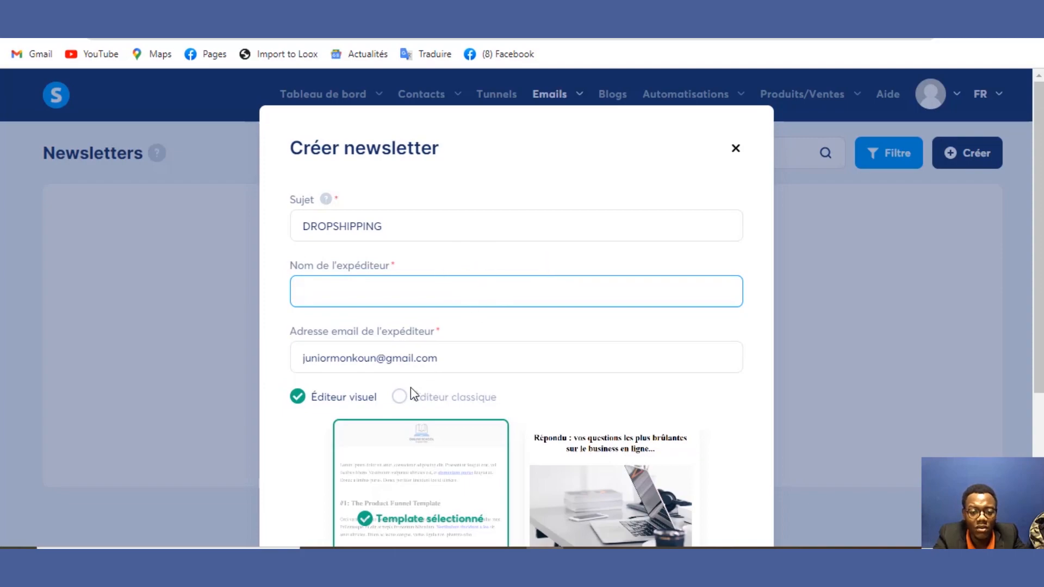
pyautogui.click(400, 398)
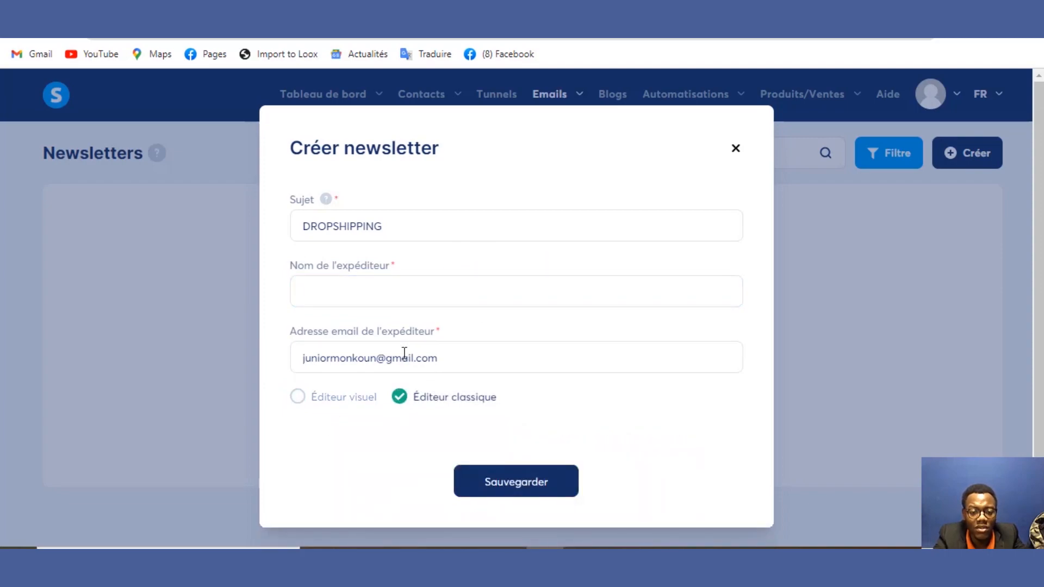
pyautogui.click(429, 283)
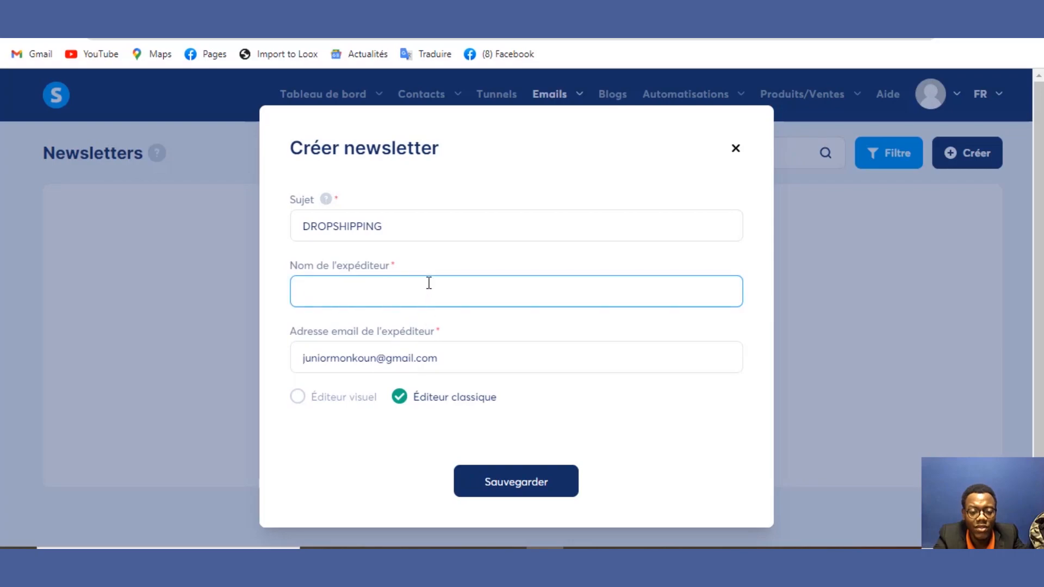
pyautogui.write('J')
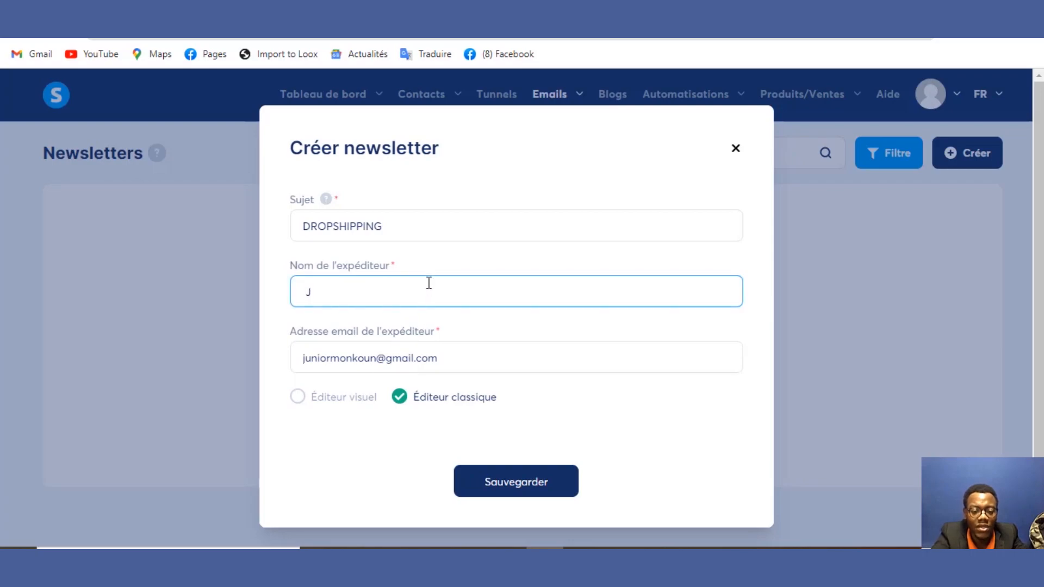
pyautogui.write('UNIOR')
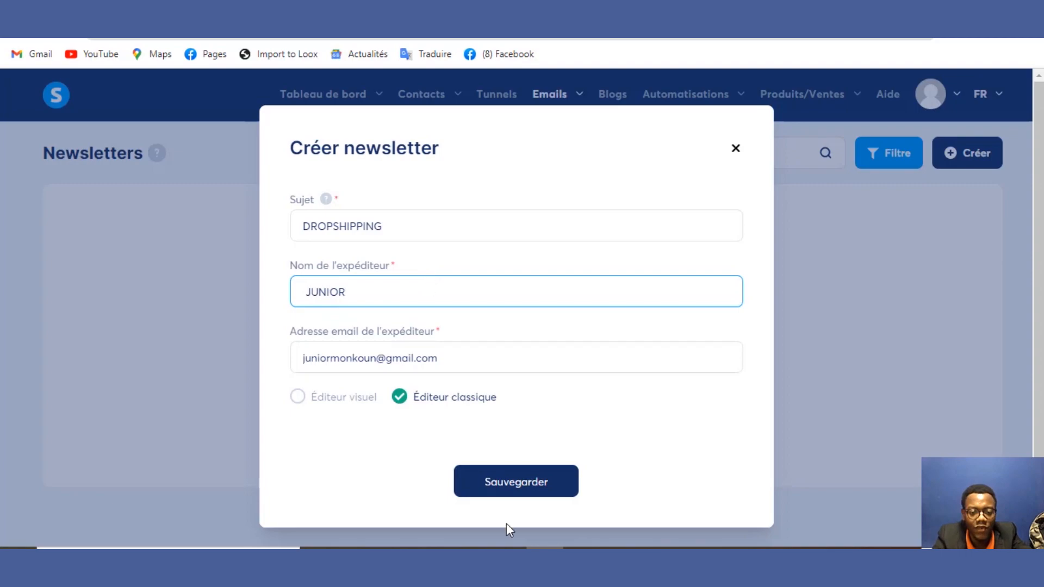
pyautogui.click(507, 482)
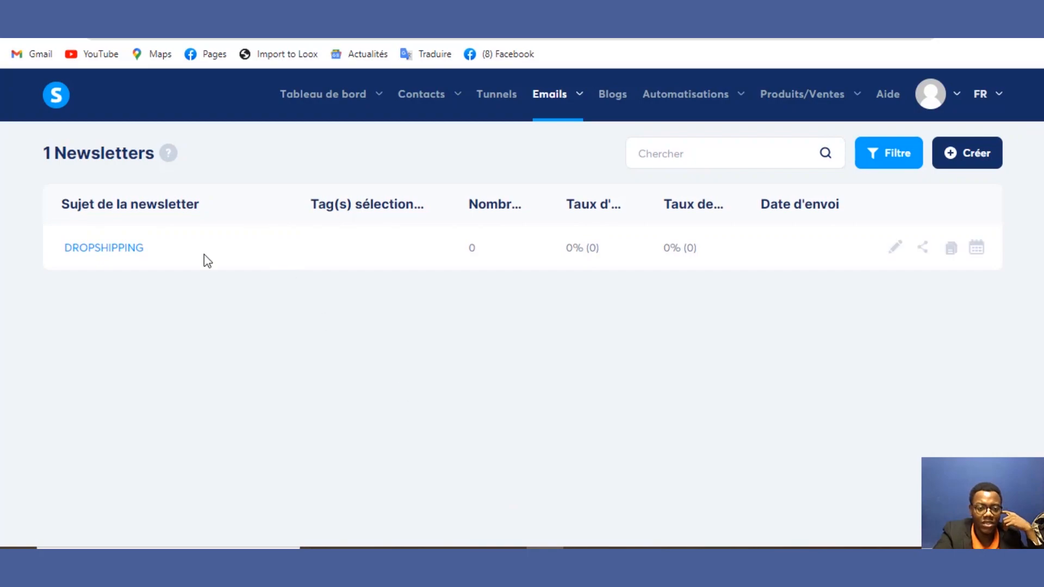
pyautogui.click(129, 258)
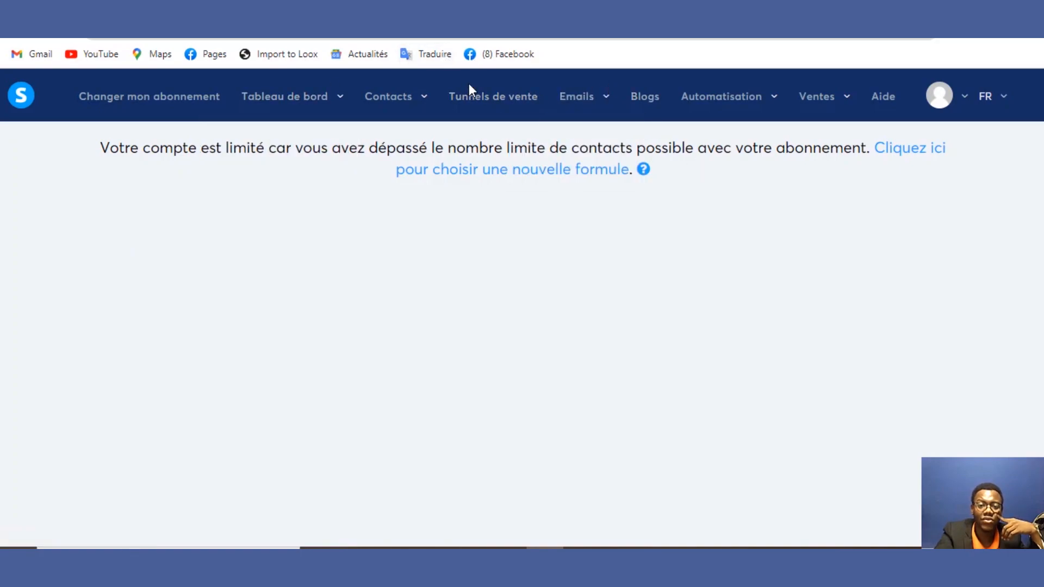
pyautogui.moveTo(577, 106)
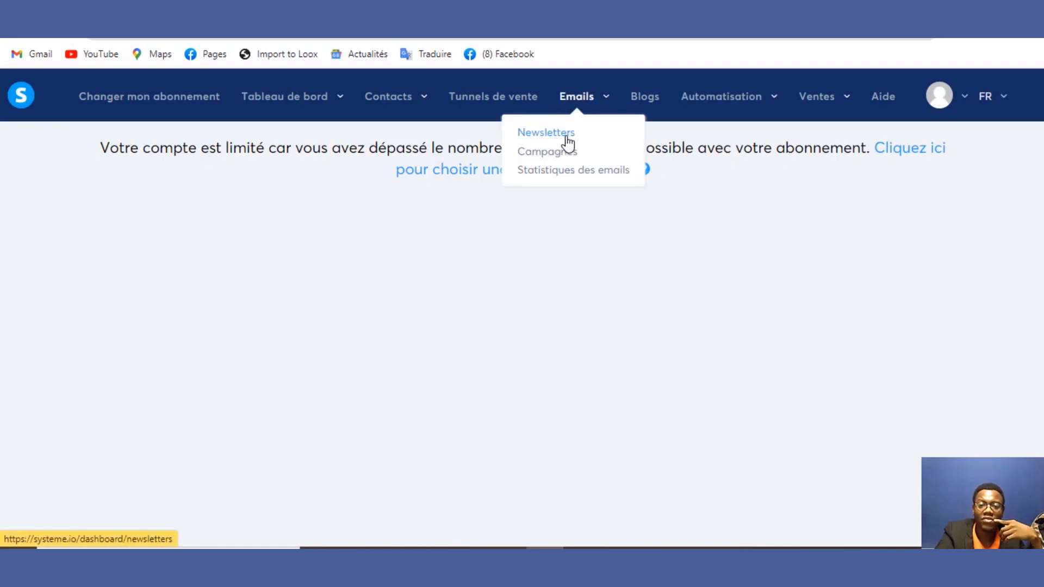
pyautogui.click(566, 136)
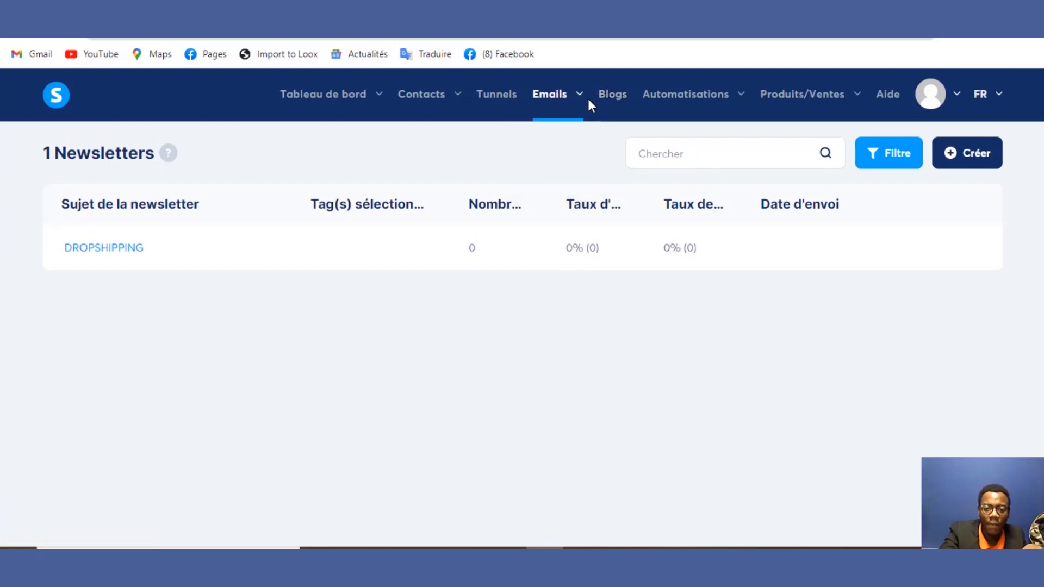
pyautogui.moveTo(565, 113)
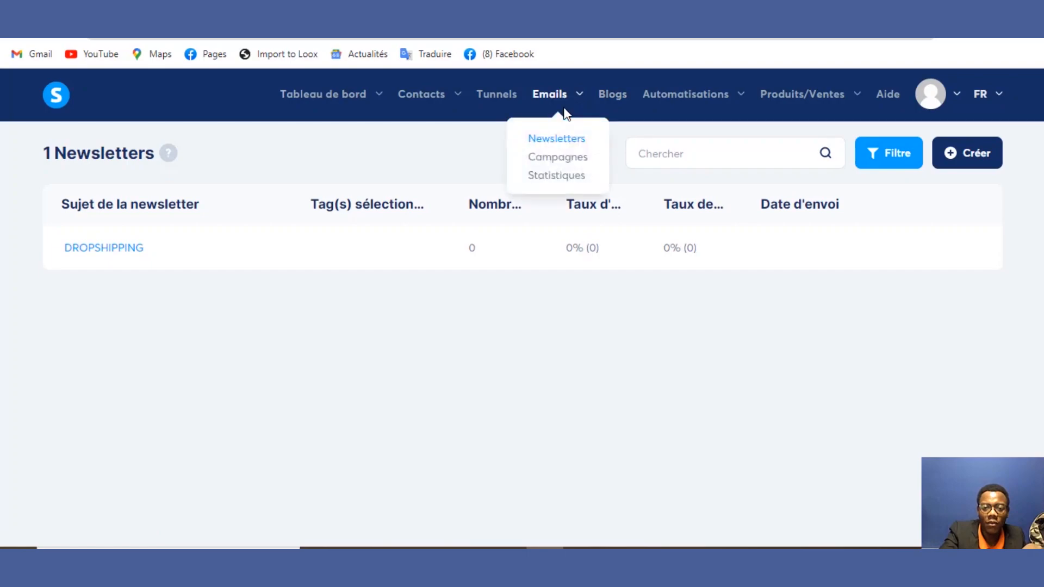
# Step: Start a new campaign under Campagnes named PROMO FORMATION
pyautogui.click(560, 160)
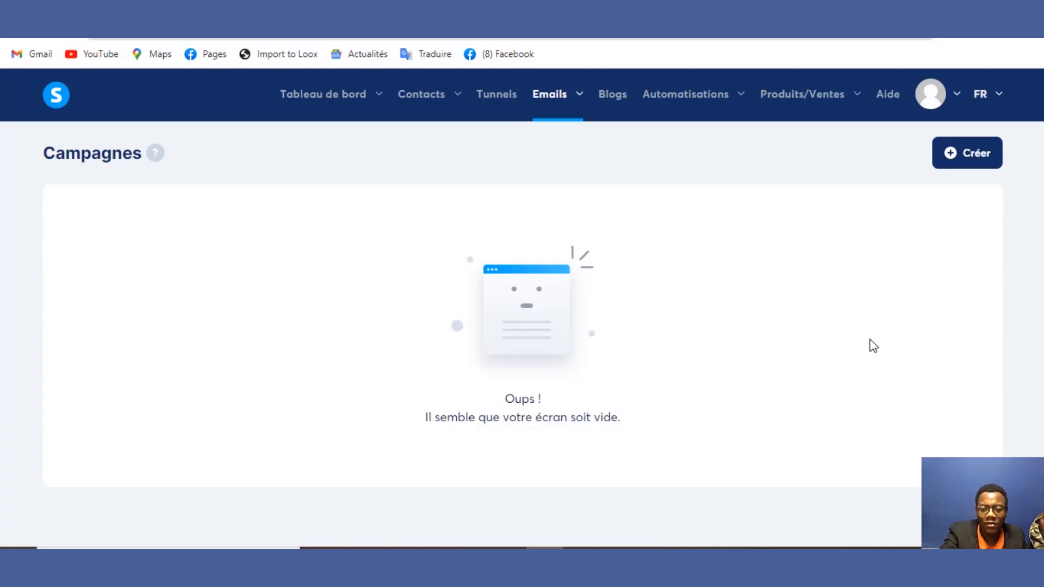
pyautogui.click(967, 166)
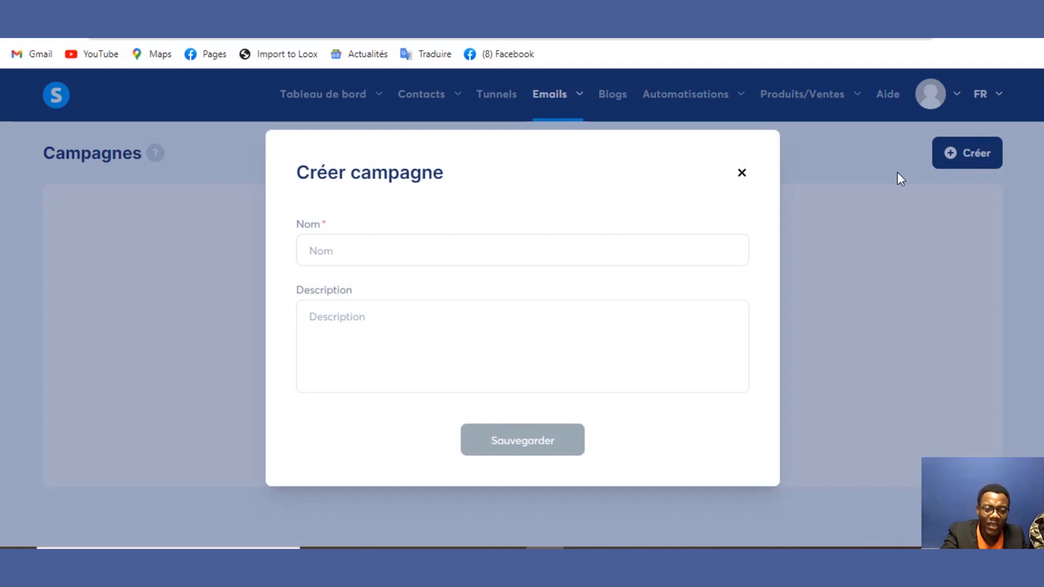
pyautogui.click(633, 249)
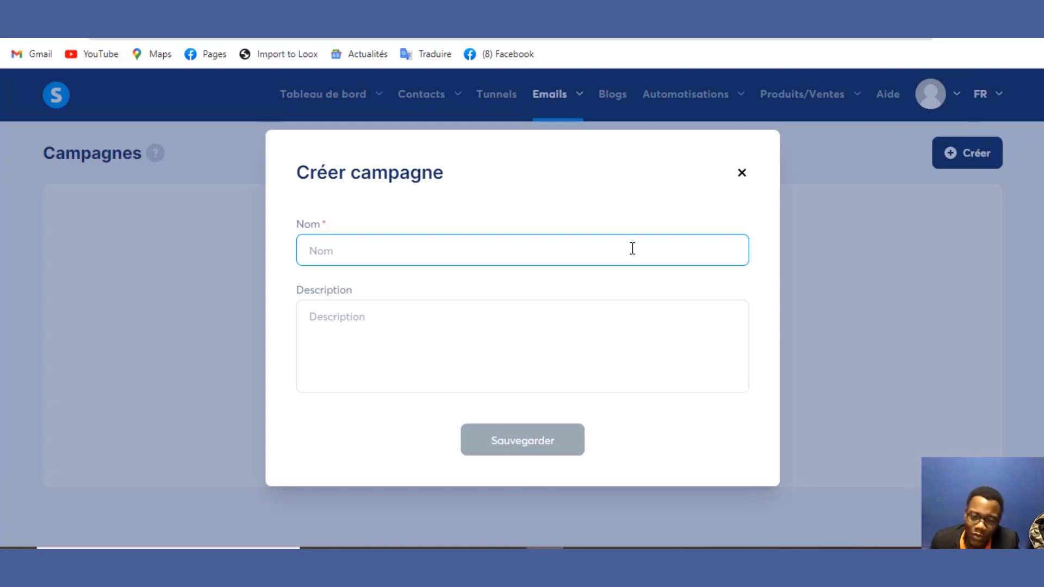
pyautogui.write('J')
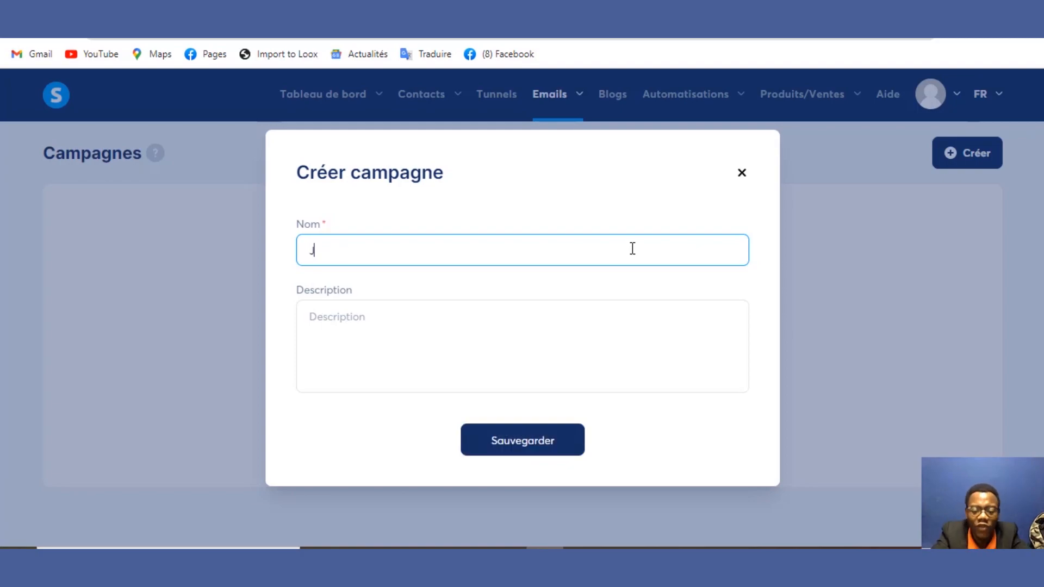
pyautogui.press('BackSpace')
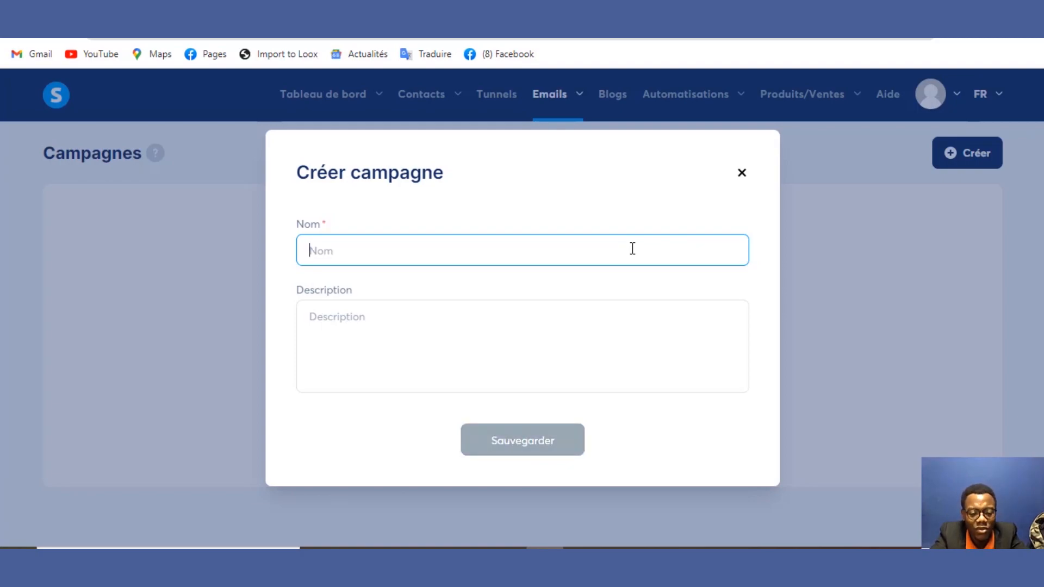
pyautogui.write('F')
pyautogui.press('BackSpace')
pyautogui.write('P')
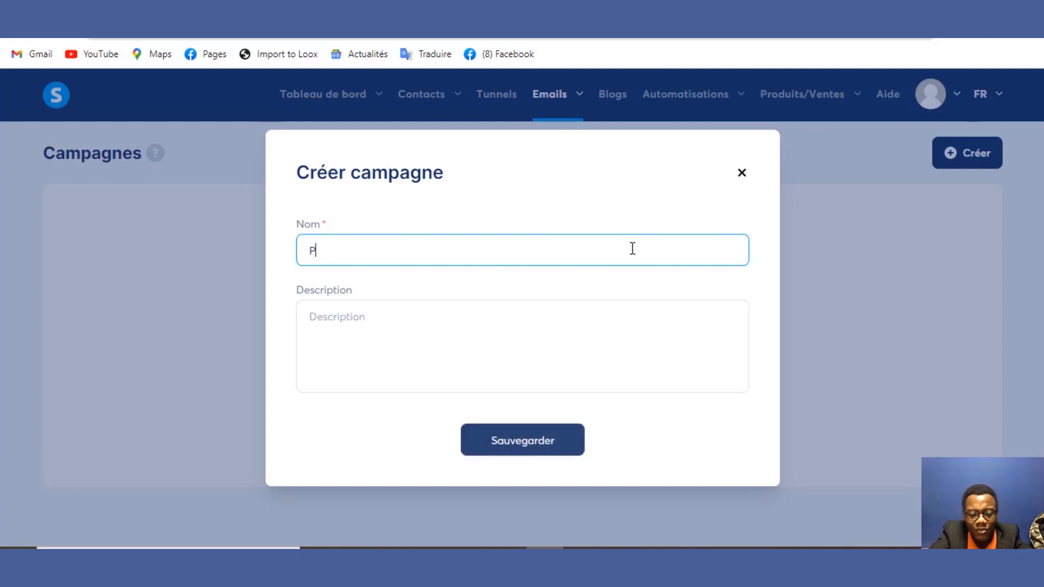
pyautogui.write('ROMO ')
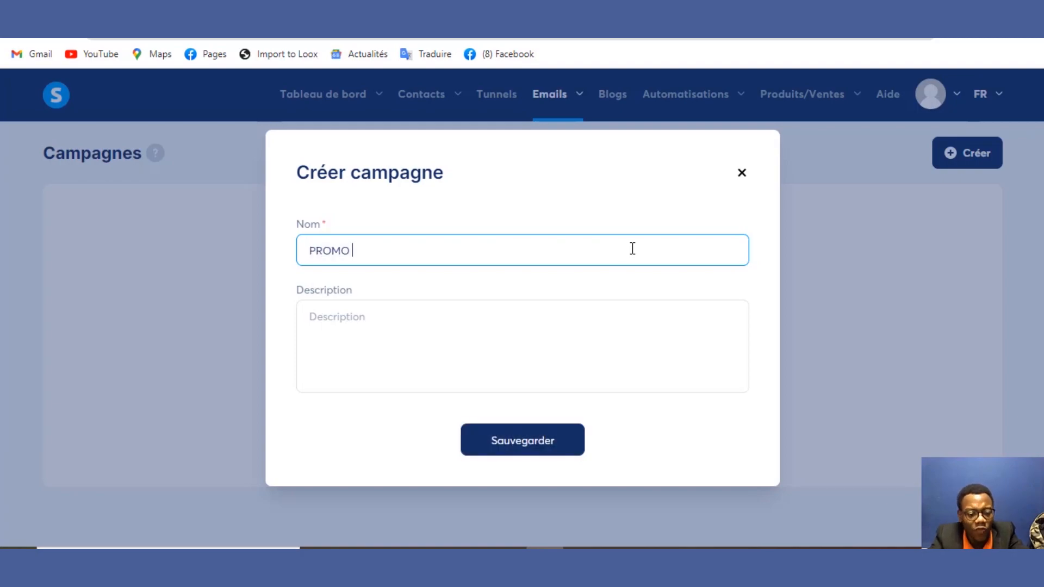
pyautogui.write('FORMATION')
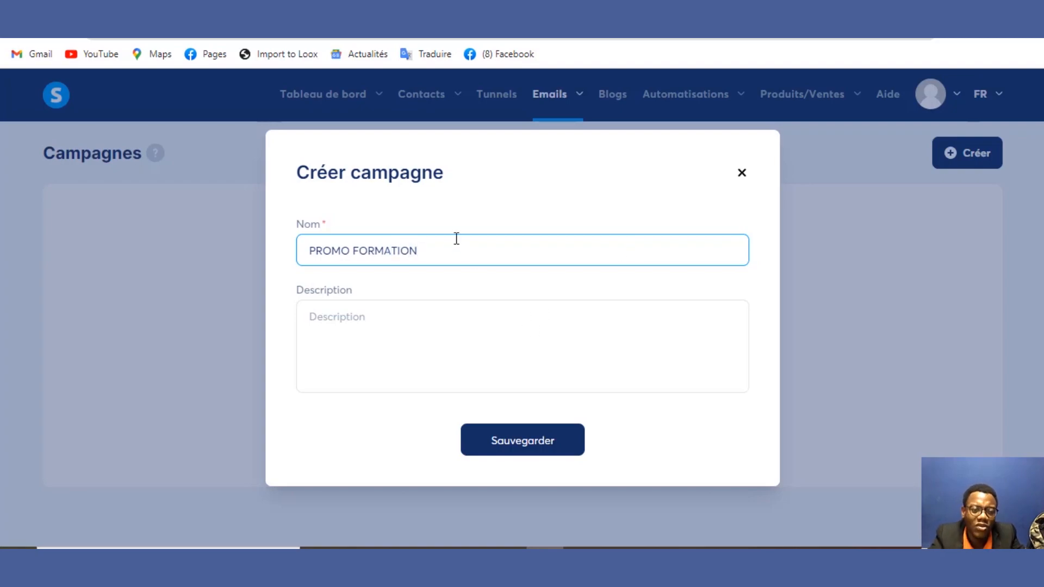
# Step: Copy the name into the description as PROMO FORMATION and save the campaign
pyautogui.moveTo(455, 239); pyautogui.dragTo(249, 243)
pyautogui.hotkey('ctrl', 'c')
pyautogui.click(313, 350)
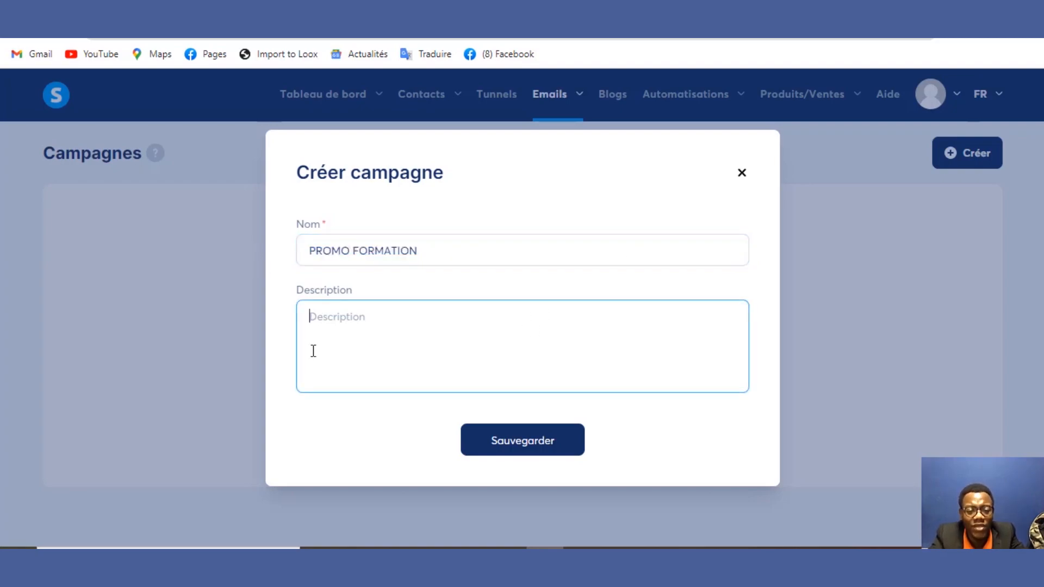
pyautogui.hotkey('ctrl', 'v')
pyautogui.click(533, 441)
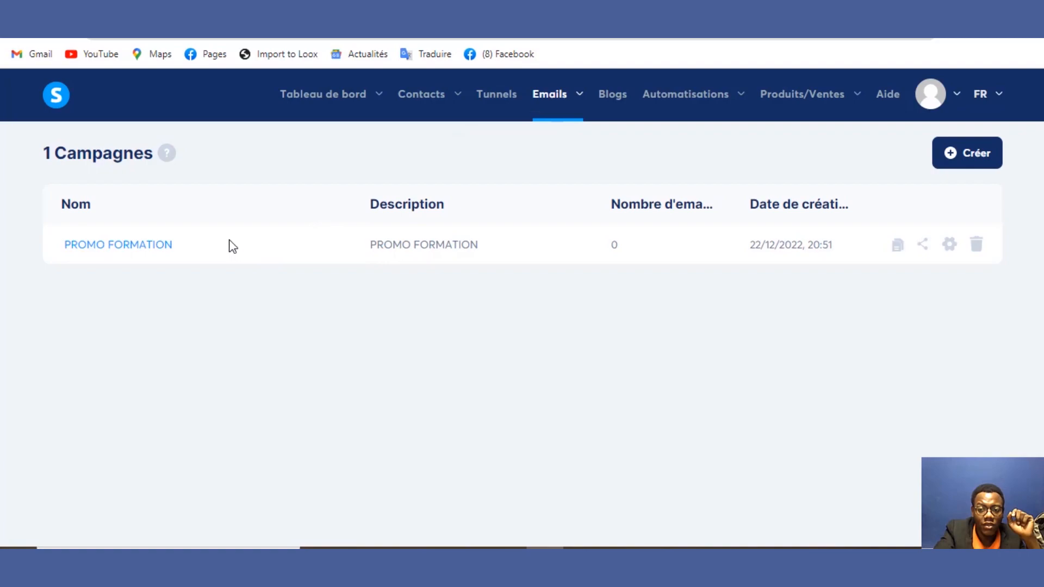
# Step: Open the PROMO FORMATION campaign and begin adding its first step
pyautogui.click(159, 250)
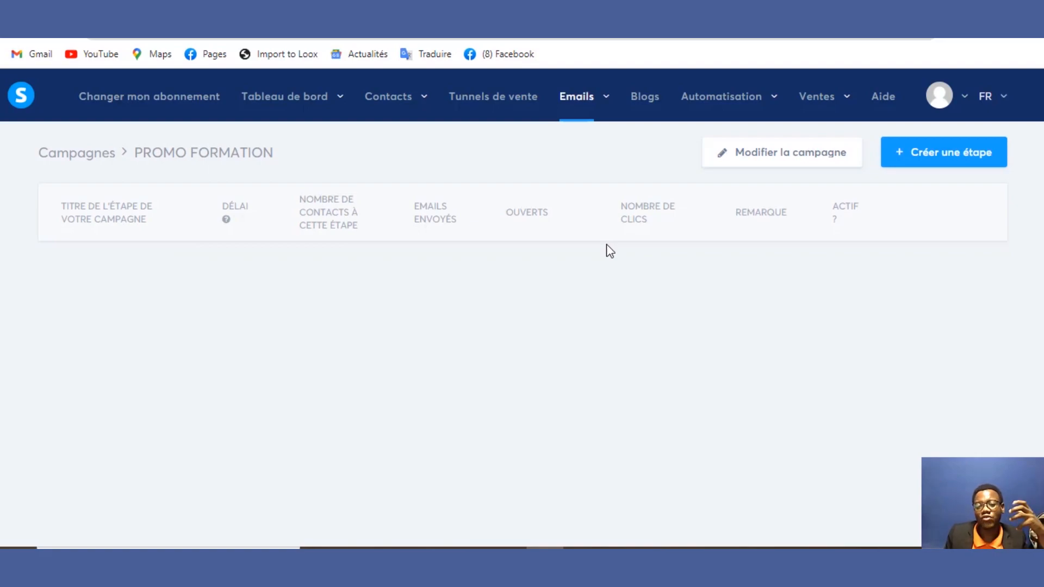
pyautogui.click(905, 159)
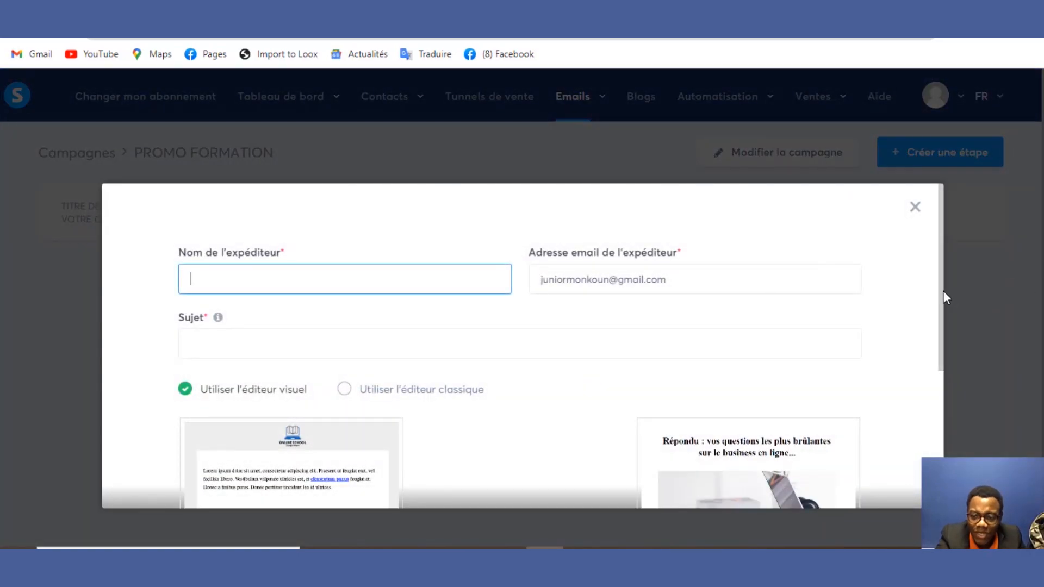
# Step: Create a campaign step with sender name and subject PROMO FORMATION, using the classic editor
pyautogui.moveTo(935, 295); pyautogui.dragTo(937, 326)
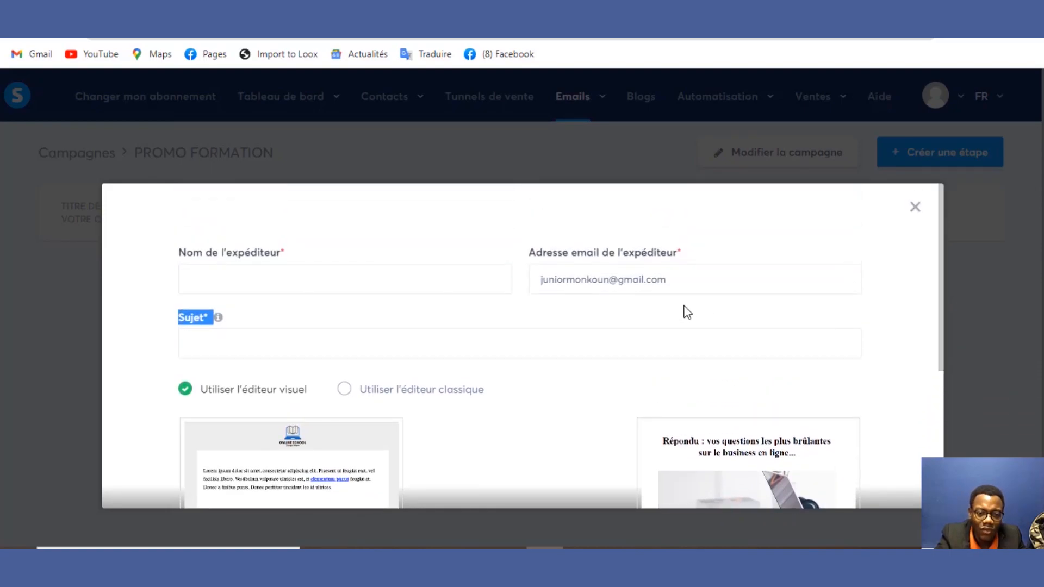
pyautogui.click(436, 267)
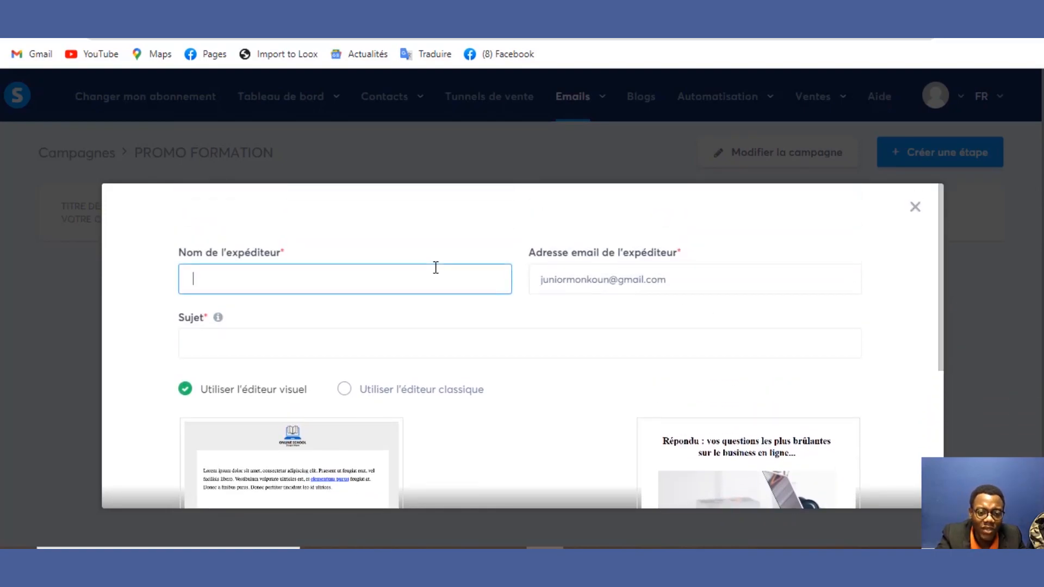
pyautogui.click(418, 325)
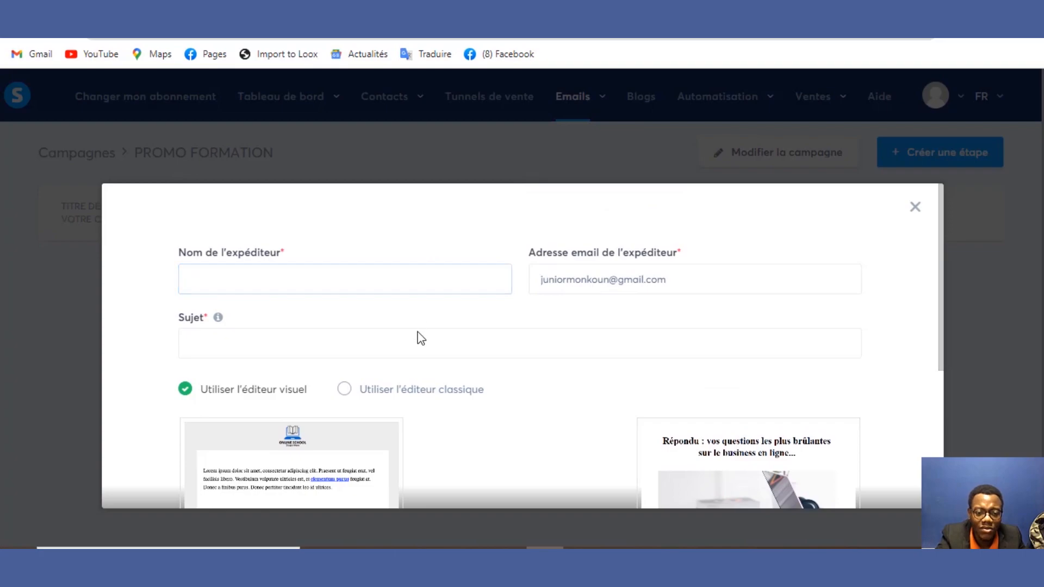
pyautogui.click(385, 280)
pyautogui.hotkey('ctrl', 'v')
pyautogui.click(356, 348)
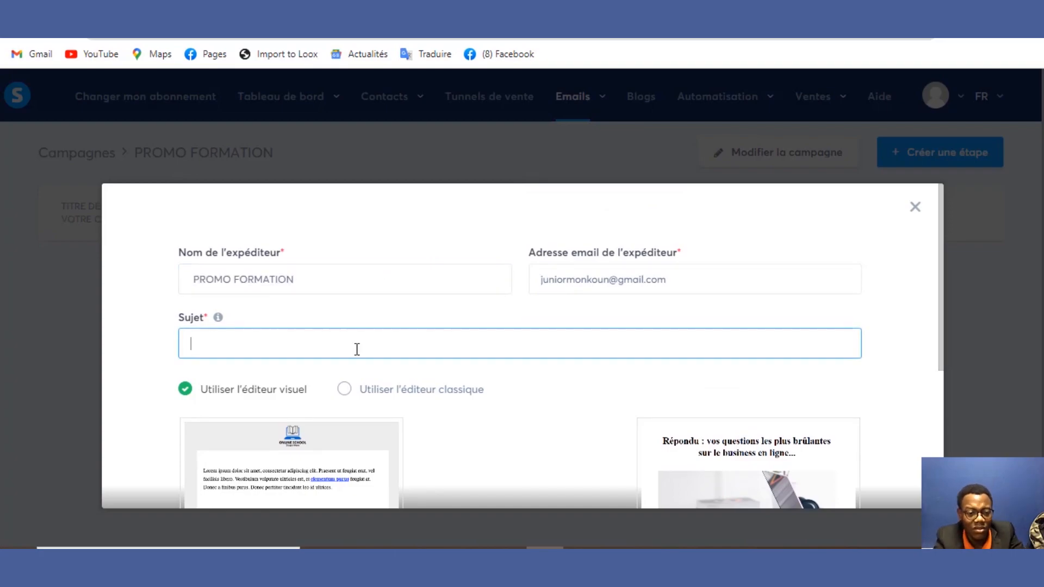
pyautogui.hotkey('ctrl', 'v')
pyautogui.click(347, 390)
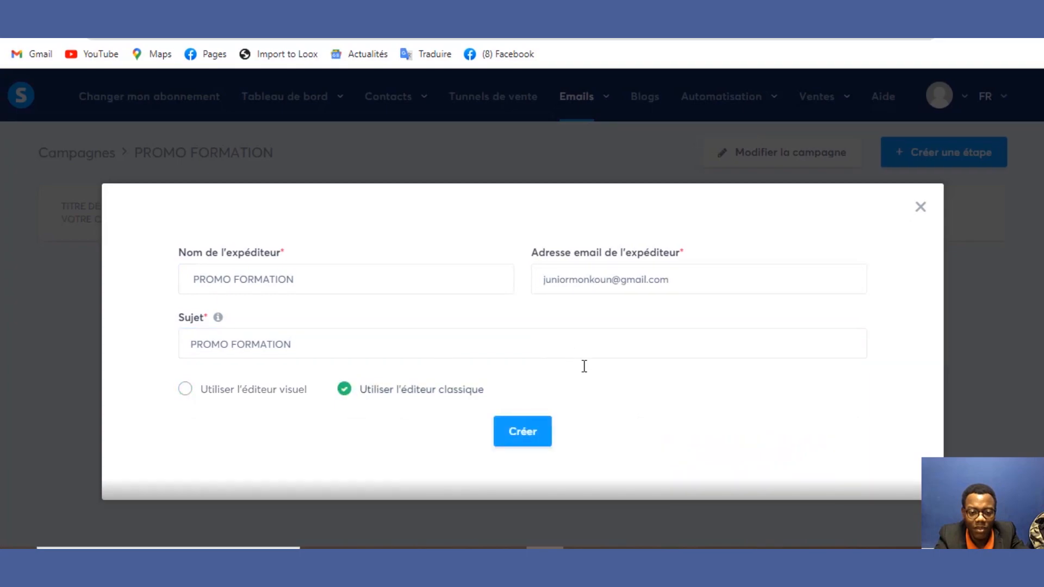
pyautogui.click(530, 439)
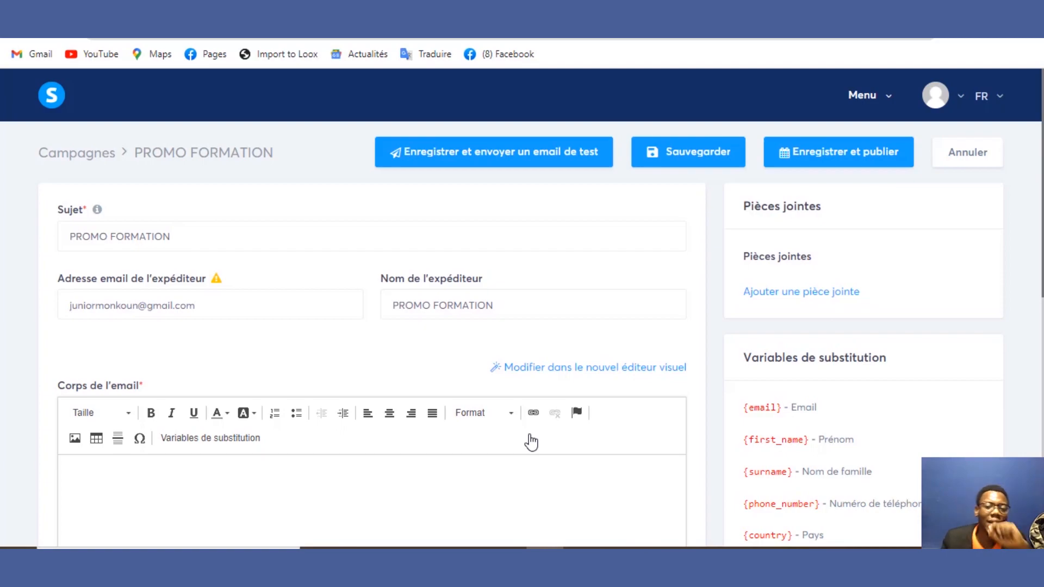
# Step: Cancel the stray new-campaign dialog and reopen the PROMO FORMATION campaign's step email
pyautogui.scroll(-2, 967, 274)
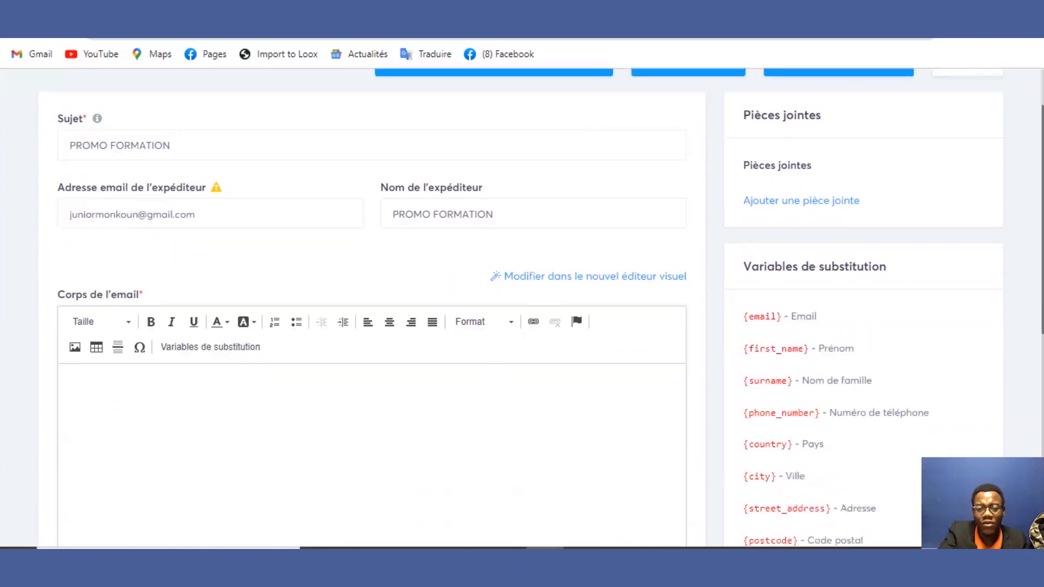
pyautogui.scroll(1, 522, 307)
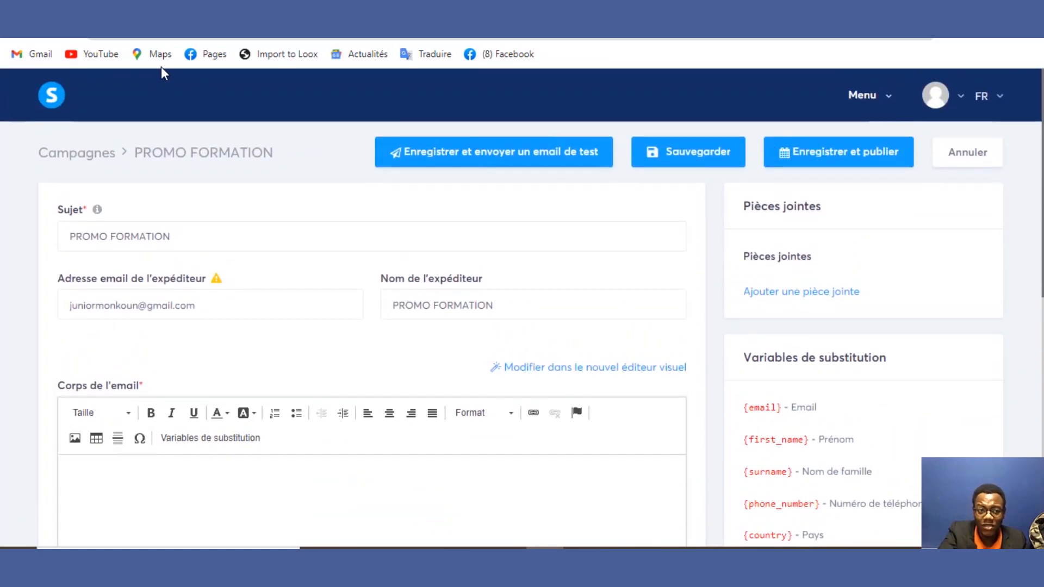
pyautogui.click(21, 31)
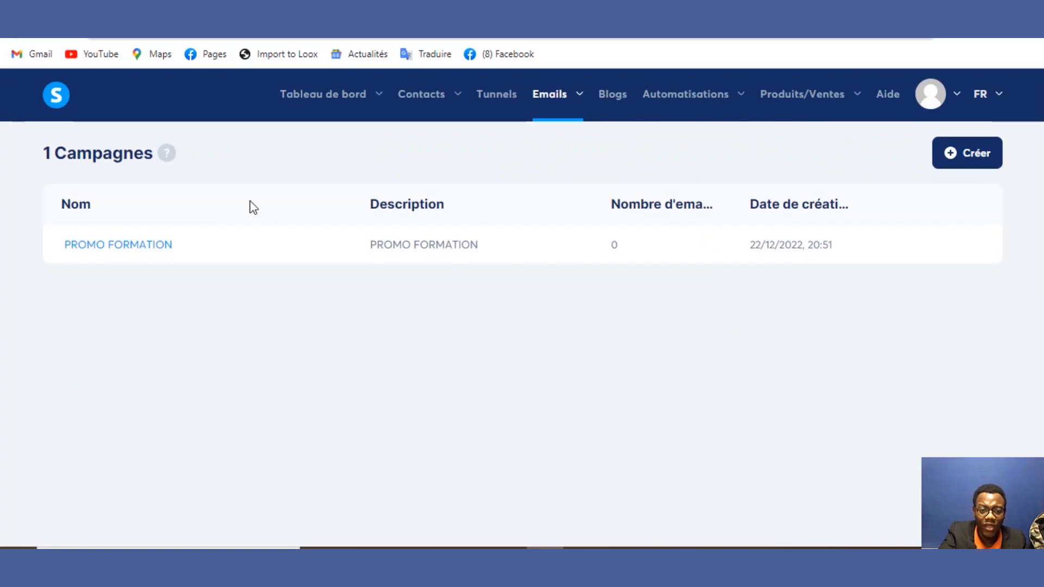
pyautogui.click(970, 147)
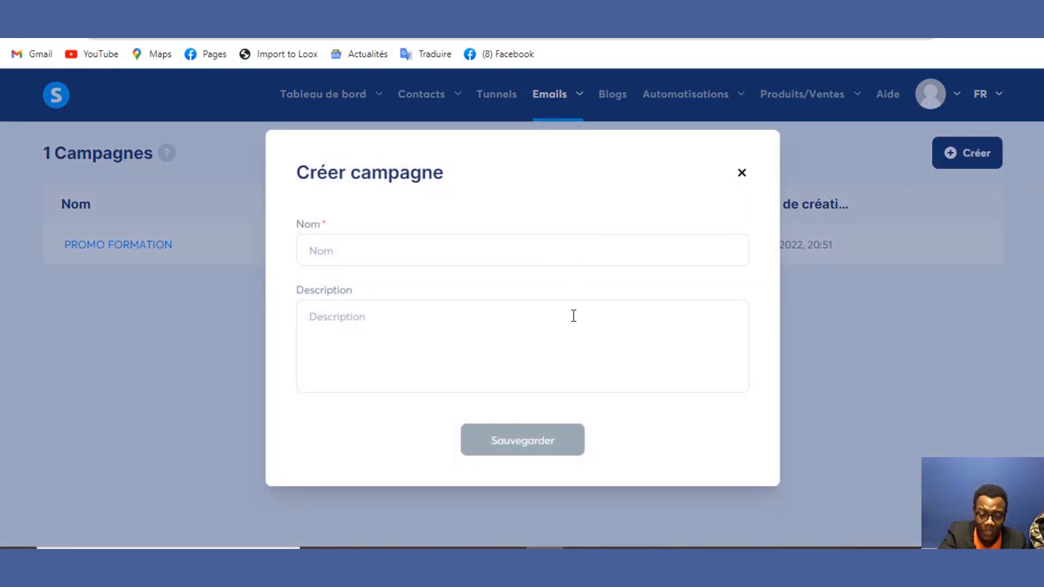
pyautogui.click(523, 263)
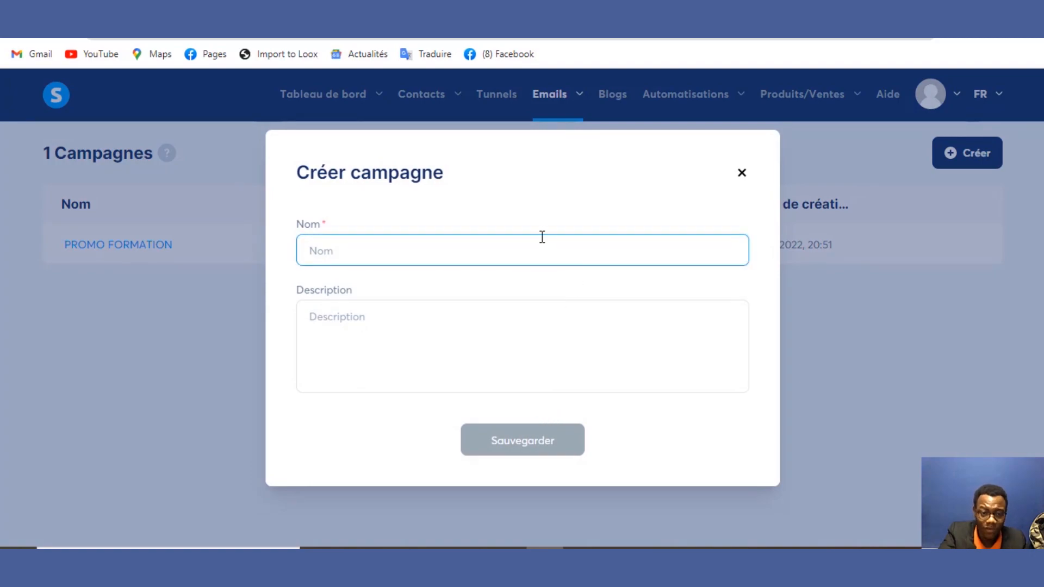
pyautogui.click(740, 174)
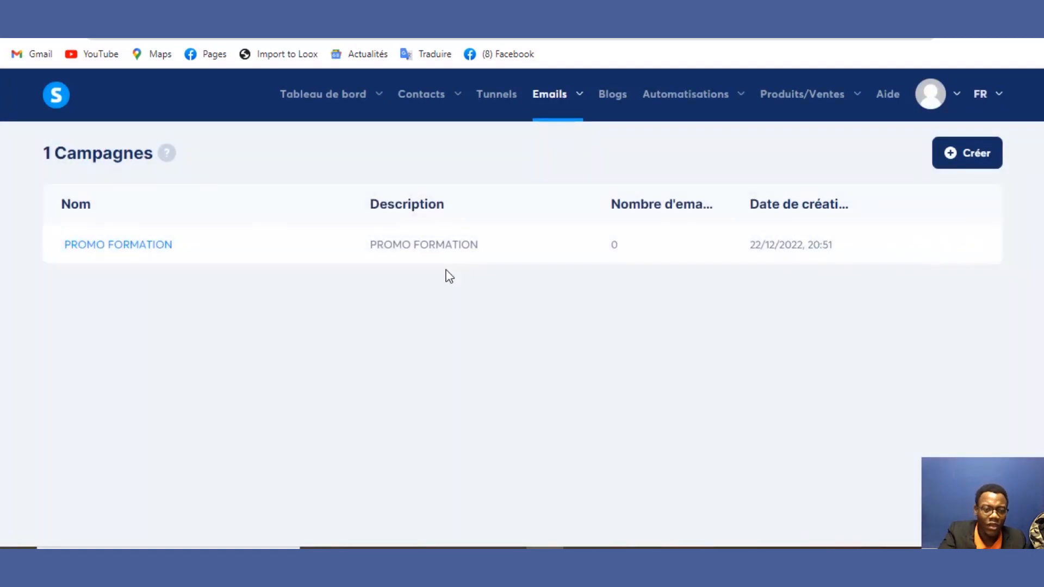
pyautogui.click(136, 248)
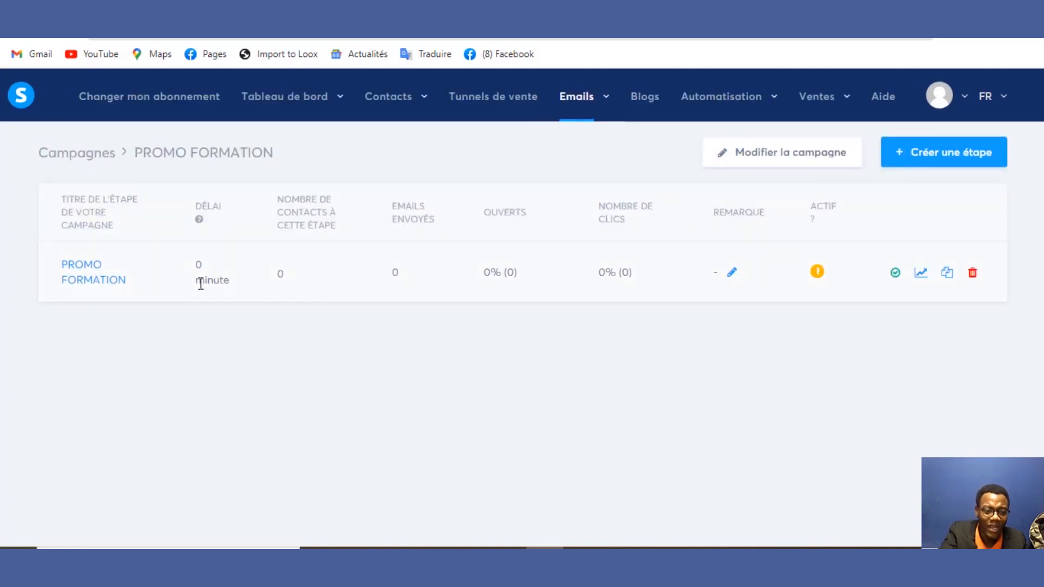
pyautogui.click(111, 282)
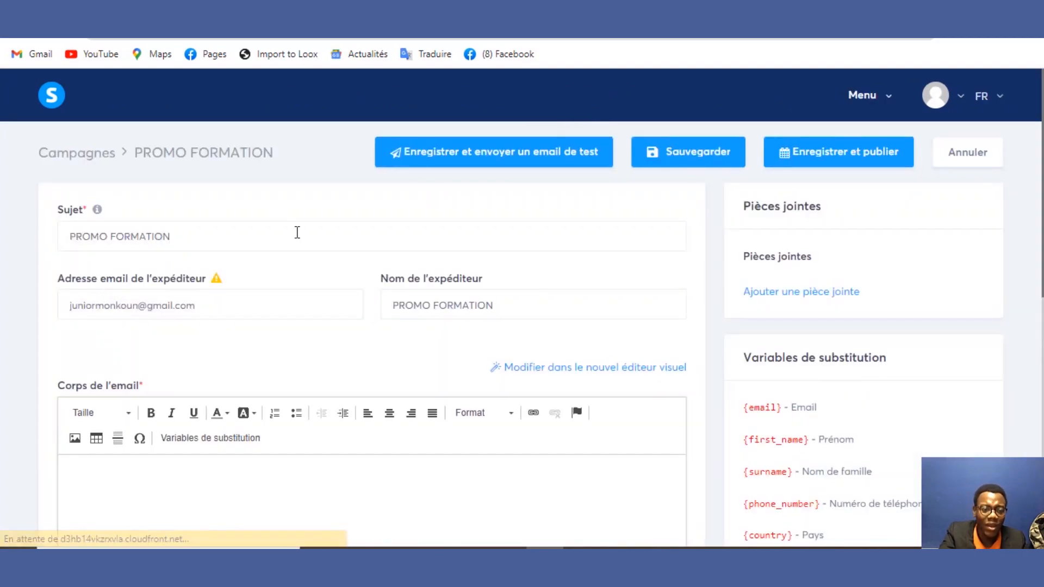
# Step: Check the sender address and the PROMO FORMATION sender name in the step's email form
pyautogui.click(240, 304)
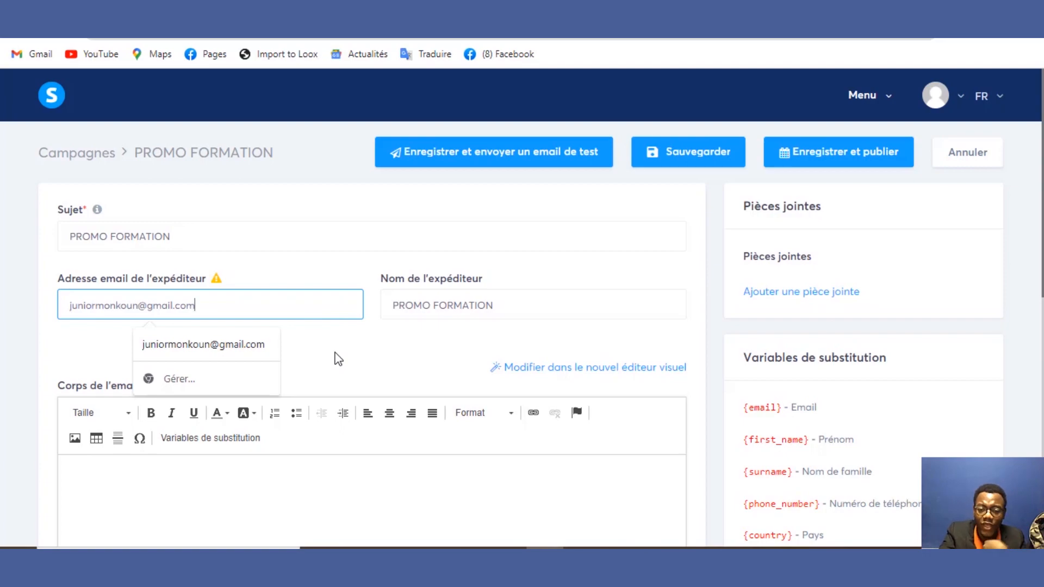
pyautogui.tripleClick(274, 317)
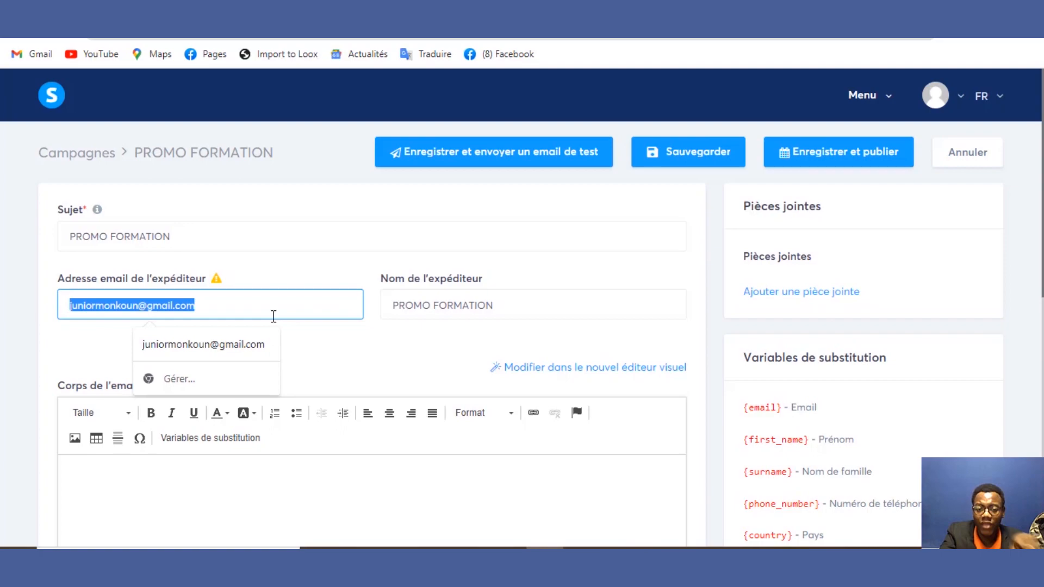
pyautogui.click(380, 354)
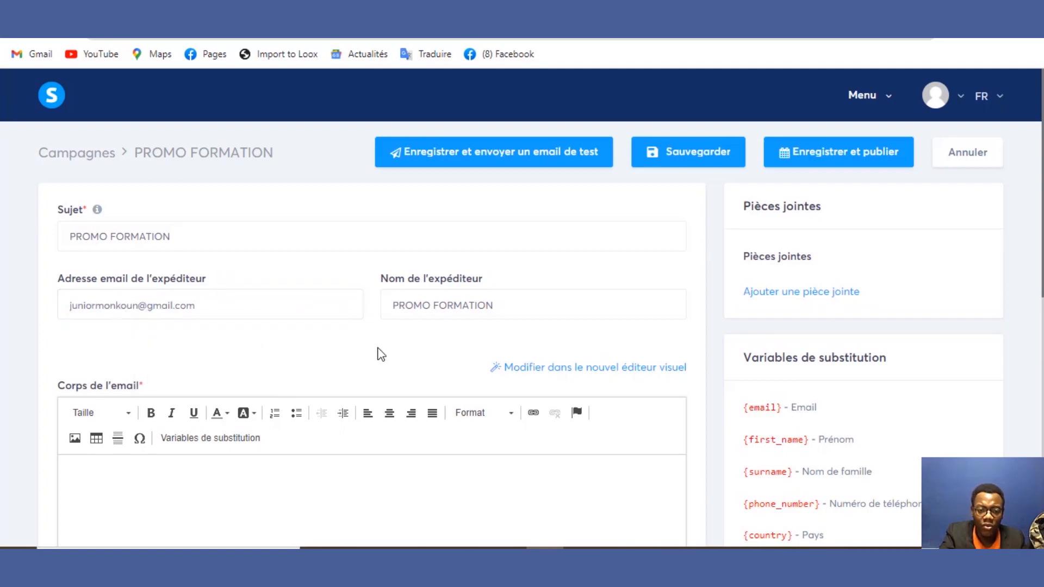
pyautogui.click(431, 305)
pyautogui.moveTo(495, 305); pyautogui.dragTo(380, 316)
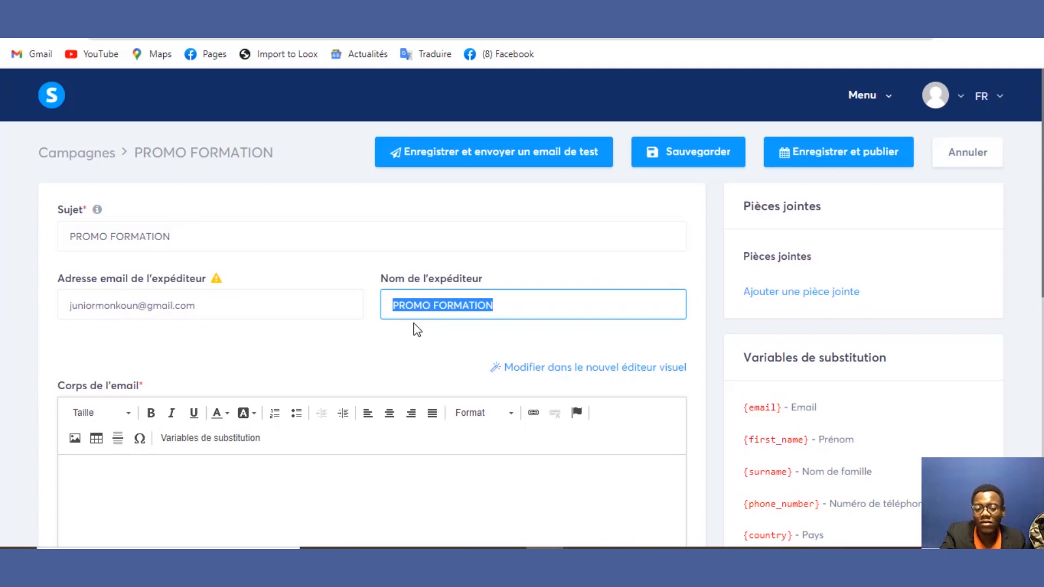
pyautogui.moveTo(486, 305); pyautogui.dragTo(384, 307)
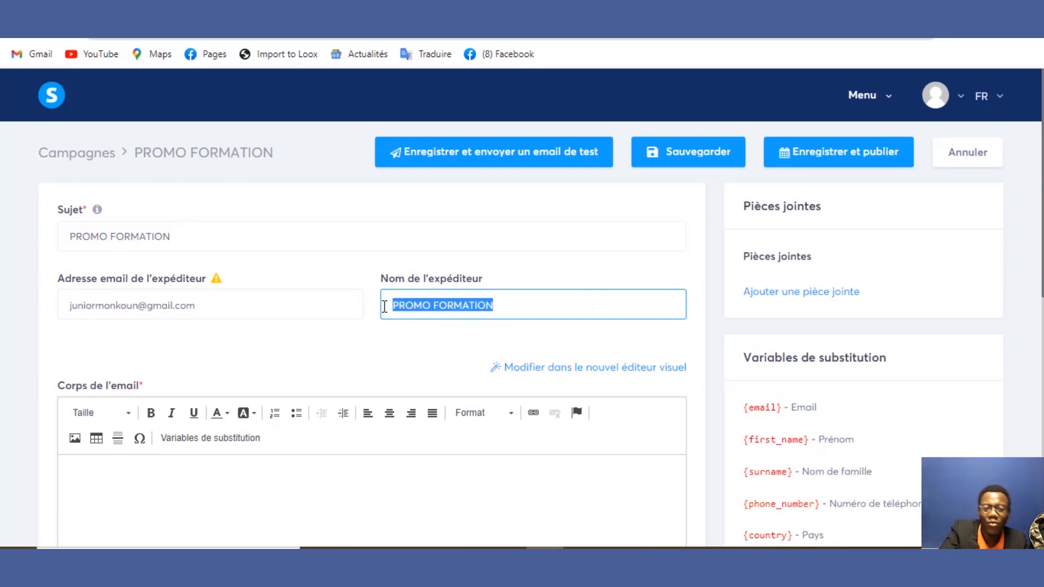
pyautogui.click(389, 356)
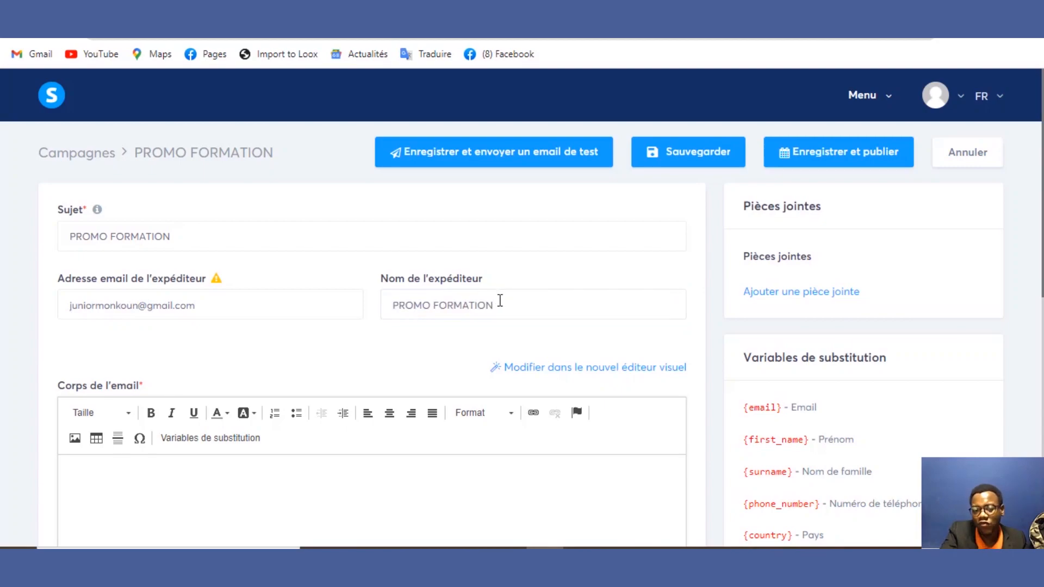
pyautogui.moveTo(498, 301); pyautogui.dragTo(368, 303)
pyautogui.click(368, 303)
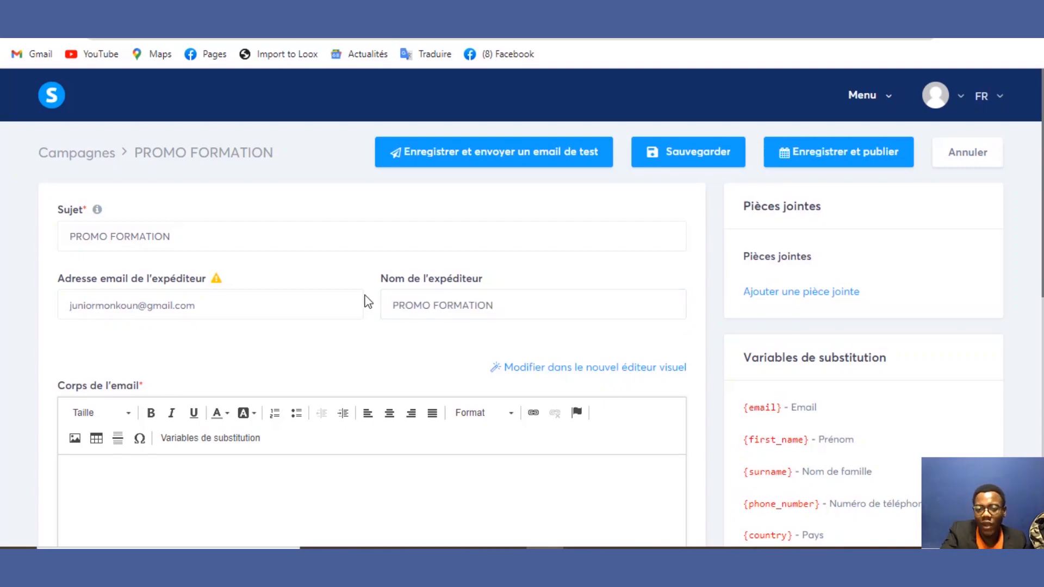
pyautogui.click(511, 306)
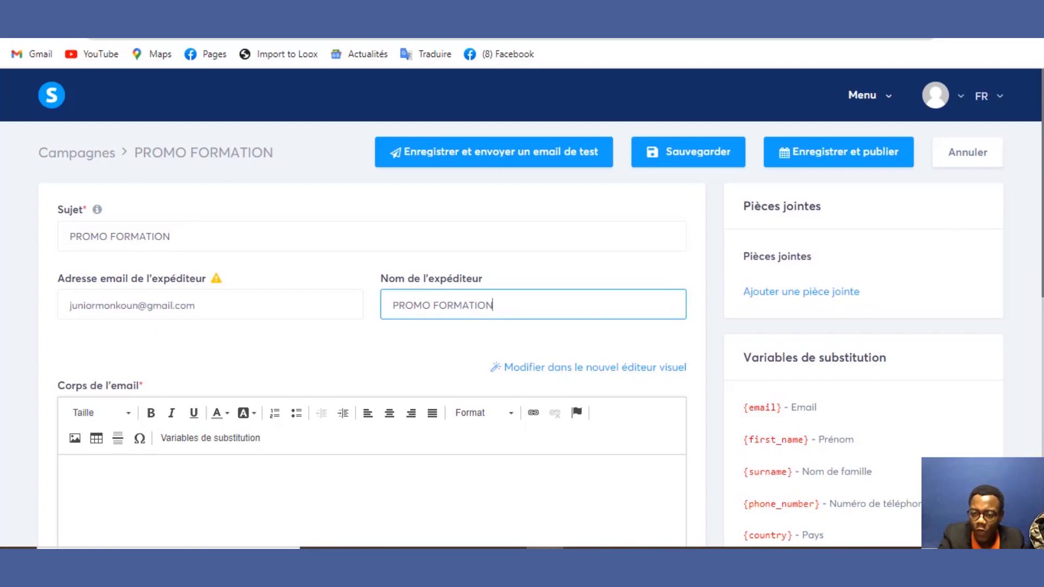
pyautogui.scroll(-4, 742, 492)
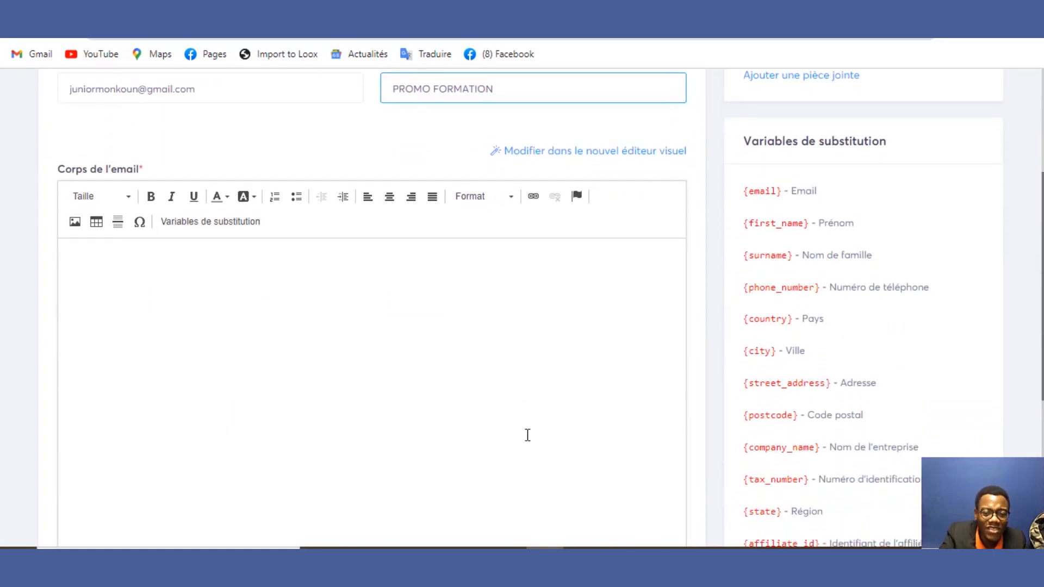
# Step: Type three lines of placeholder text into the email body, starting with 'JDKd DdjD qdnN*'
pyautogui.click(513, 409)
pyautogui.write('JDKd  D')
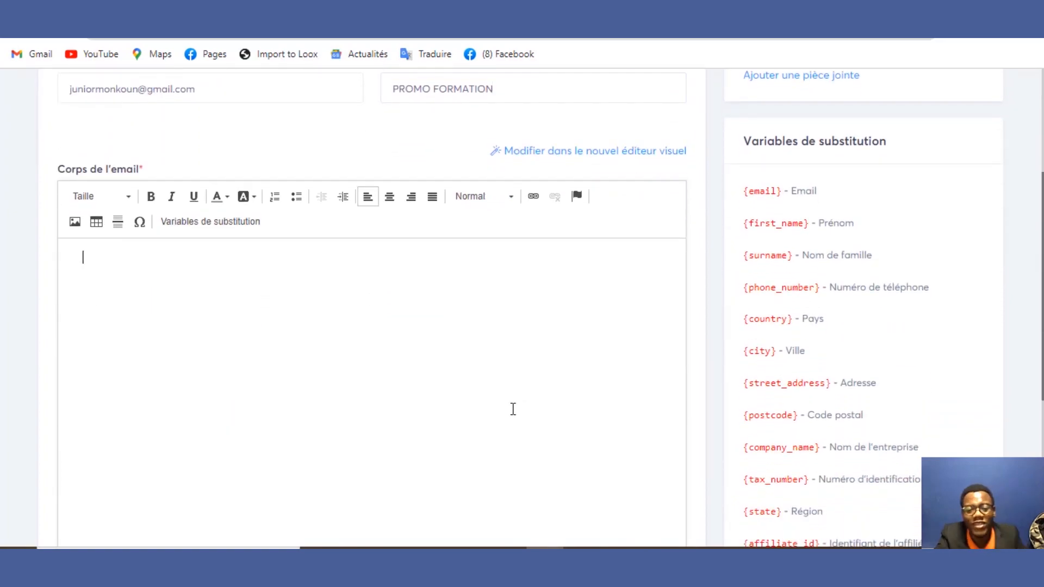
pyautogui.write('djD qdnN*')
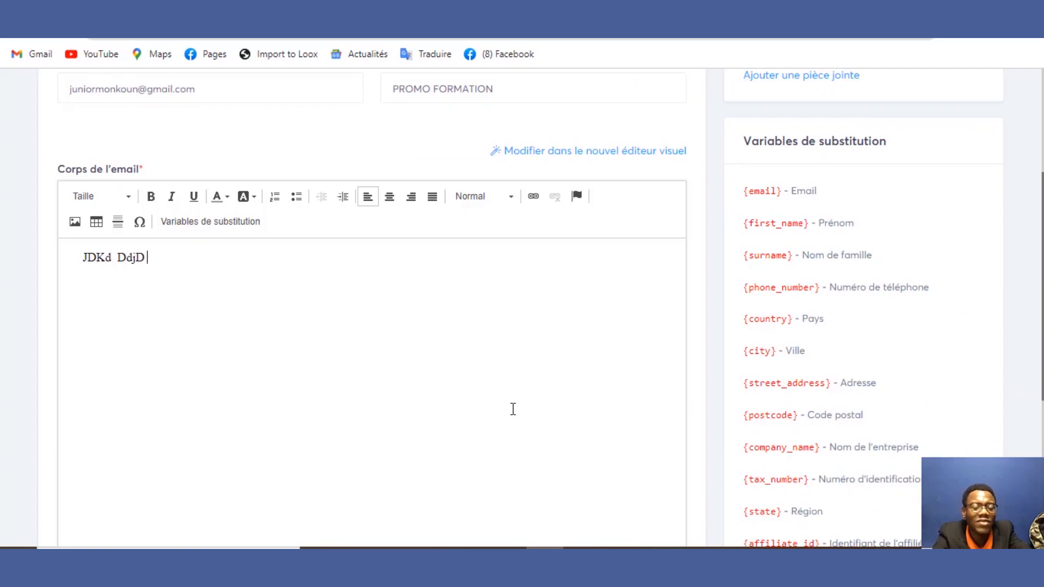
pyautogui.press('Return')
pyautogui.press('Return')
pyautogui.write('kknQKDLqdQDKKd')
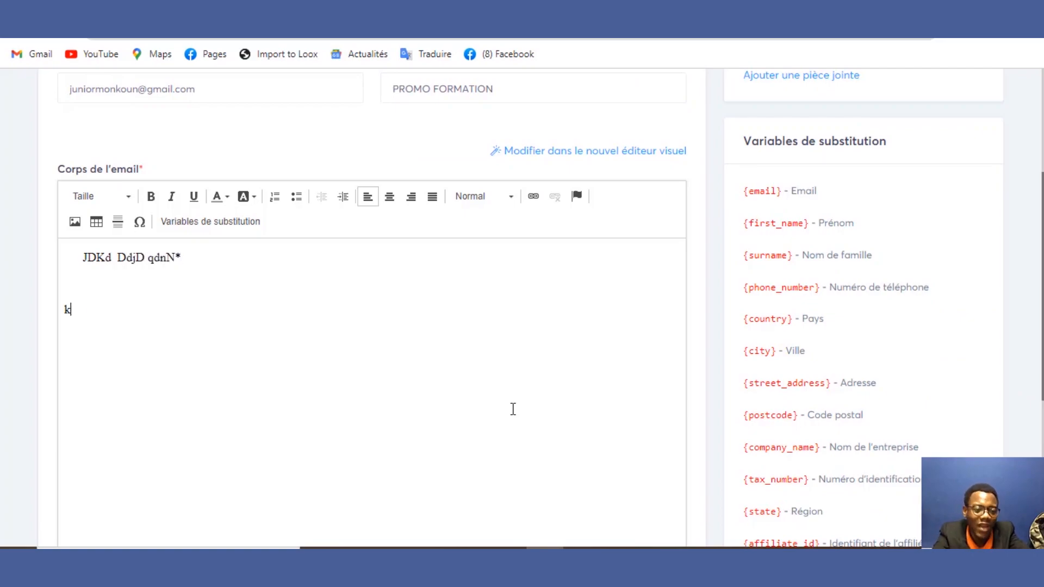
pyautogui.press('Return')
pyautogui.press('Return')
pyautogui.write('Q')
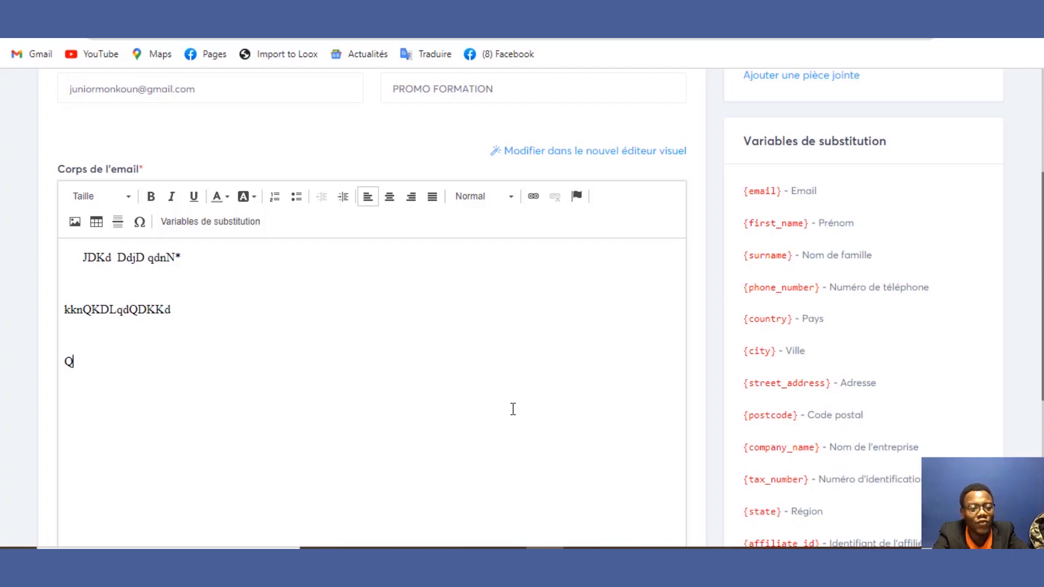
pyautogui.write('DqdLLD?L,?Q  ')
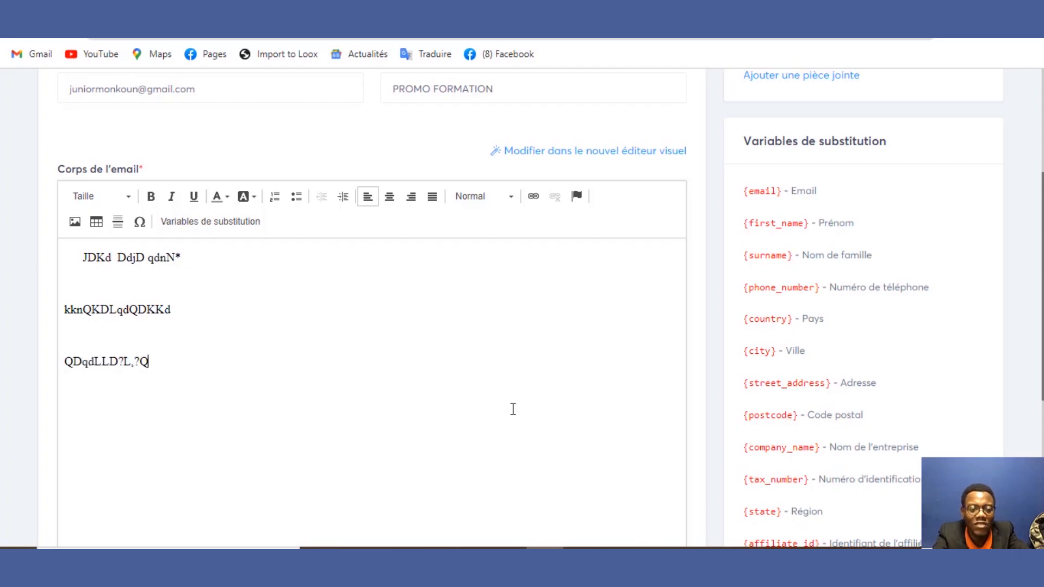
pyautogui.write('LLLL')
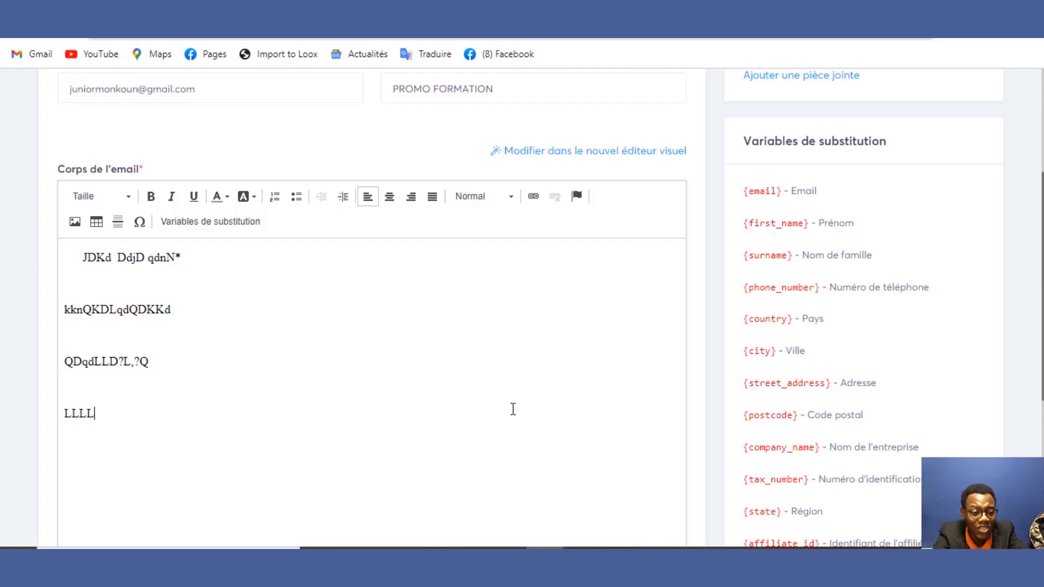
pyautogui.write('LNNKKKKK')
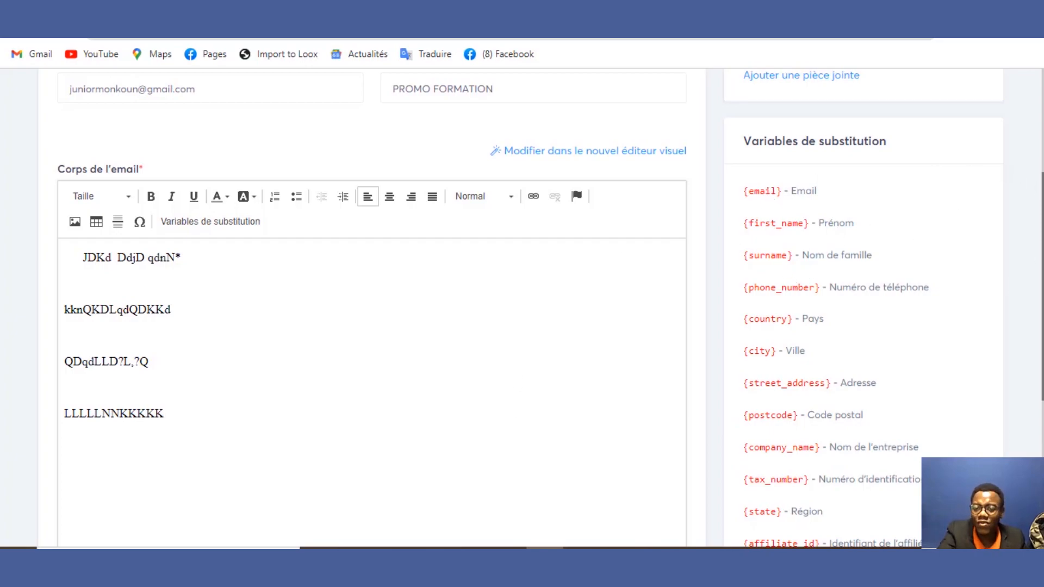
pyautogui.scroll(-1, 1011, 288)
pyautogui.scroll(-5, 521, 304)
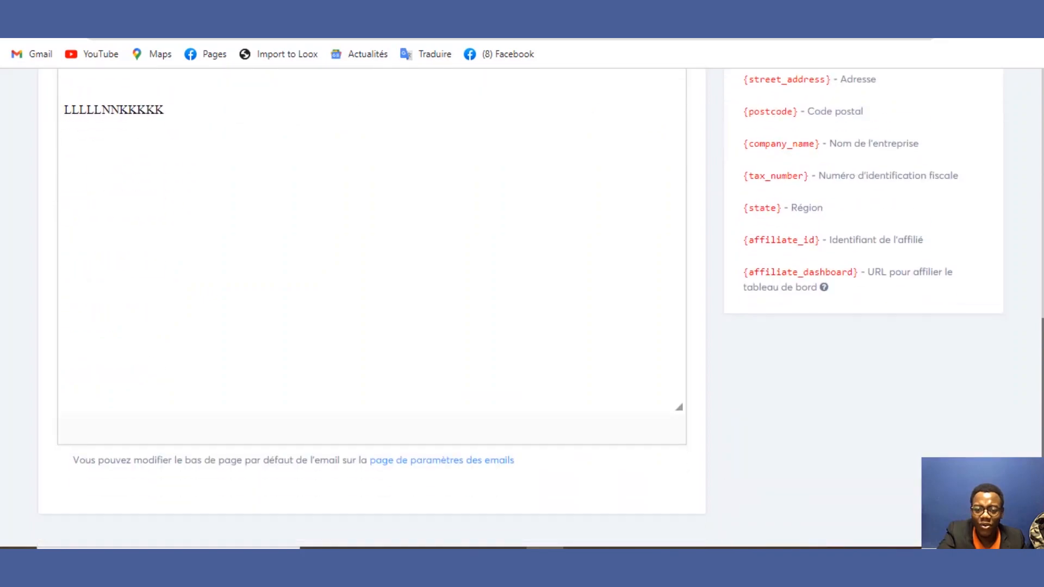
pyautogui.scroll(6, 522, 304)
pyautogui.scroll(5, 522, 304)
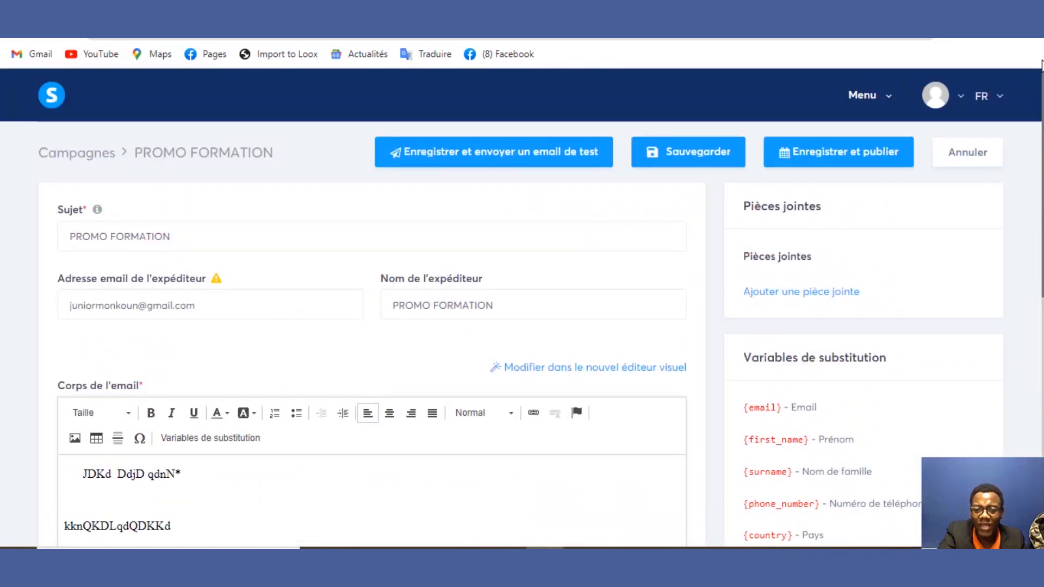
pyautogui.scroll(-2, 1042, 76)
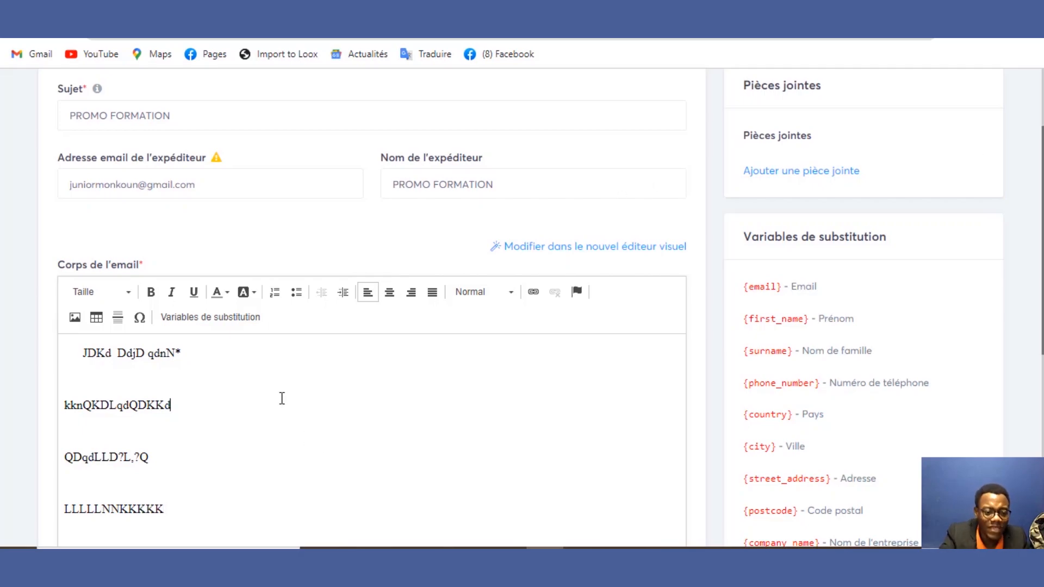
pyautogui.moveTo(268, 391); pyautogui.dragTo(182, 377)
pyautogui.click(233, 373)
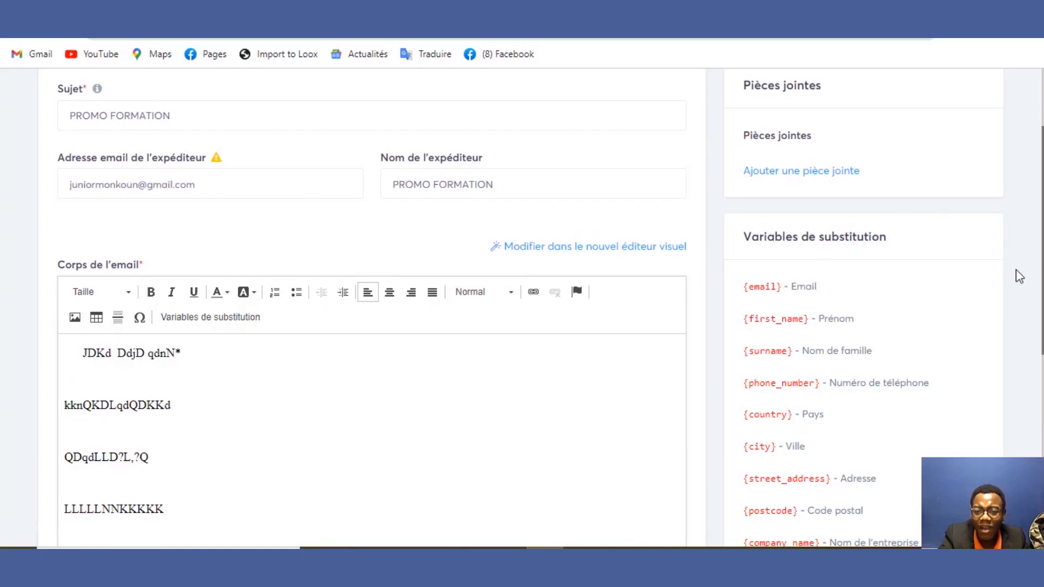
pyautogui.scroll(2, 1019, 276)
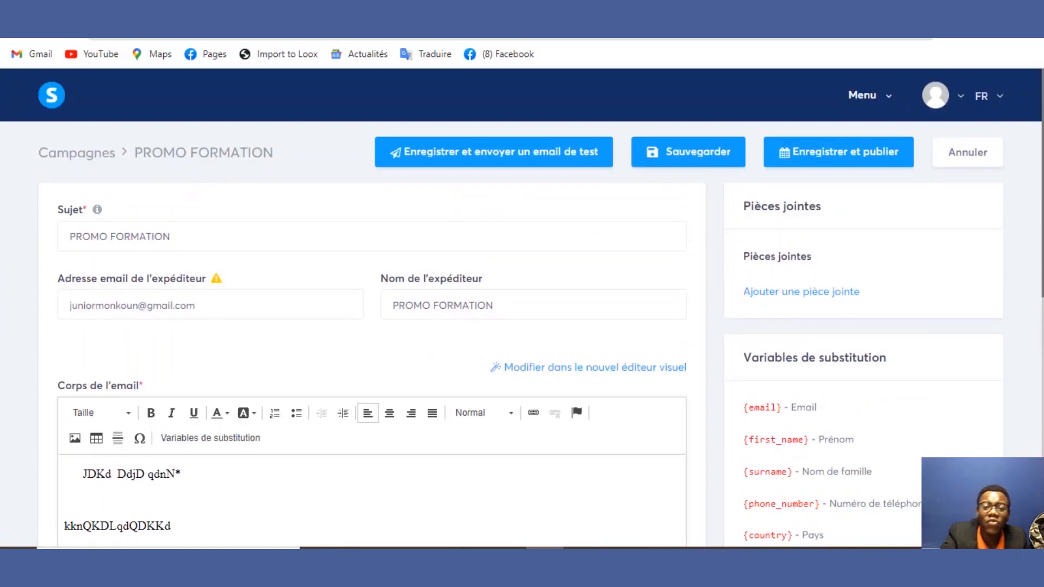
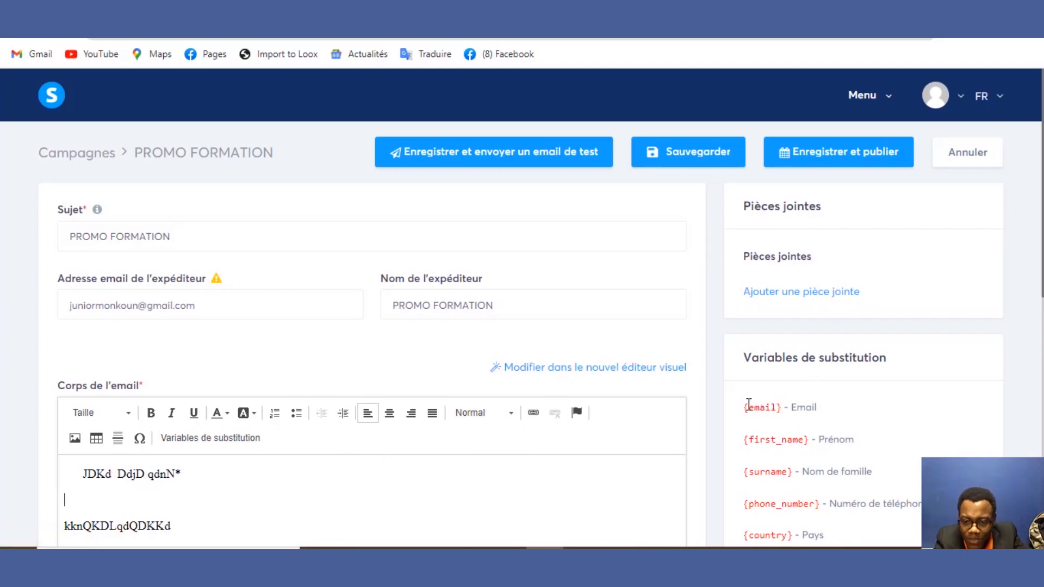
# Step: Try inserting a substitution variable ({email}) into the email body
pyautogui.moveTo(743, 440); pyautogui.dragTo(809, 444)
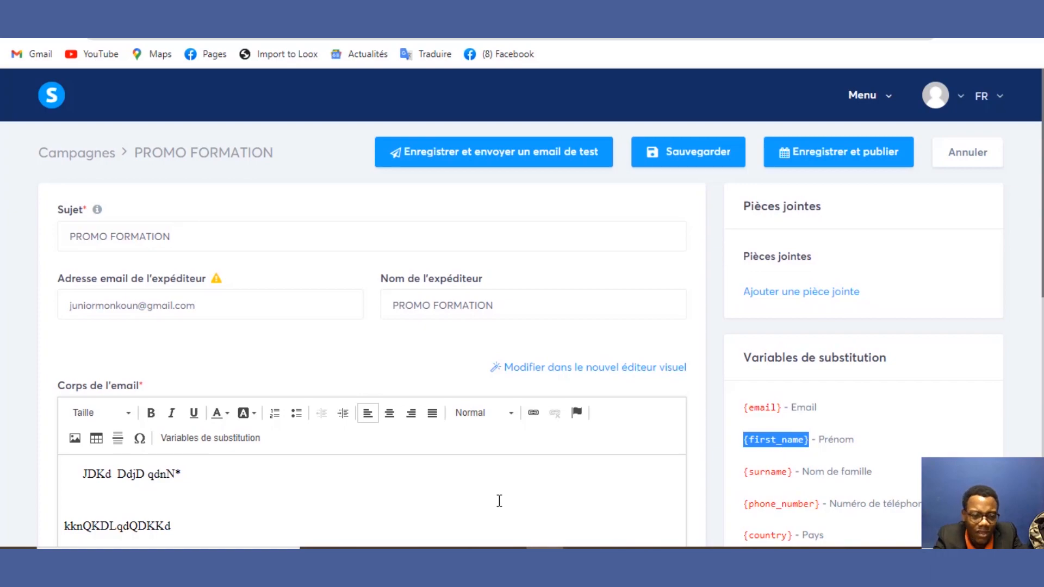
pyautogui.click(223, 439)
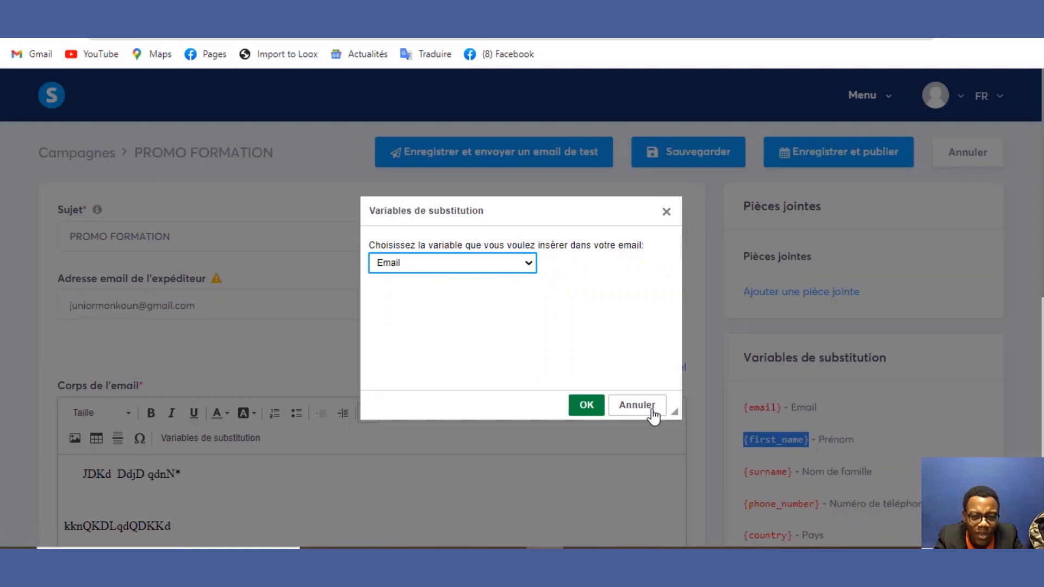
pyautogui.click(599, 405)
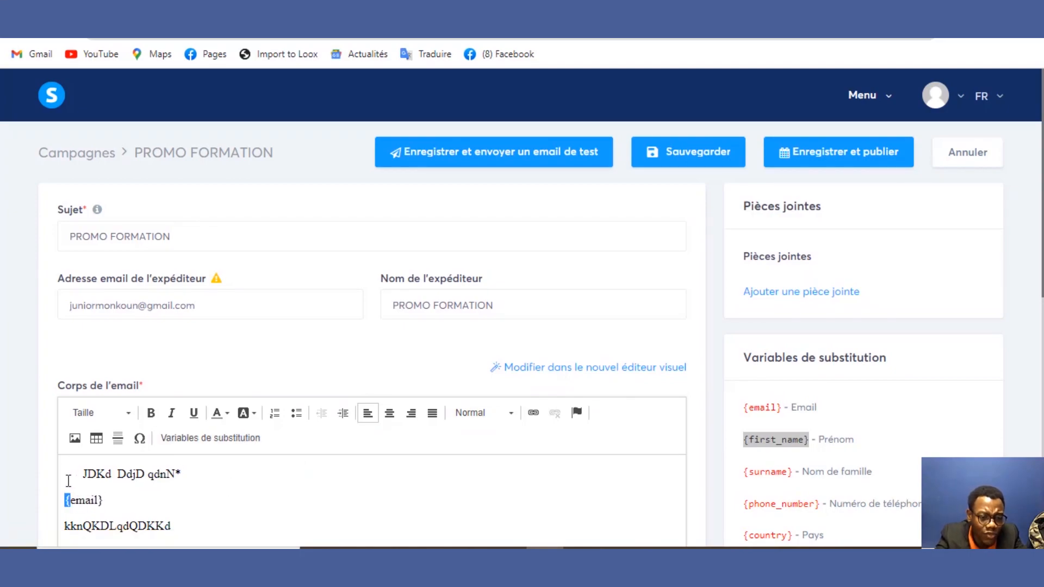
# Step: Replace the first placeholder line with the greeting 'Salut {first_name}' using the Prénom variable
pyautogui.moveTo(68, 500); pyautogui.dragTo(86, 479)
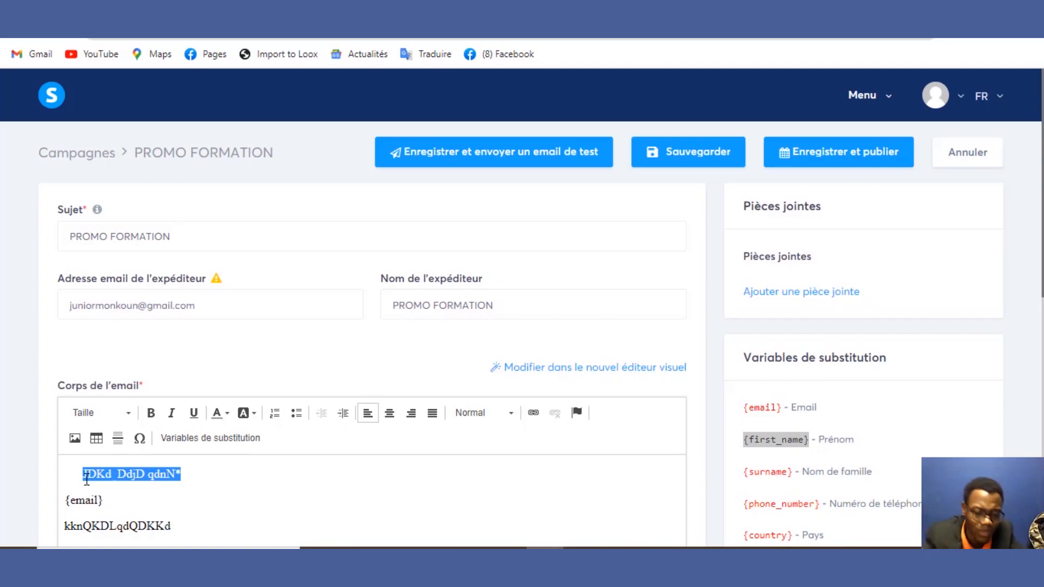
pyautogui.write('Salut')
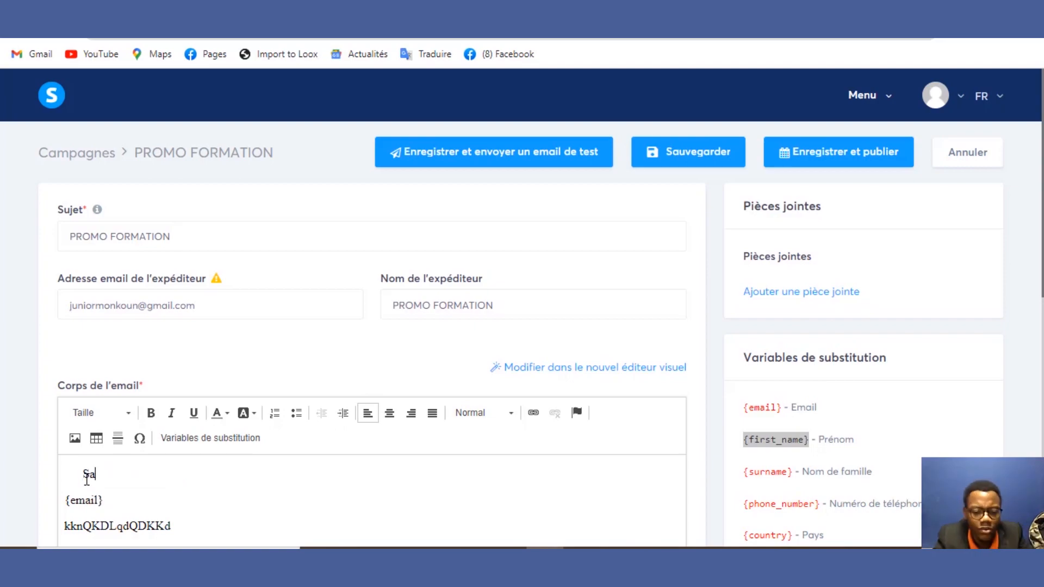
pyautogui.click(184, 440)
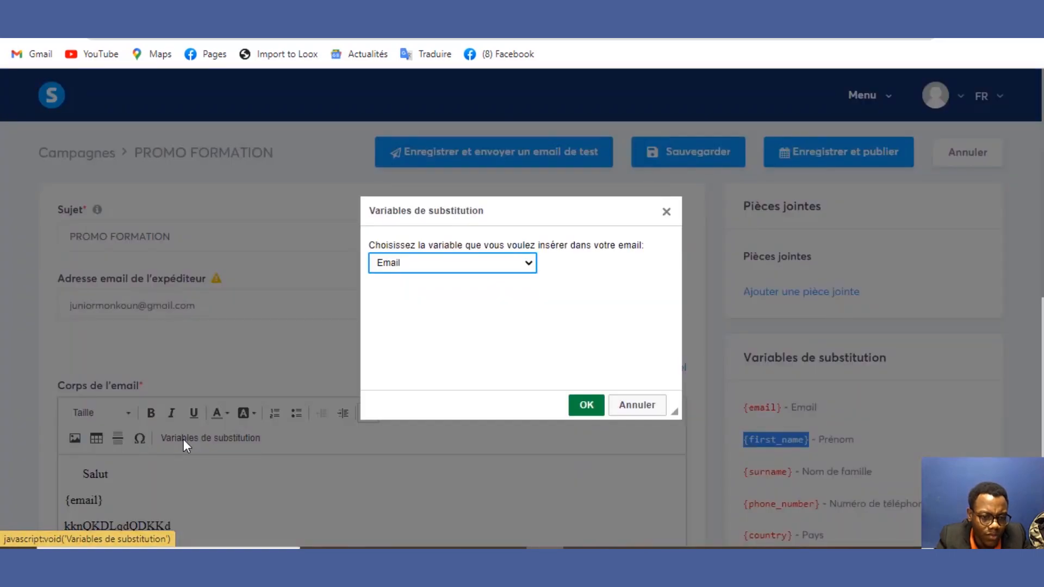
pyautogui.click(448, 263)
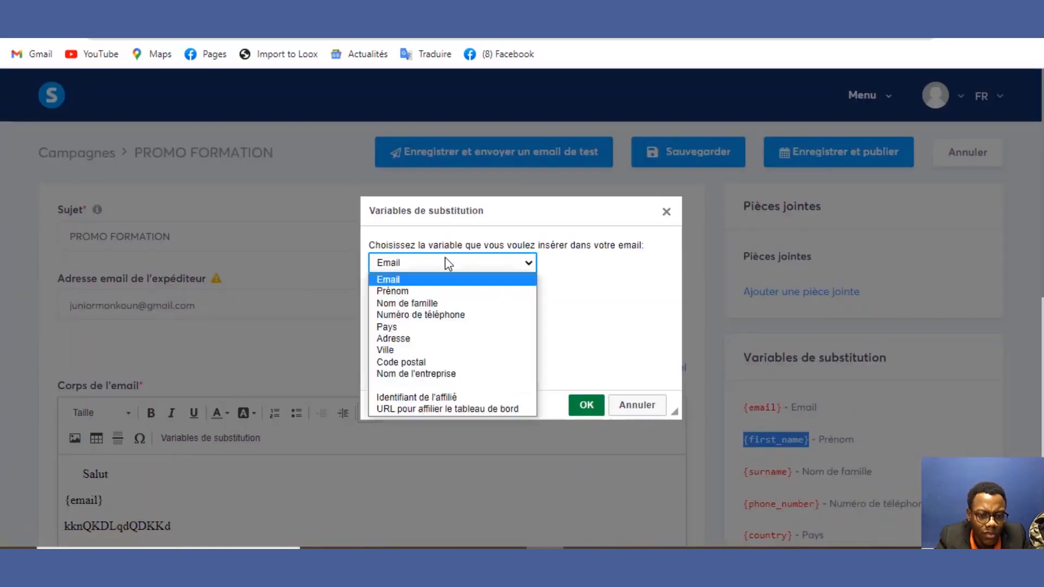
pyautogui.click(436, 291)
pyautogui.click(586, 404)
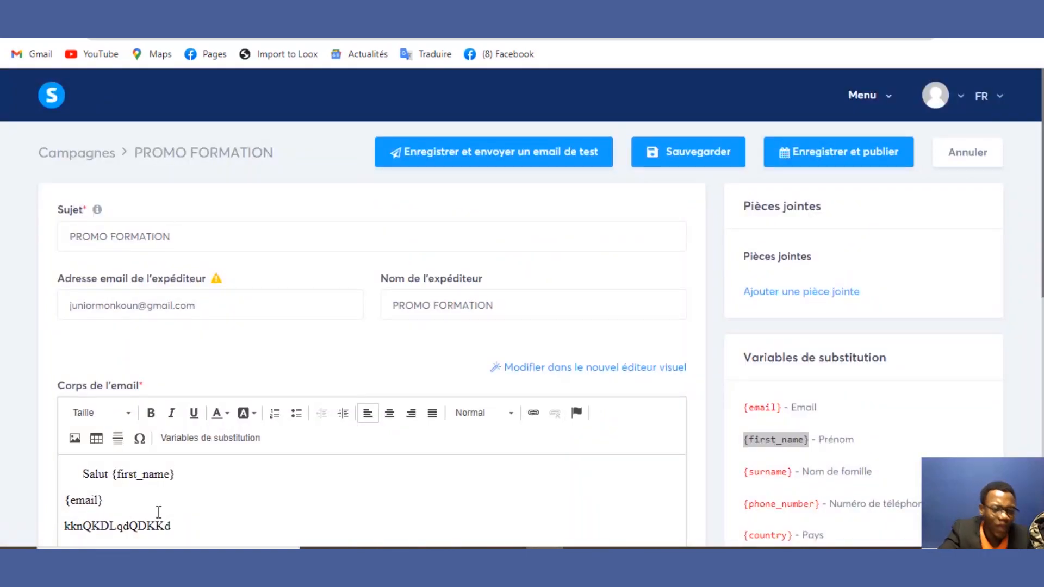
# Step: Delete the leftover placeholder lines below the greeting
pyautogui.moveTo(179, 526); pyautogui.dragTo(18, 501)
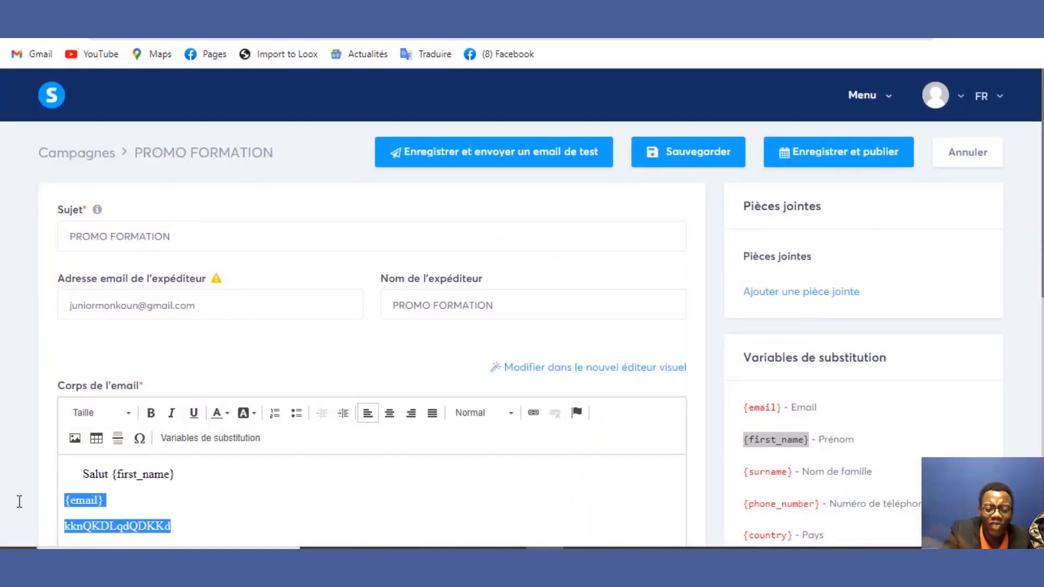
pyautogui.press('BackSpace')
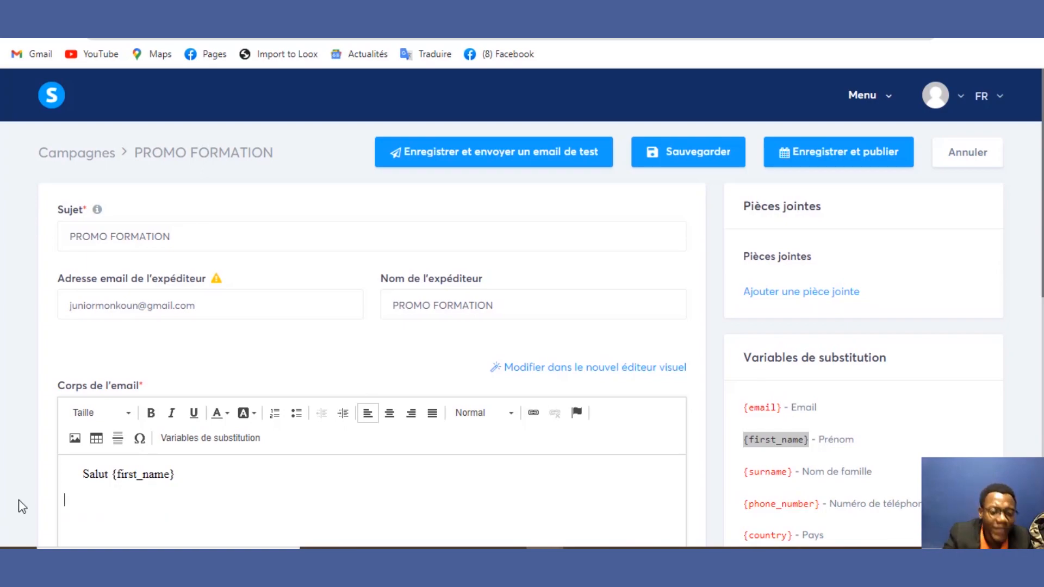
pyautogui.click(193, 469)
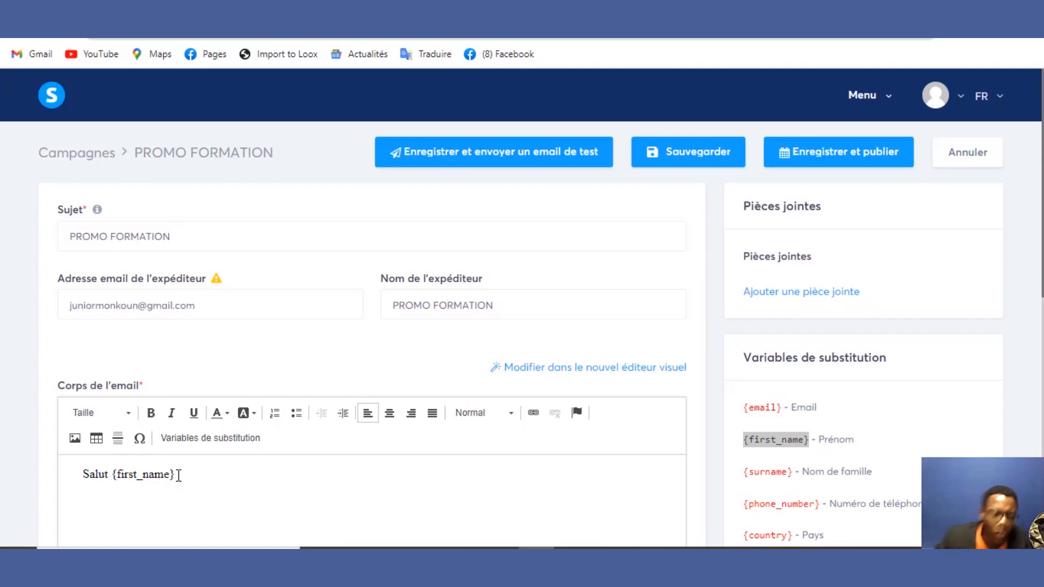
# Step: Extend the greeting with ': j'ai vu que ton contact est', removing the stray trailing letter
pyautogui.click(80, 473)
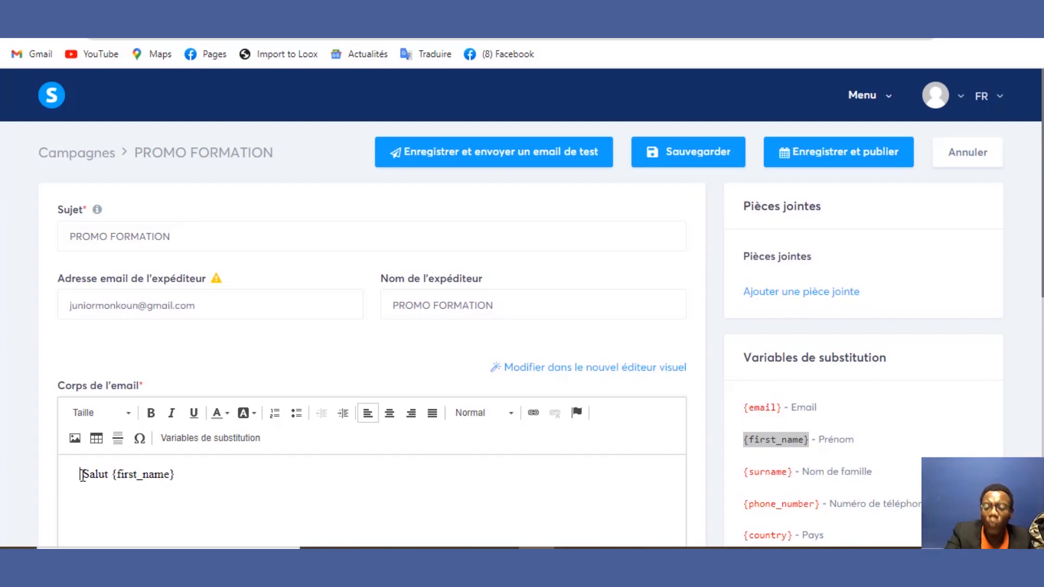
pyautogui.click(119, 559)
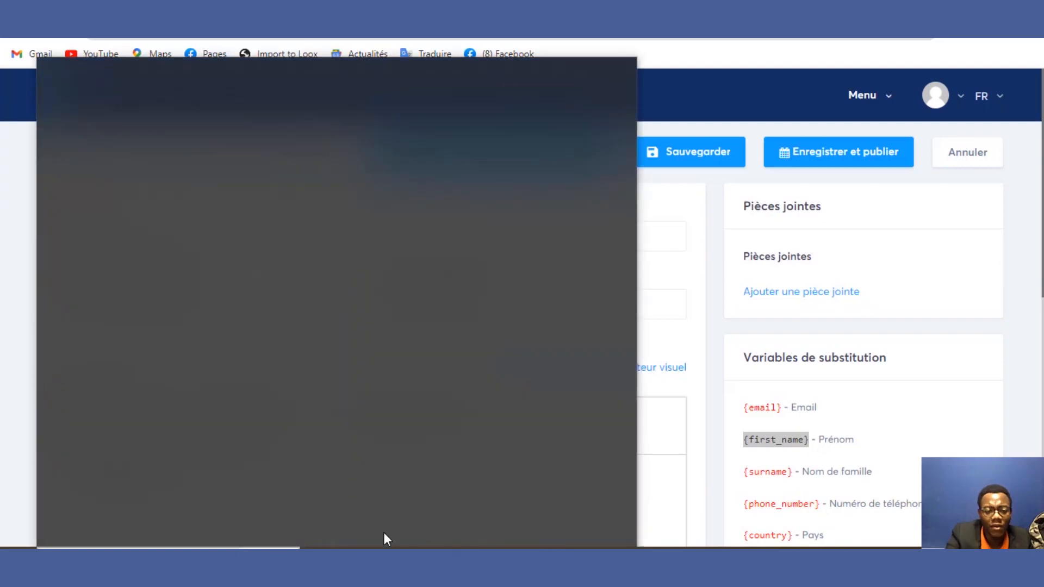
pyautogui.click(656, 495)
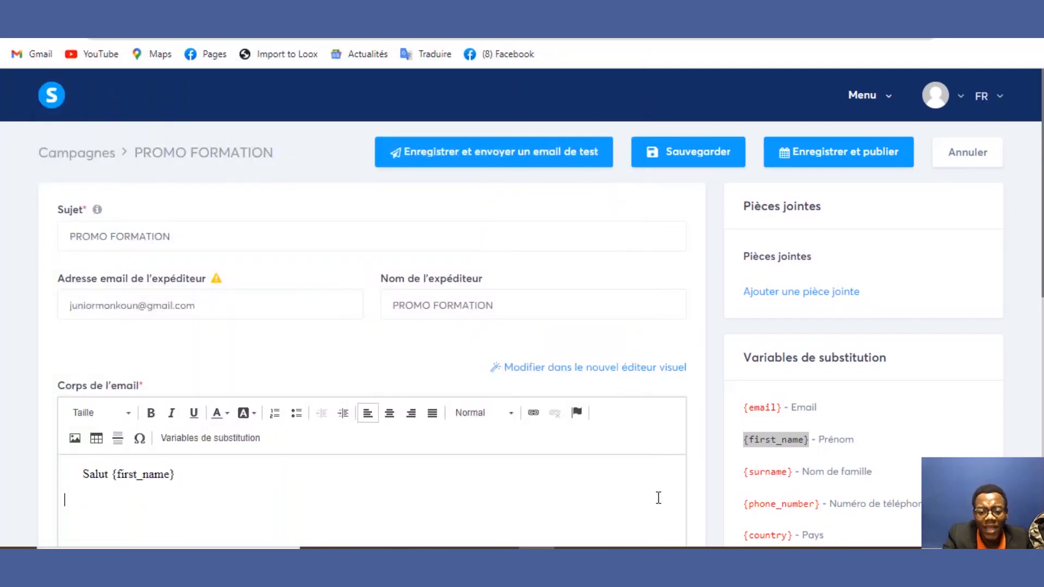
pyautogui.click(221, 474)
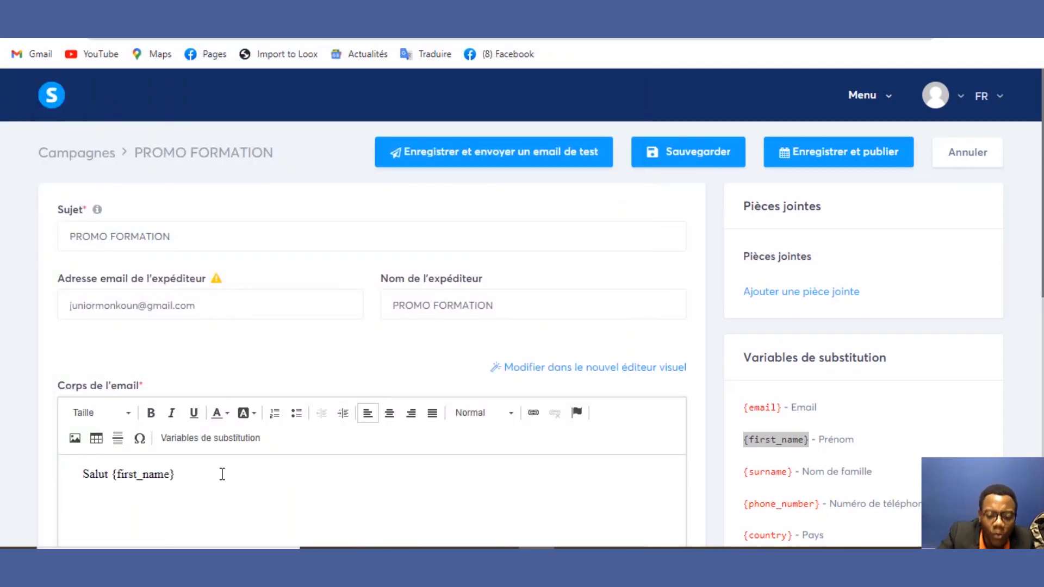
pyautogui.write(':')
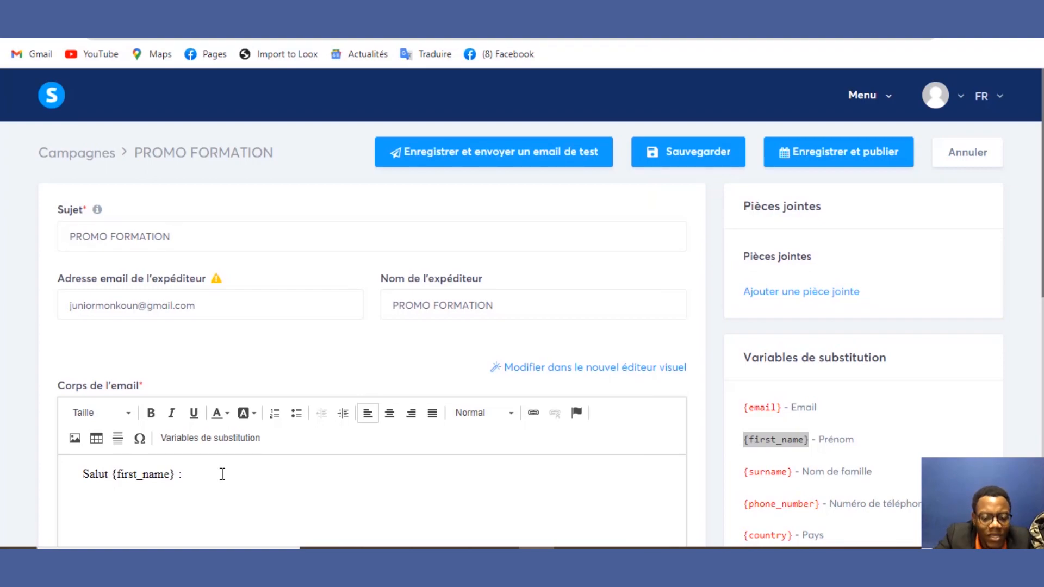
pyautogui.write(' j')
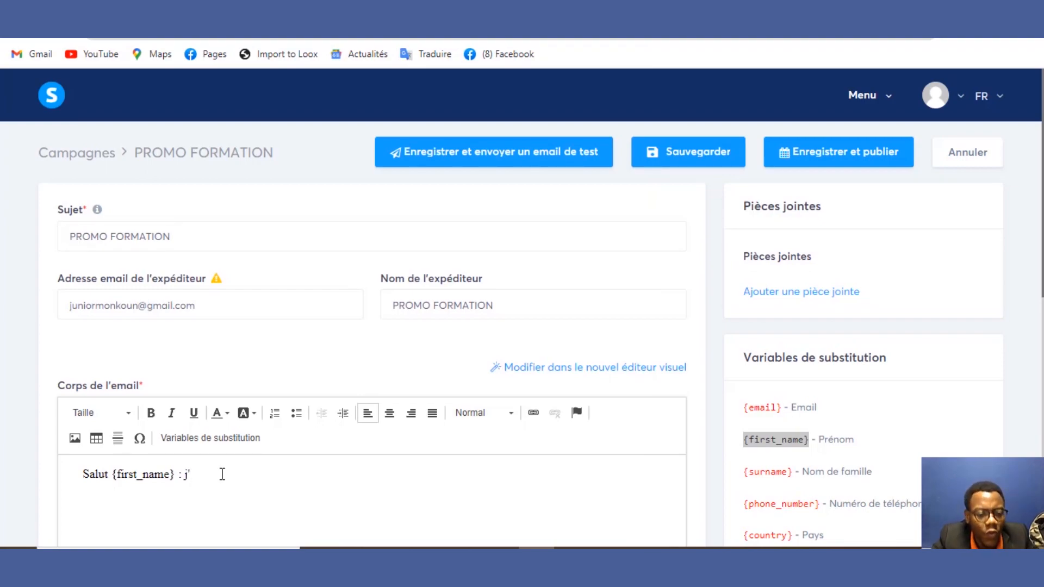
pyautogui.write('ai vu')
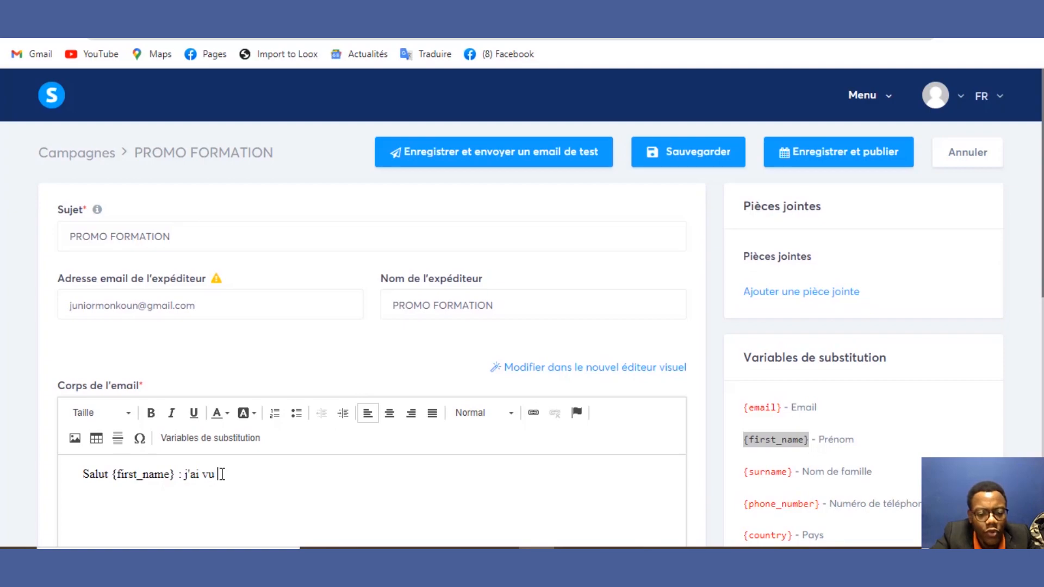
pyautogui.write(' que ton')
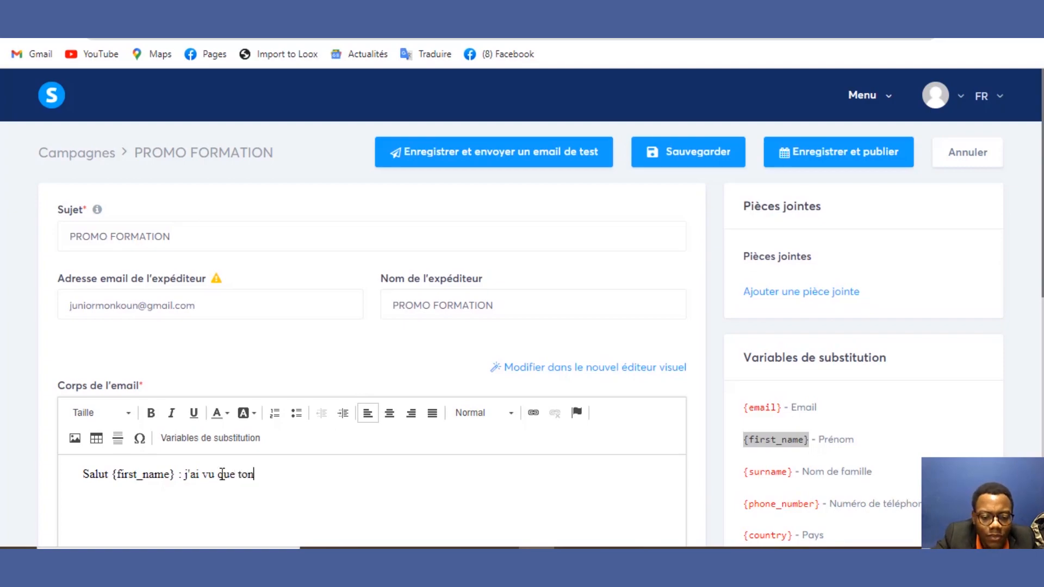
pyautogui.write(' contac')
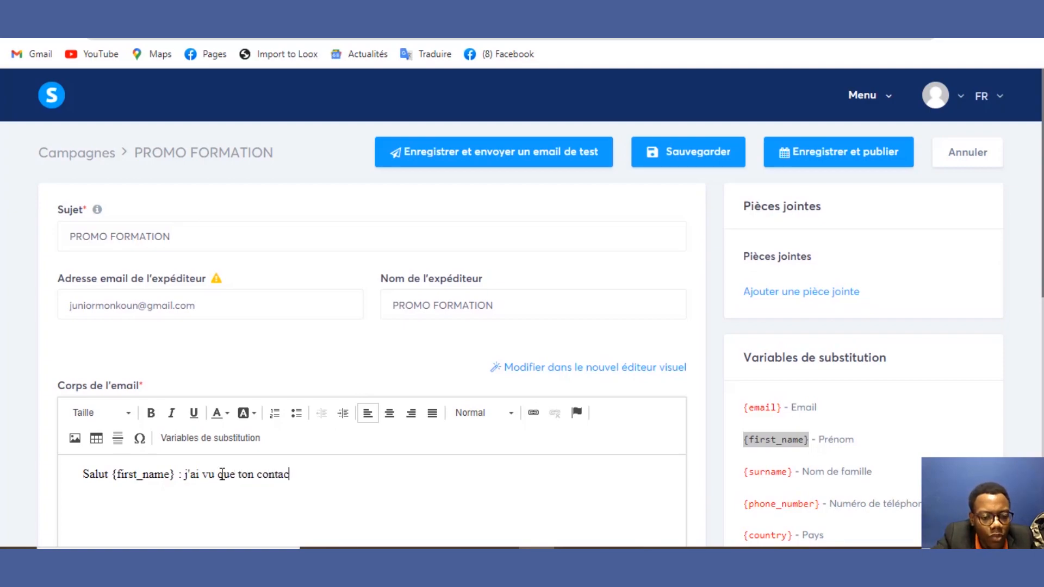
pyautogui.write('t est n')
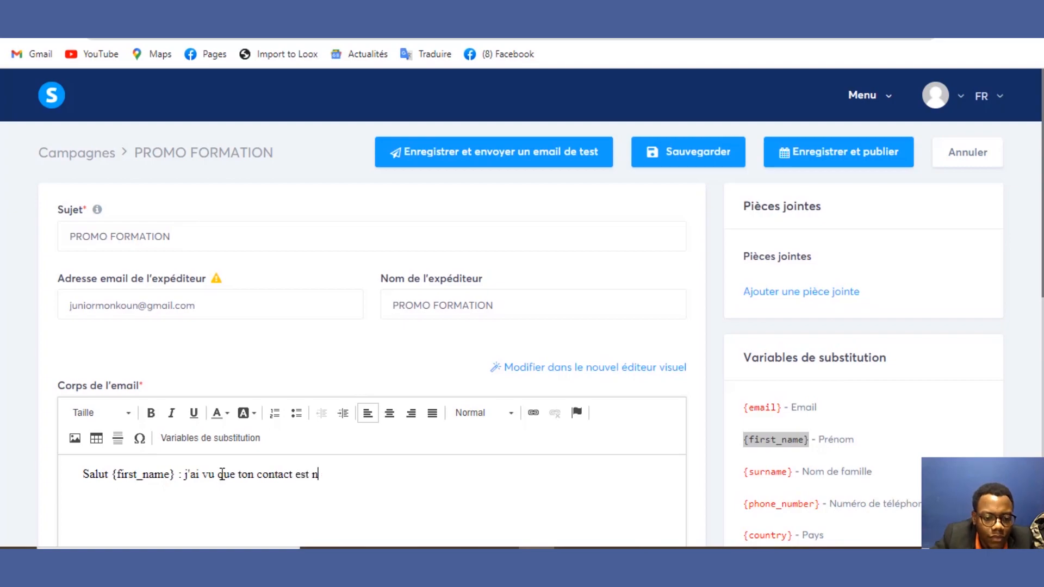
pyautogui.press('BackSpace')
# Step: End the sentence with the Numéro de téléphone variable, then save the email and send a test copy
pyautogui.click(183, 439)
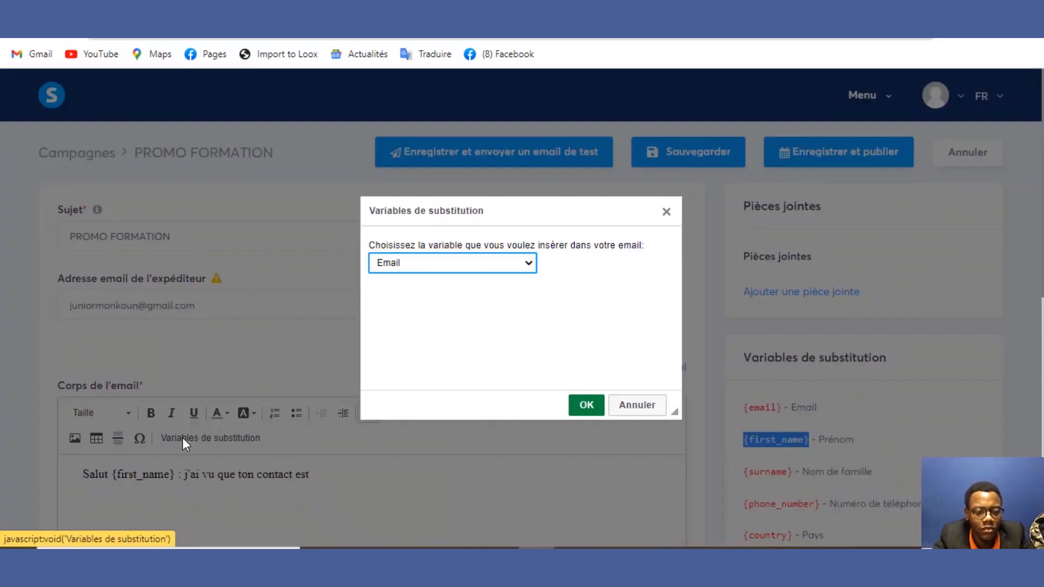
pyautogui.click(458, 263)
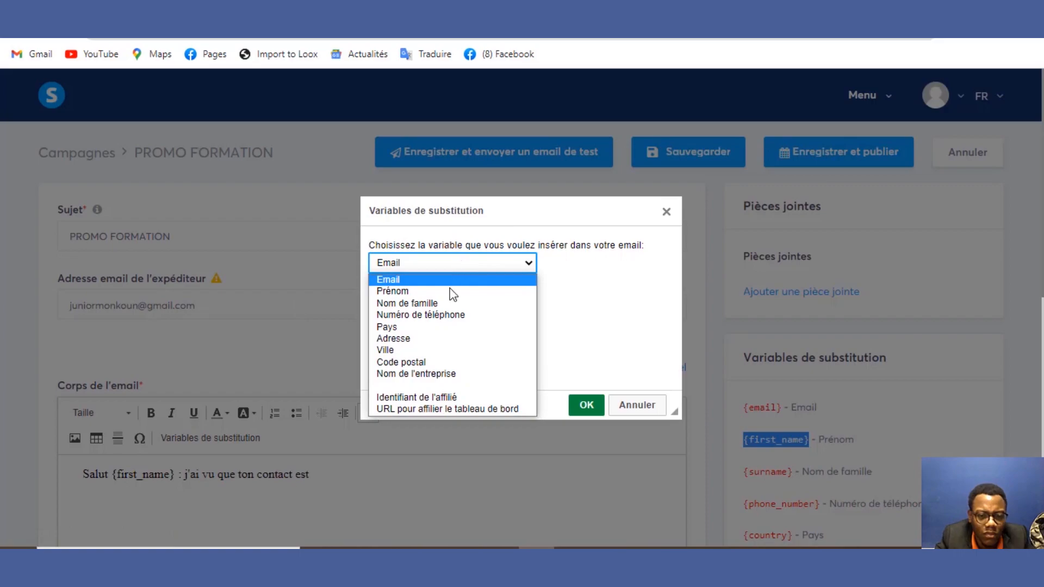
pyautogui.click(466, 315)
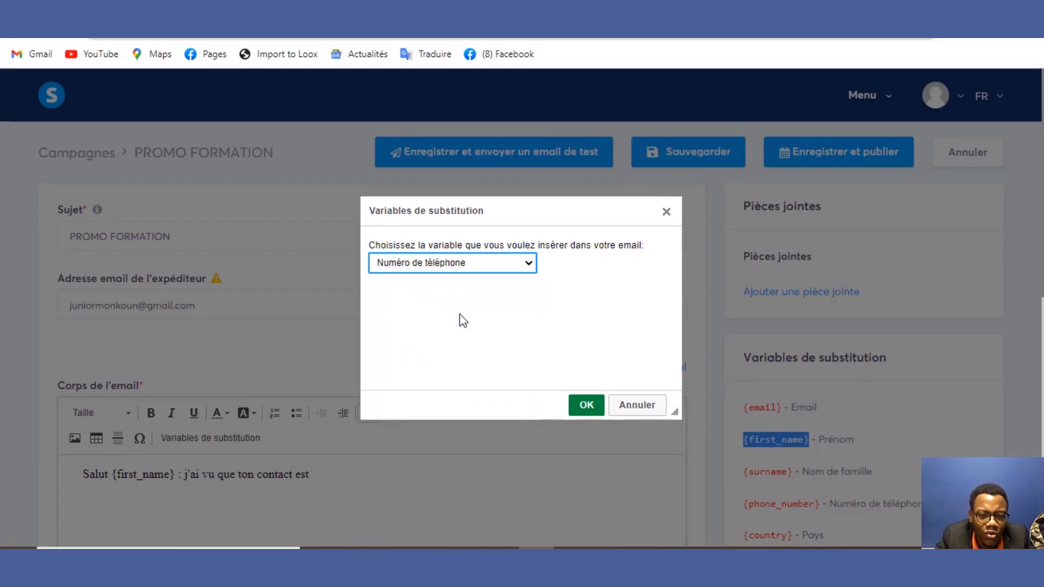
pyautogui.click(587, 408)
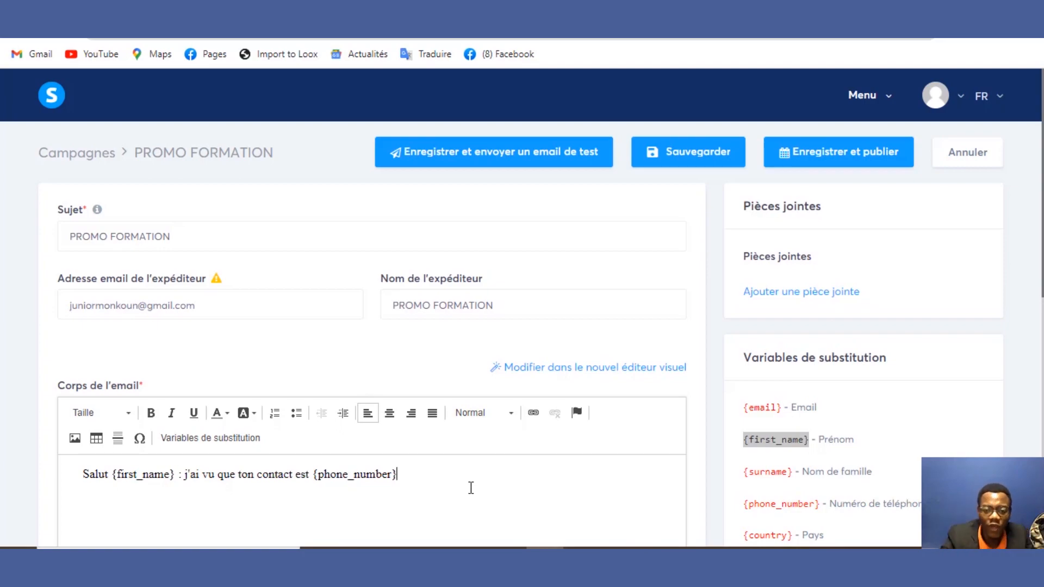
pyautogui.click(475, 162)
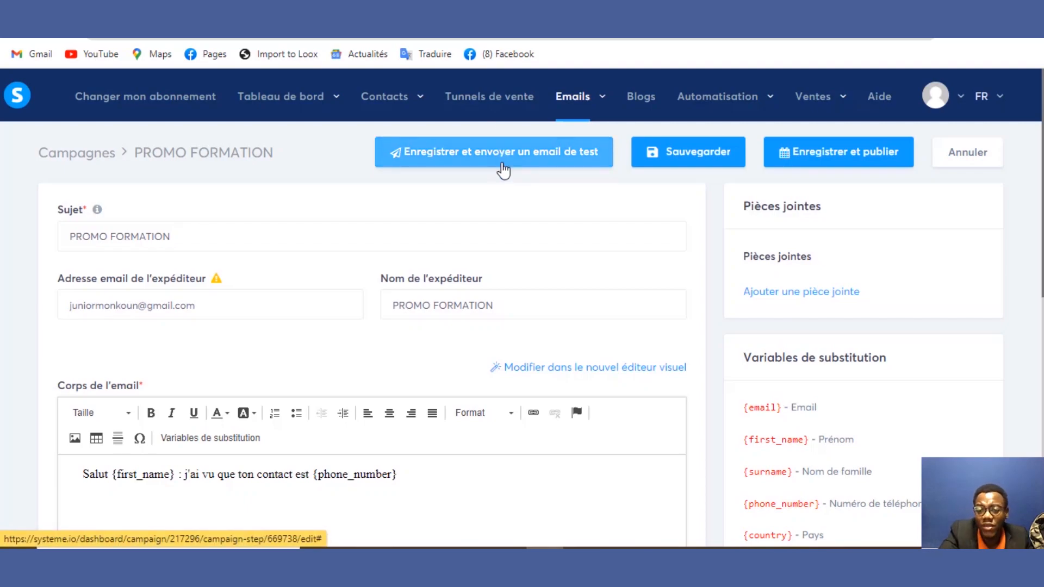
# Step: Set the email step's delay after the previous email to 10 minutes
pyautogui.click(801, 151)
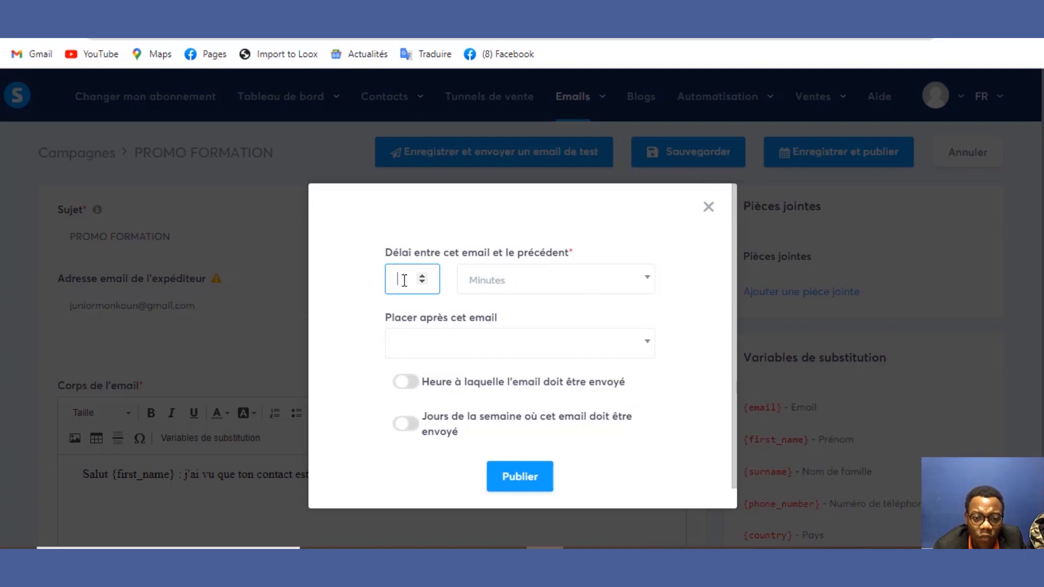
pyautogui.click(422, 282)
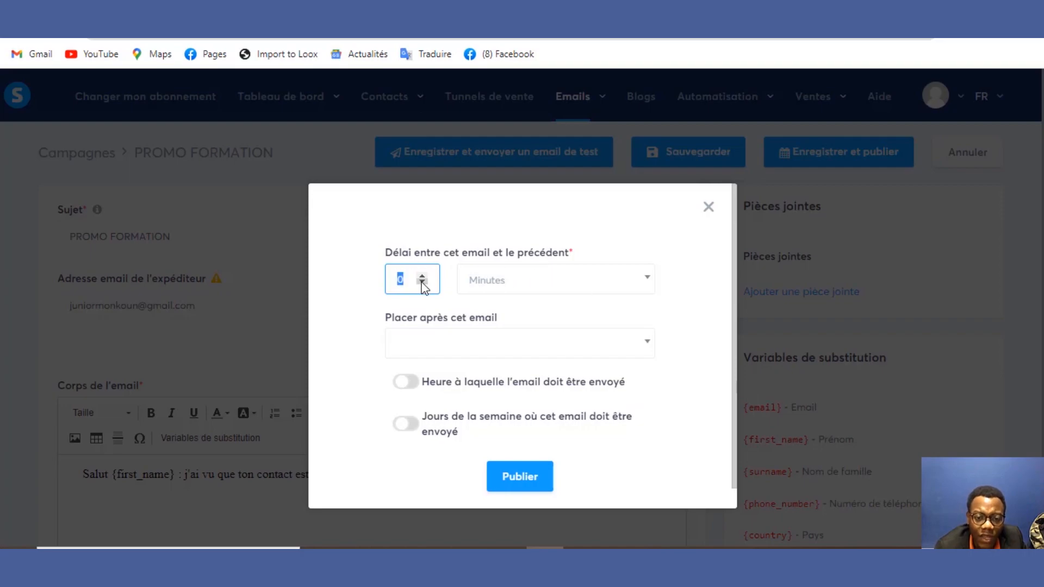
pyautogui.click(422, 276)
pyautogui.click(422, 275)
pyautogui.click(421, 275)
pyautogui.click(422, 275)
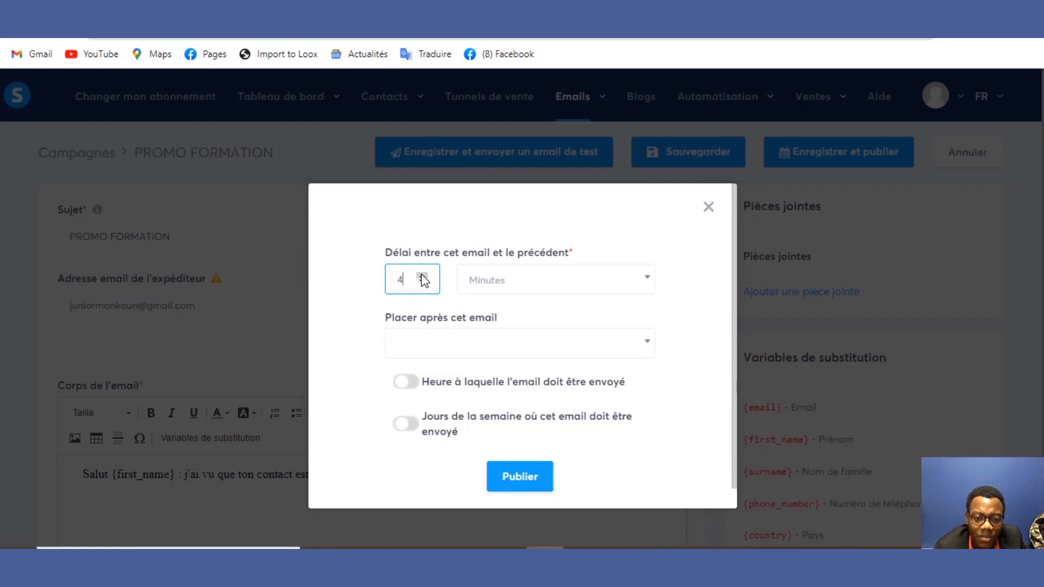
pyautogui.click(422, 276)
pyautogui.click(422, 276)
pyautogui.click(422, 276)
pyautogui.click(421, 276)
pyautogui.click(422, 275)
pyautogui.click(422, 275)
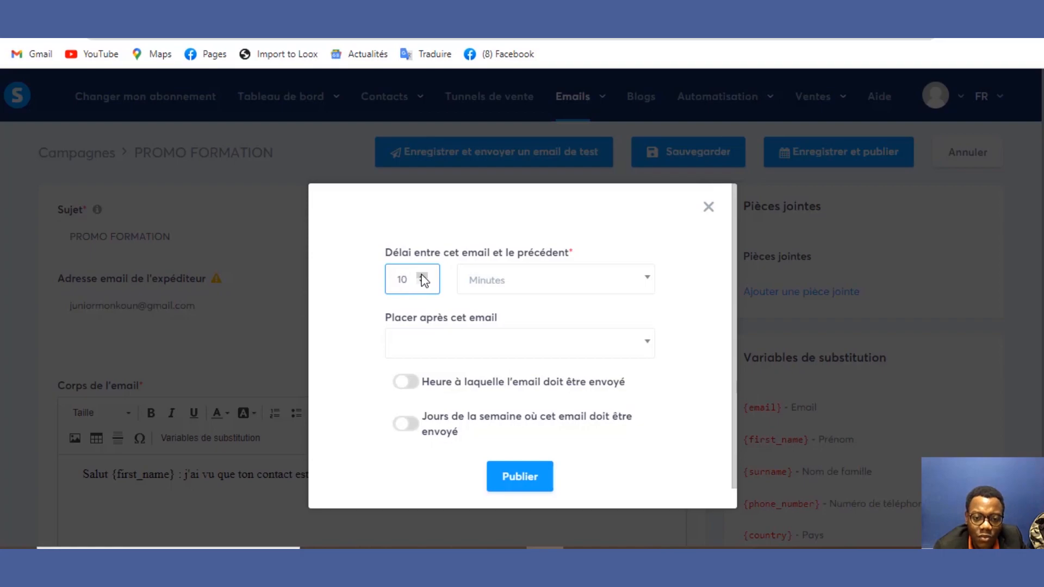
# Step: Leave 'Placer après cet email' and the fixed sending time unchanged, then publish the step
pyautogui.click(452, 348)
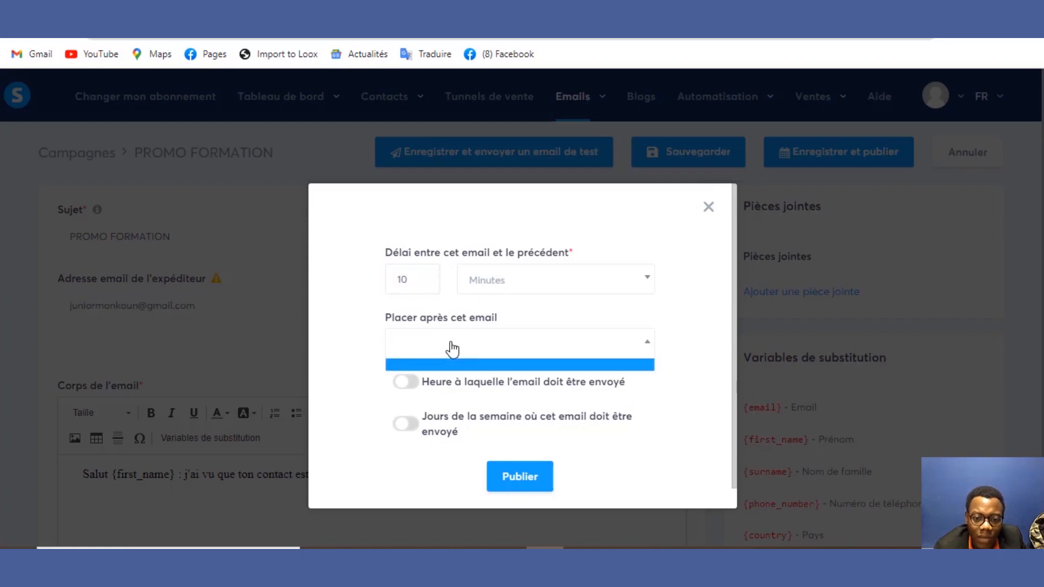
pyautogui.click(452, 348)
pyautogui.click(452, 348)
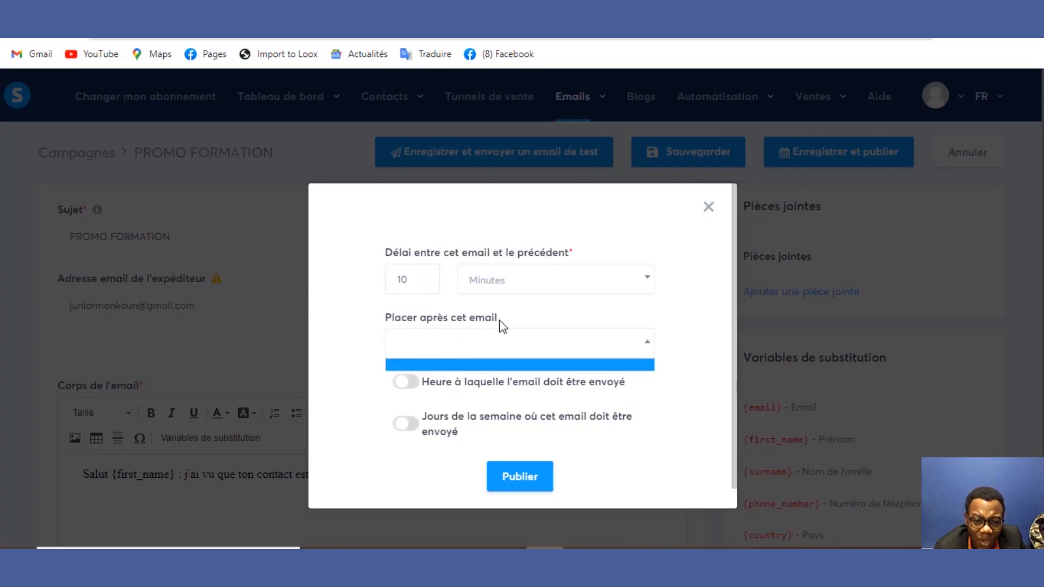
pyautogui.click(408, 390)
pyautogui.click(408, 390)
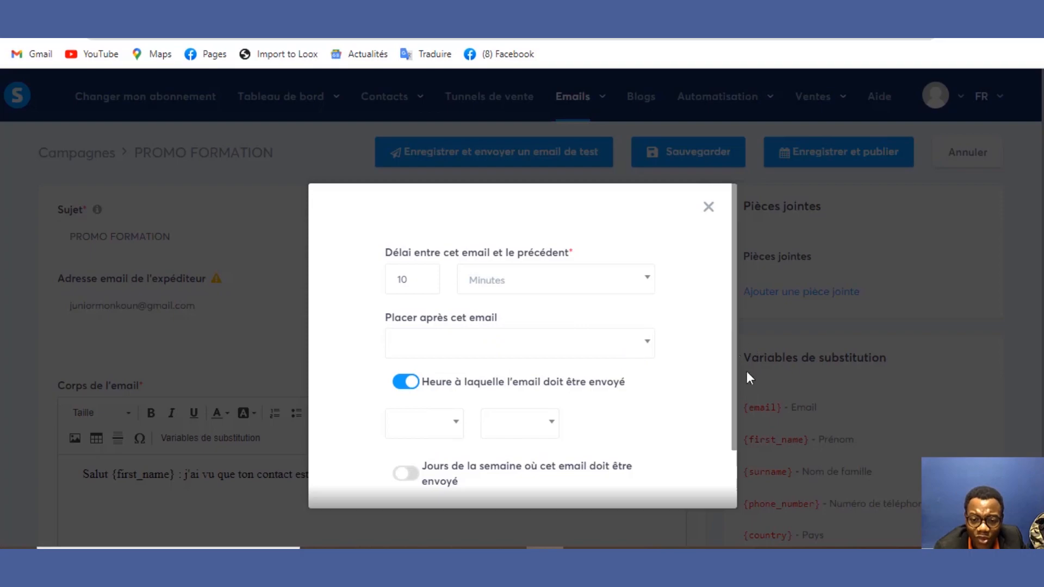
pyautogui.scroll(-2, 761, 402)
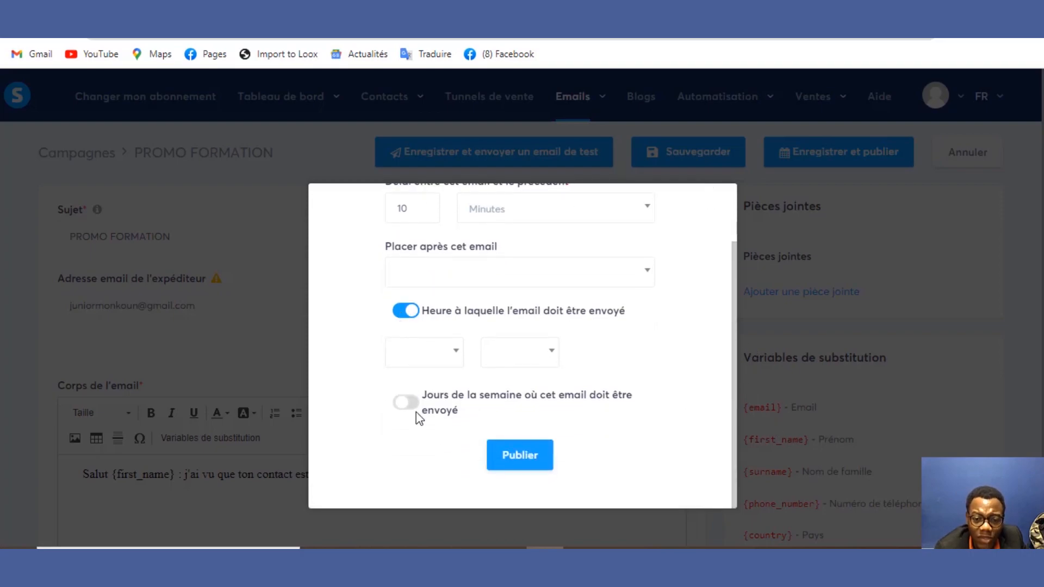
pyautogui.click(418, 315)
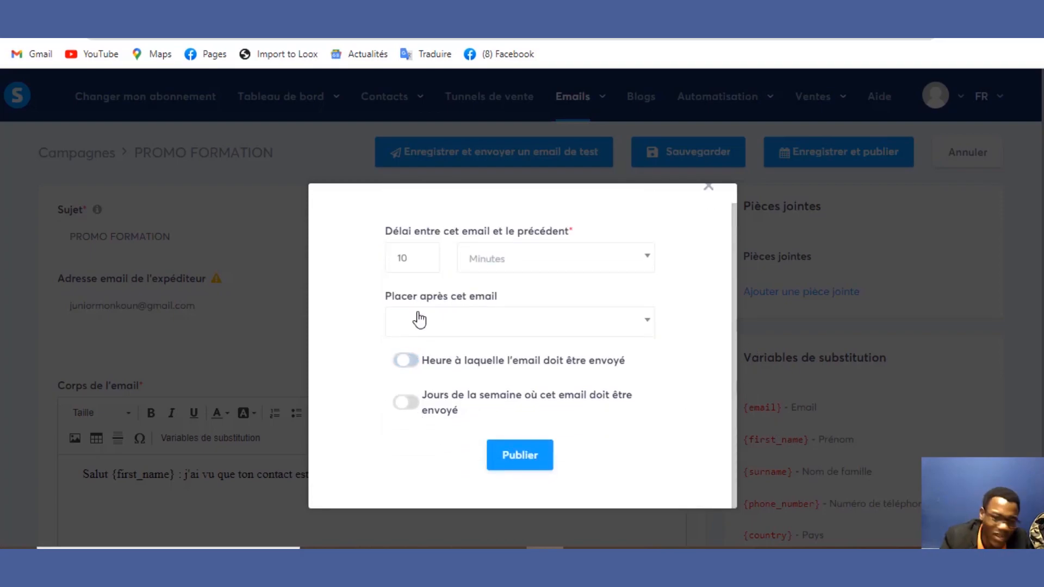
pyautogui.click(511, 457)
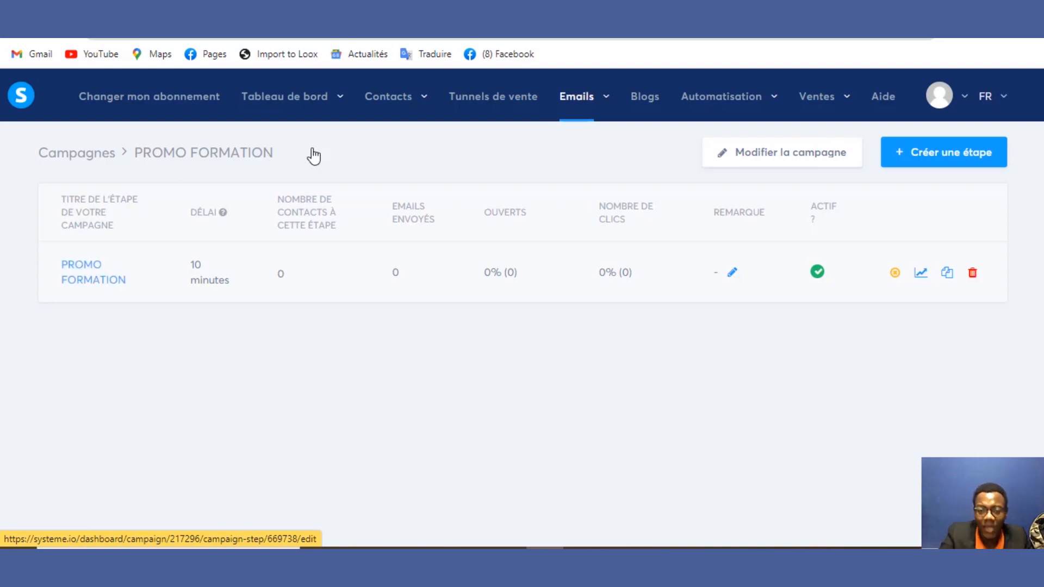
# Step: Reopen the PROMO FORMATION email step from the campaign steps table
pyautogui.moveTo(708, 109)
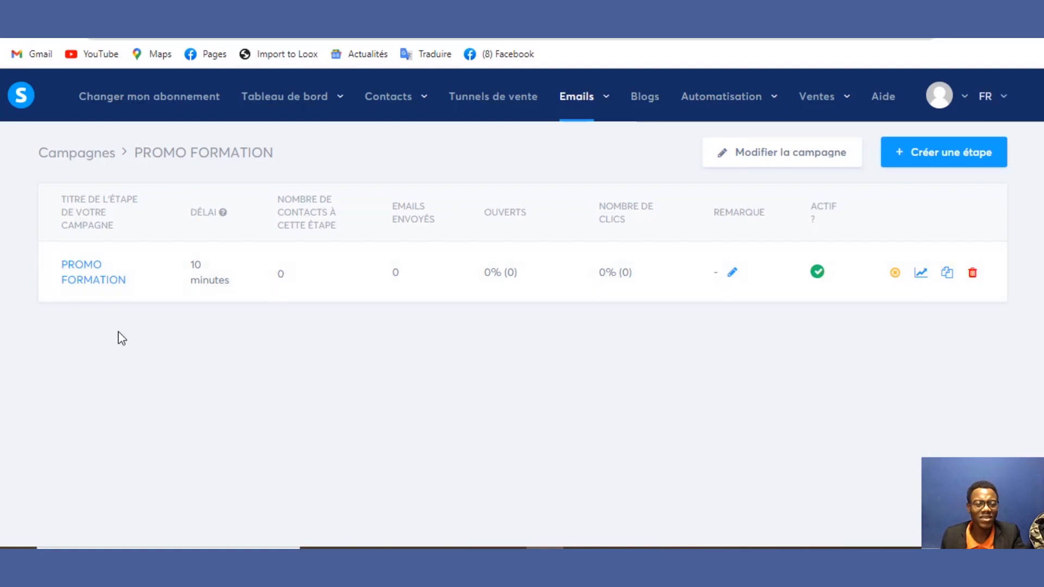
pyautogui.click(123, 282)
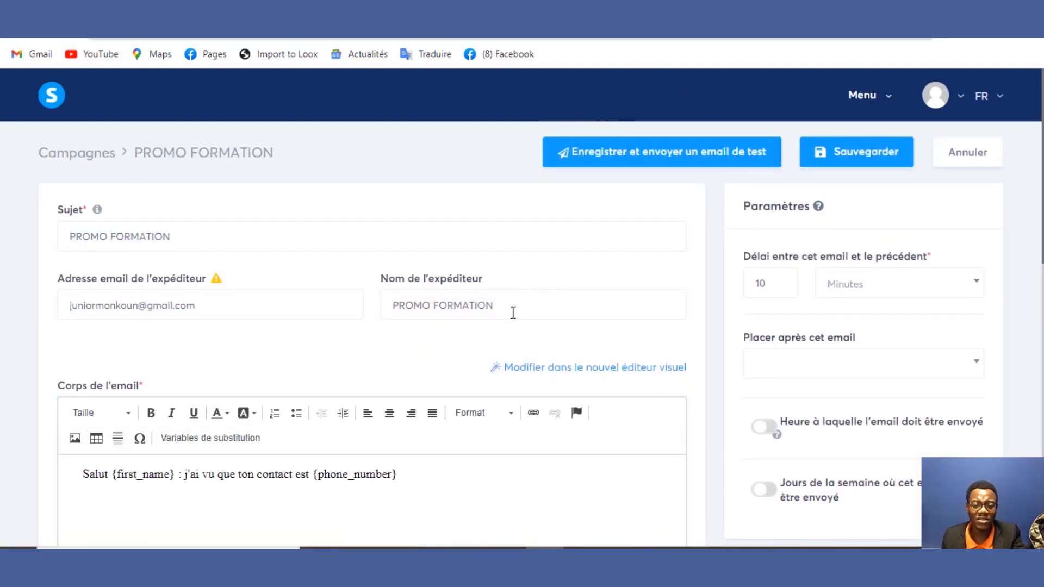
pyautogui.moveTo(512, 313); pyautogui.dragTo(303, 296)
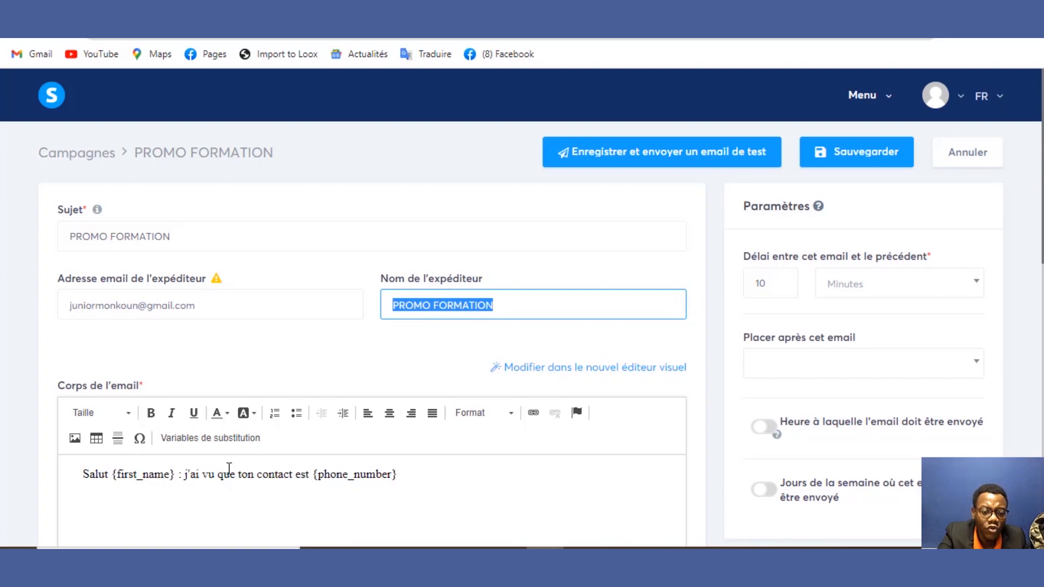
pyautogui.moveTo(235, 478); pyautogui.dragTo(419, 477)
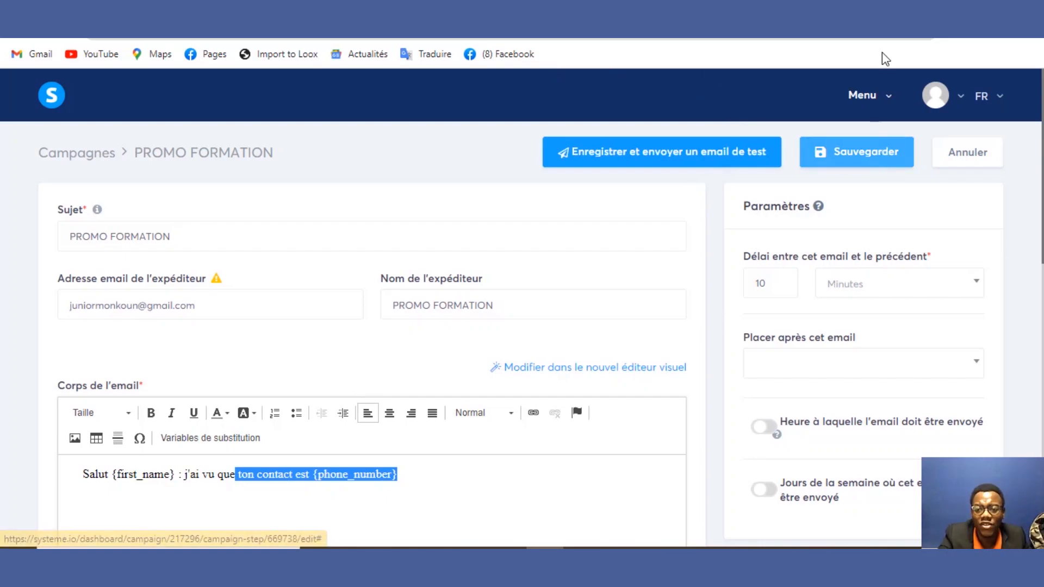
pyautogui.click(889, 98)
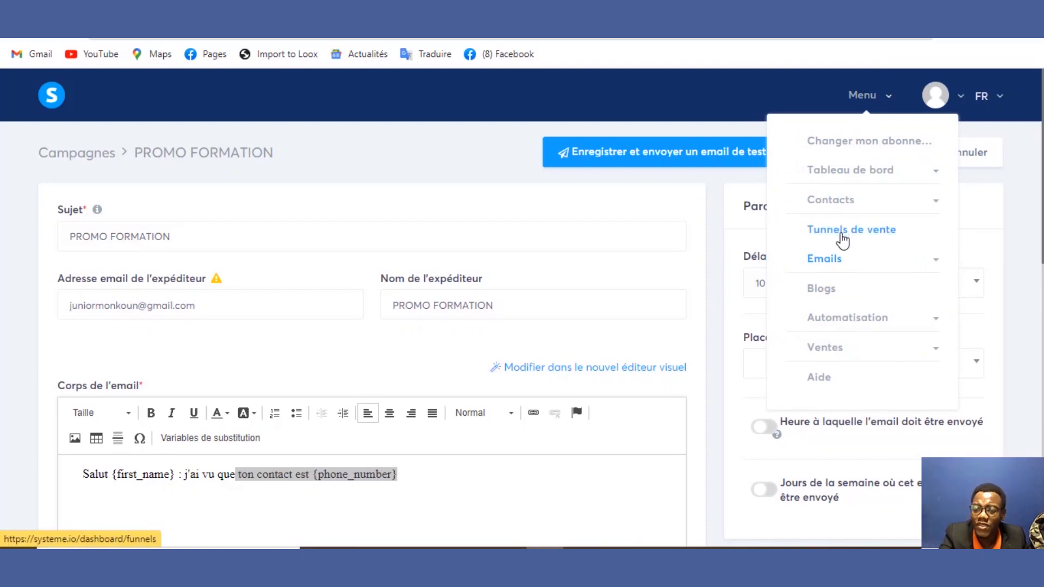
# Step: Start a new sales tunnel with the Vendre goal from Tunnels de vente
pyautogui.click(842, 239)
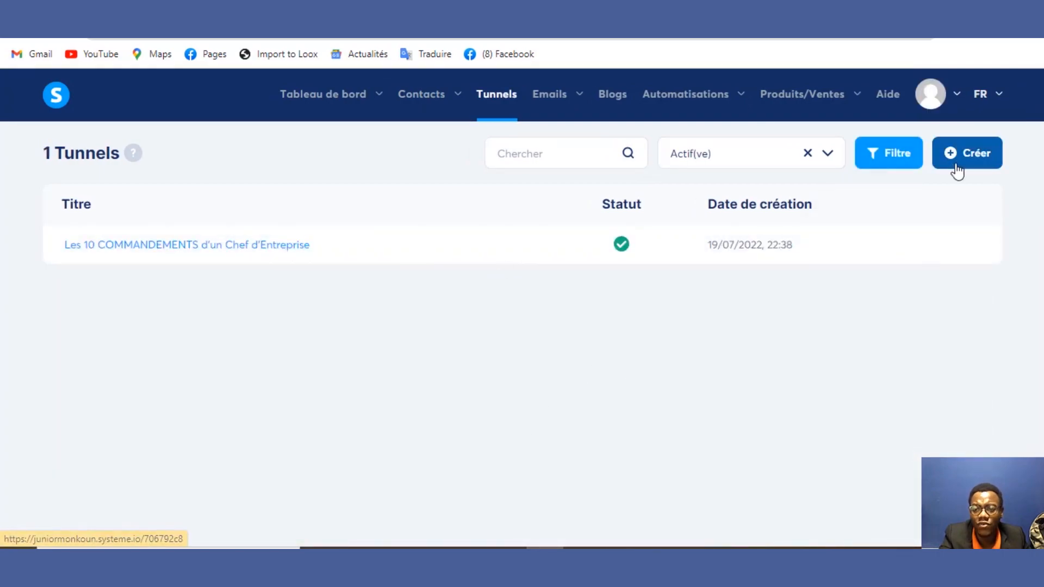
pyautogui.click(977, 167)
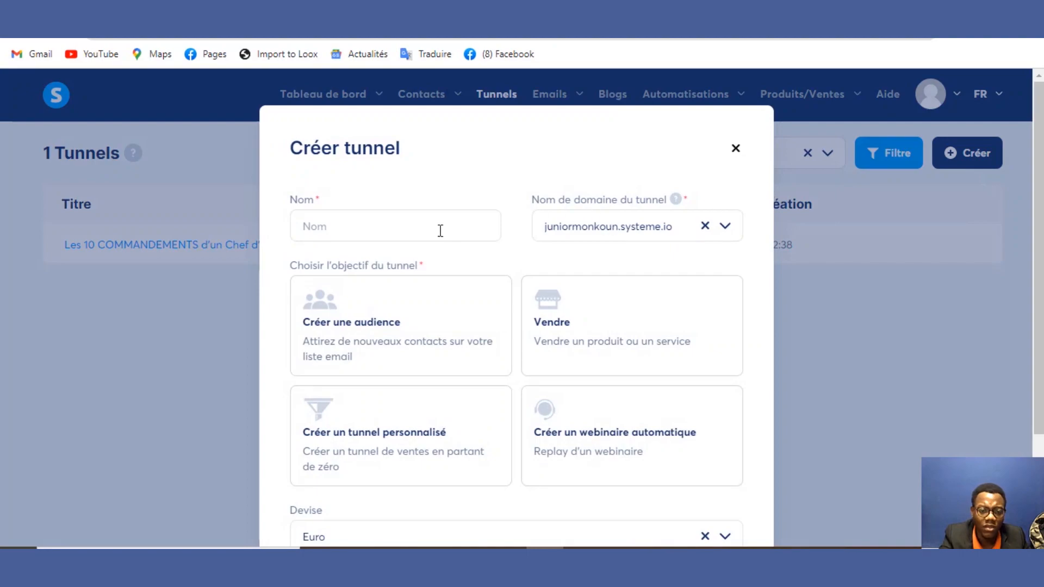
pyautogui.scroll(-3, 426, 217)
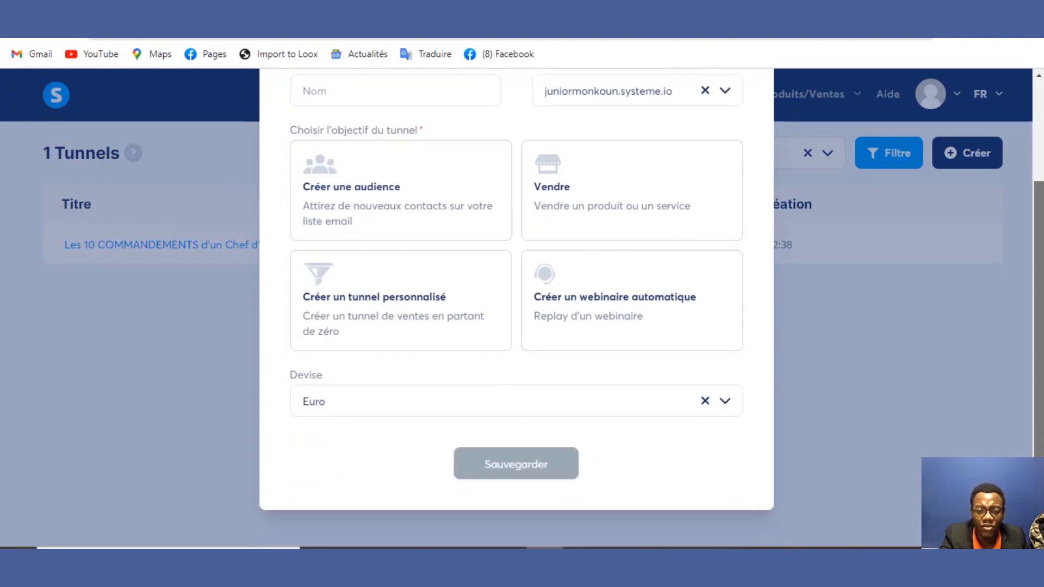
pyautogui.scroll(2, 517, 299)
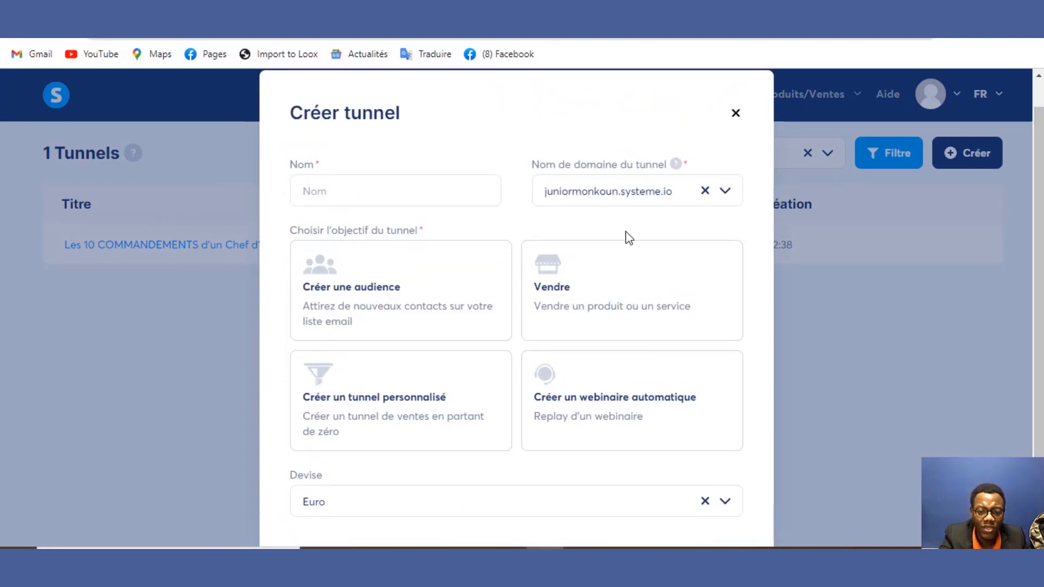
pyautogui.click(565, 314)
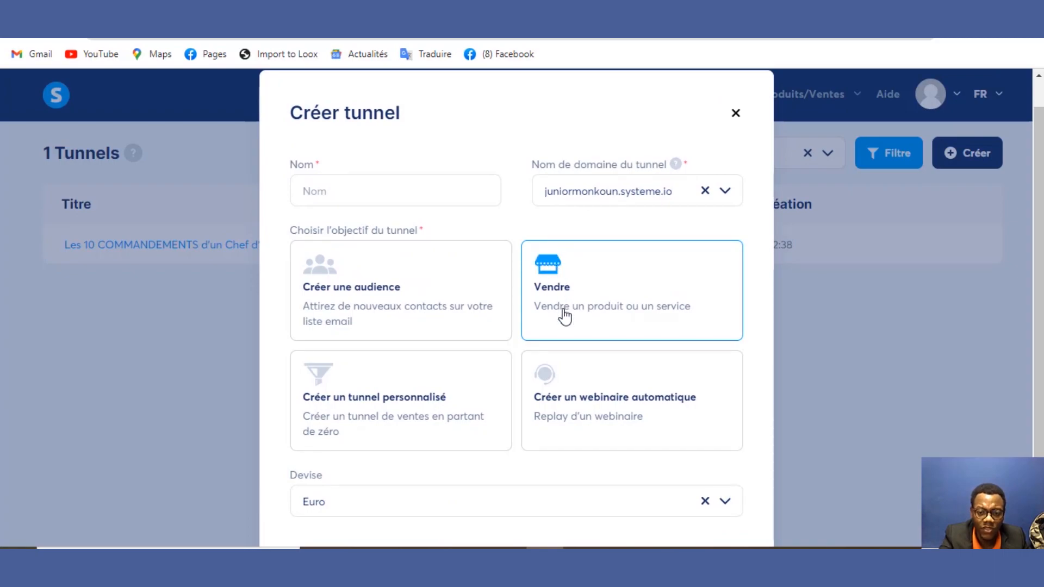
# Step: Name the tunnel 'test', try saving it, and close the form after the plan refuses it
pyautogui.click(406, 198)
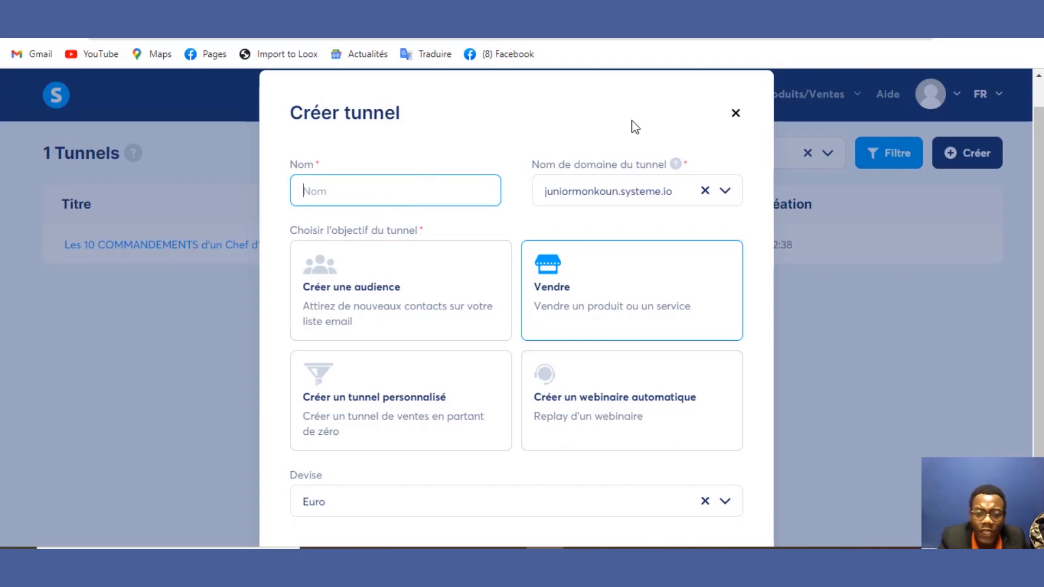
pyautogui.click(605, 191)
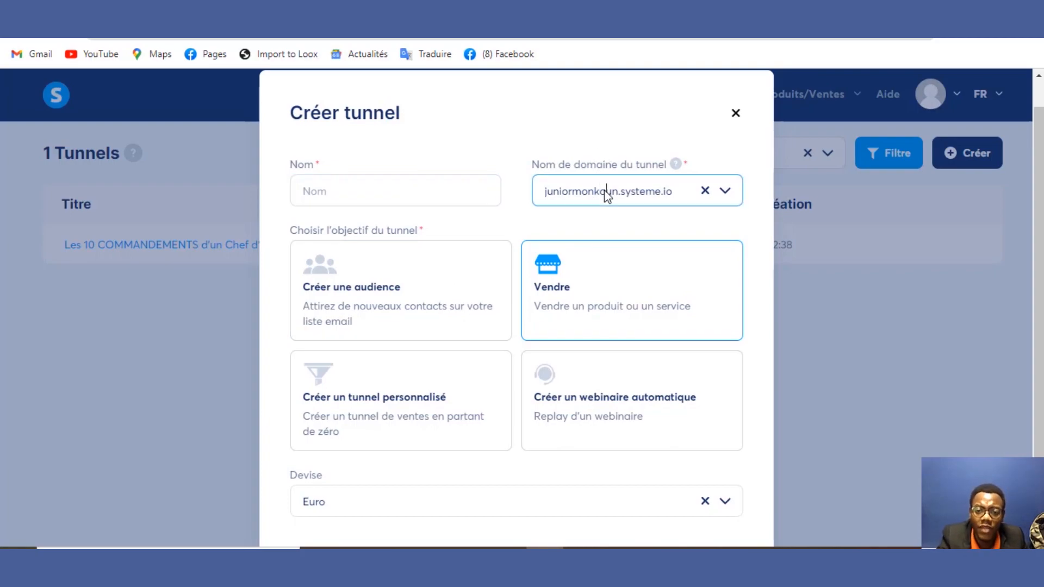
pyautogui.click(731, 193)
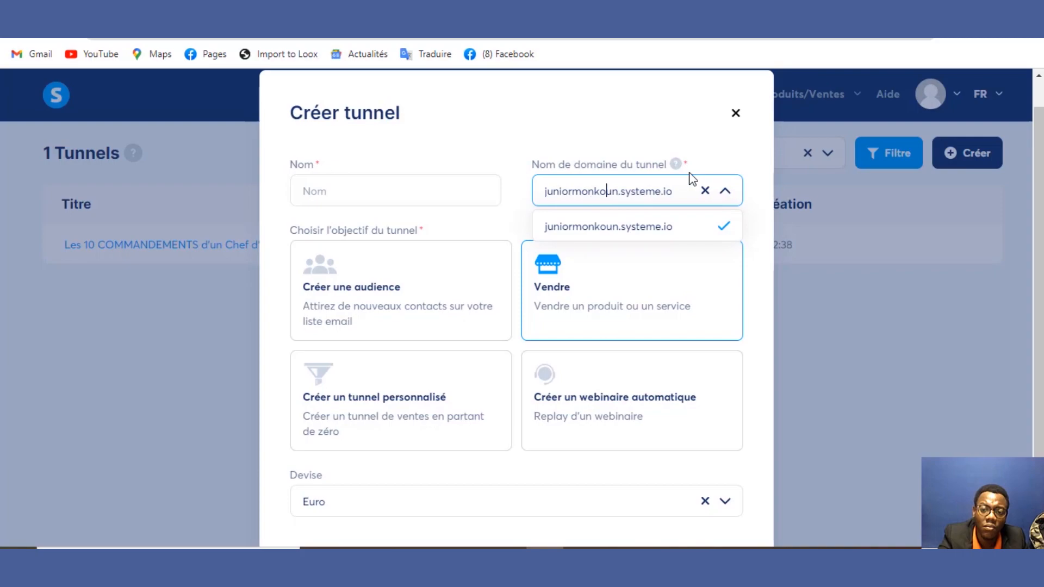
pyautogui.click(350, 197)
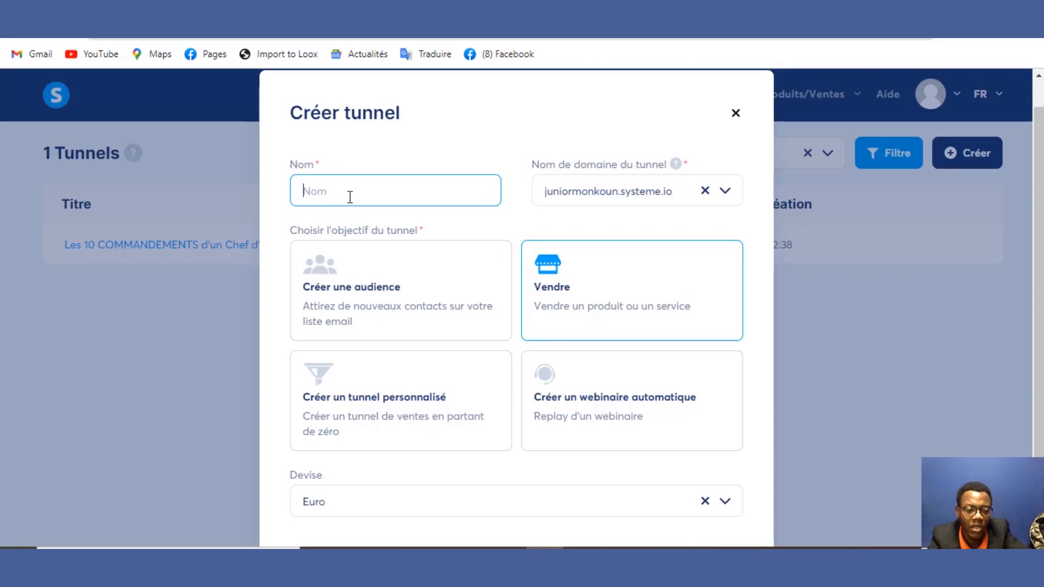
pyautogui.write('test')
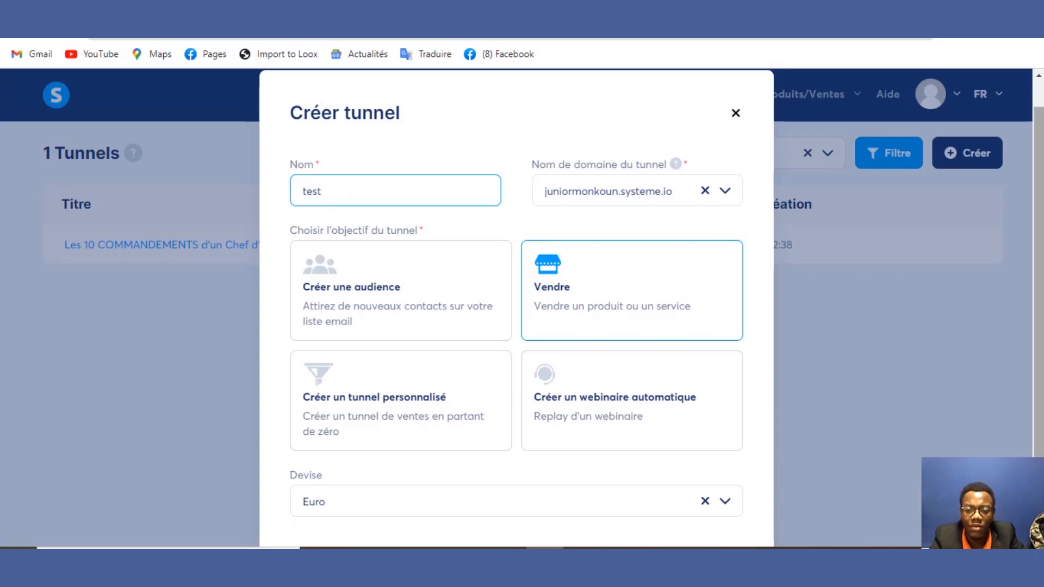
pyautogui.scroll(-2, 1038, 166)
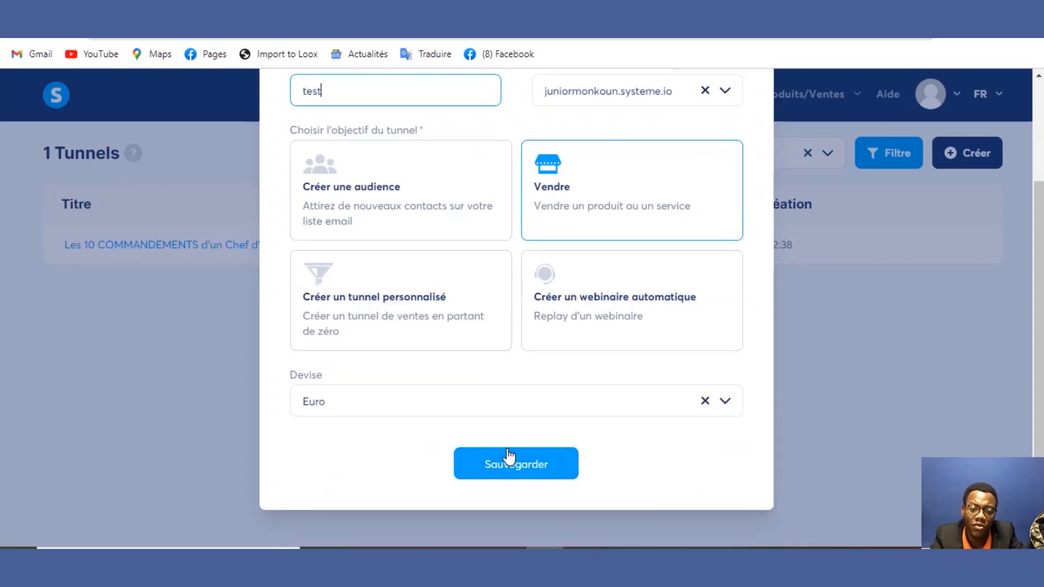
pyautogui.click(475, 409)
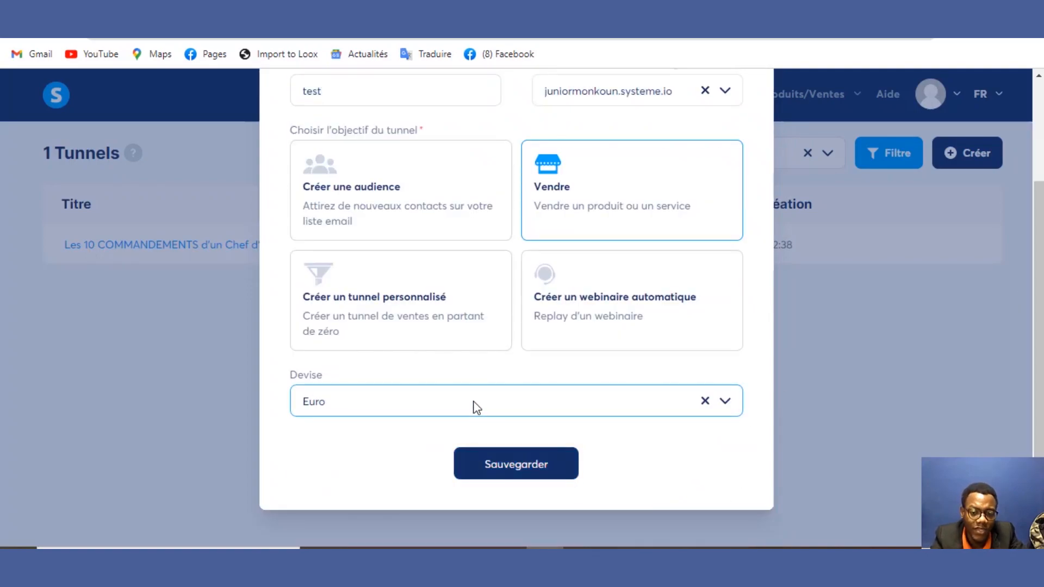
pyautogui.click(525, 480)
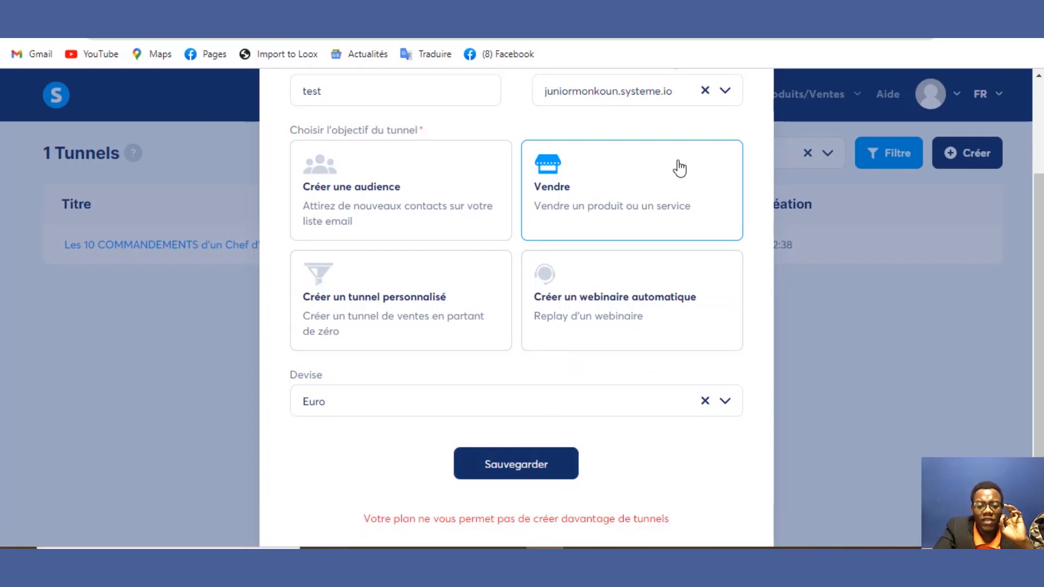
pyautogui.click(726, 91)
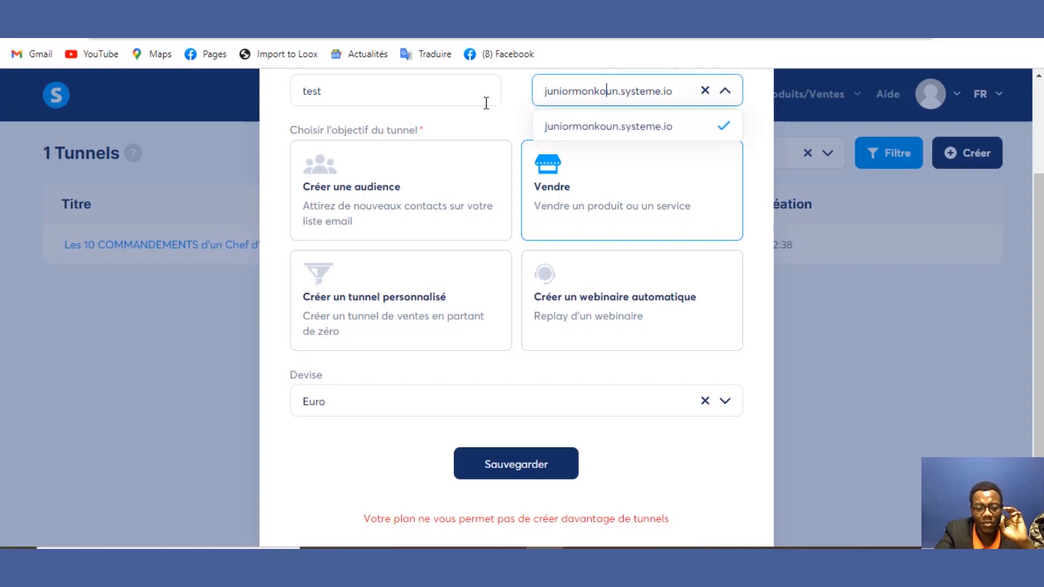
pyautogui.click(921, 308)
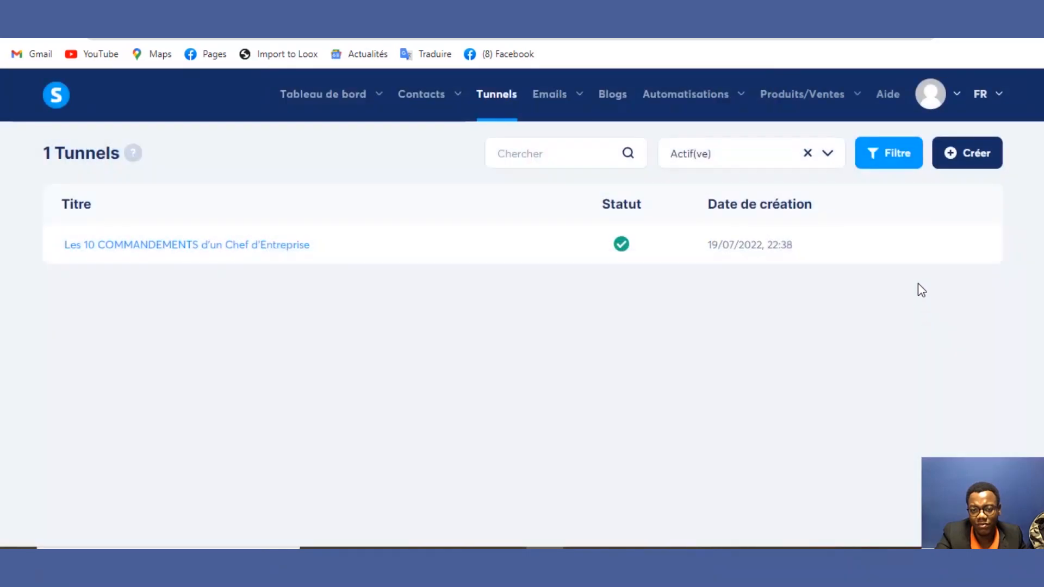
# Step: Deactivate the tunnel 'Les 10 COMMANDEMENTS d'un Chef d'Entreprise' and reload the Tunnels list
pyautogui.click(976, 245)
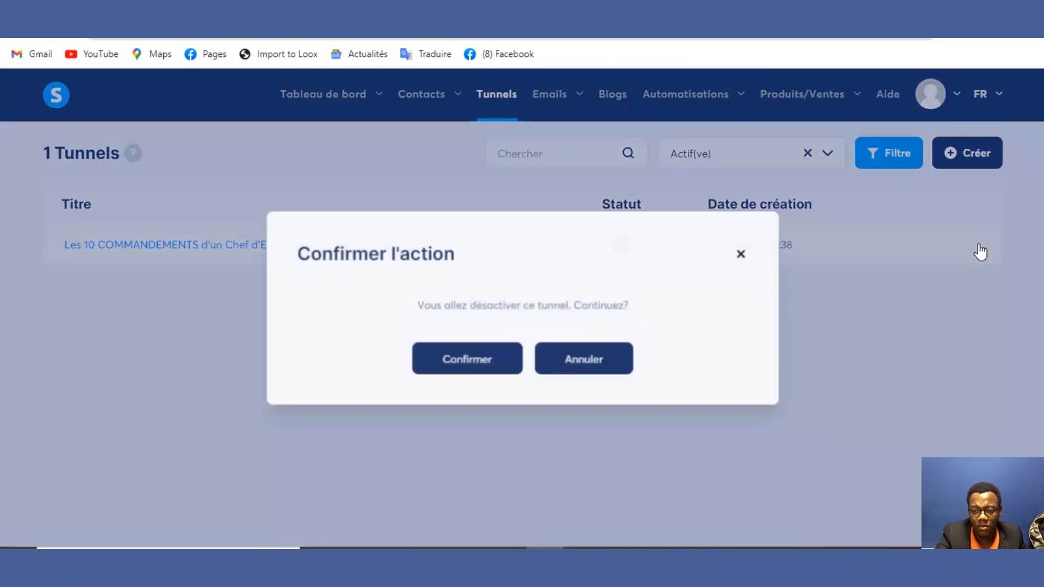
pyautogui.click(477, 361)
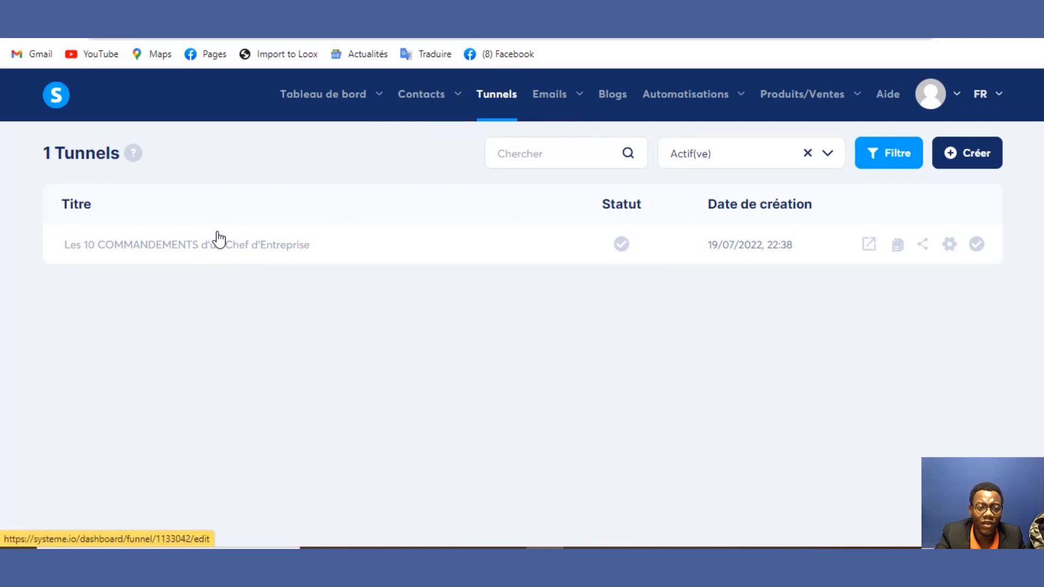
pyautogui.click(61, 38)
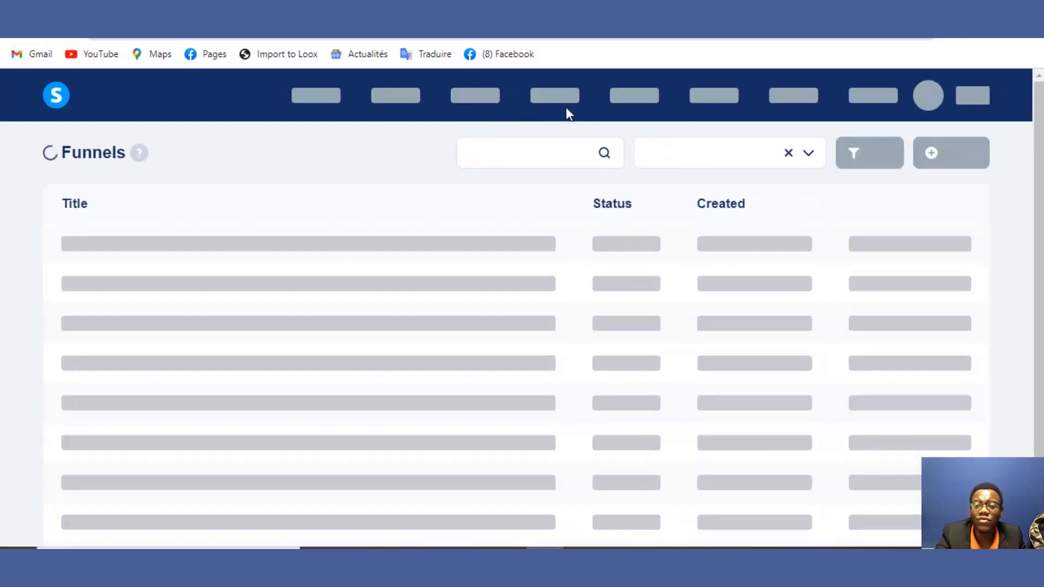
pyautogui.moveTo(988, 86)
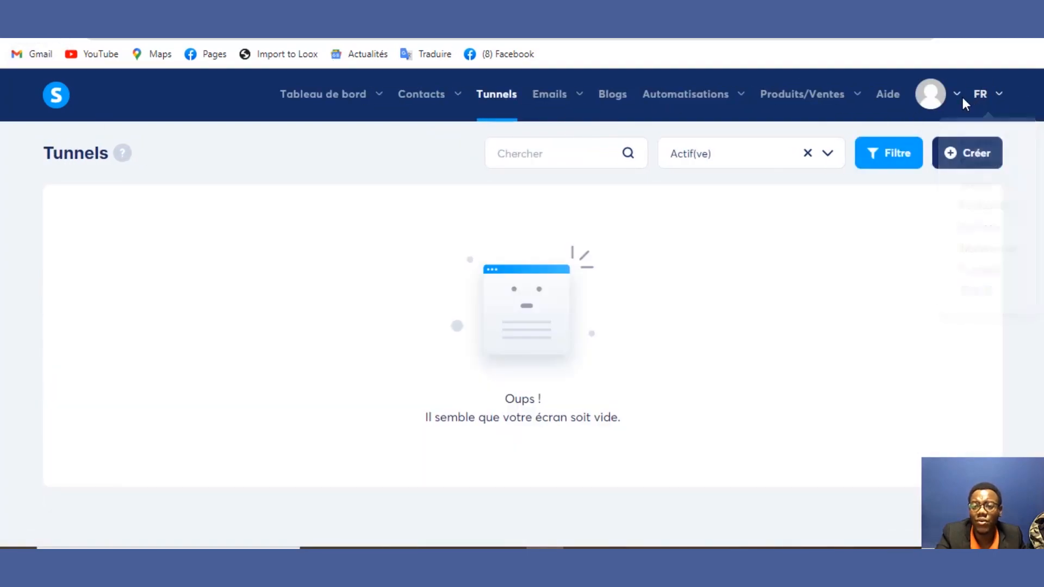
pyautogui.moveTo(945, 98)
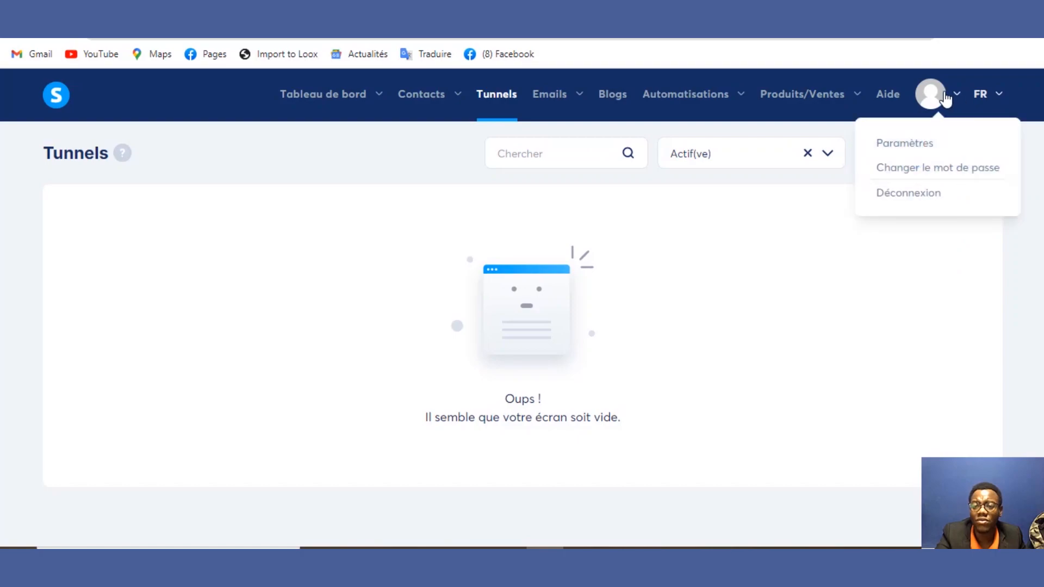
pyautogui.click(918, 142)
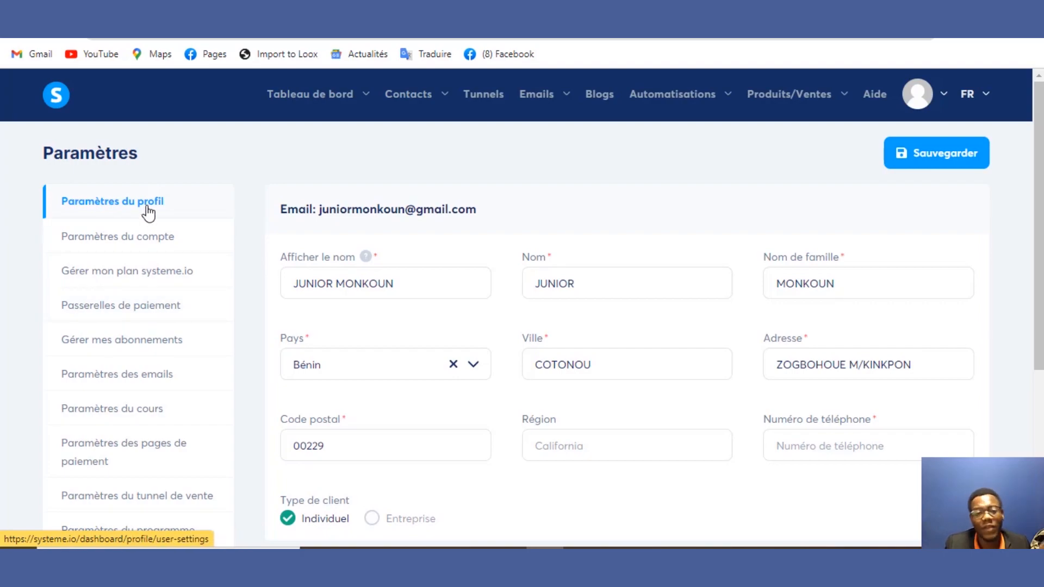
pyautogui.moveTo(288, 90)
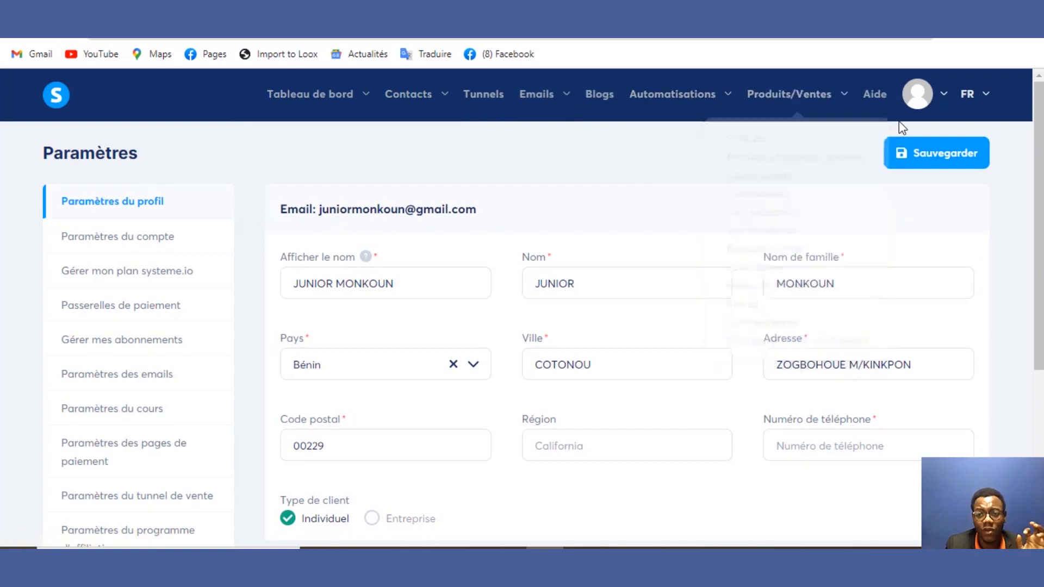
pyautogui.moveTo(918, 93)
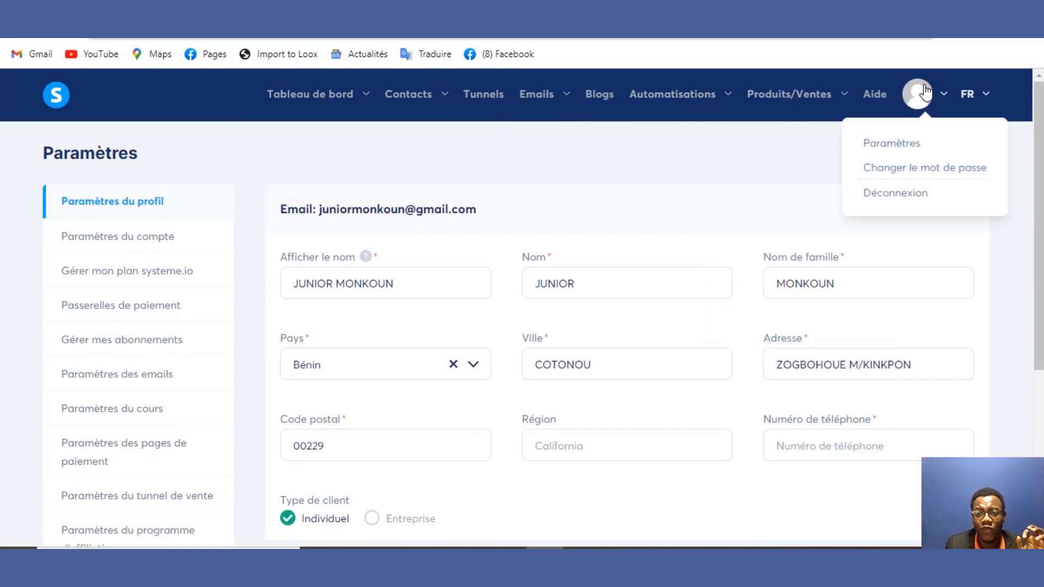
pyautogui.click(891, 143)
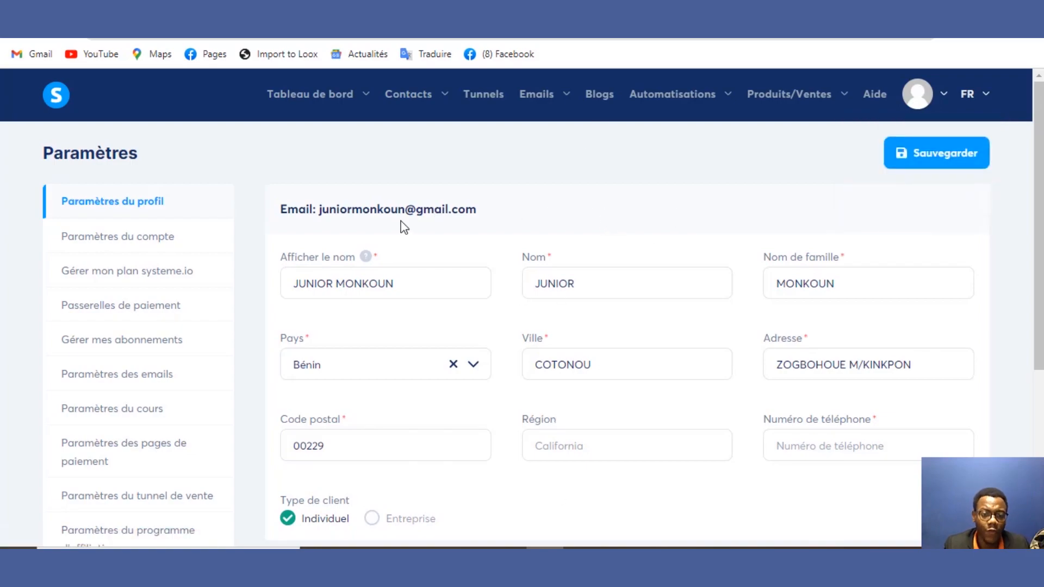
pyautogui.moveTo(419, 286); pyautogui.dragTo(268, 295)
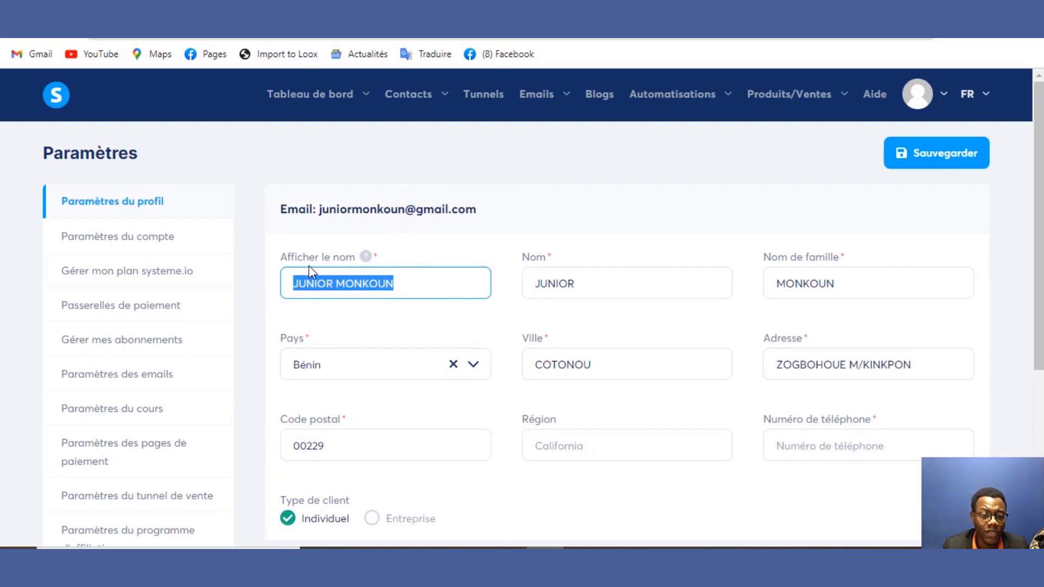
pyautogui.click(606, 283)
pyautogui.doubleClick(538, 296)
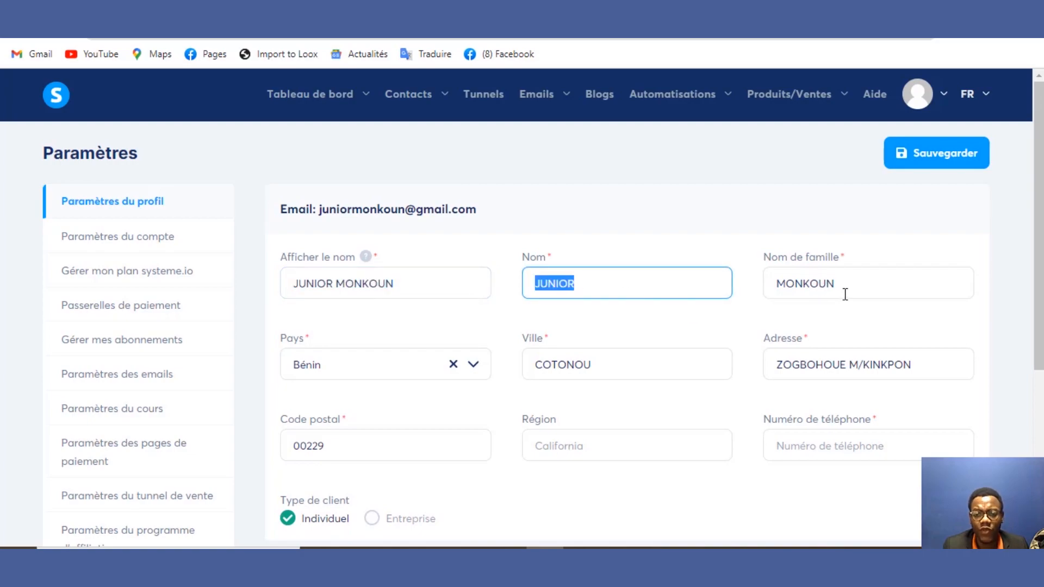
pyautogui.click(864, 284)
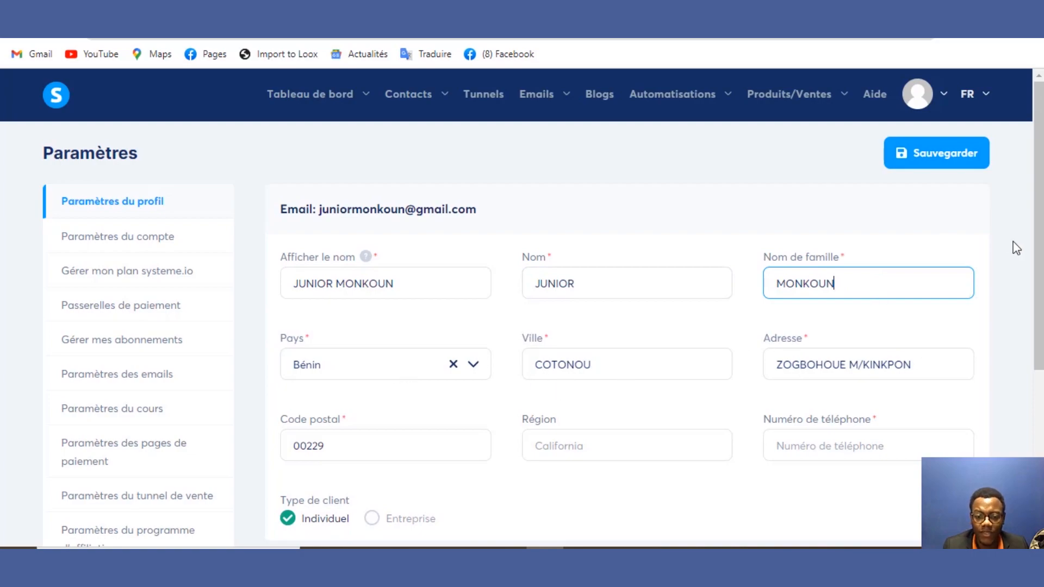
pyautogui.scroll(-2, 1036, 228)
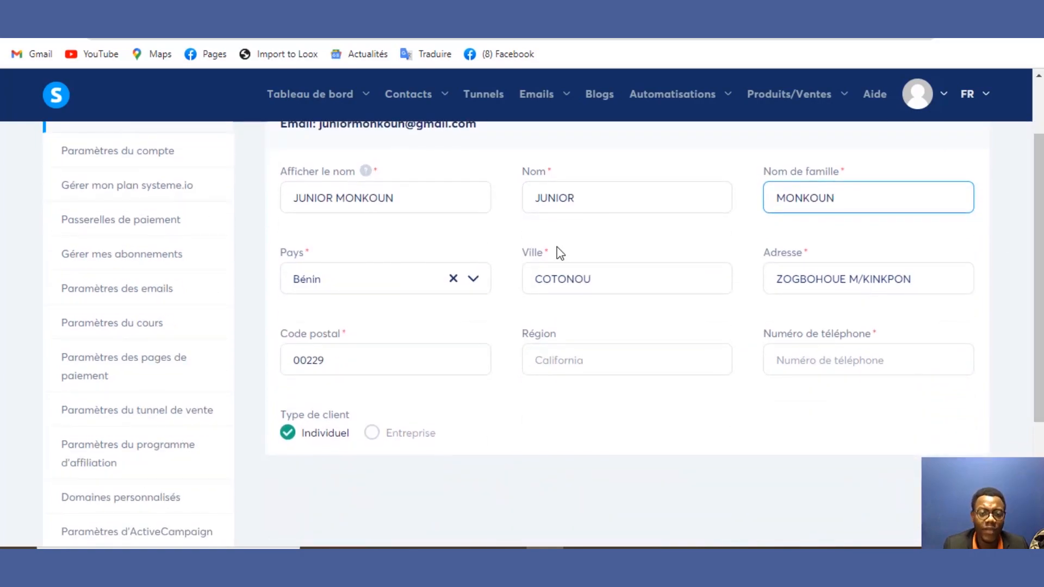
pyautogui.click(377, 361)
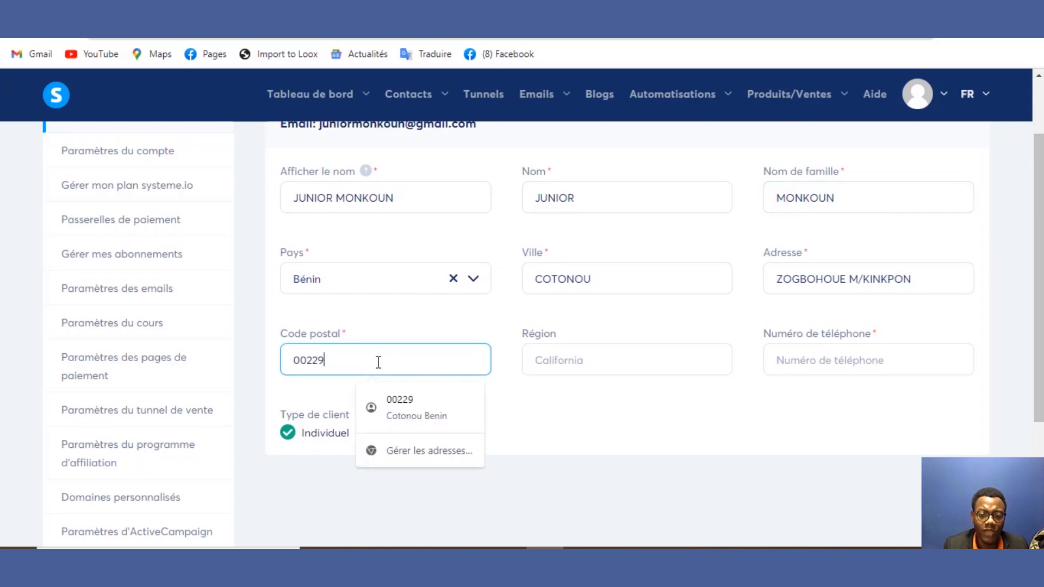
pyautogui.click(538, 361)
pyautogui.click(791, 361)
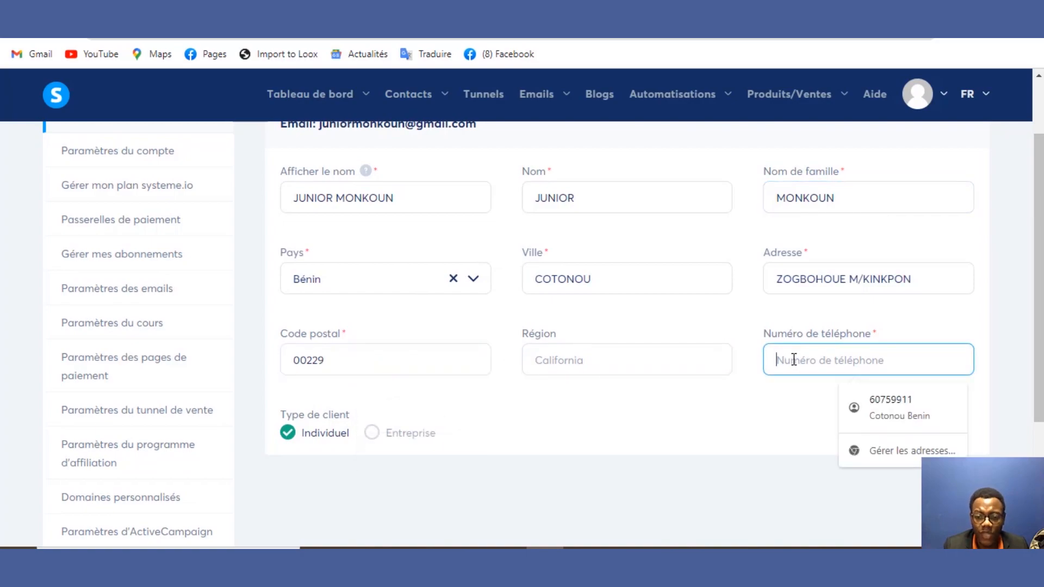
pyautogui.click(673, 435)
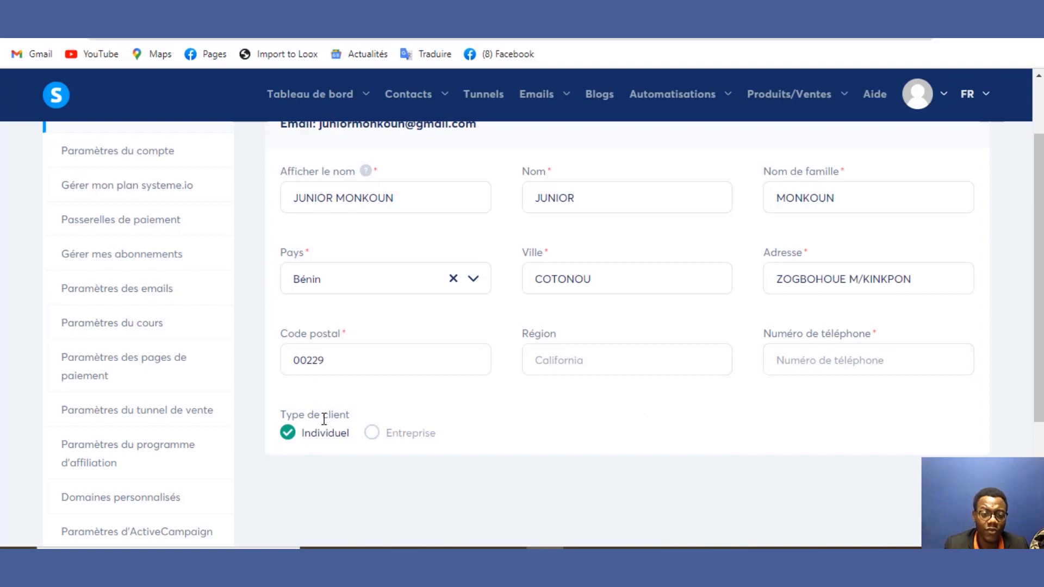
pyautogui.click(373, 434)
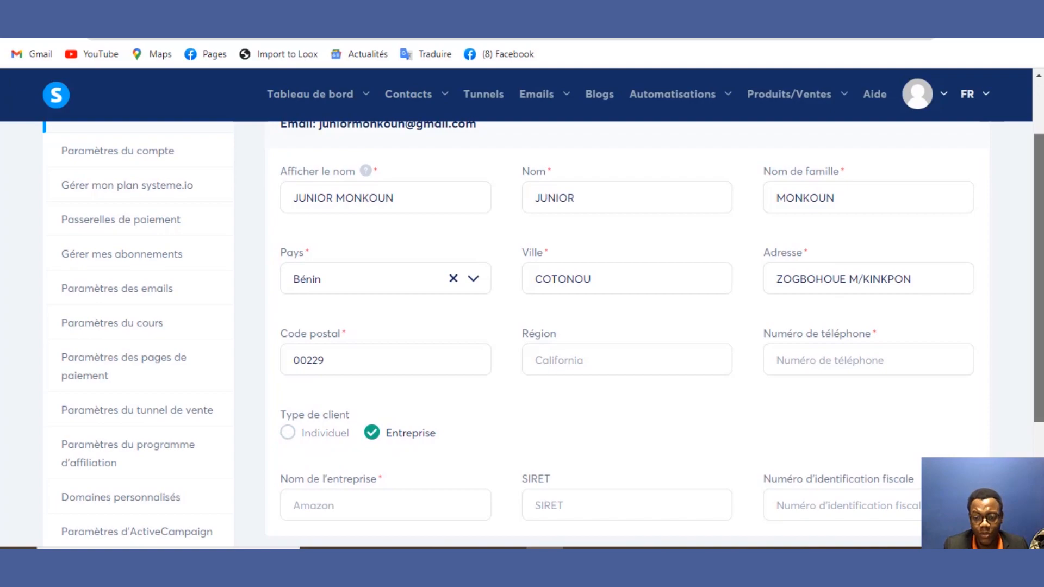
pyautogui.moveTo(1038, 272); pyautogui.dragTo(1038, 383)
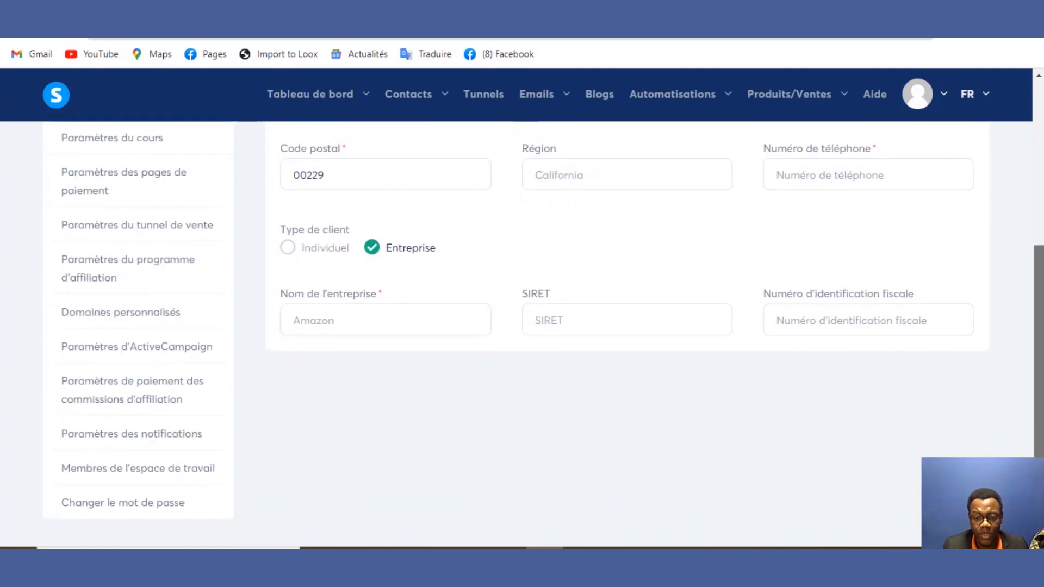
pyautogui.click(448, 325)
pyautogui.click(561, 324)
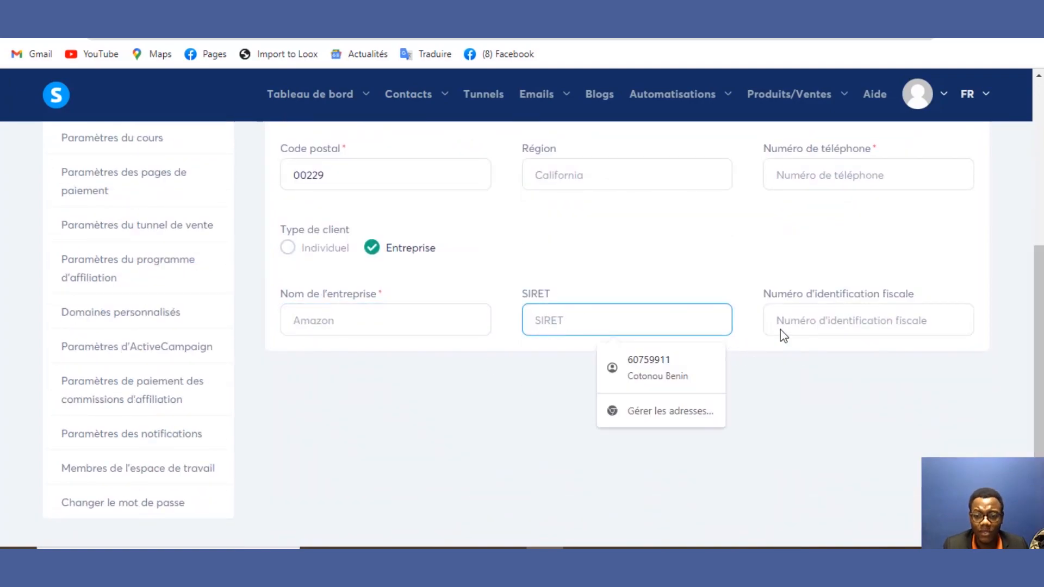
pyautogui.click(797, 332)
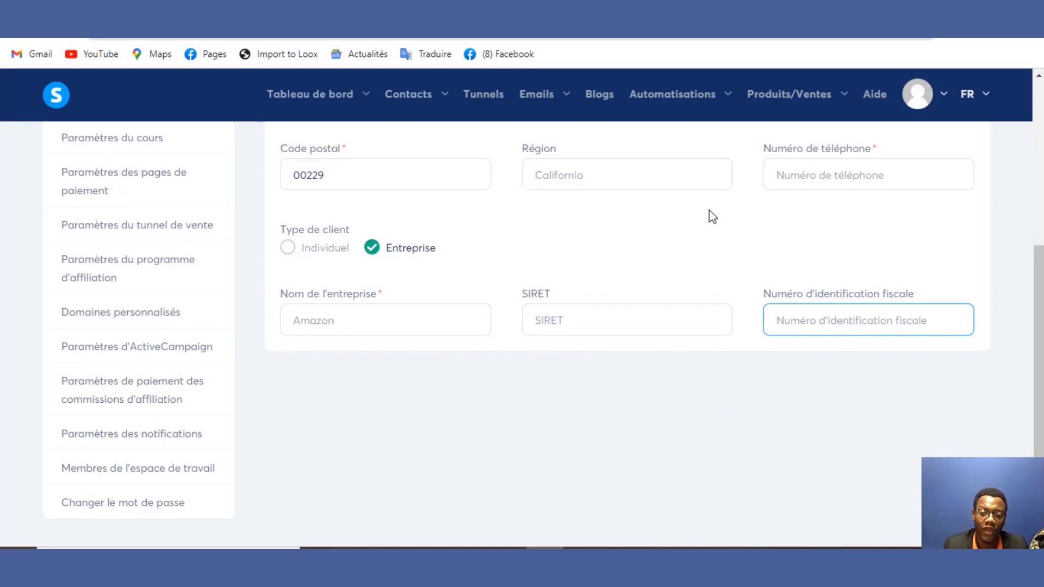
pyautogui.click(288, 248)
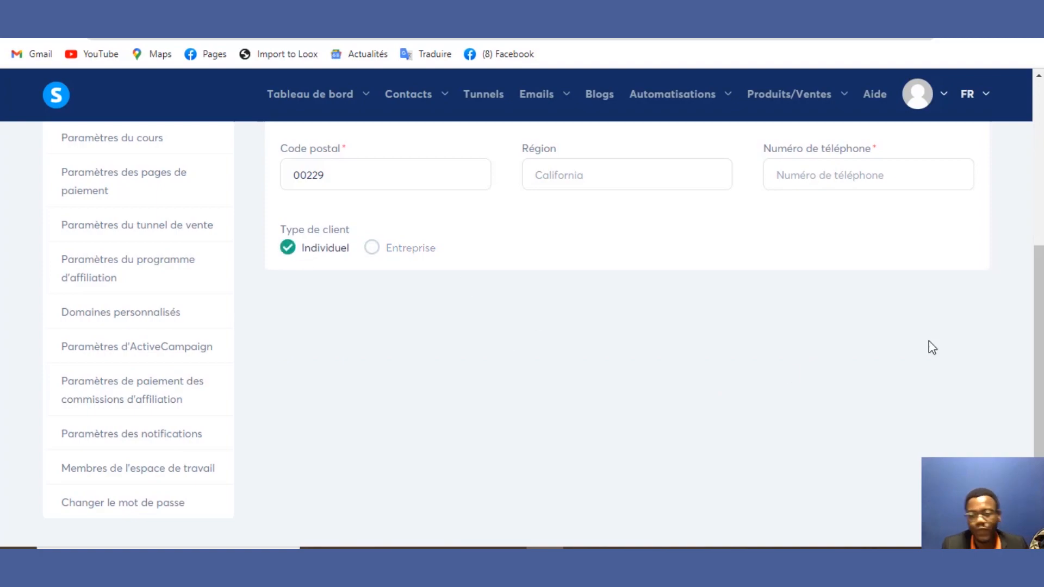
pyautogui.scroll(5, 625, 326)
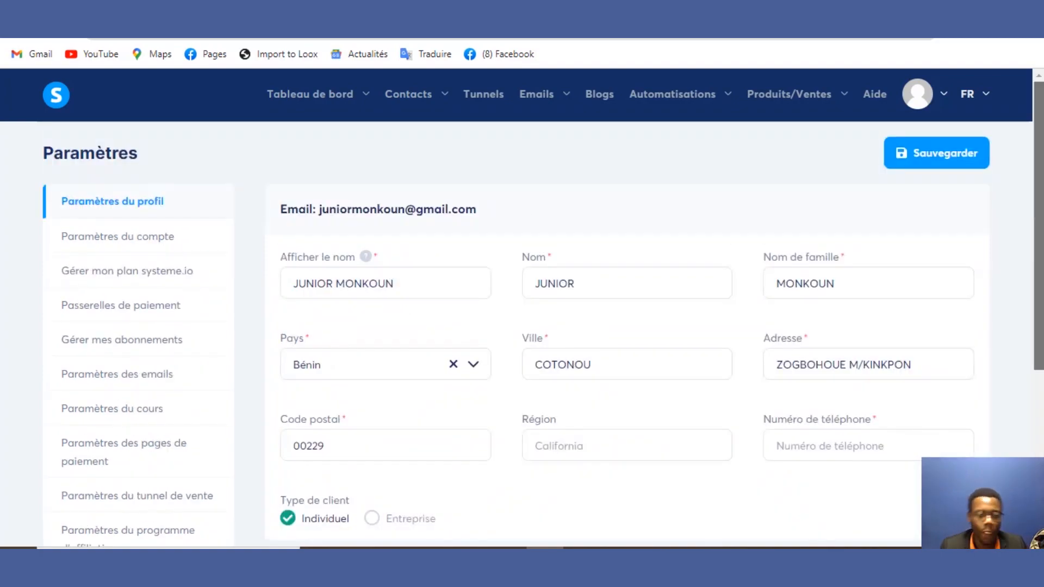
pyautogui.click(135, 243)
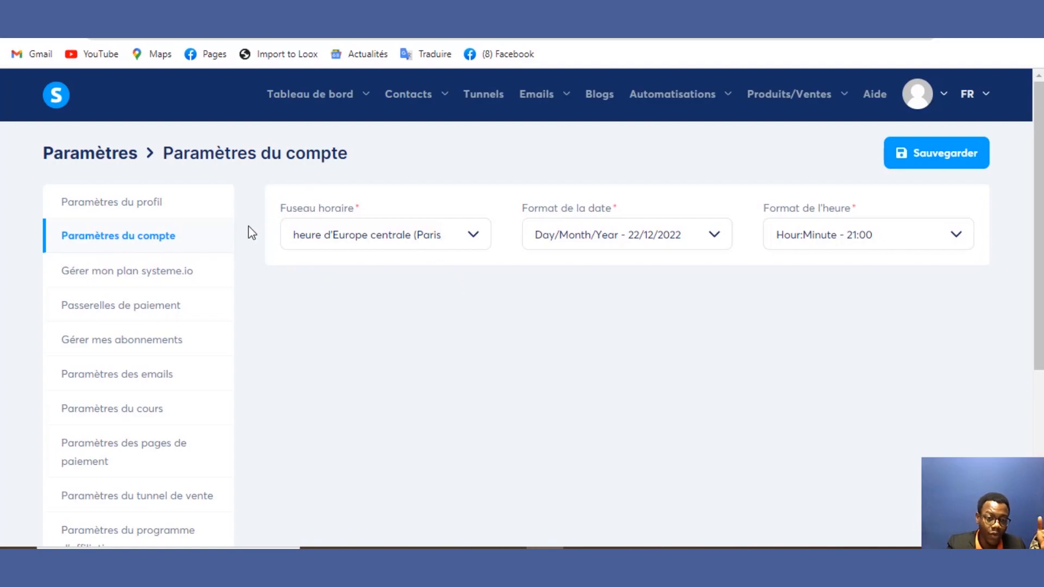
pyautogui.click(336, 241)
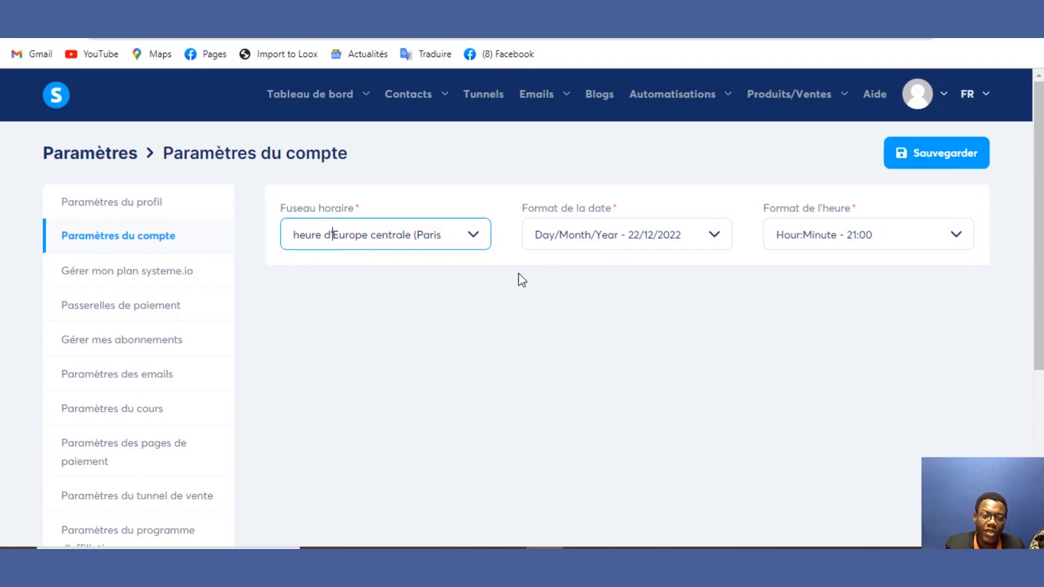
pyautogui.click(183, 283)
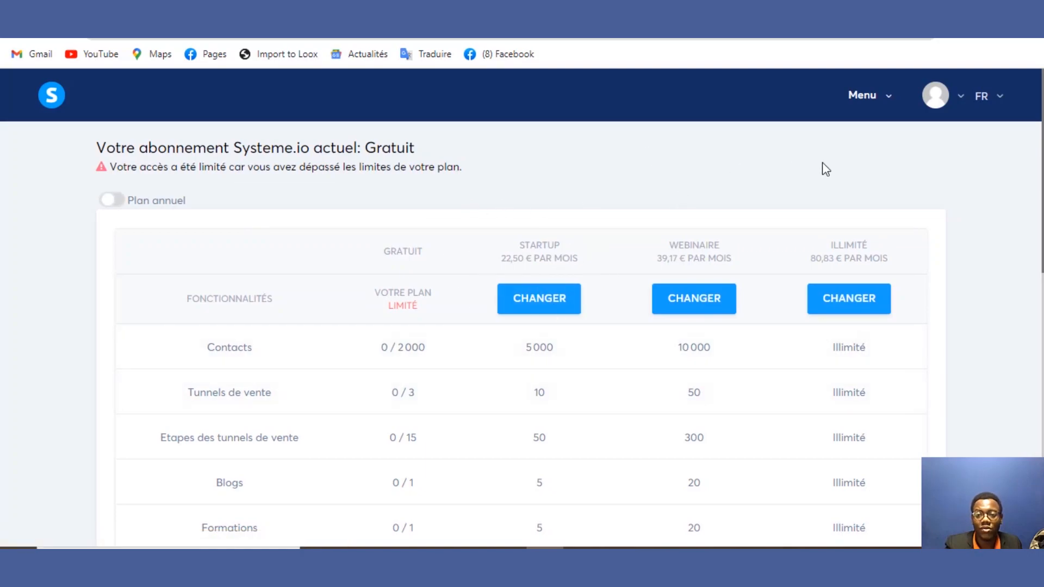
pyautogui.moveTo(935, 100)
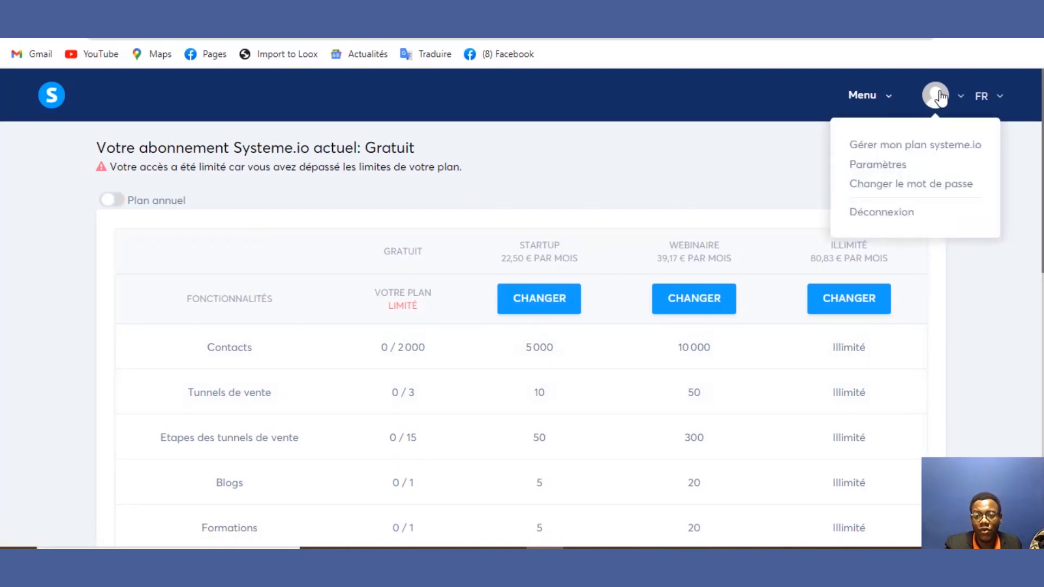
pyautogui.click(919, 169)
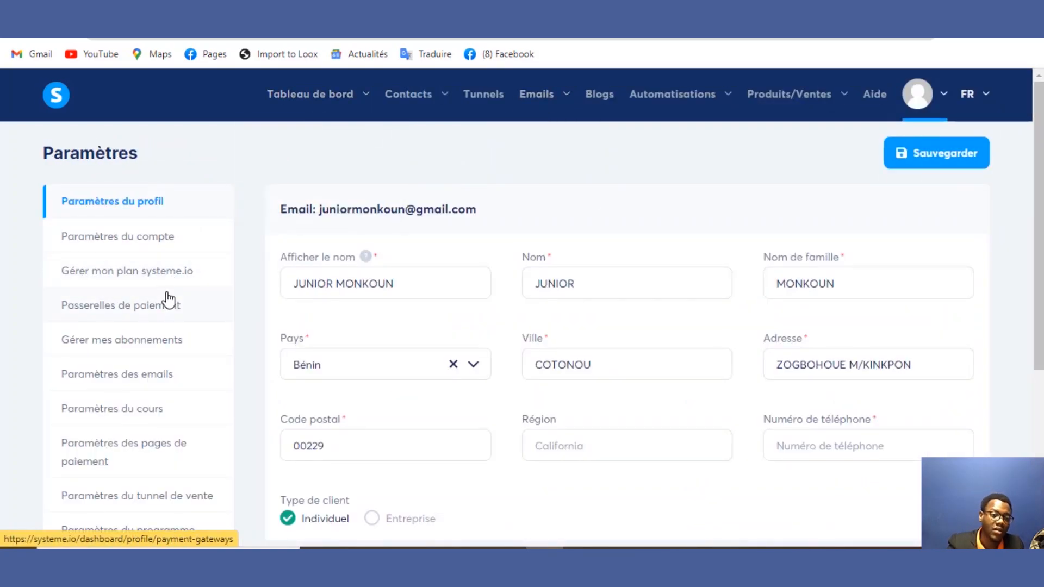
pyautogui.click(169, 308)
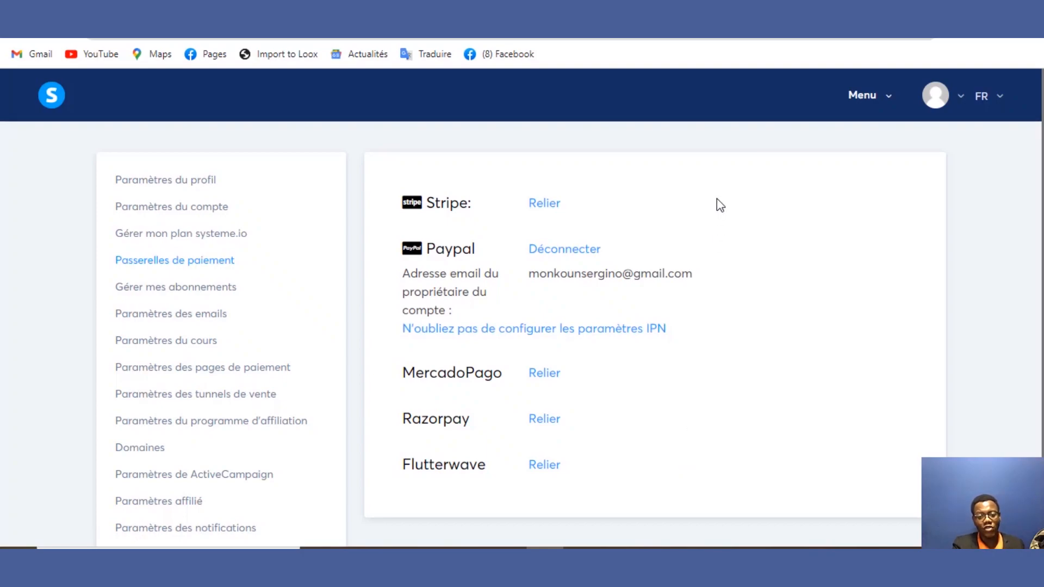
# Step: Review the Stripe connection option, leaving Paypal as the only connected gateway
pyautogui.moveTo(510, 197); pyautogui.dragTo(683, 206)
pyautogui.click(682, 206)
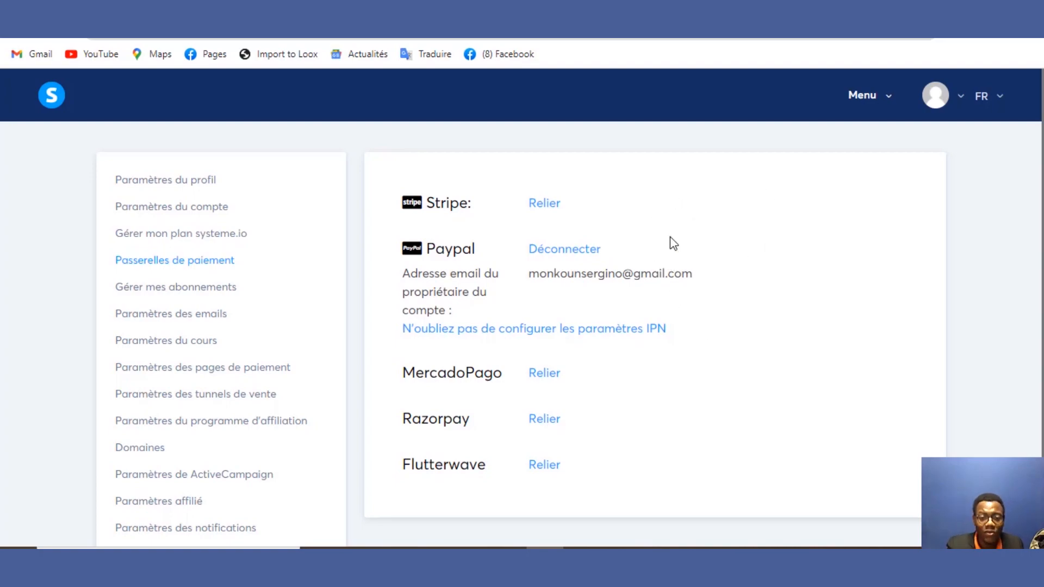
pyautogui.moveTo(605, 202); pyautogui.dragTo(538, 212)
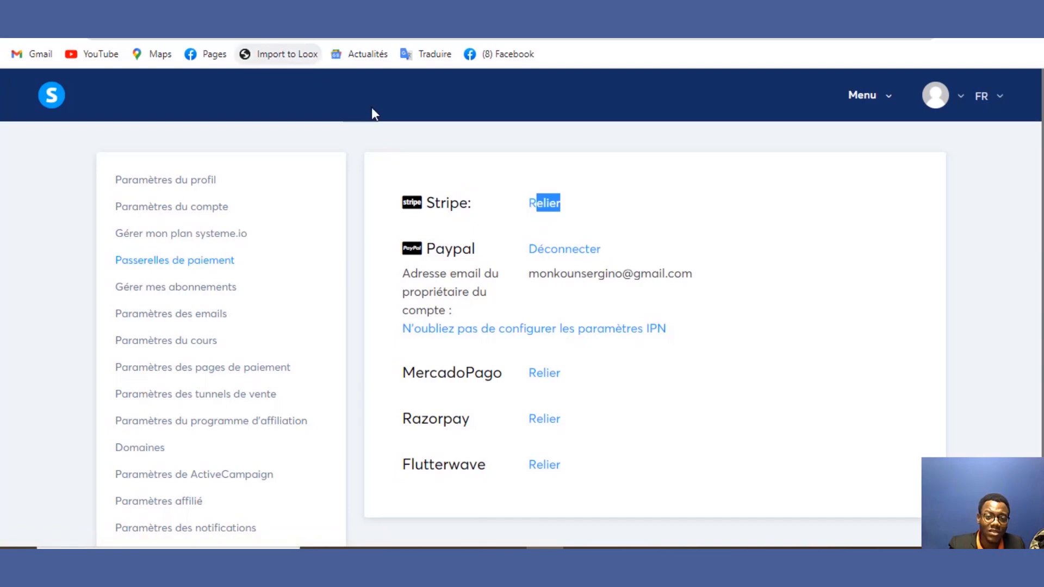
pyautogui.click(17, 39)
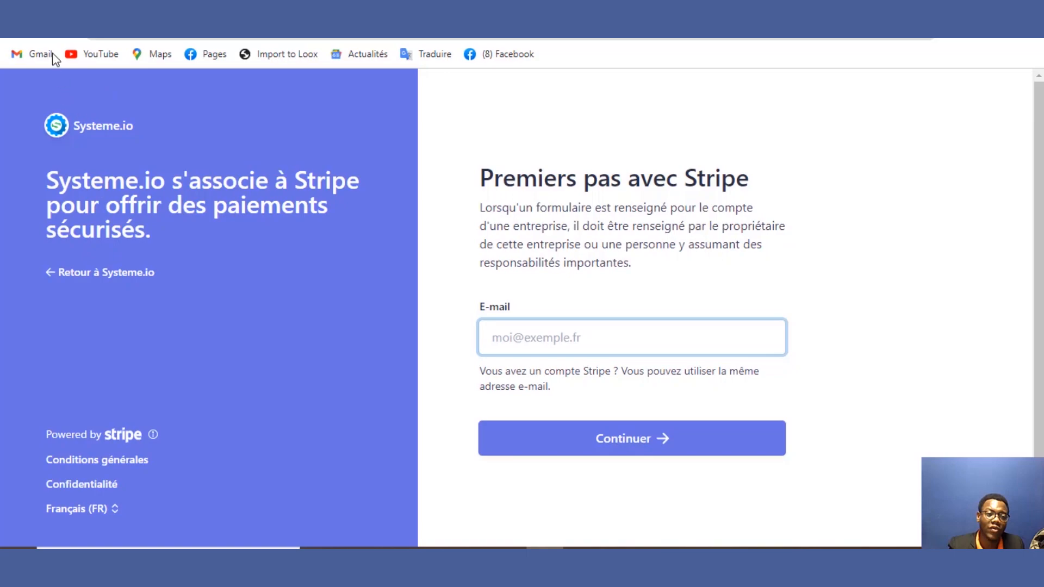
pyautogui.click(14, 36)
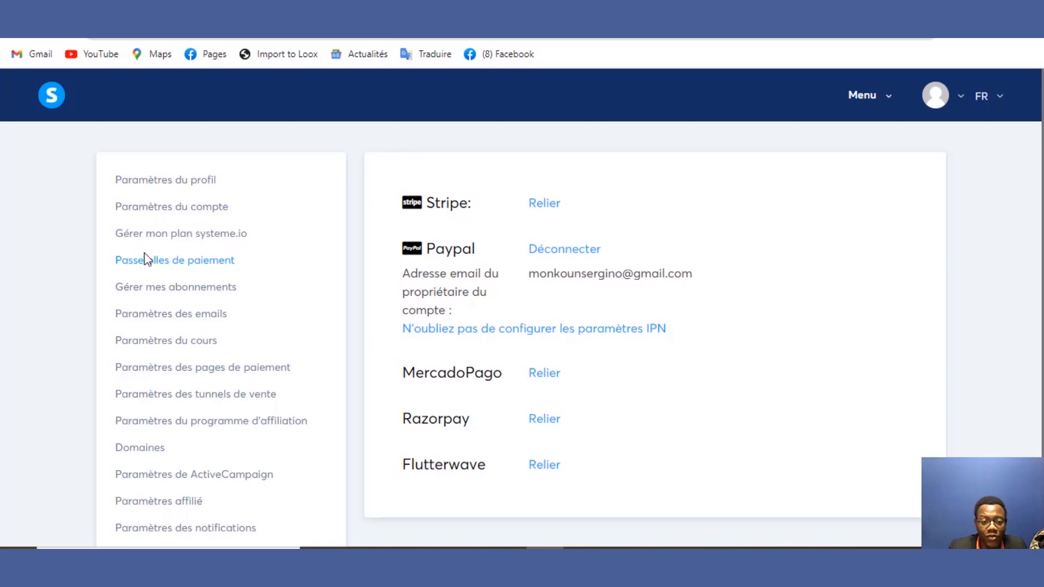
pyautogui.click(158, 288)
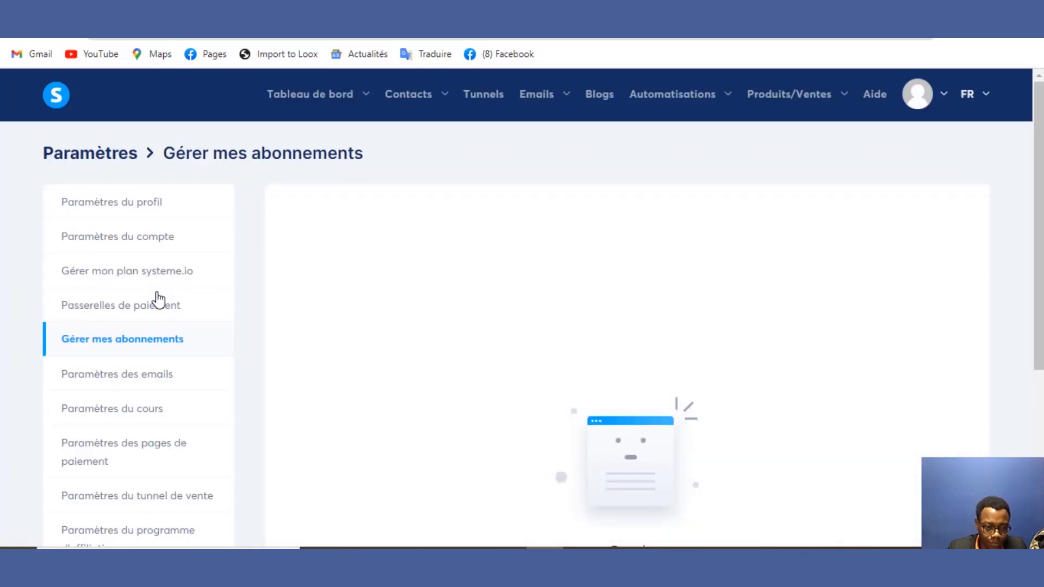
# Step: Open Paramètres des emails and visit the sender address, test address and sender name fields, leaving them empty
pyautogui.click(136, 390)
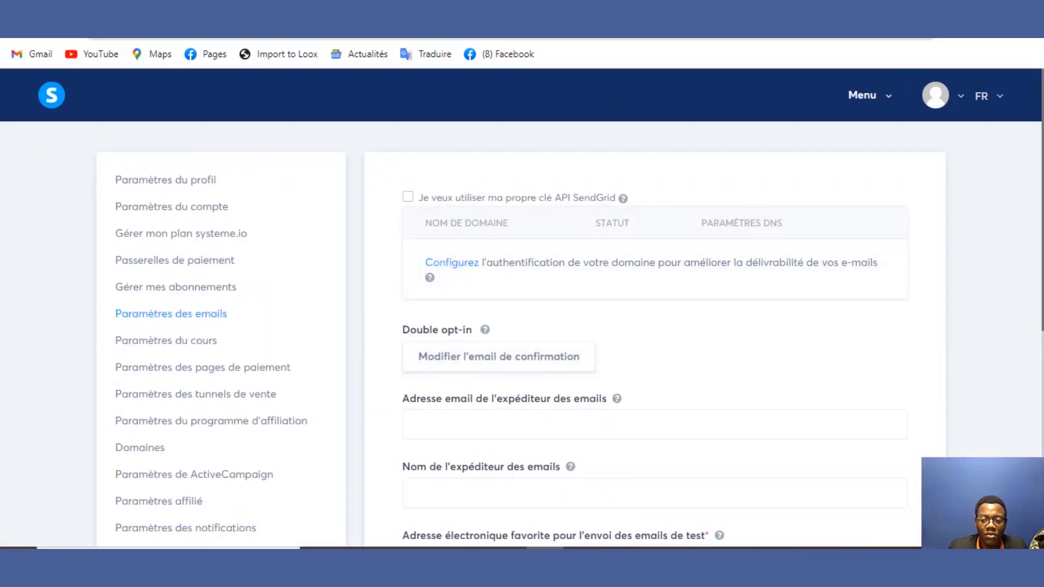
pyautogui.scroll(-1, 522, 307)
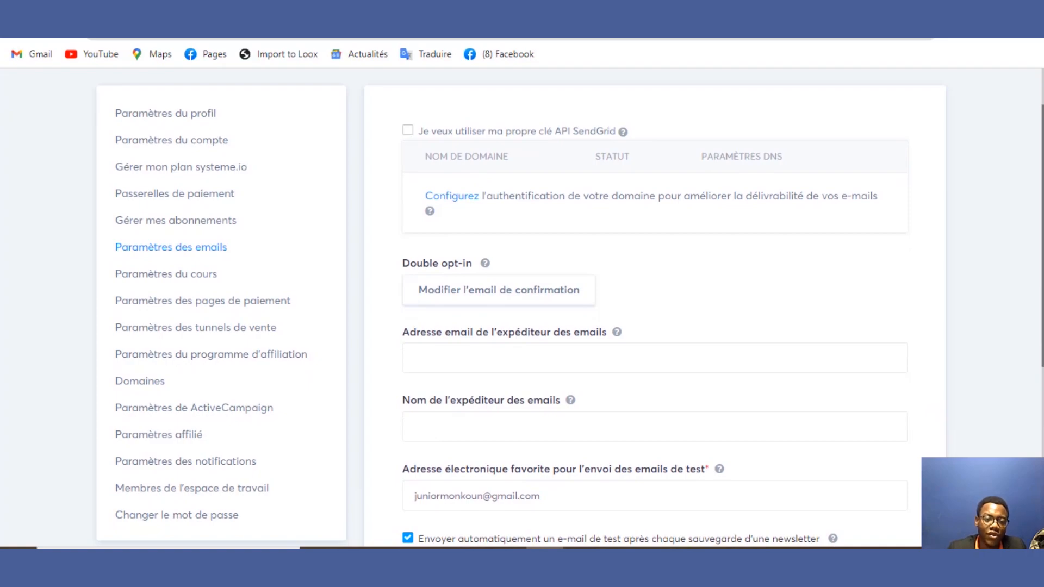
pyautogui.scroll(-3, 1035, 322)
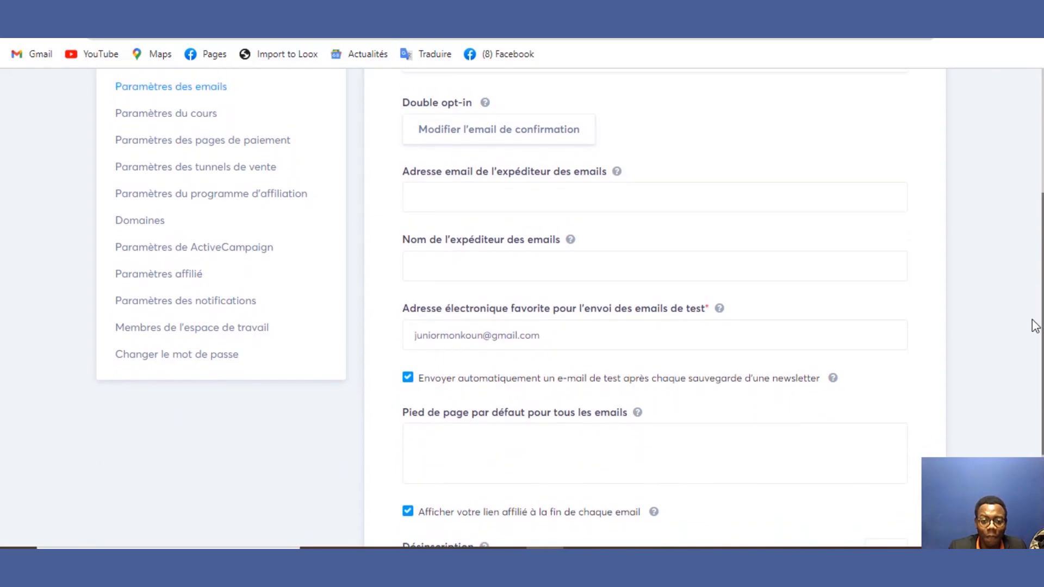
pyautogui.click(860, 209)
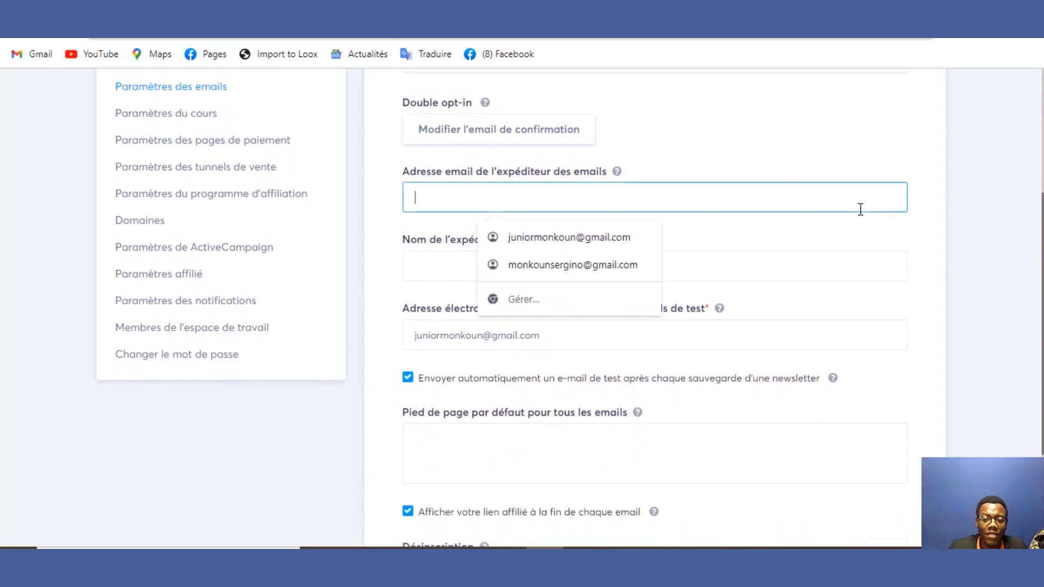
pyautogui.click(855, 159)
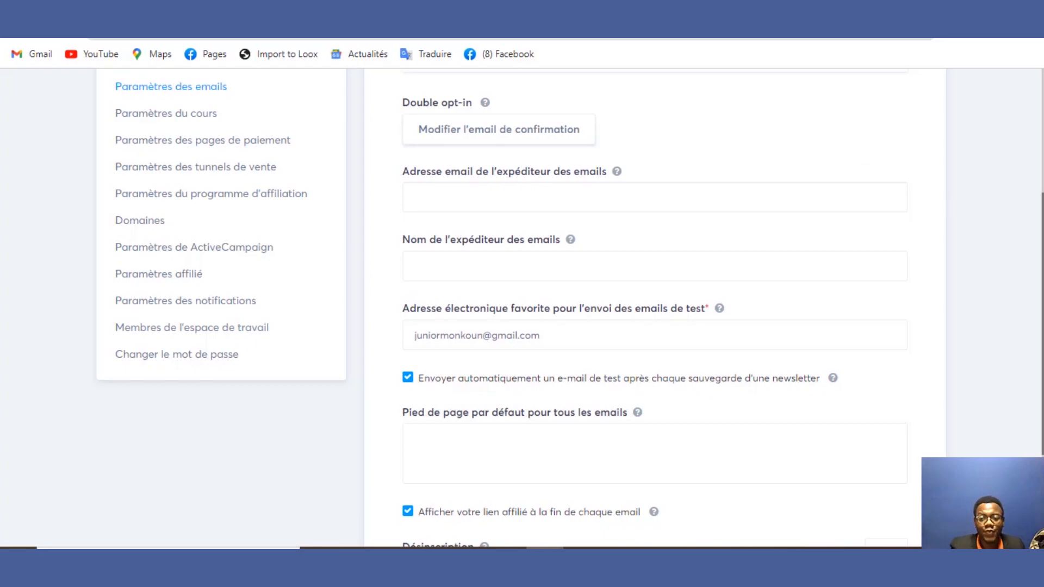
pyautogui.moveTo(1042, 204); pyautogui.dragTo(1042, 166)
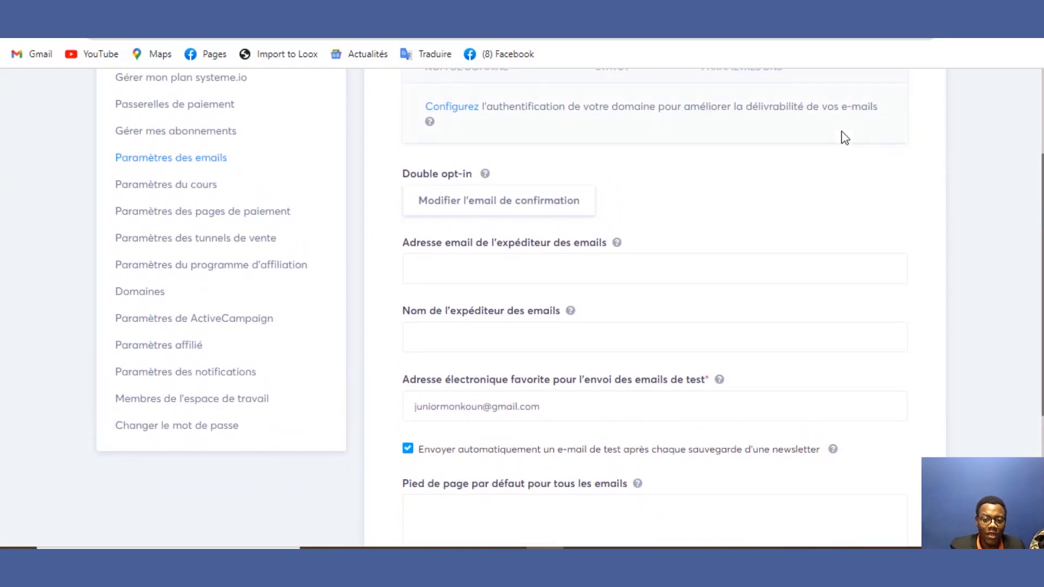
pyautogui.click(613, 272)
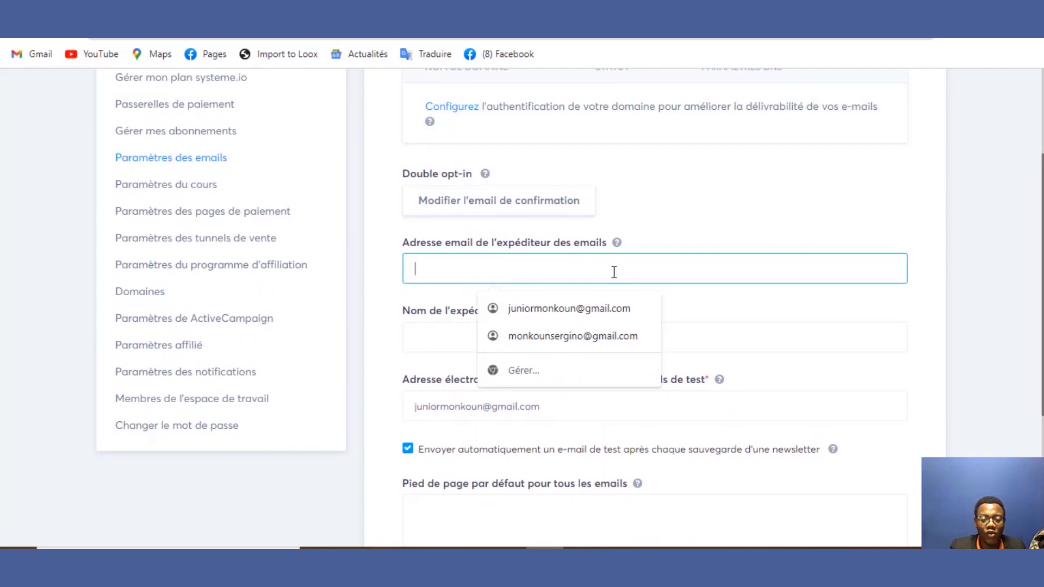
pyautogui.click(628, 406)
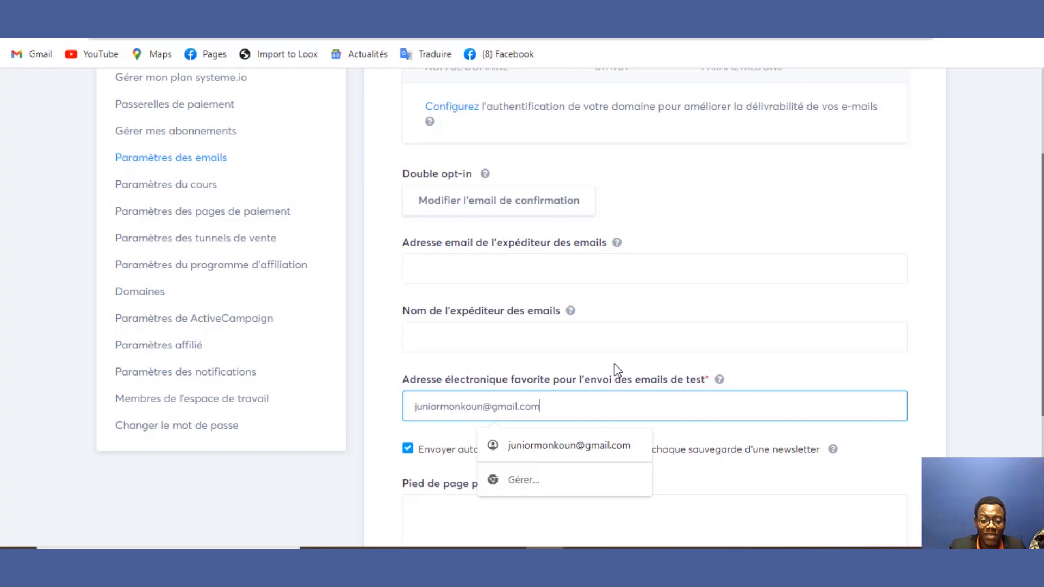
pyautogui.click(556, 256)
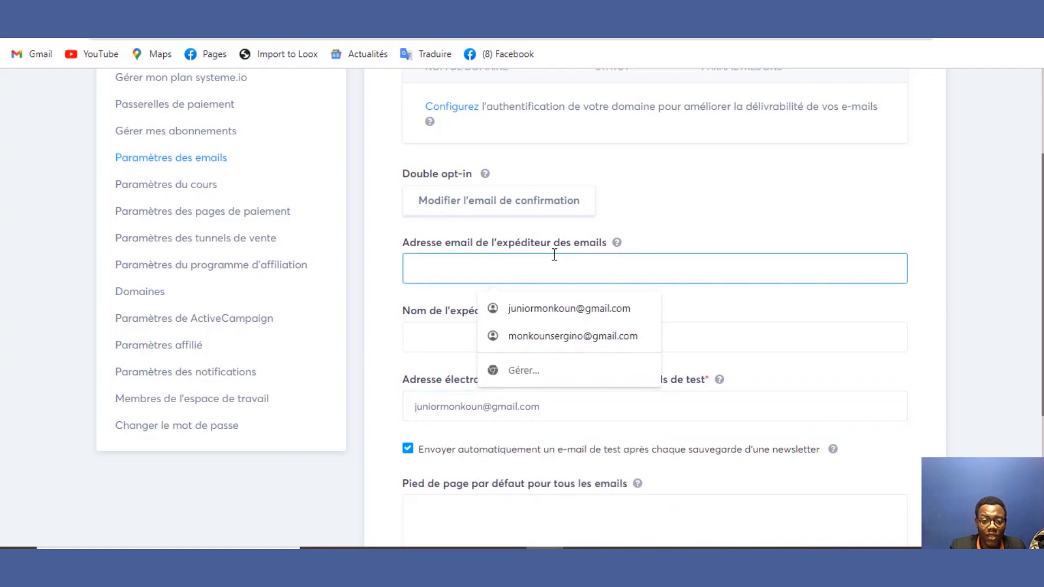
pyautogui.click(445, 326)
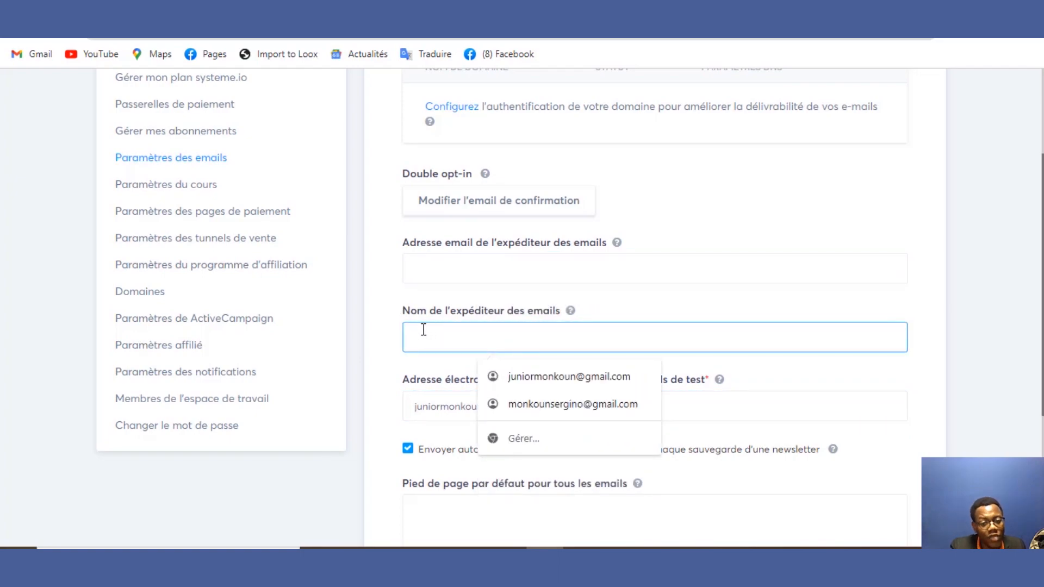
pyautogui.click(371, 312)
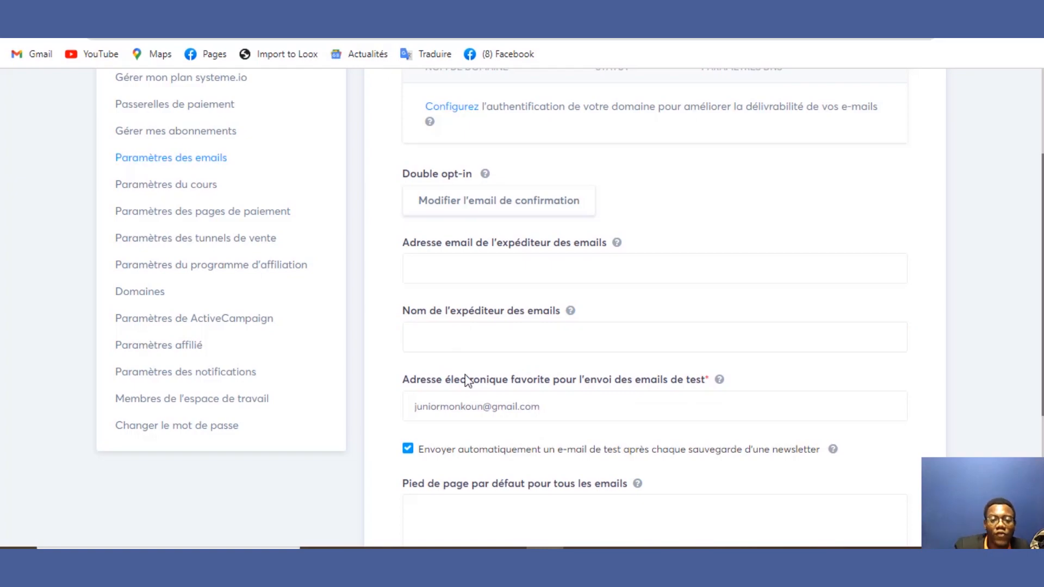
# Step: Open the payment page settings under Paramètres du cours and keep Euro as the default currency
pyautogui.click(198, 189)
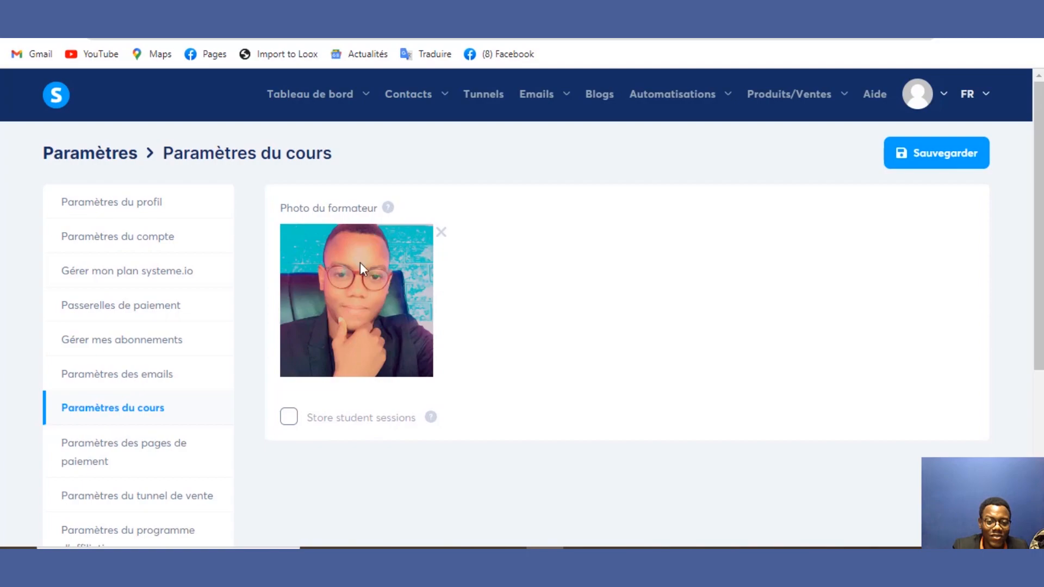
pyautogui.click(147, 443)
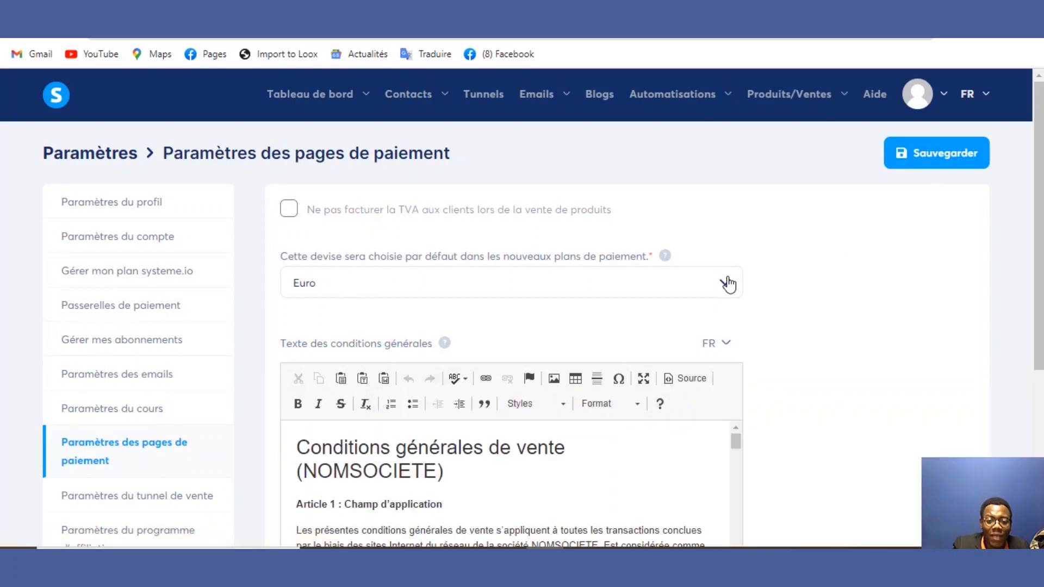
pyautogui.click(726, 282)
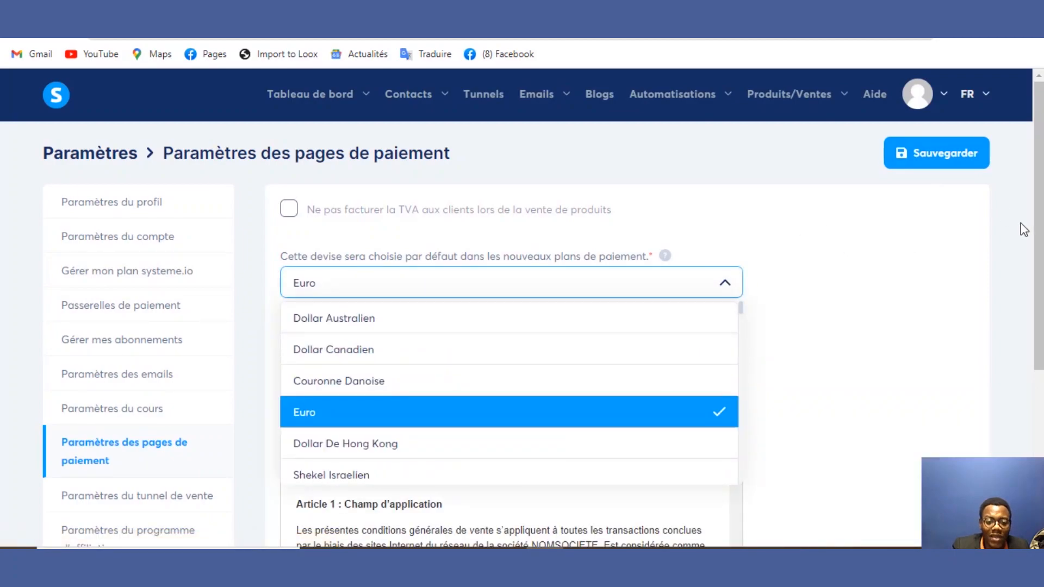
pyautogui.moveTo(1038, 212); pyautogui.dragTo(1033, 283)
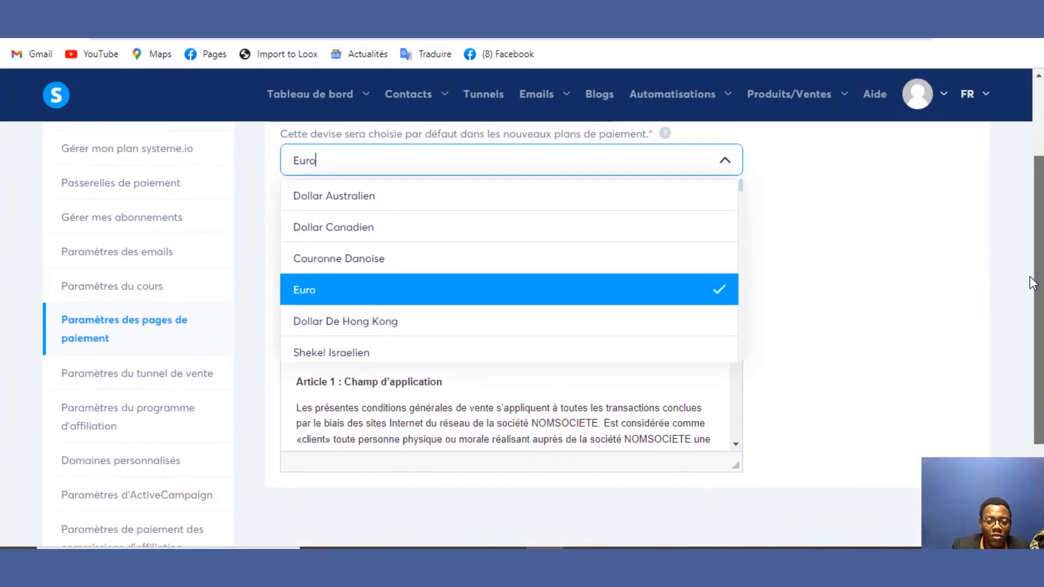
pyautogui.click(955, 163)
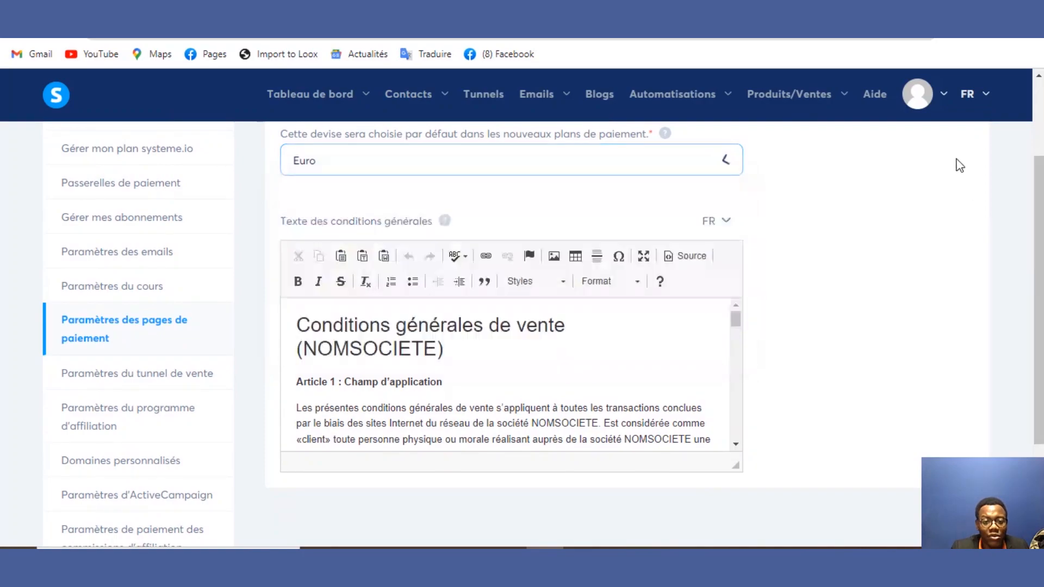
# Step: Scroll through the general terms of sale text in the editor
pyautogui.moveTo(805, 129)
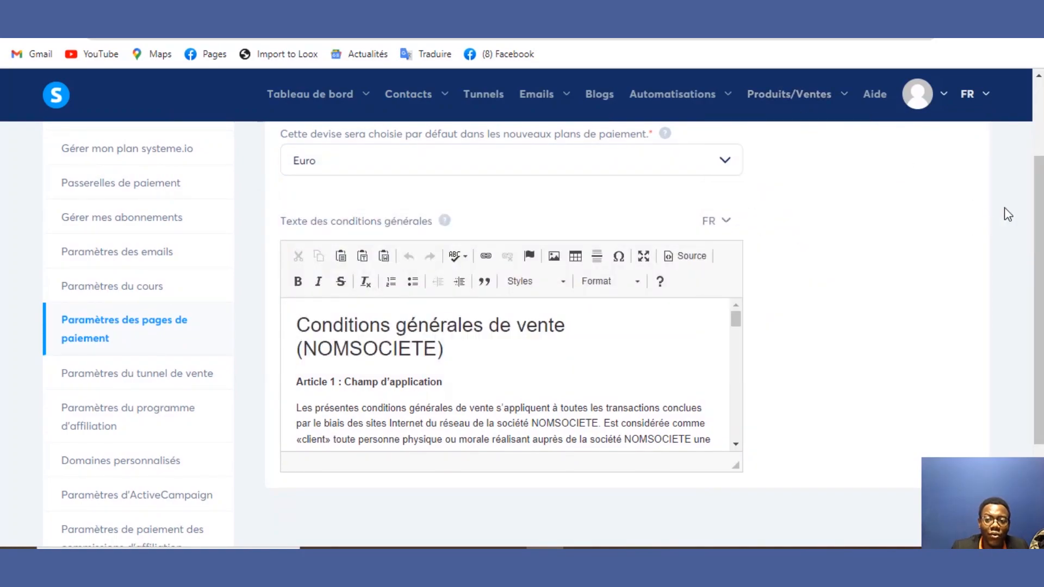
pyautogui.scroll(1, 1039, 218)
pyautogui.scroll(1, 1029, 226)
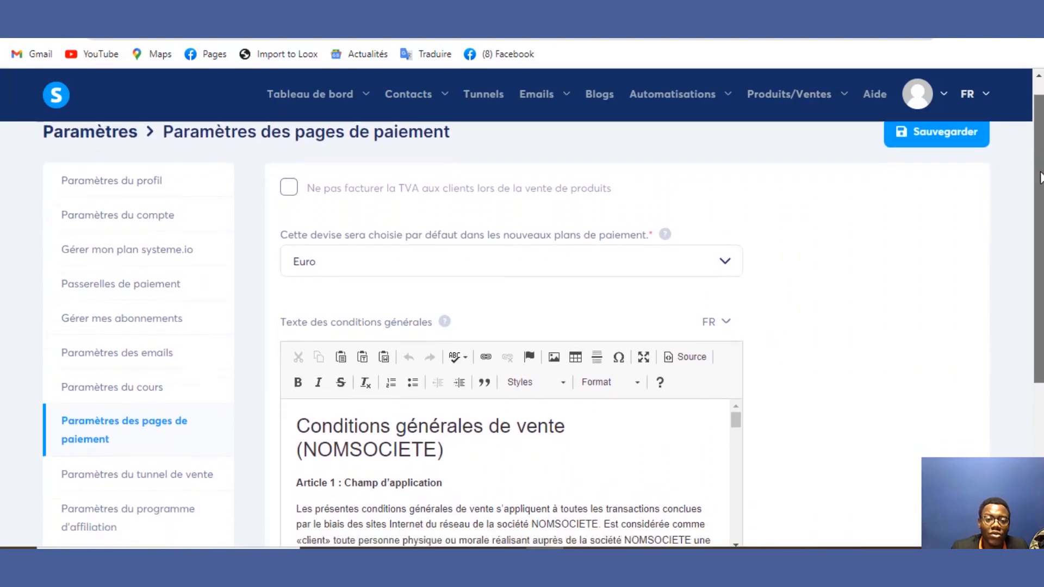
pyautogui.scroll(-2, 1028, 227)
pyautogui.scroll(-1, 1028, 226)
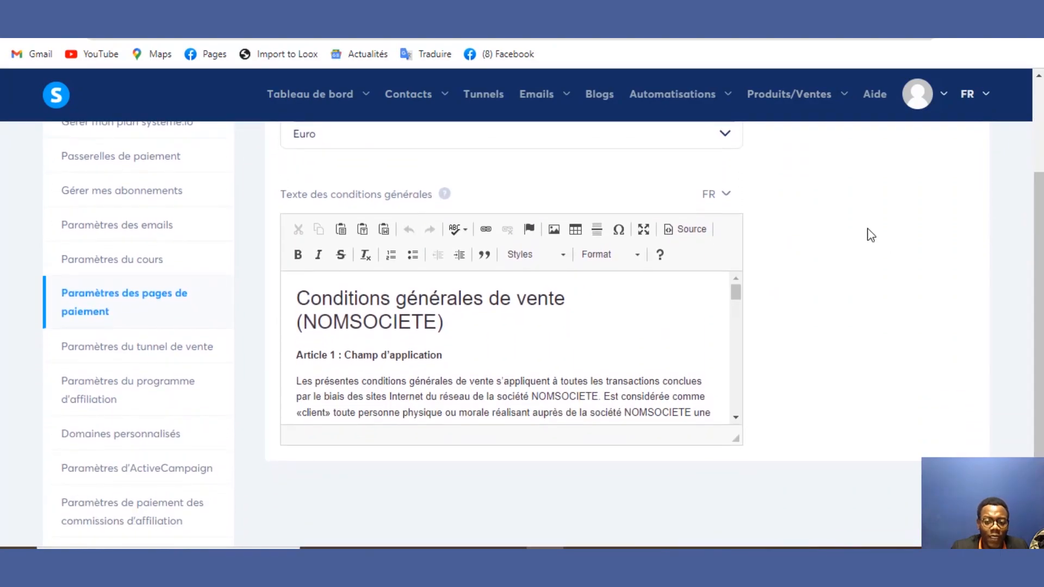
pyautogui.moveTo(739, 299); pyautogui.dragTo(741, 248)
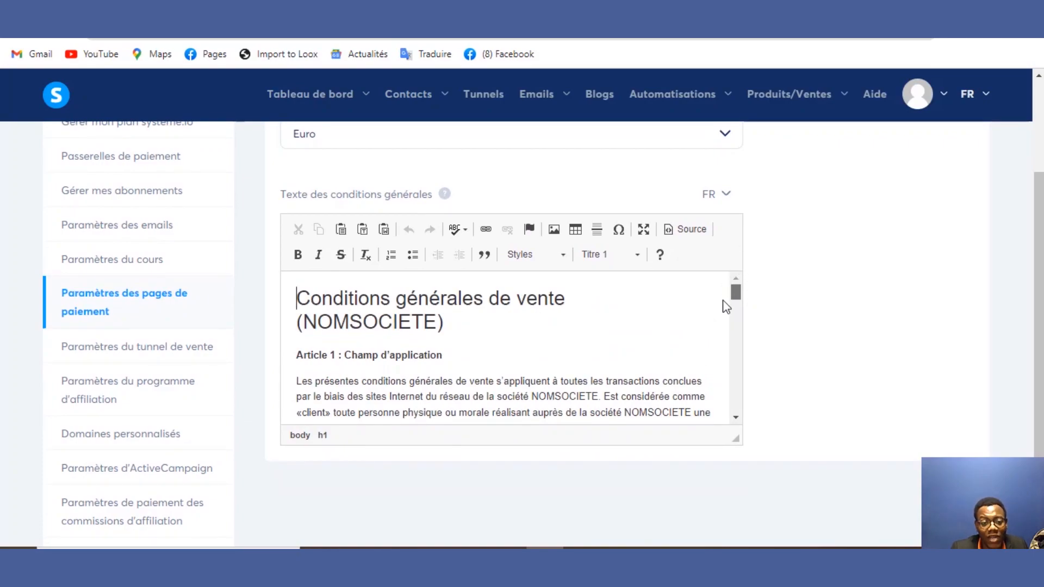
pyautogui.scroll(-5, 720, 316)
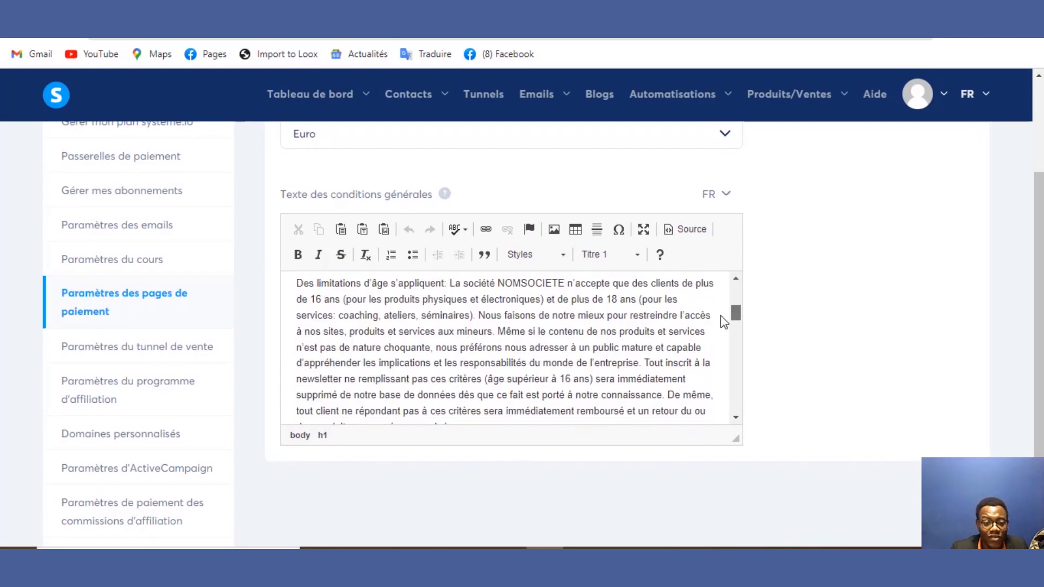
# Step: Review the affiliate programme settings: 40% commission, 30,00 minimum payout, 30-day delay
pyautogui.click(194, 367)
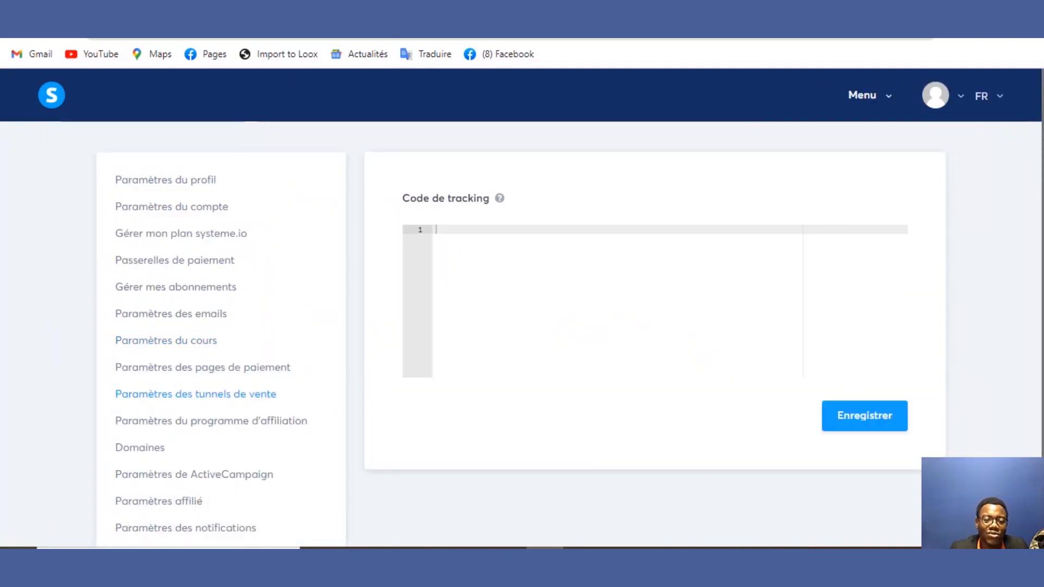
pyautogui.scroll(-2, 1032, 340)
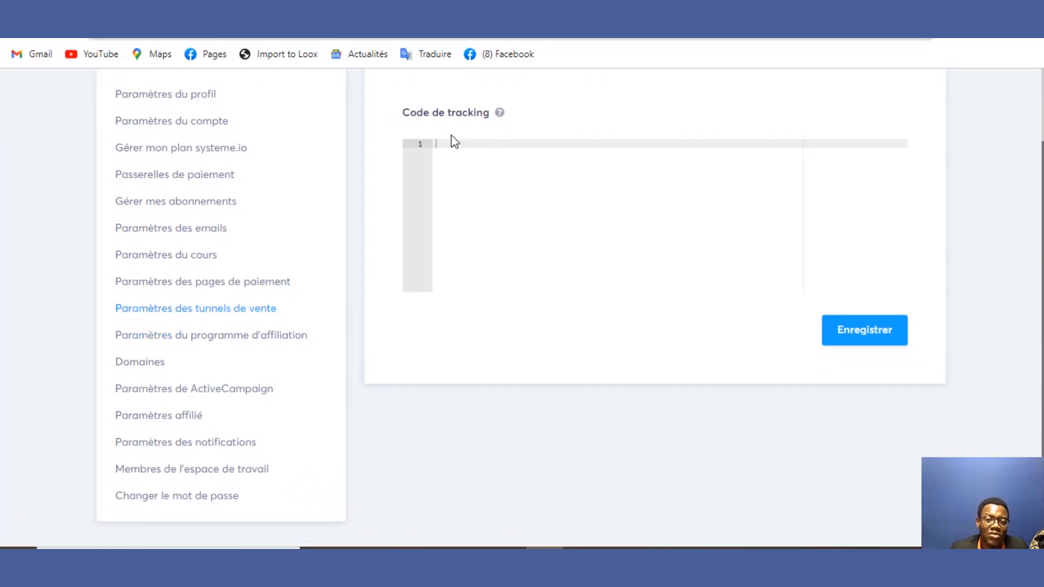
pyautogui.click(229, 342)
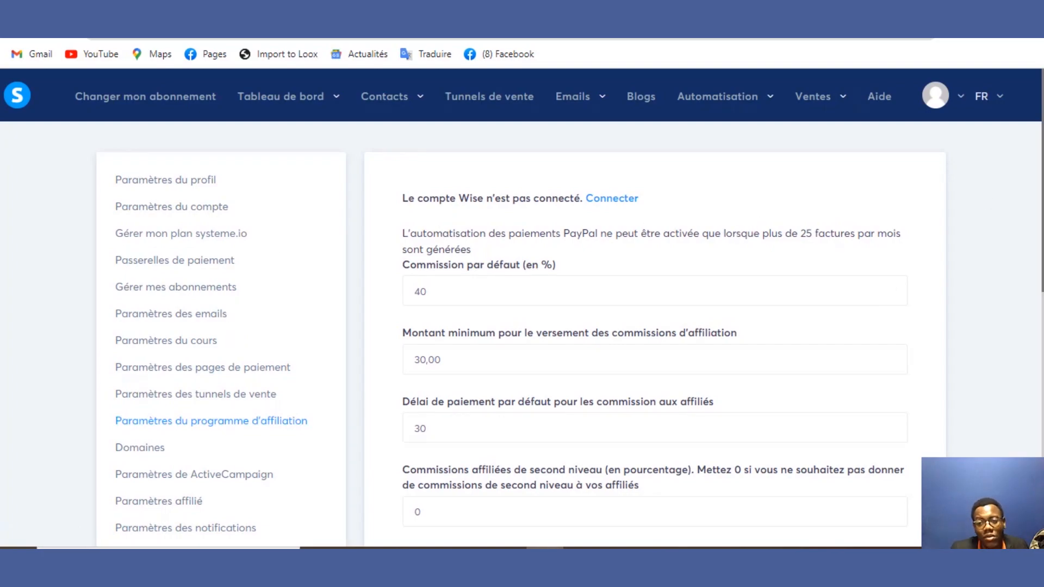
pyautogui.scroll(-1, 1042, 199)
pyautogui.scroll(1, 1041, 192)
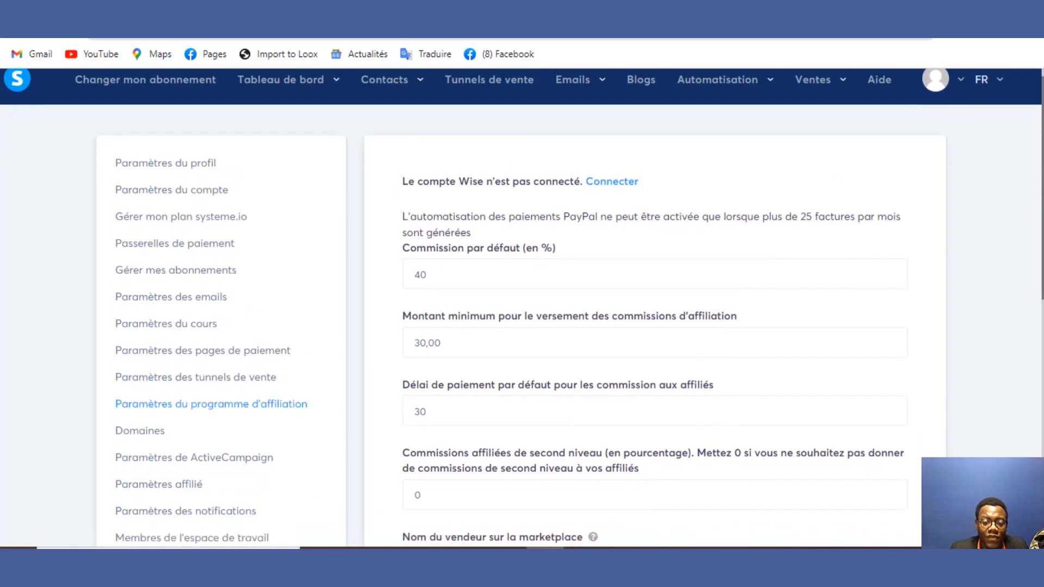
pyautogui.moveTo(1039, 185); pyautogui.dragTo(1039, 178)
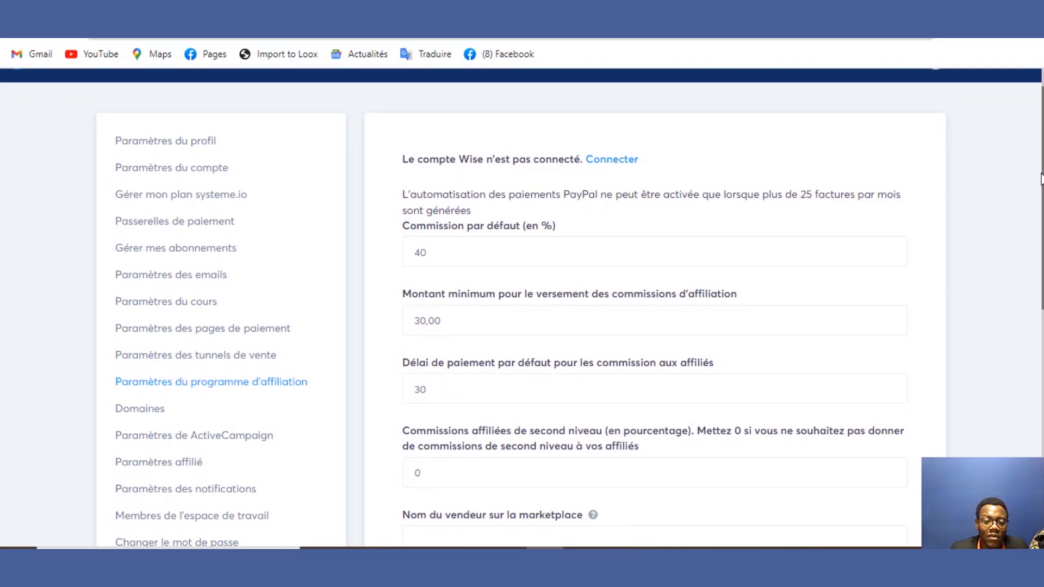
pyautogui.moveTo(1042, 180); pyautogui.dragTo(1024, 235)
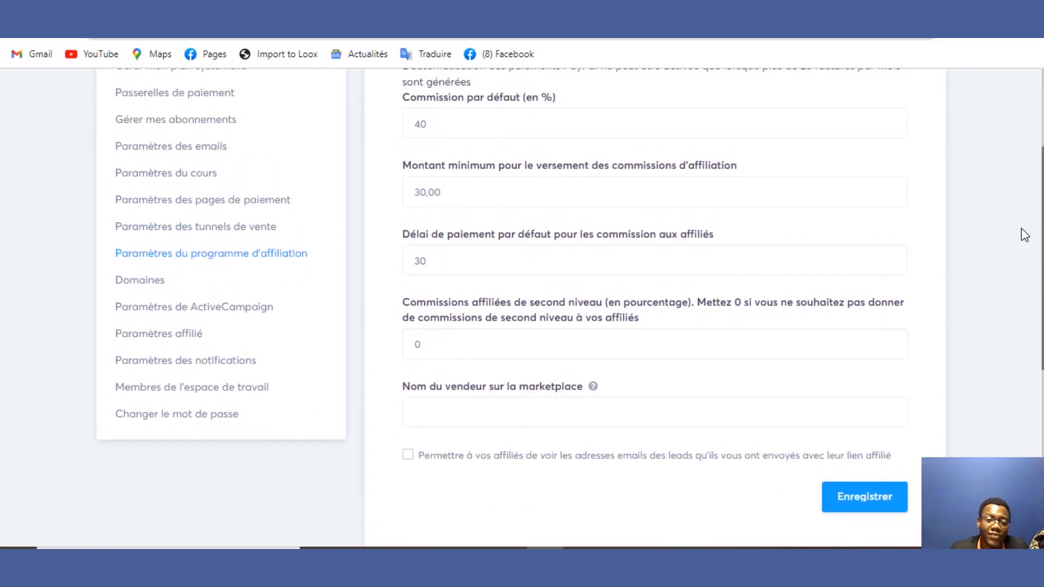
pyautogui.scroll(1, 1026, 227)
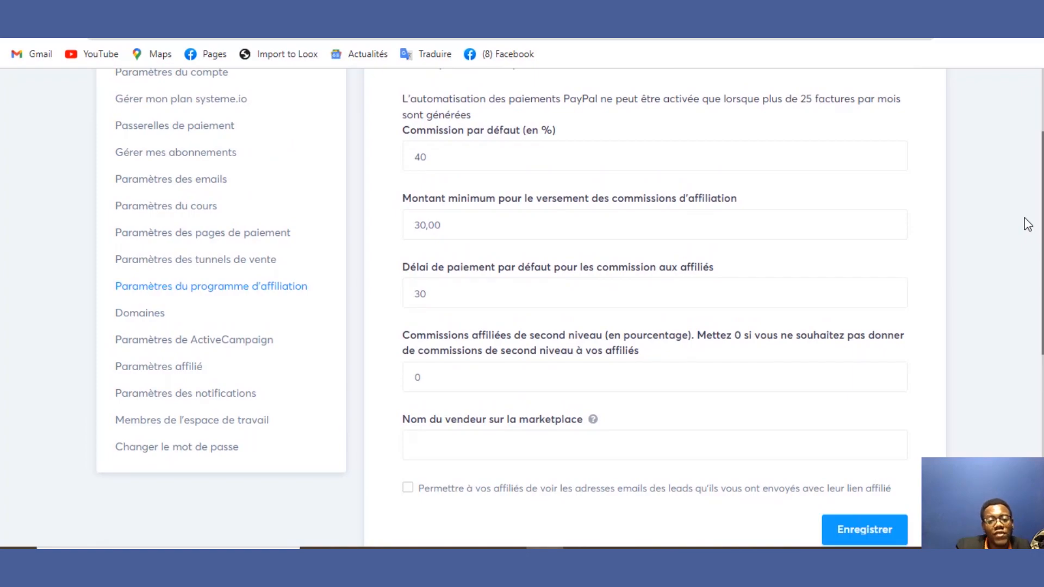
pyautogui.scroll(3, 1033, 228)
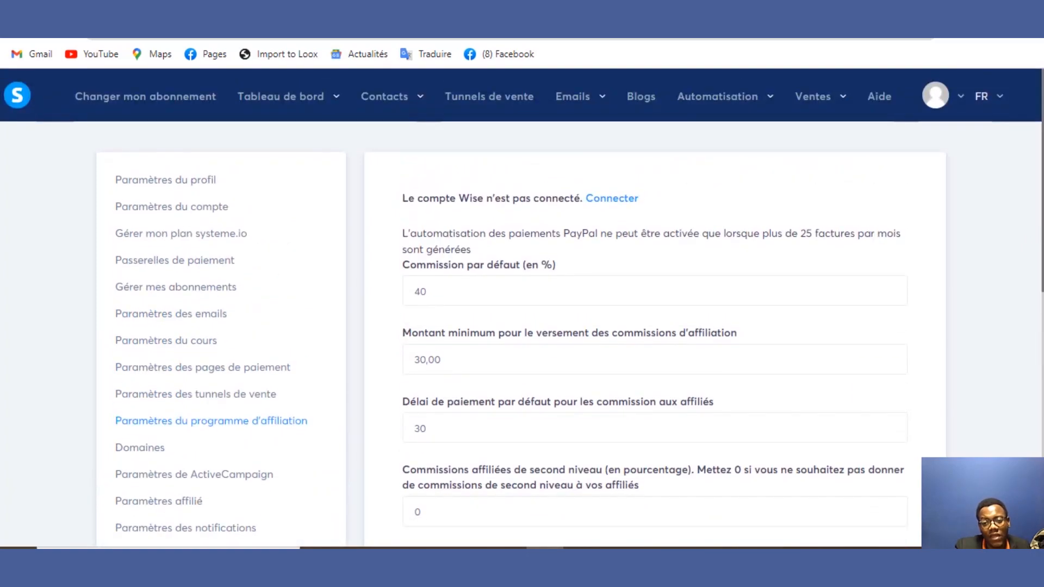
pyautogui.scroll(-1, 1037, 207)
pyautogui.scroll(-1, 1037, 207)
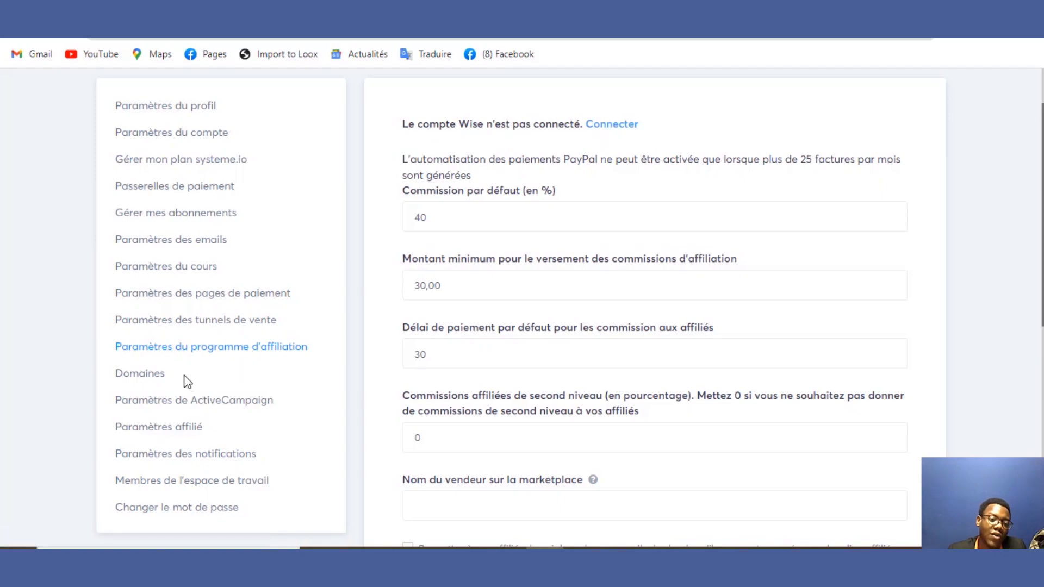
# Step: Browse the domains, ActiveCampaign, affiliate payout and workspace members settings, which list 0 assistants
pyautogui.click(157, 379)
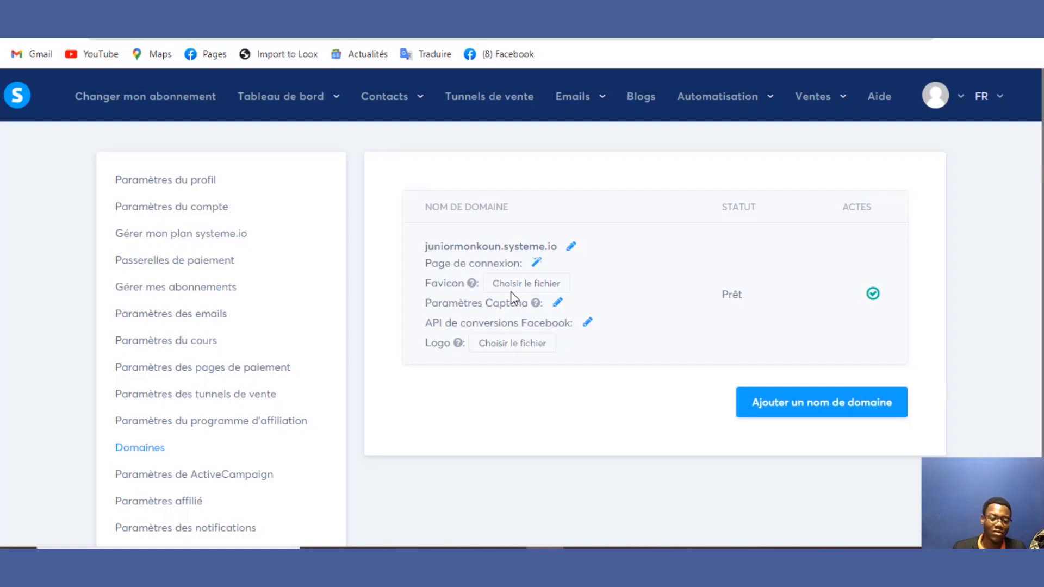
pyautogui.click(240, 479)
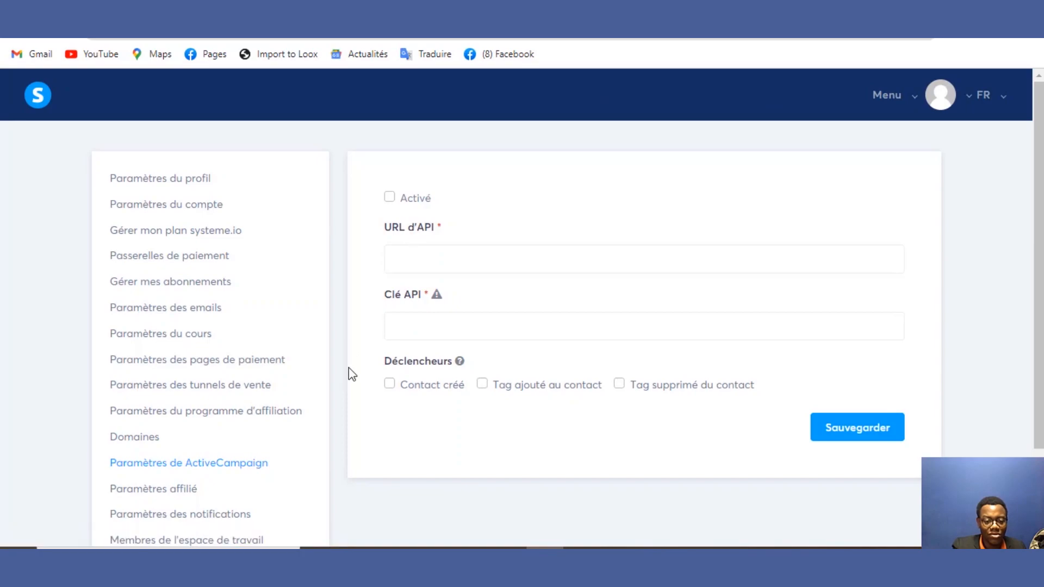
pyautogui.click(187, 489)
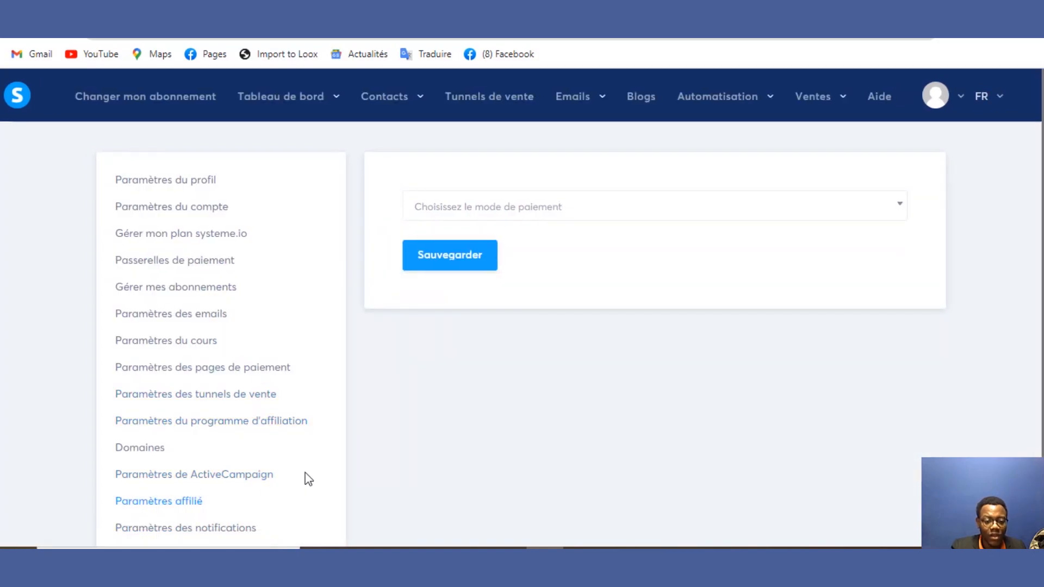
pyautogui.scroll(-2, 870, 239)
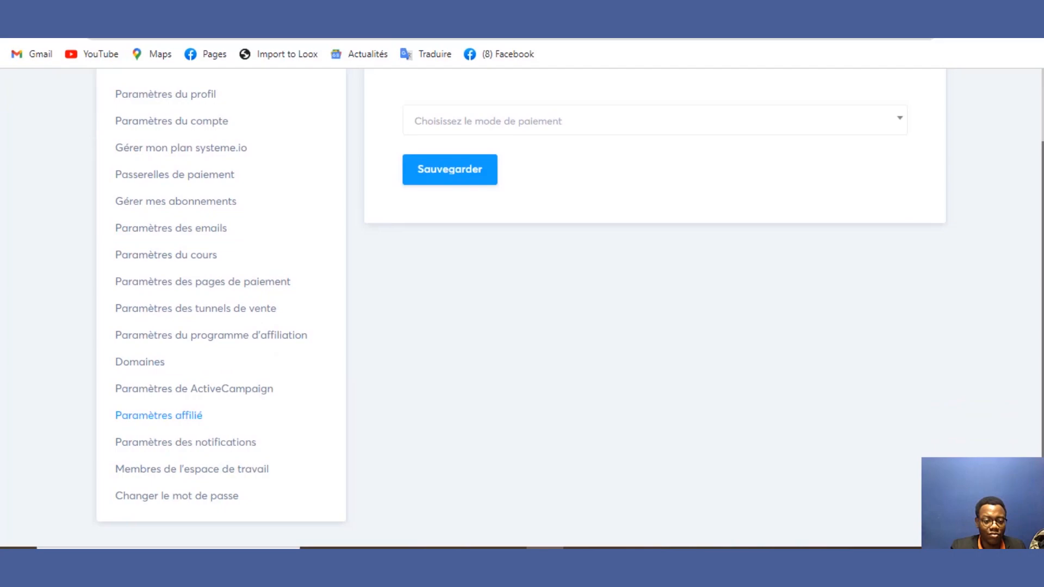
pyautogui.click(247, 472)
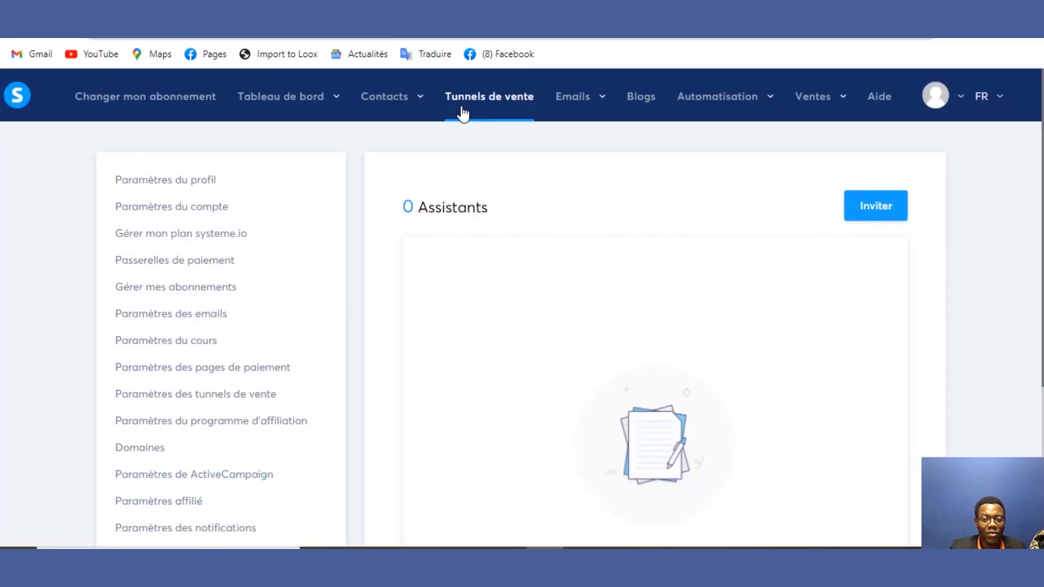
# Step: Start a new funnel from the Tunnels list with building an audience as its goal
pyautogui.click(462, 114)
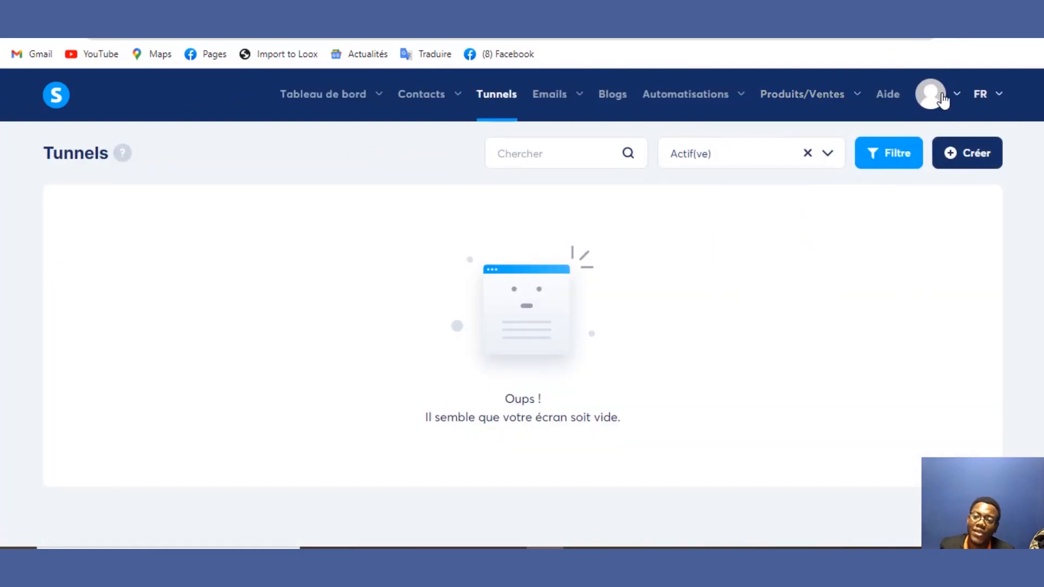
pyautogui.moveTo(941, 98)
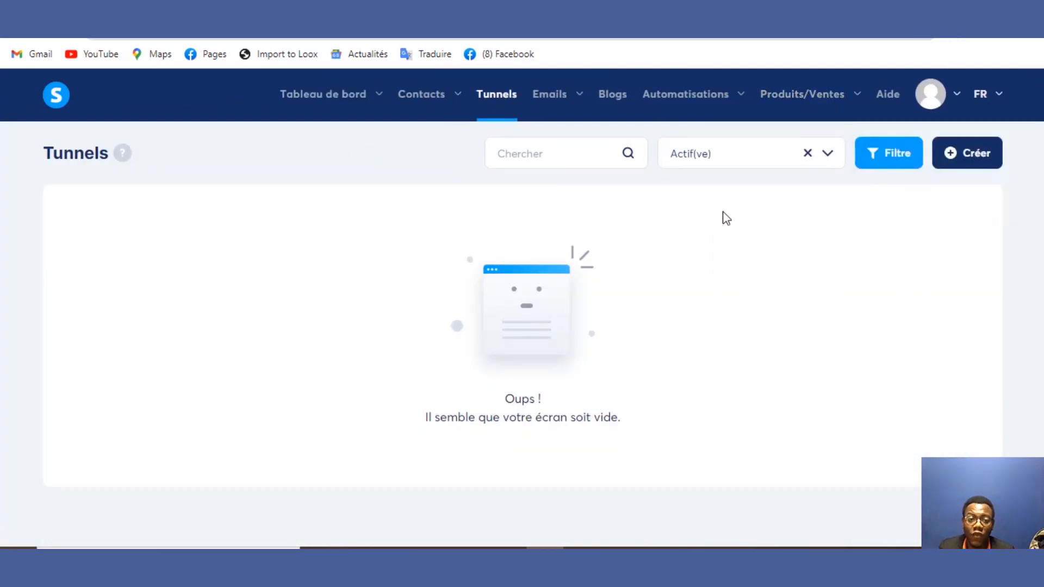
pyautogui.click(963, 164)
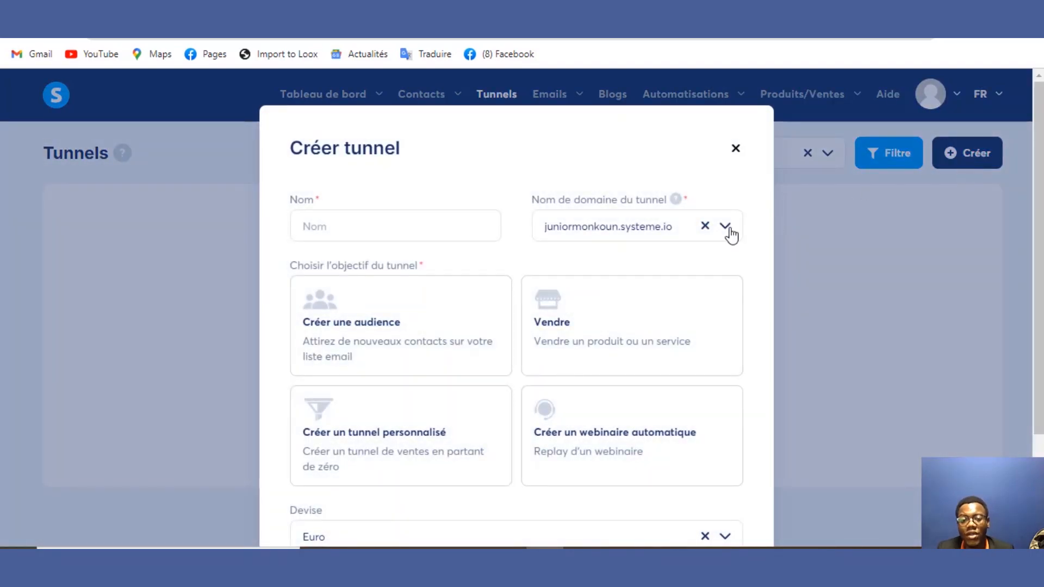
pyautogui.click(598, 314)
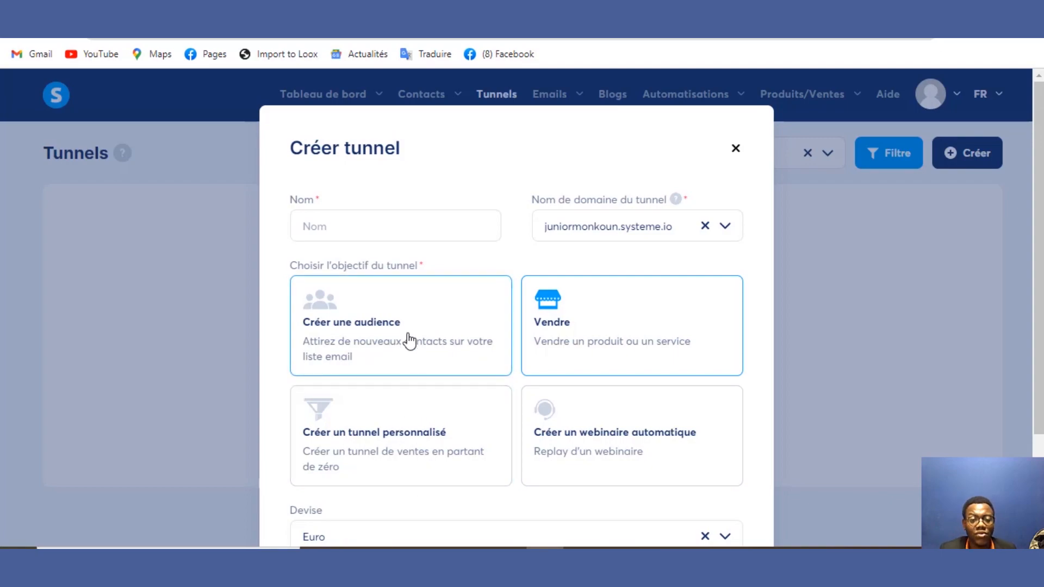
pyautogui.click(410, 356)
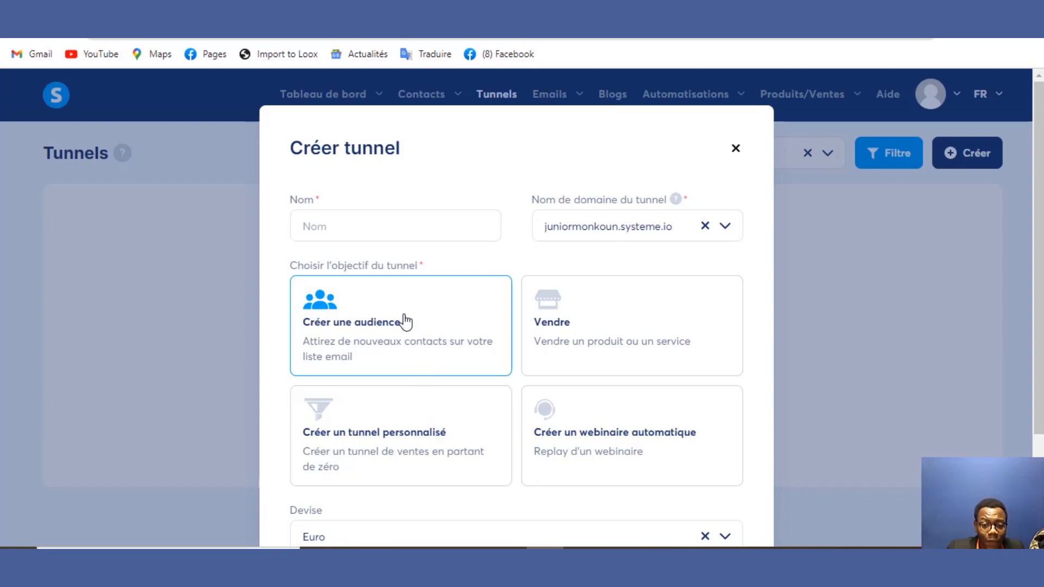
pyautogui.click(523, 319)
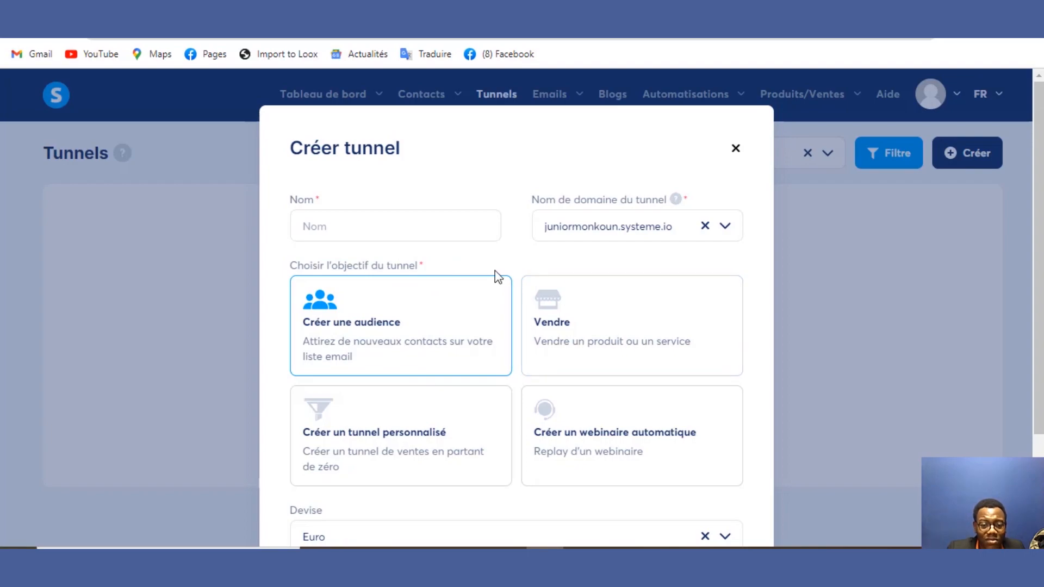
# Step: Name the funnel 'test' and save it
pyautogui.click(475, 221)
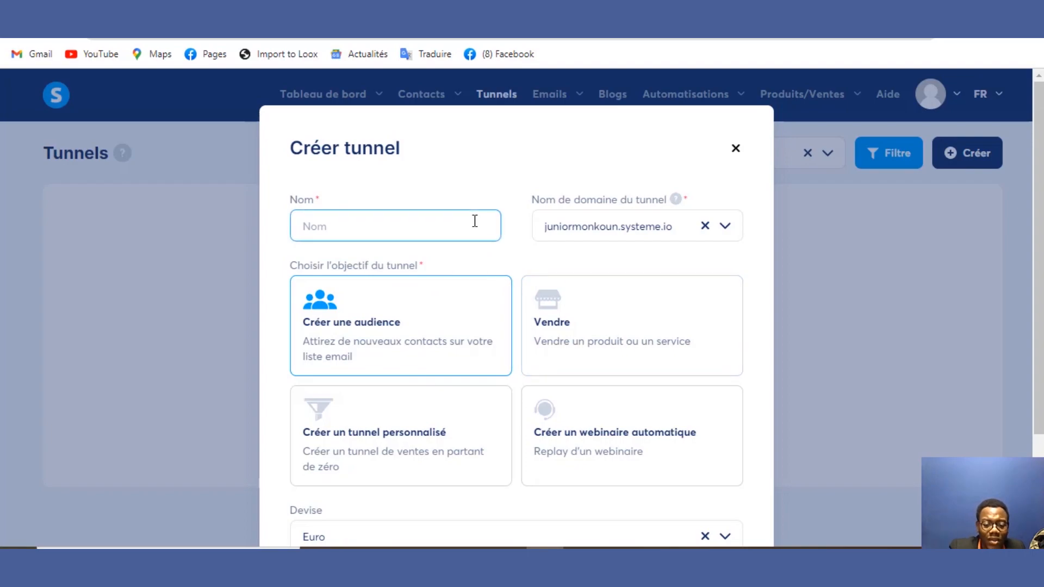
pyautogui.write('test')
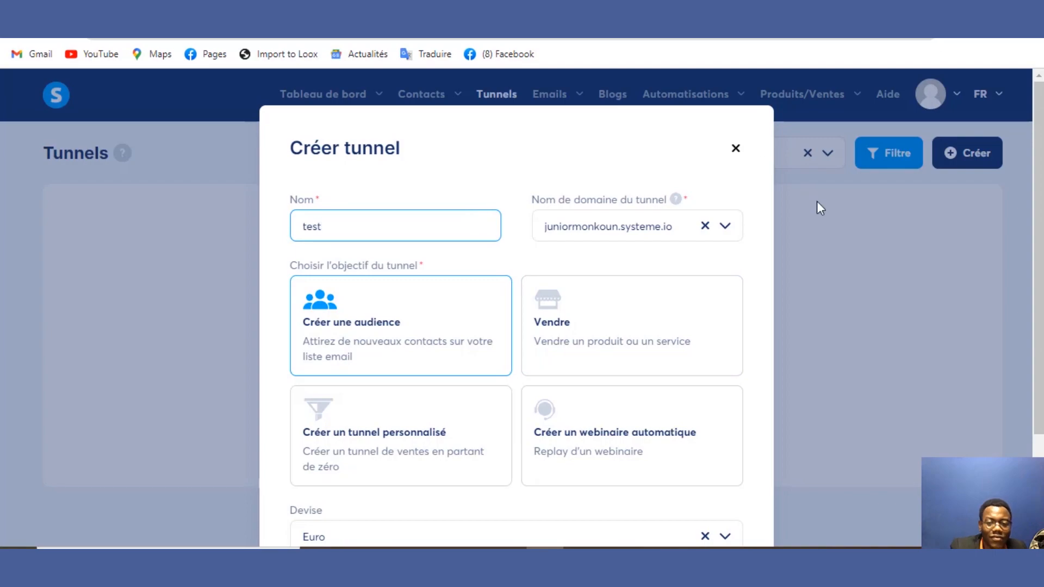
pyautogui.scroll(-3, 763, 511)
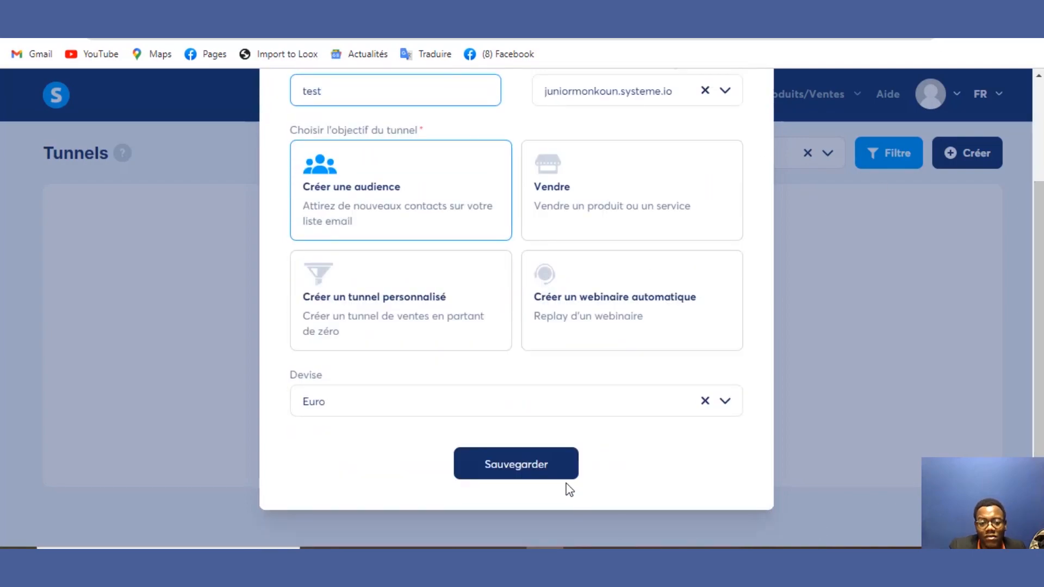
pyautogui.click(528, 462)
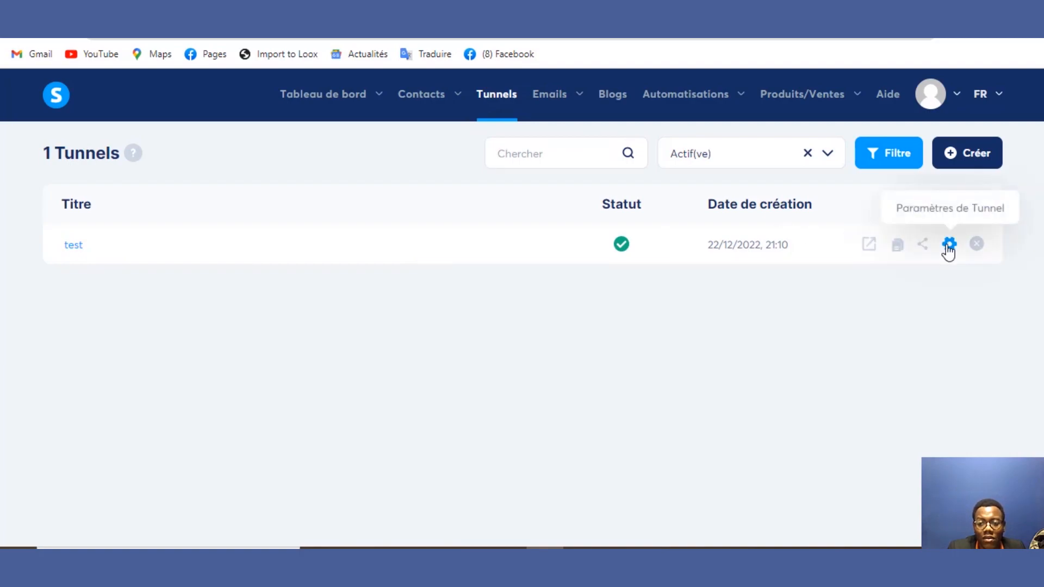
pyautogui.click(869, 246)
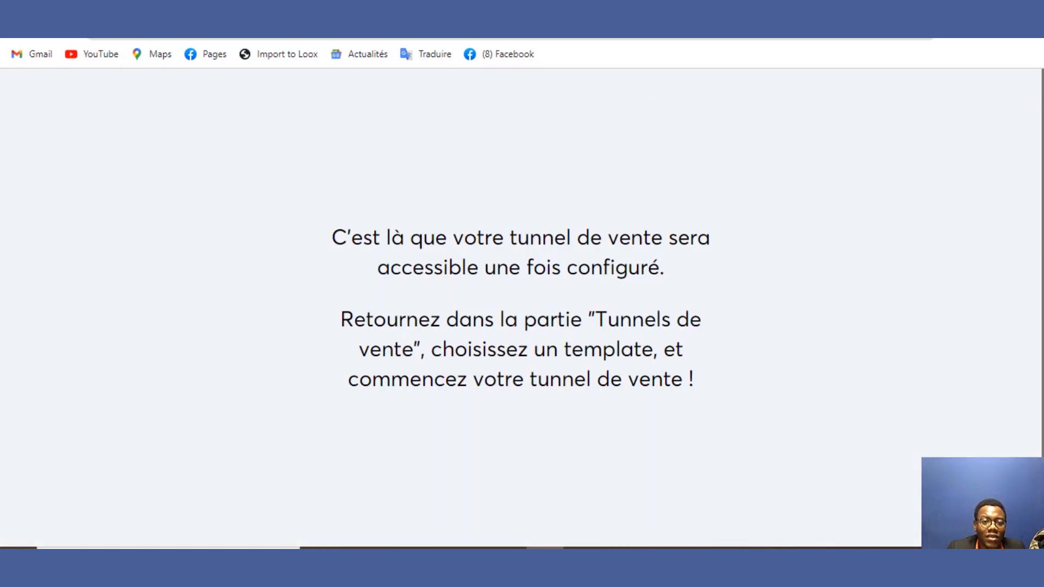
pyautogui.hotkey('ctrl', 'w')
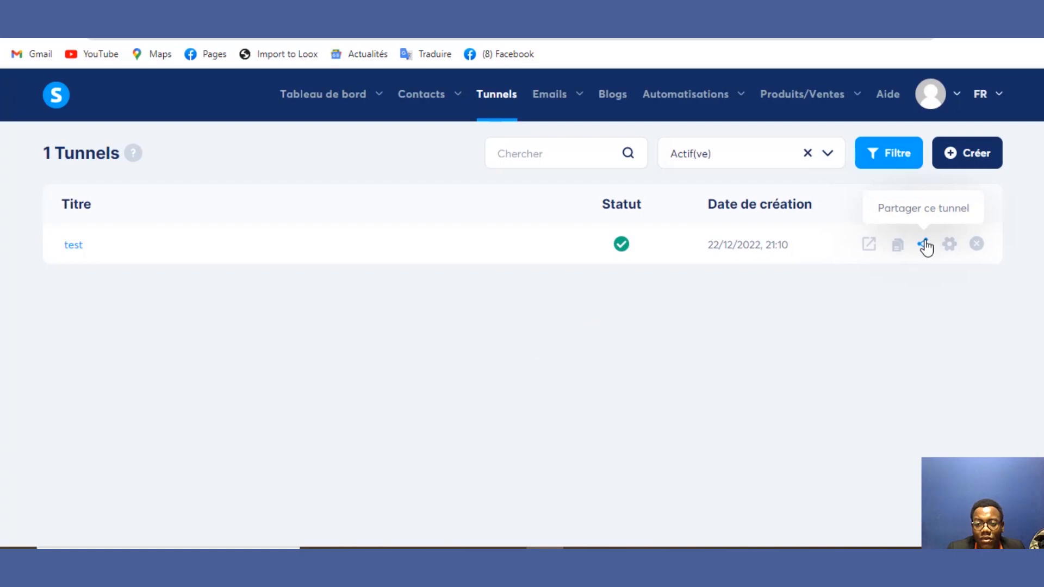
pyautogui.click(949, 245)
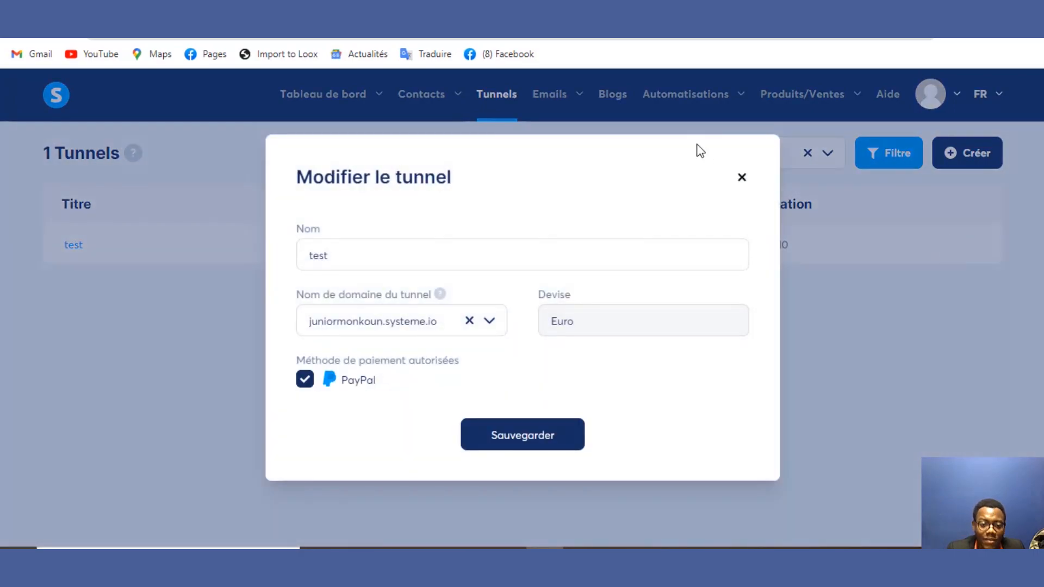
pyautogui.click(536, 433)
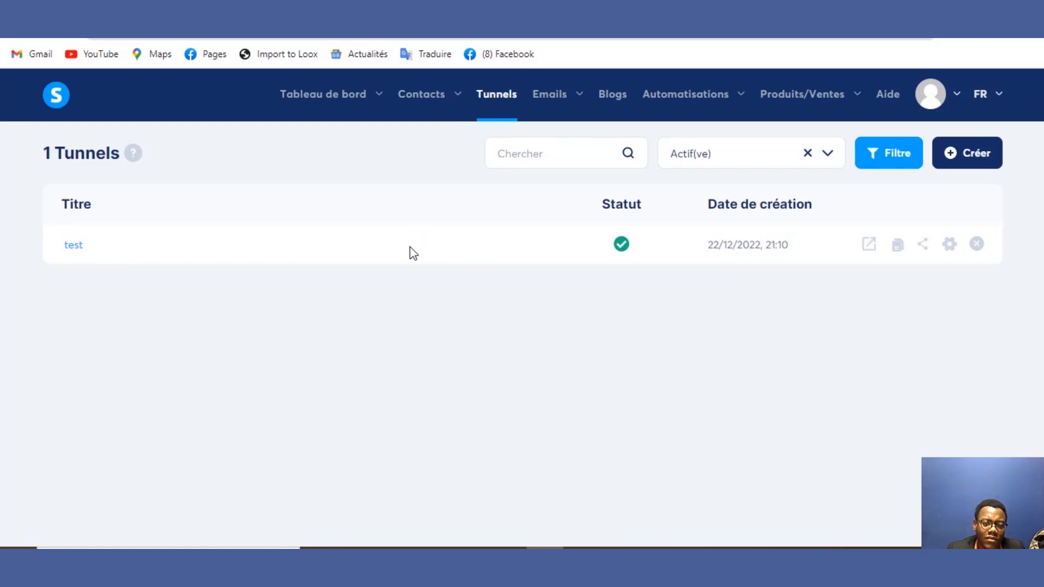
# Step: Apply the orange 'Lancez votre business maintenant' template to the test funnel's capture page and preview it
pyautogui.click(73, 245)
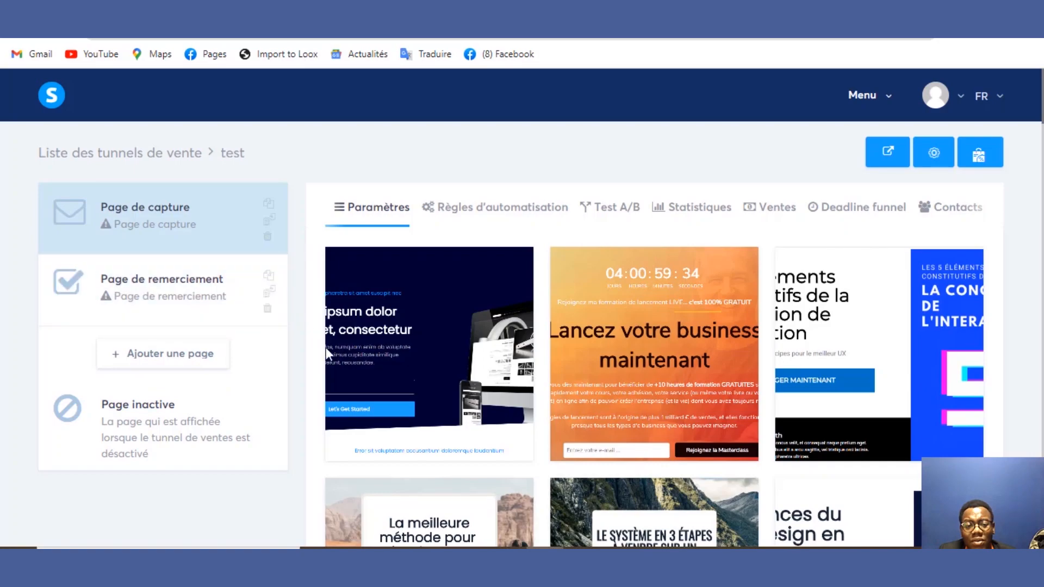
pyautogui.moveTo(326, 349)
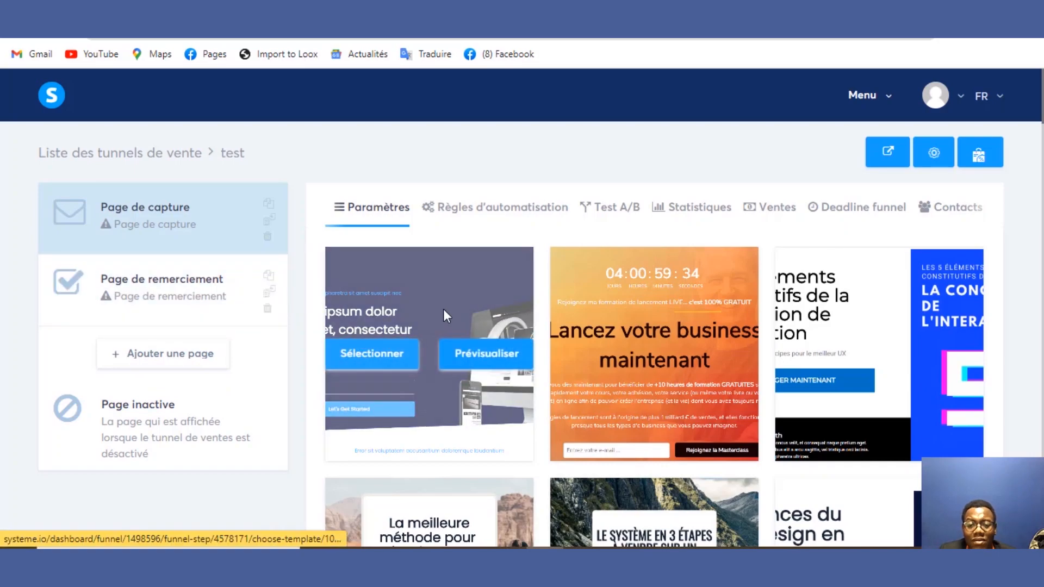
pyautogui.moveTo(570, 340)
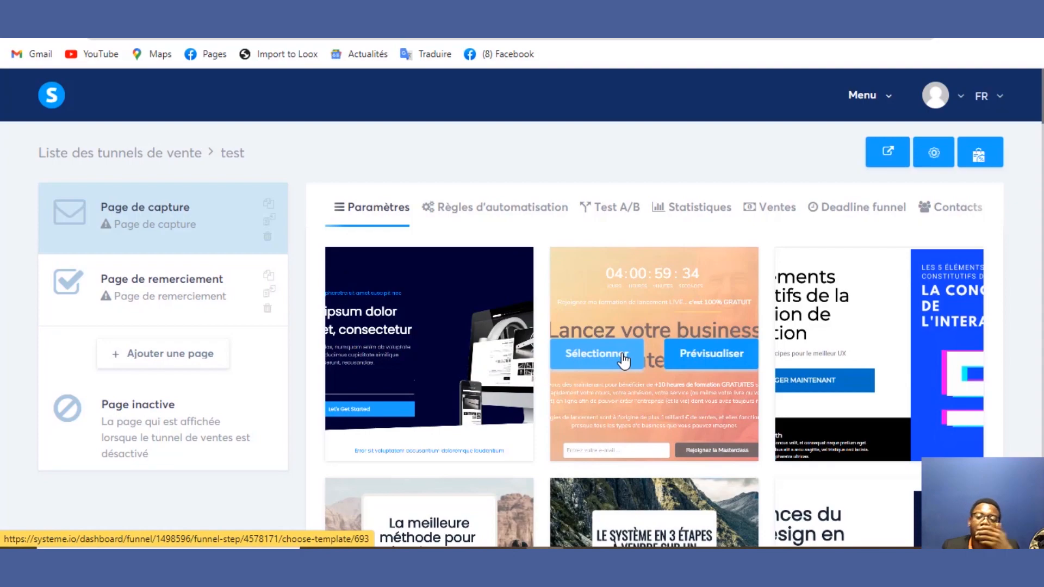
pyautogui.click(701, 365)
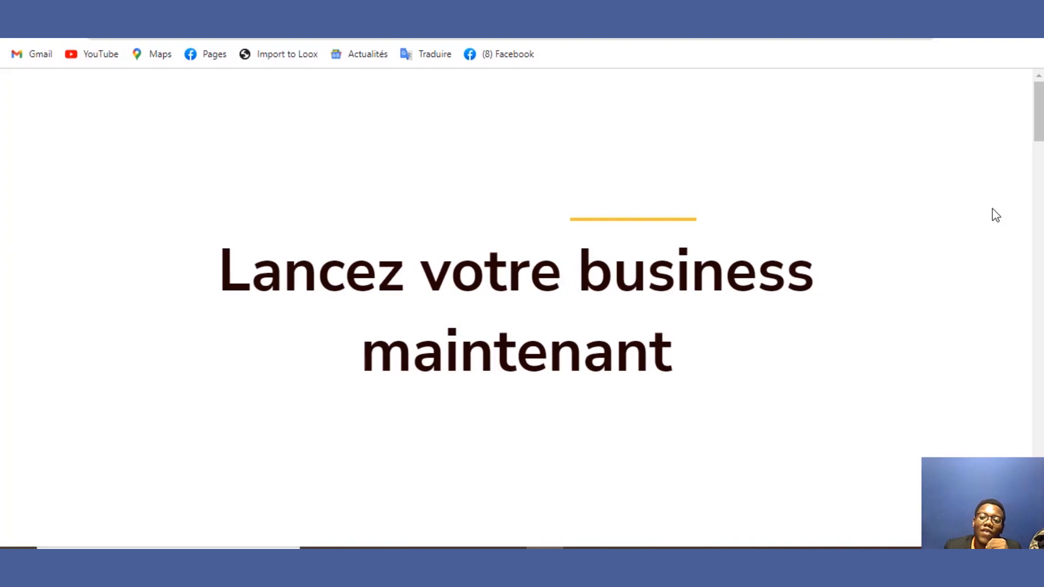
pyautogui.moveTo(1039, 98); pyautogui.dragTo(1037, 464)
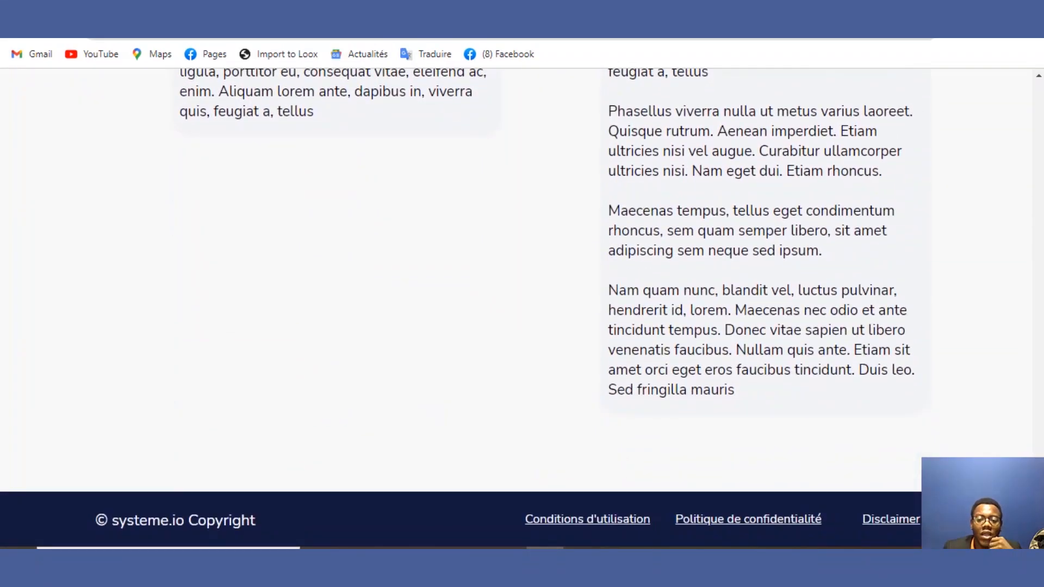
pyautogui.moveTo(1037, 500); pyautogui.dragTo(1039, 92)
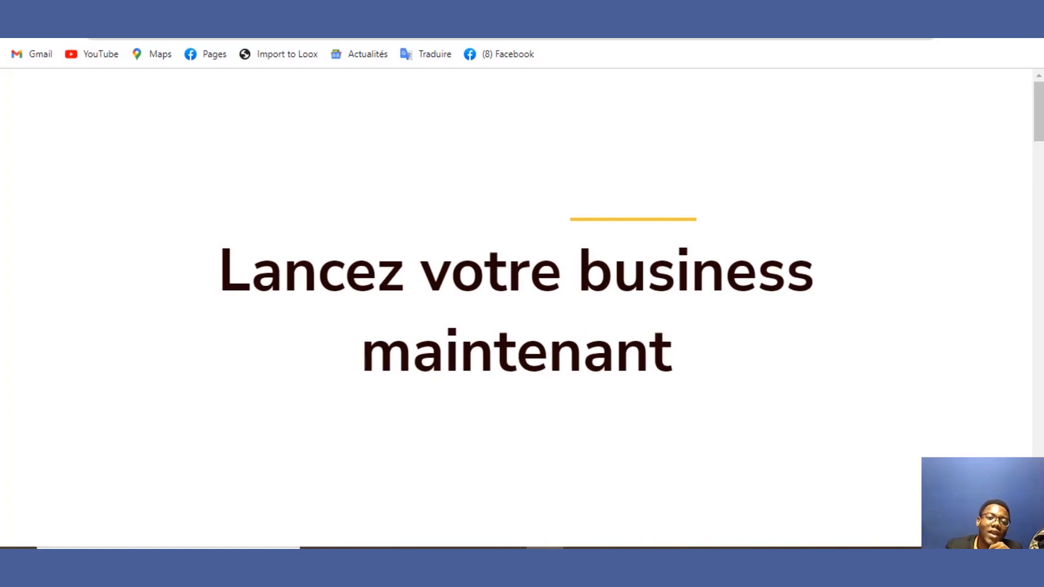
pyautogui.click(272, 4)
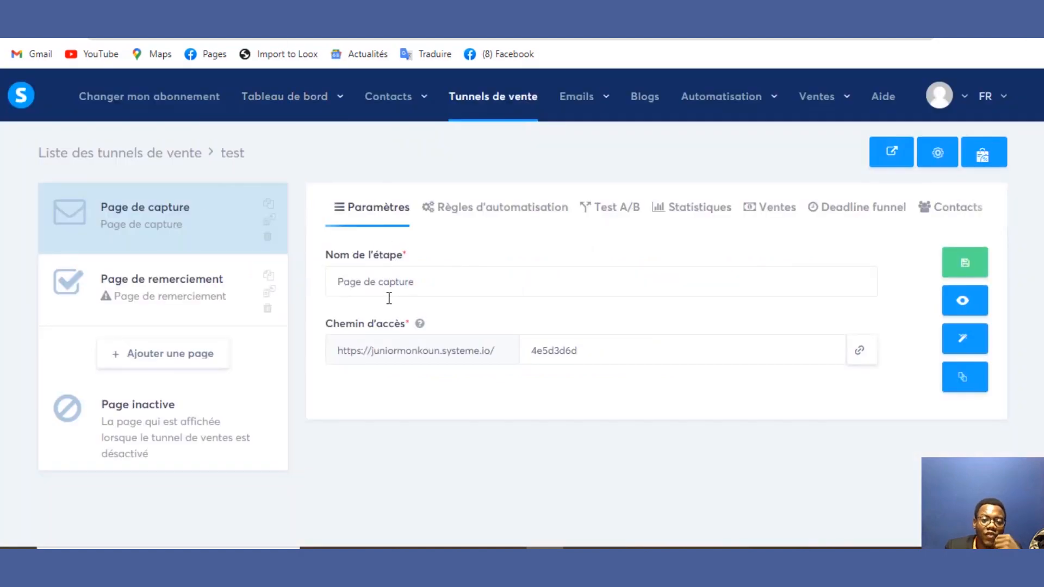
pyautogui.click(391, 280)
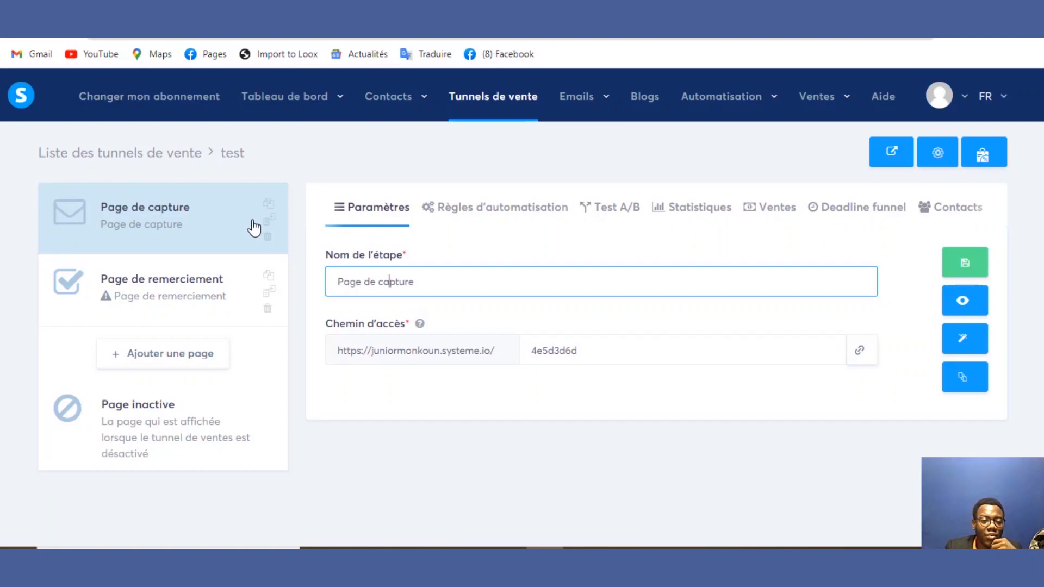
pyautogui.doubleClick(396, 282)
pyautogui.click(432, 282)
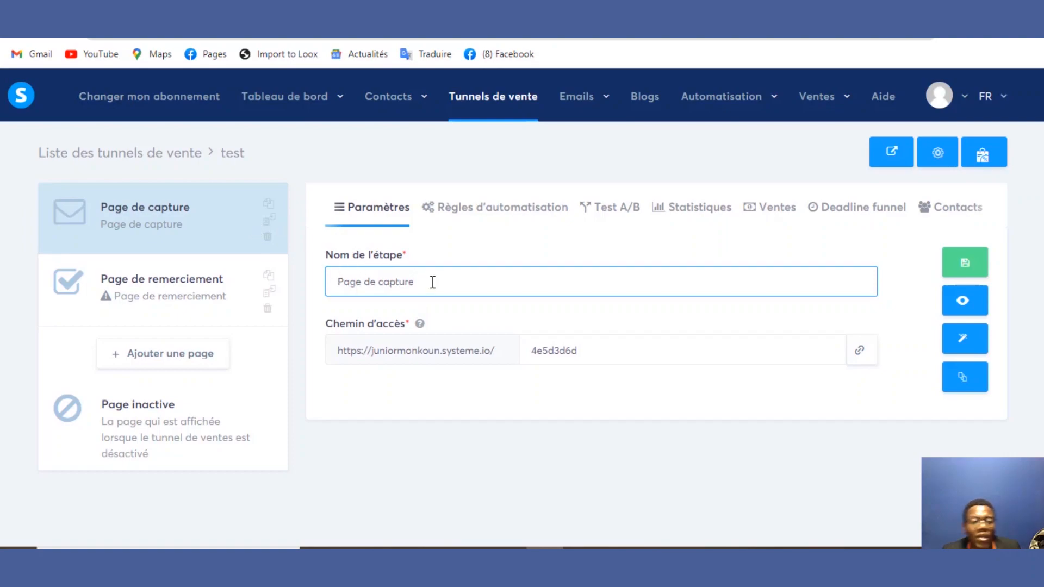
pyautogui.moveTo(432, 282); pyautogui.dragTo(266, 326)
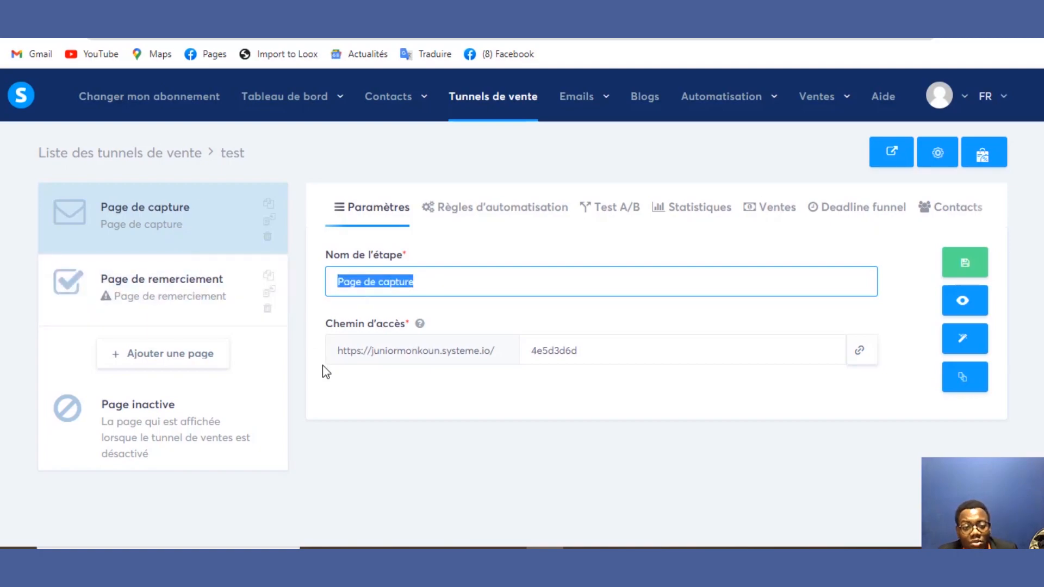
pyautogui.click(396, 415)
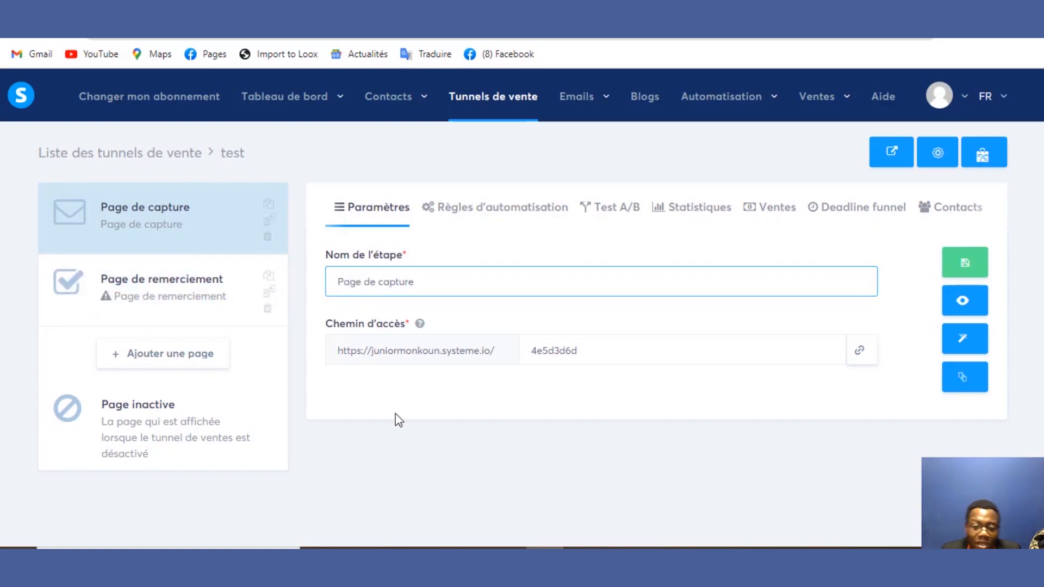
pyautogui.click(862, 360)
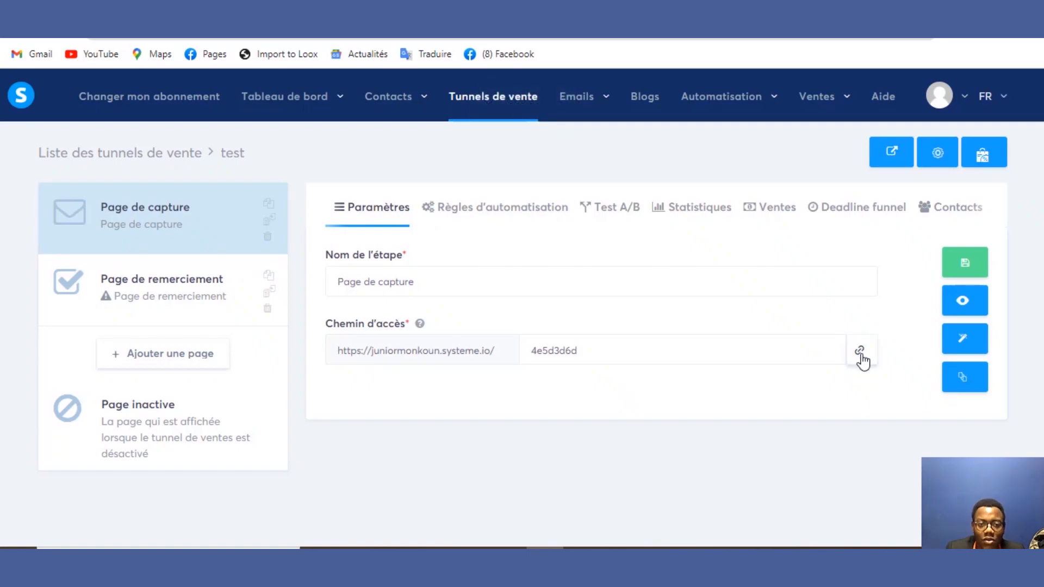
pyautogui.click(860, 352)
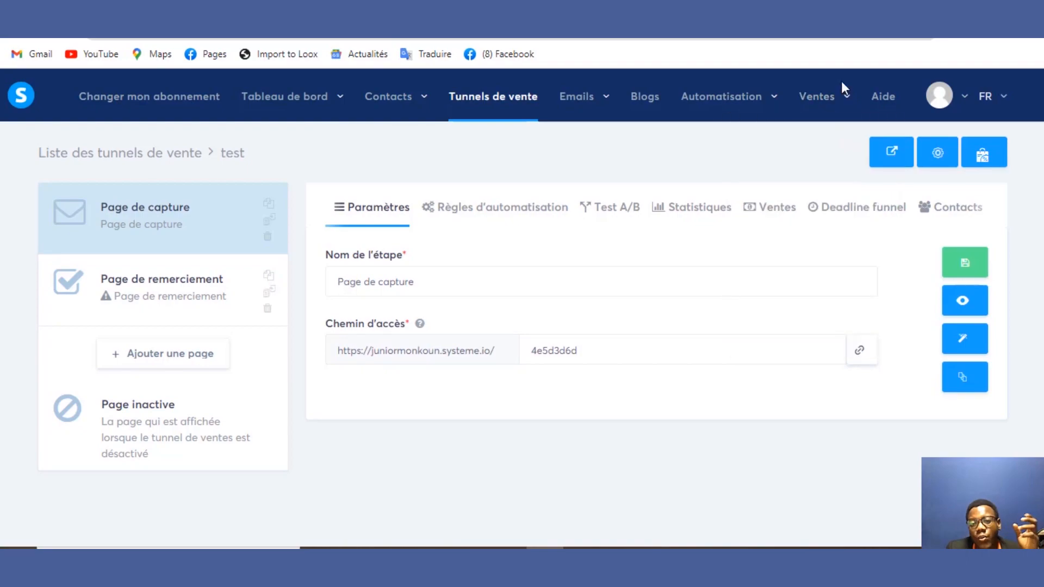
pyautogui.hotkey('ctrl', 't')
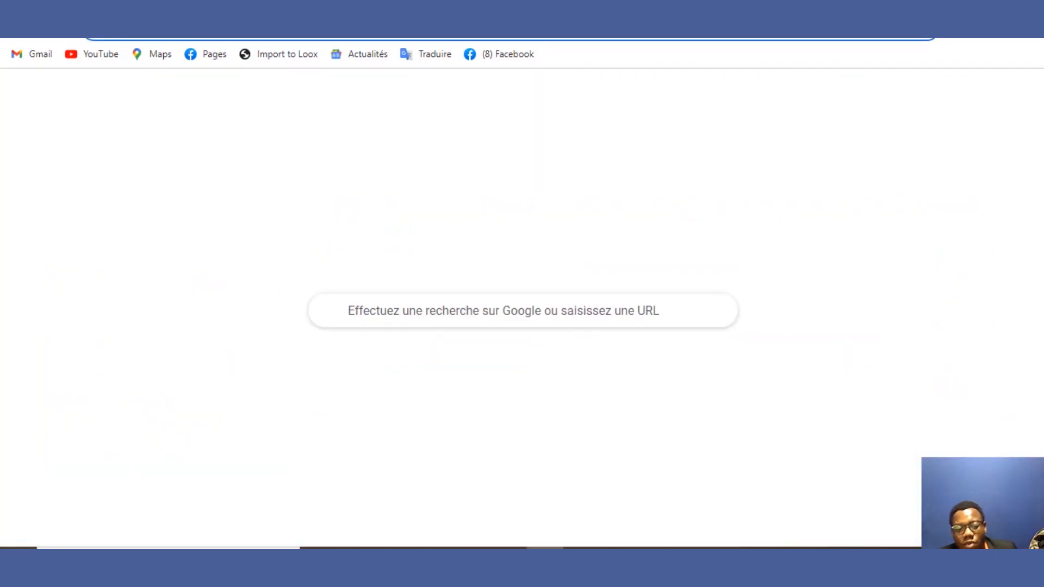
pyautogui.write('https://juniormoxleaun.systeme.io/4e0d3d8d')
pyautogui.press('Return')
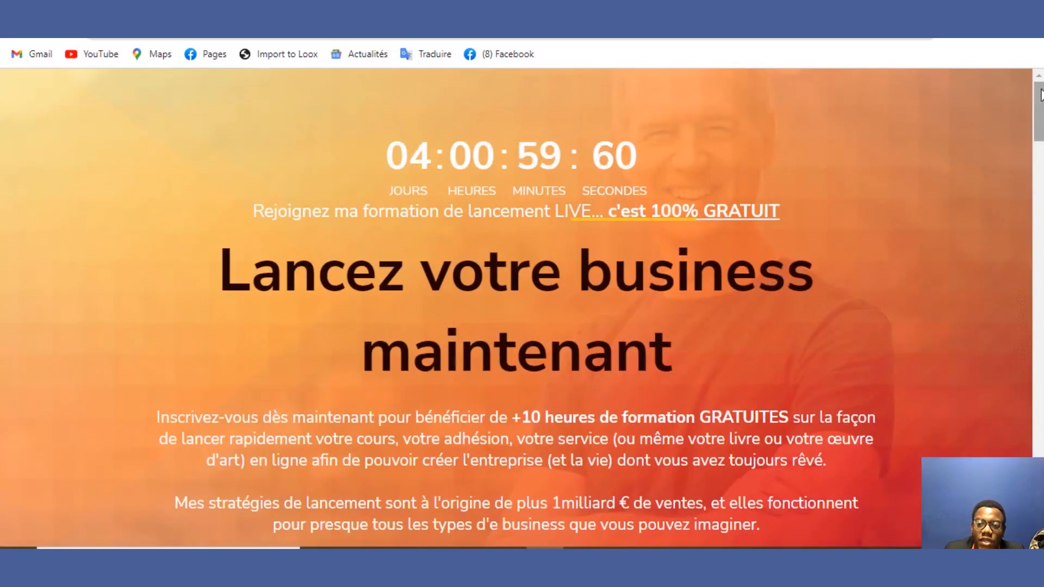
pyautogui.moveTo(1041, 100)
pyautogui.mouseDown()
pyautogui.moveTo(1042, 498)
pyautogui.moveTo(1042, 96)
pyautogui.mouseUp()
pyautogui.hotkey('ctrl', 'shift', 'Tab')
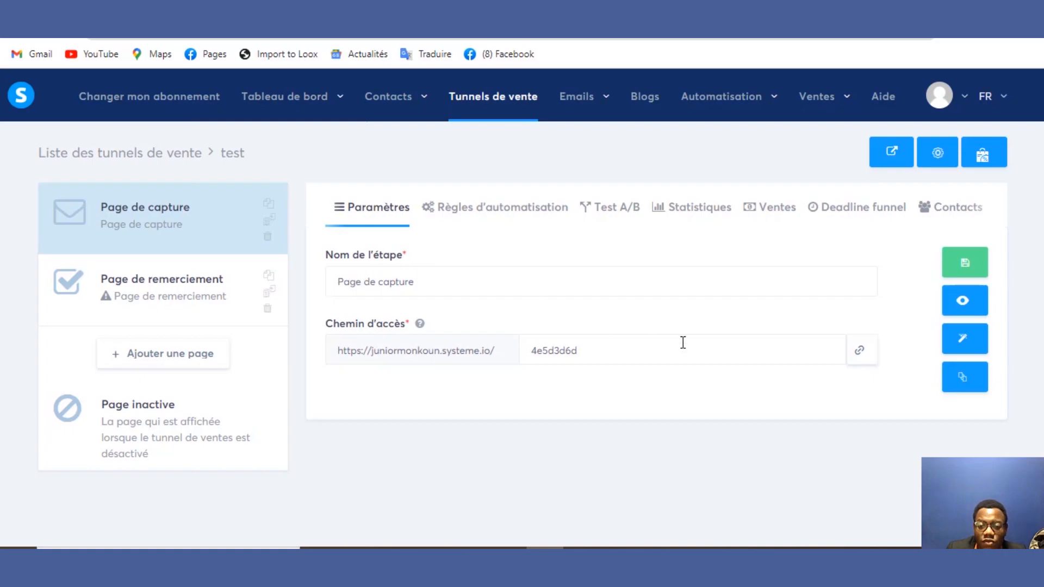
# Step: Add a new page to the funnel, naming the step 'Page de vente'
pyautogui.click(185, 358)
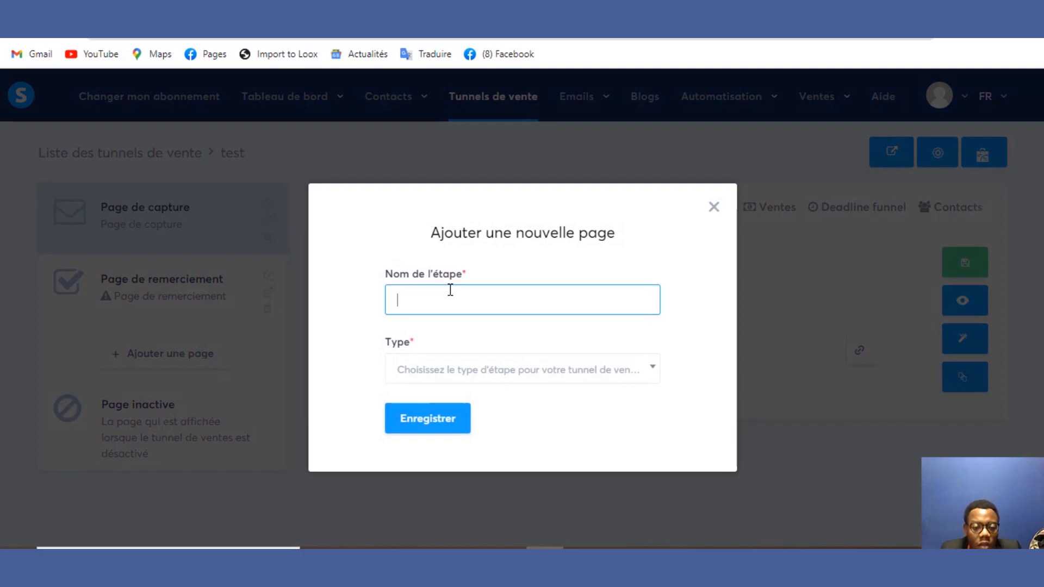
pyautogui.write('Pae')
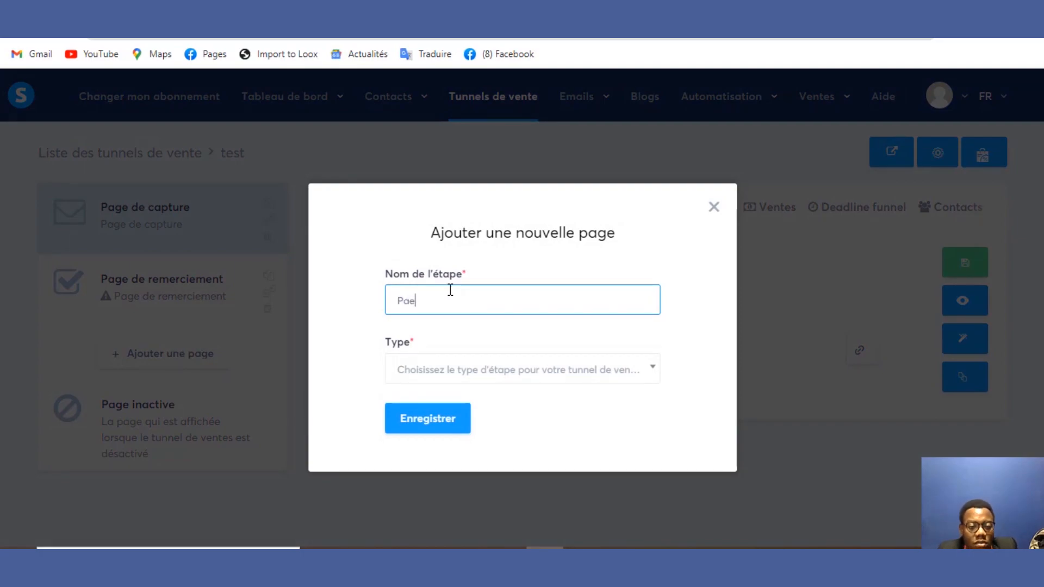
pyautogui.press('BackSpace')
pyautogui.write('d')
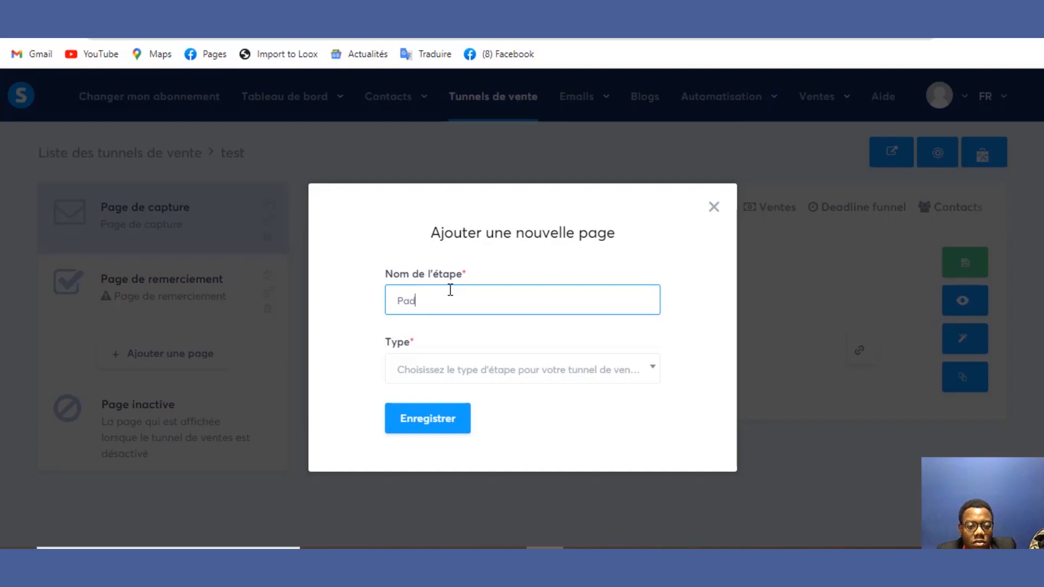
pyautogui.press('BackSpace')
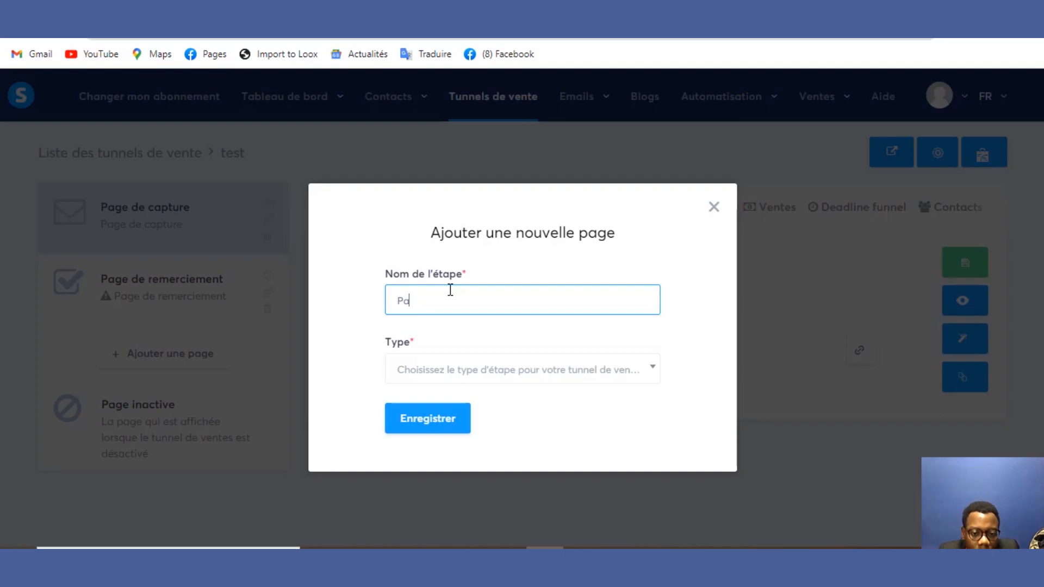
pyautogui.write('ge d')
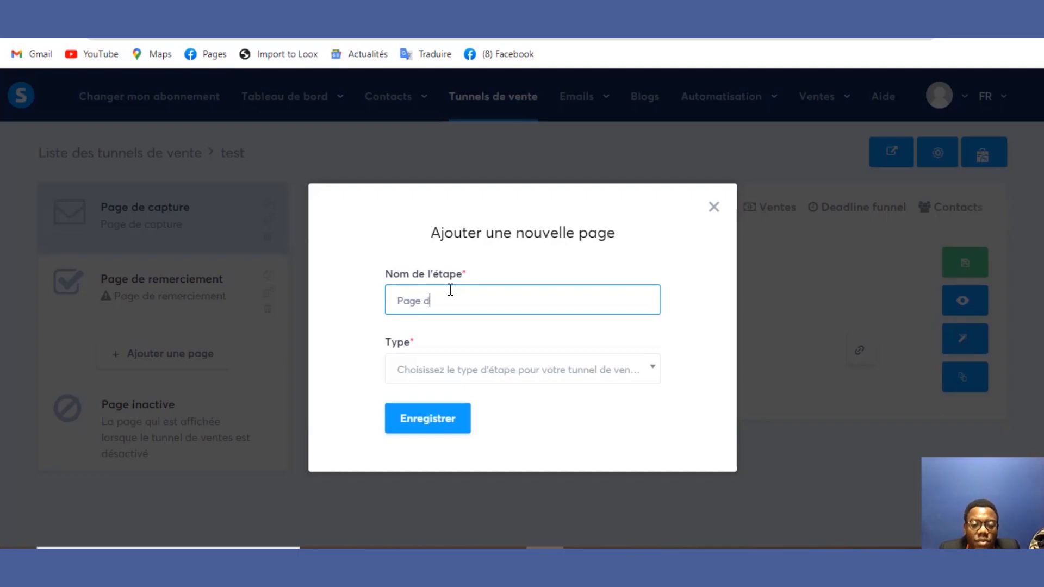
pyautogui.write('e vente')
# Step: Set the step type to Formulaire, rename the step 'Formulaire' and save it
pyautogui.click(431, 375)
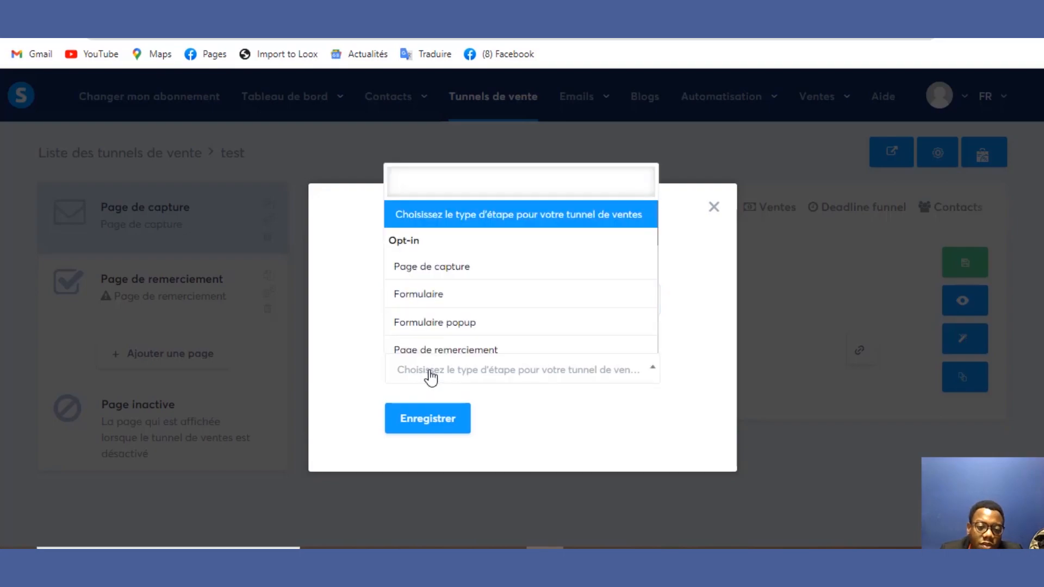
pyautogui.click(478, 308)
pyautogui.click(473, 303)
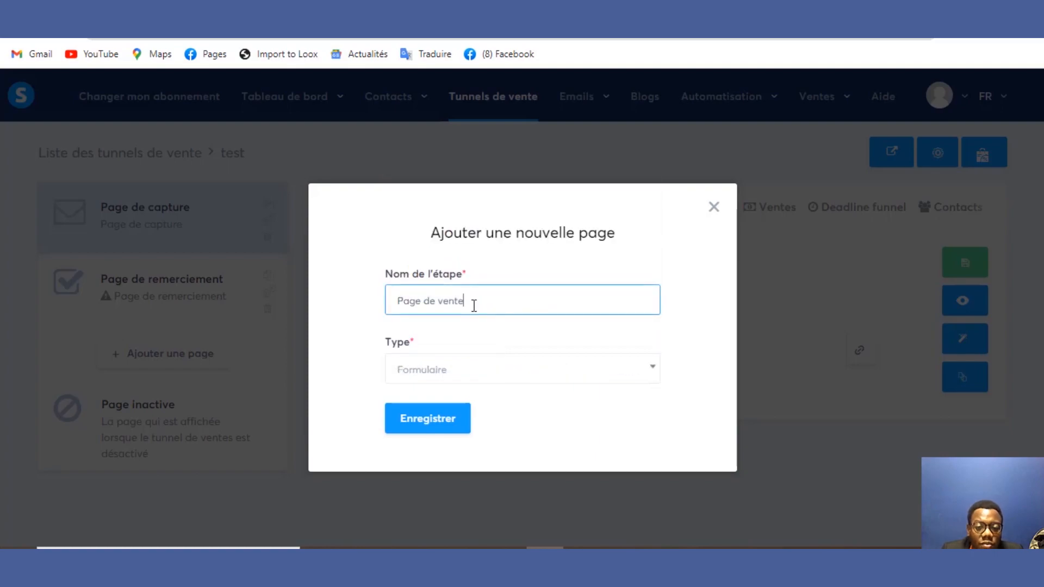
pyautogui.doubleClick(443, 300)
pyautogui.moveTo(440, 310); pyautogui.dragTo(366, 305)
pyautogui.write('F')
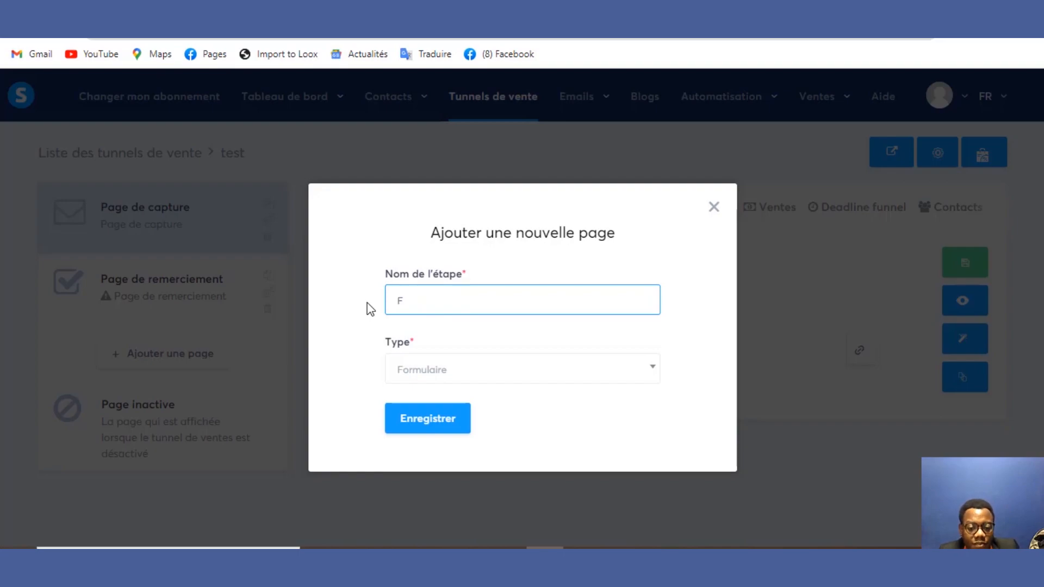
pyautogui.write('orm')
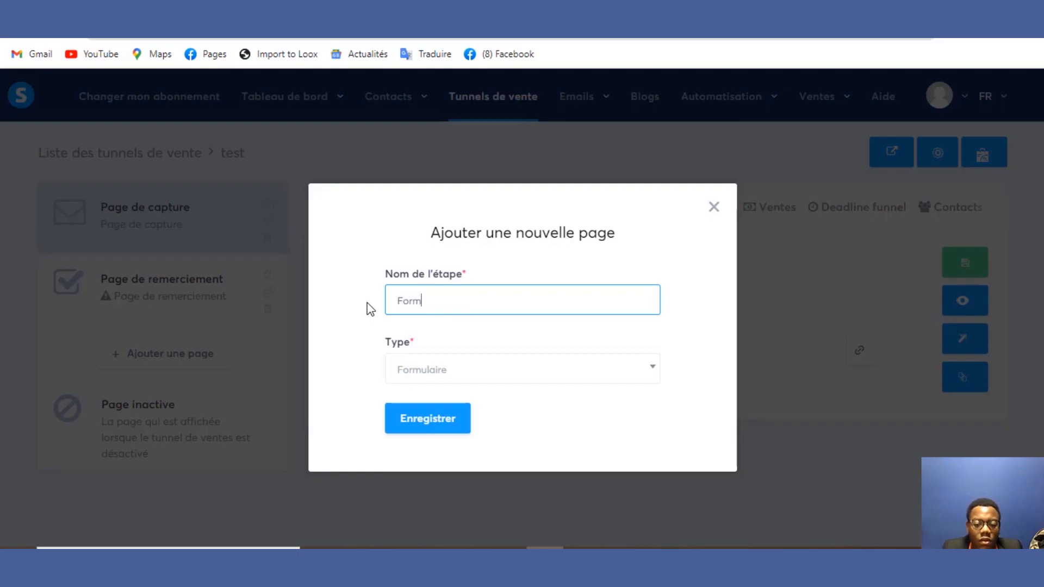
pyautogui.write('ulaire')
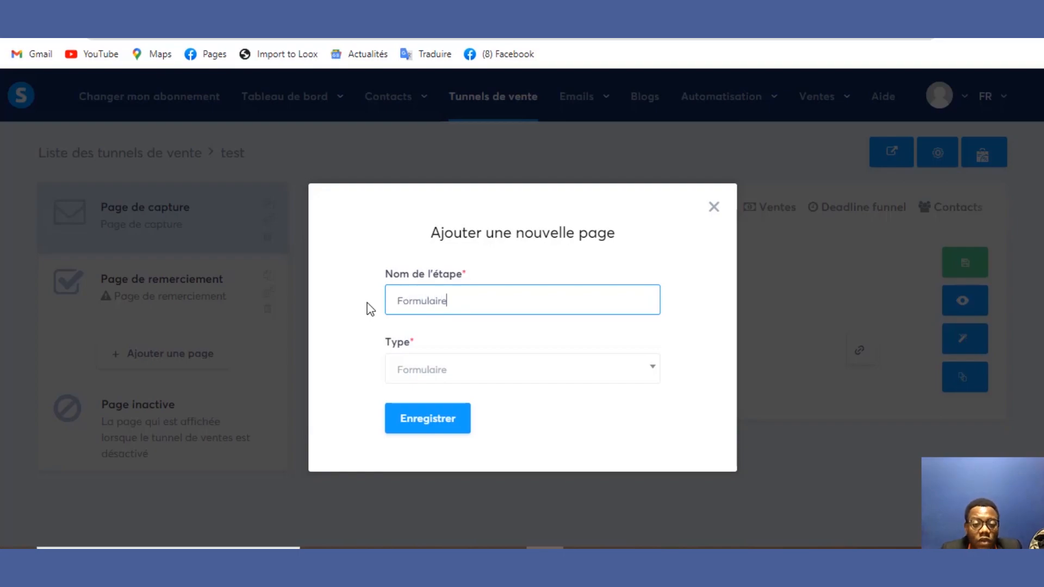
pyautogui.click(417, 427)
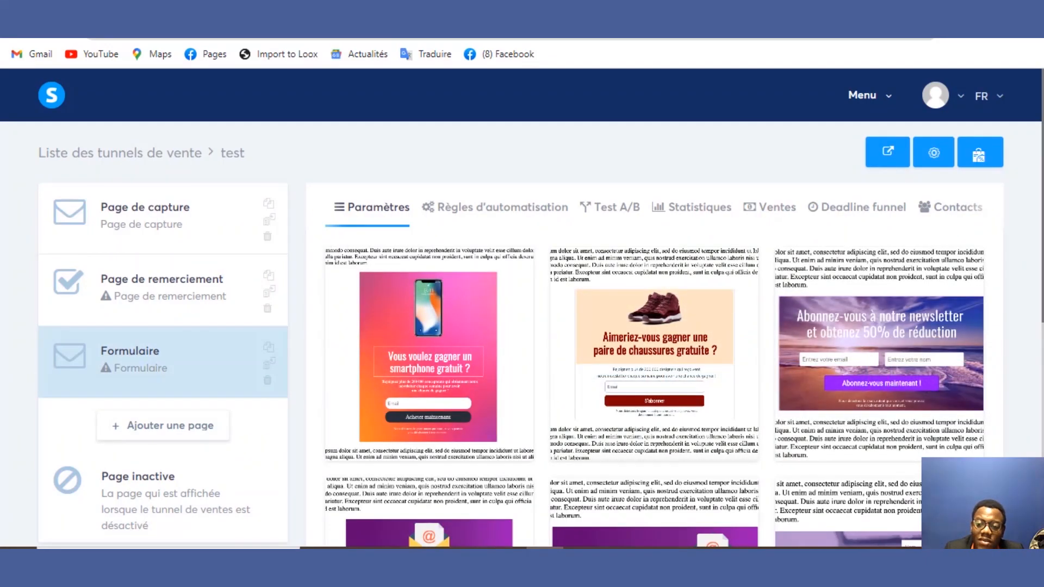
# Step: Preview the purple newsletter template, try its Nom and Email fields, then select it
pyautogui.scroll(-2, 1011, 348)
pyautogui.scroll(-6, 525, 245)
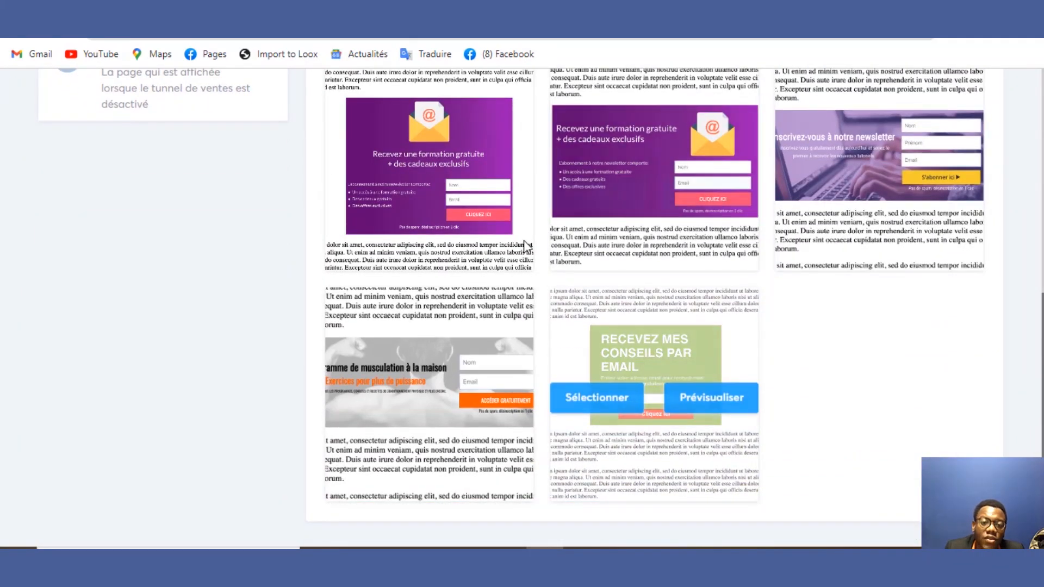
pyautogui.moveTo(498, 210)
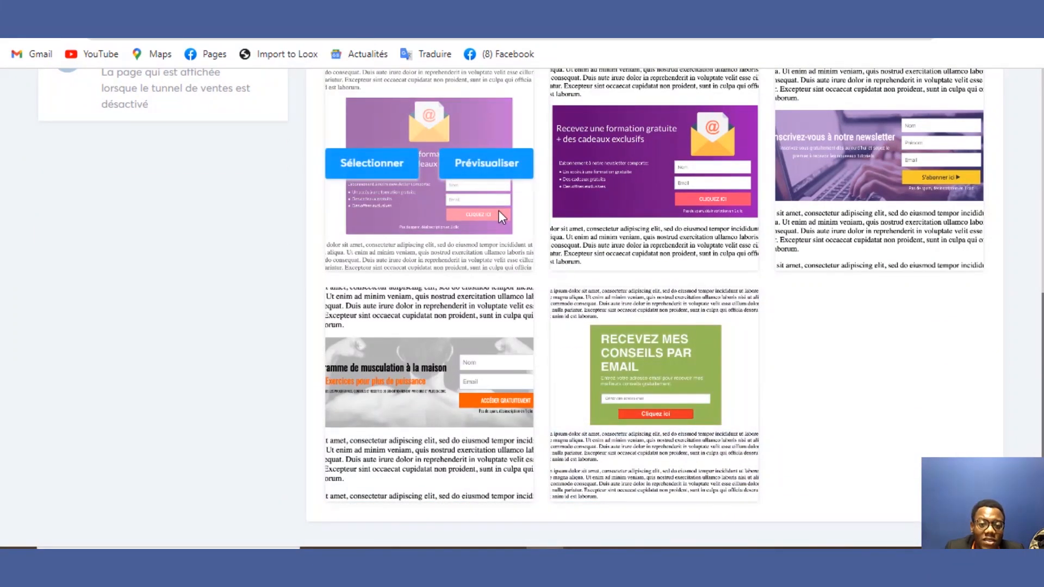
pyautogui.click(471, 179)
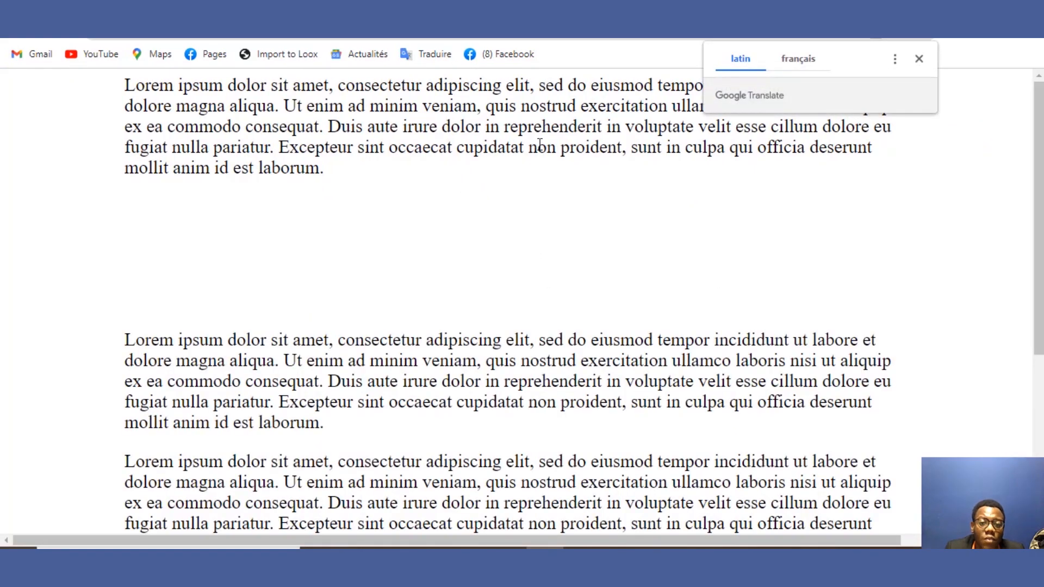
pyautogui.scroll(-10, 1006, 155)
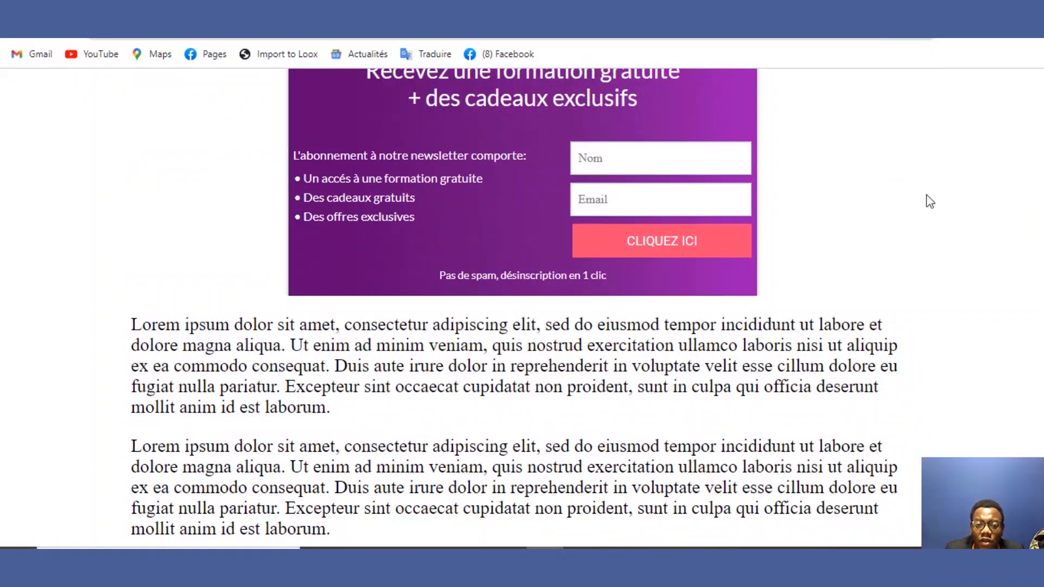
pyautogui.click(706, 161)
pyautogui.click(702, 197)
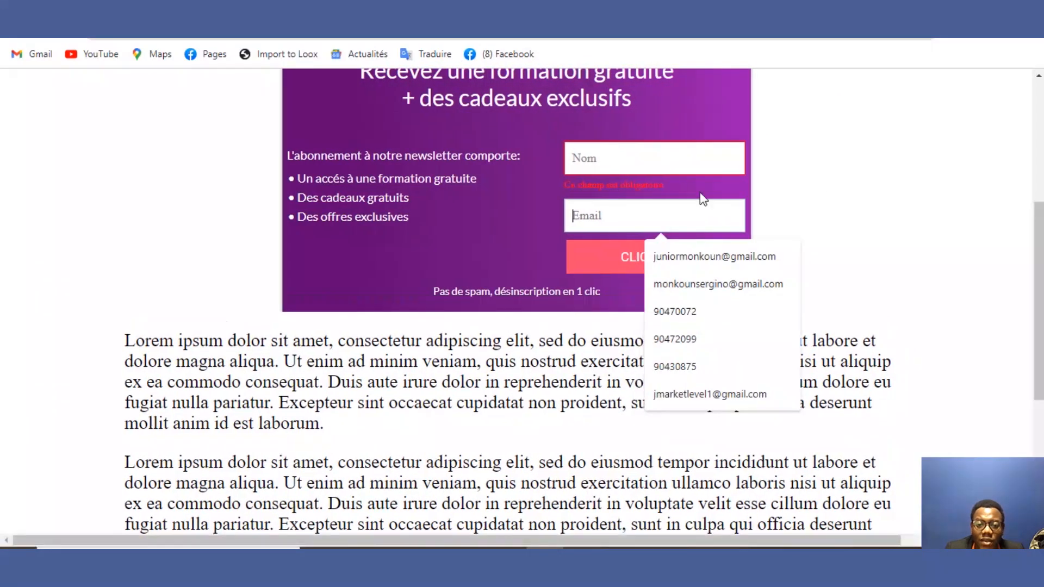
pyautogui.scroll(5, 1016, 250)
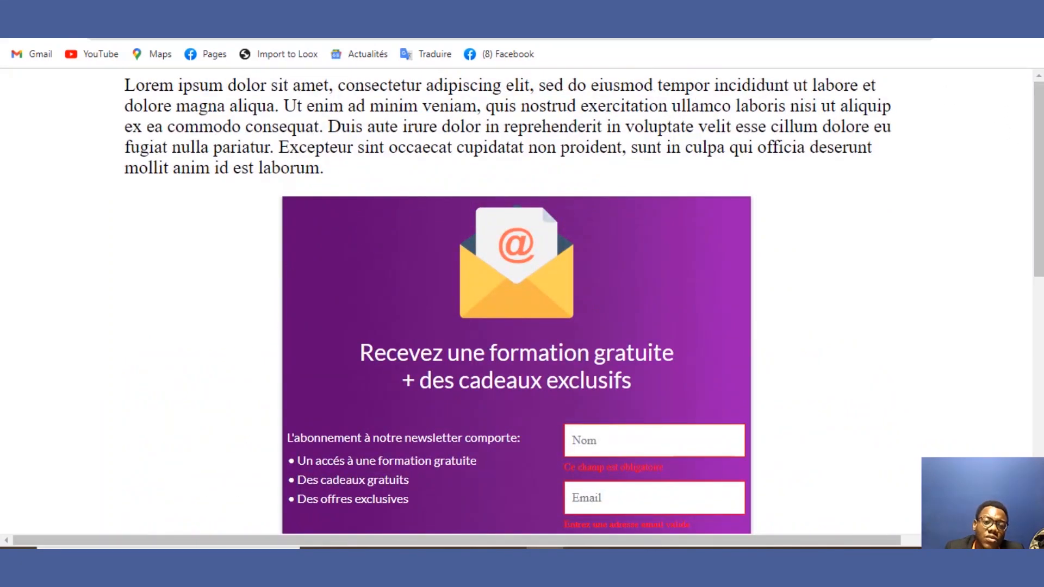
pyautogui.hotkey('ctrl', 'w')
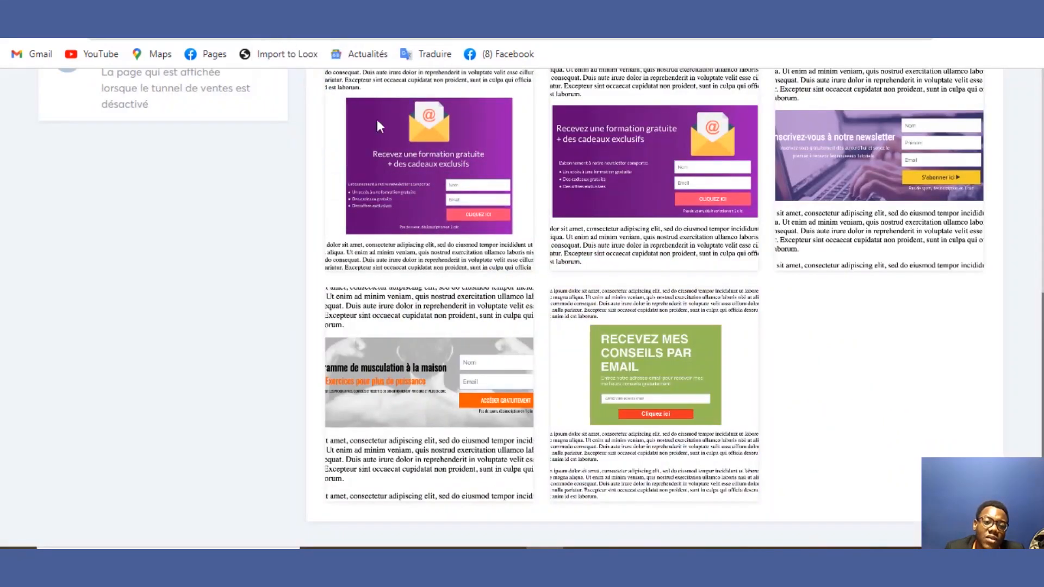
pyautogui.click(389, 171)
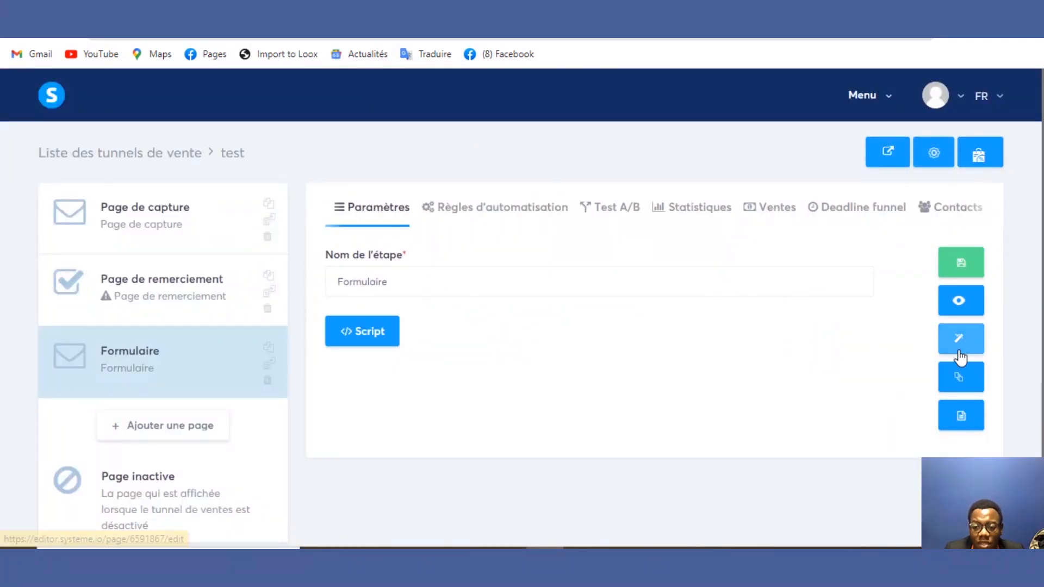
# Step: Change the form heading's '+ des cadeaux exclusifs' line to 'sur le dropshipping'
pyautogui.click(959, 353)
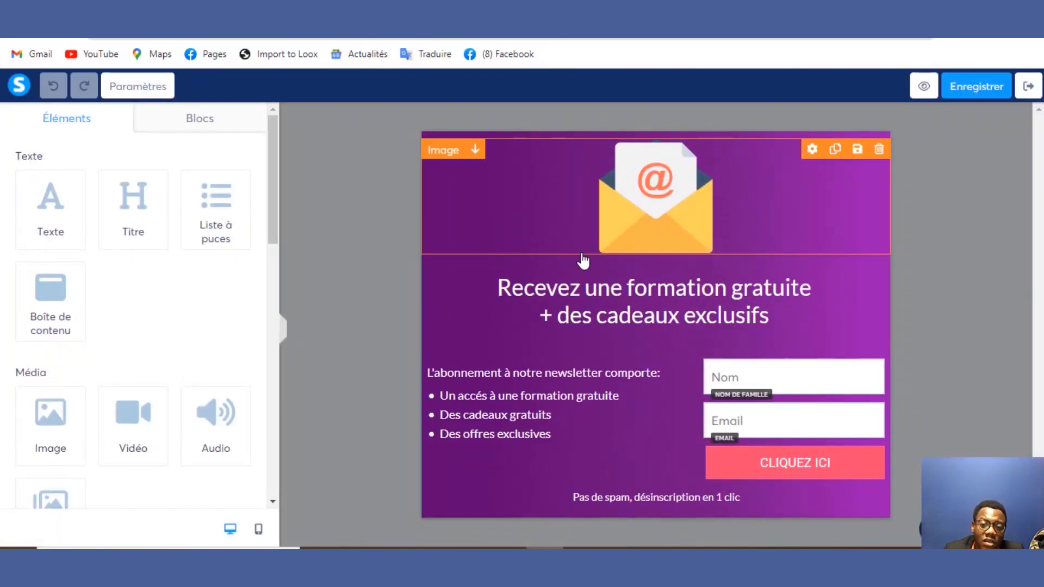
pyautogui.click(598, 306)
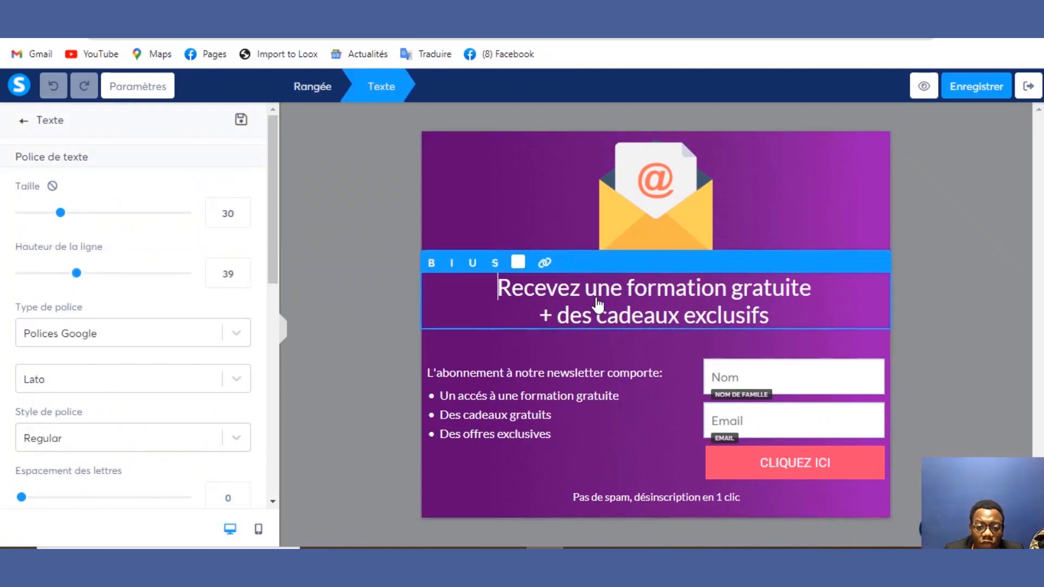
pyautogui.moveTo(695, 315); pyautogui.dragTo(769, 321)
pyautogui.moveTo(652, 311); pyautogui.dragTo(570, 305)
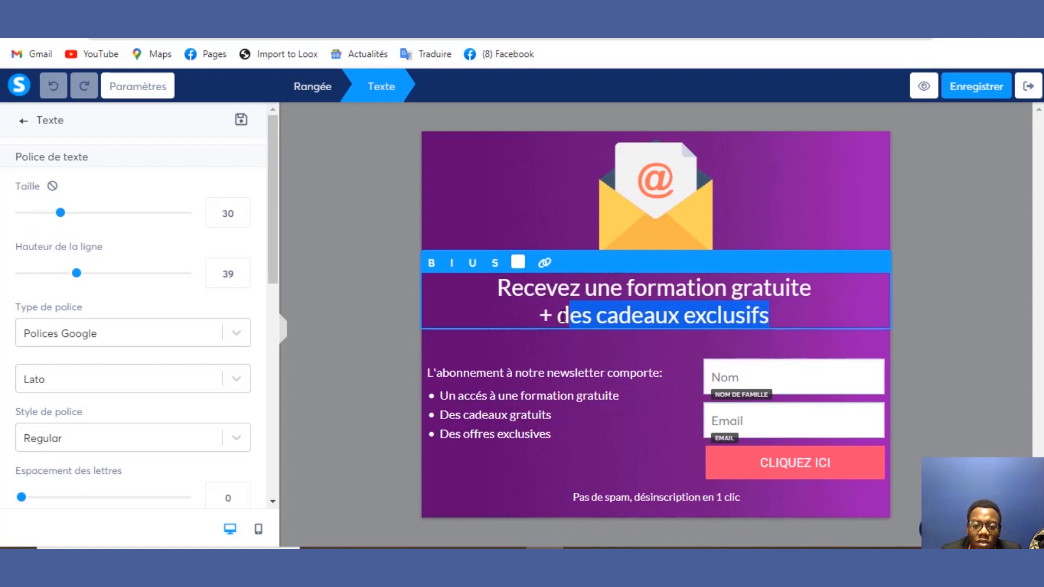
pyautogui.click(556, 315)
pyautogui.moveTo(544, 314); pyautogui.dragTo(768, 318)
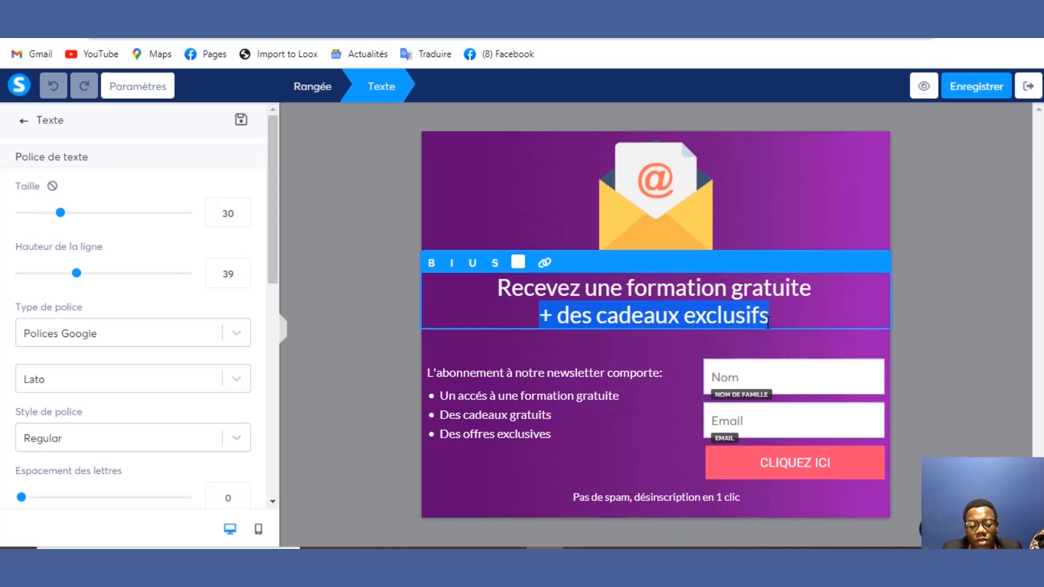
pyautogui.write('sur ')
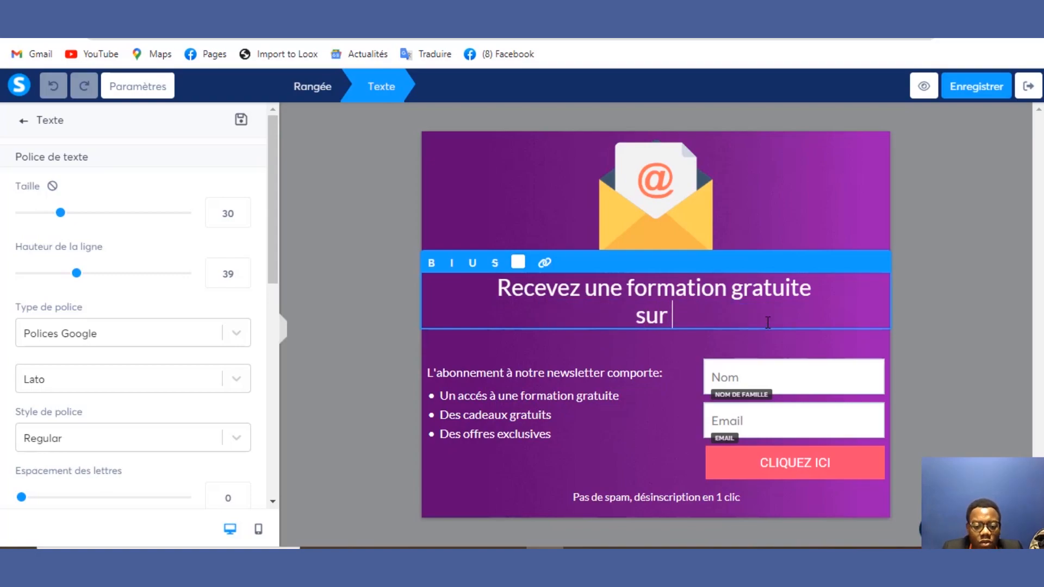
pyautogui.write('le dro')
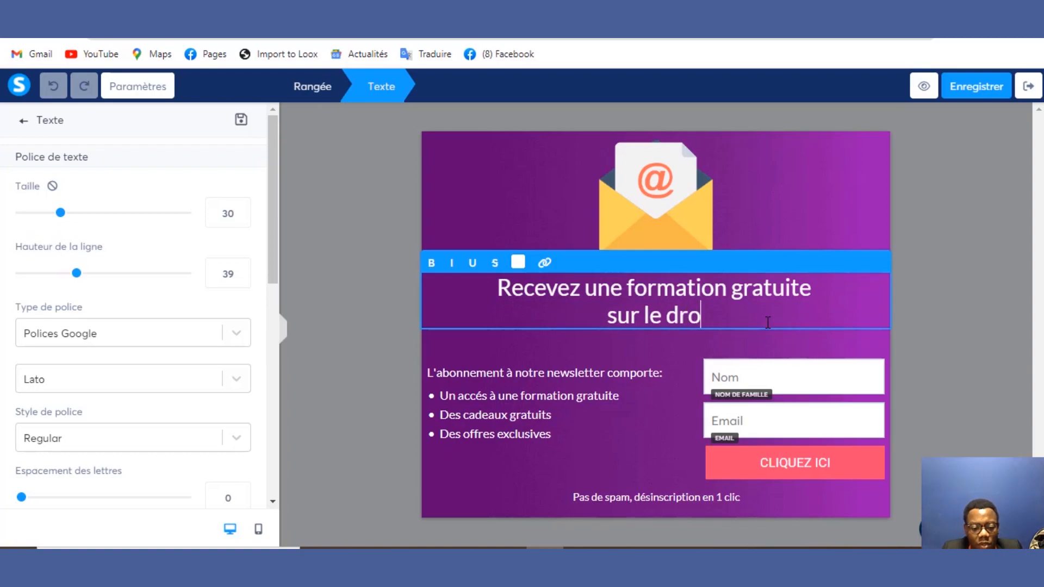
pyautogui.write('psh')
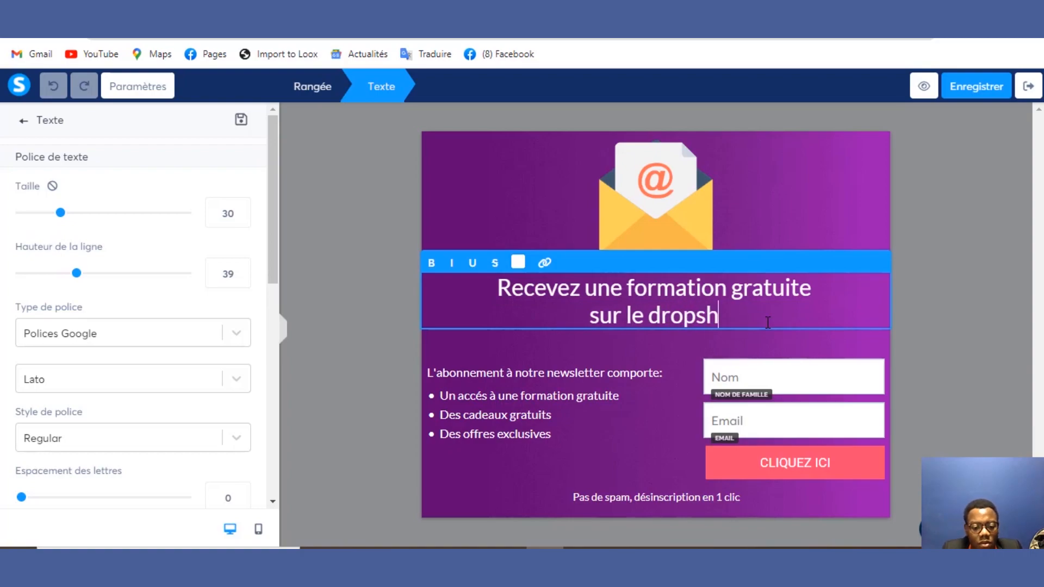
pyautogui.write('ipping')
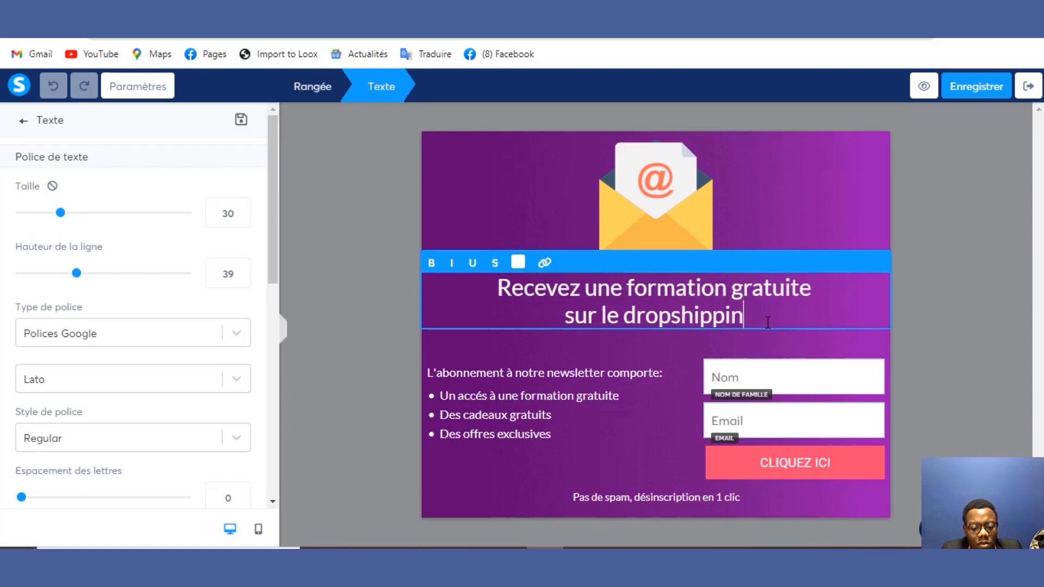
pyautogui.click(553, 378)
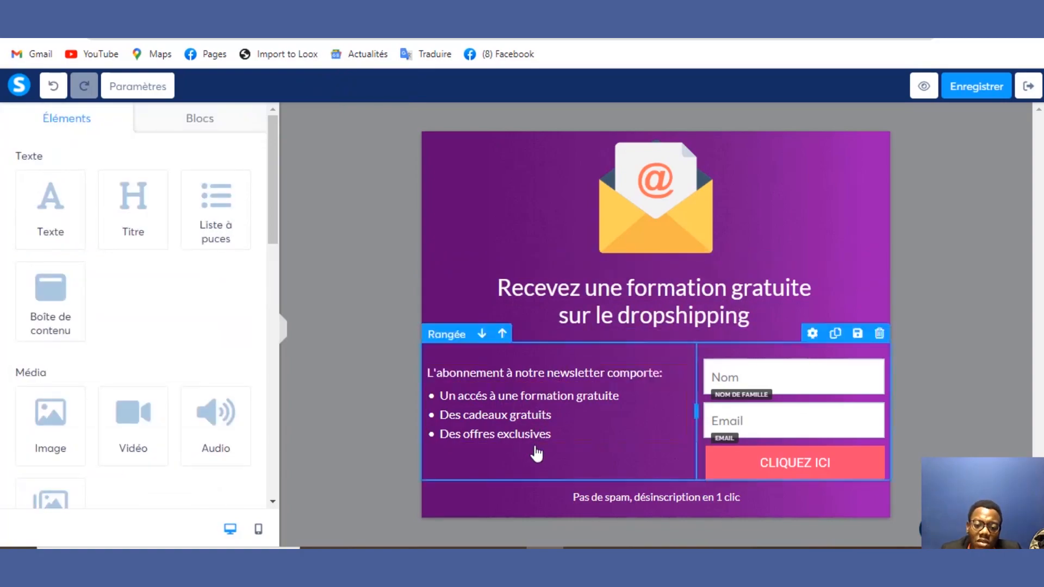
# Step: Touch up the bullet list and 'Pas de spam' line, then save the page and exit the editor
pyautogui.click(540, 401)
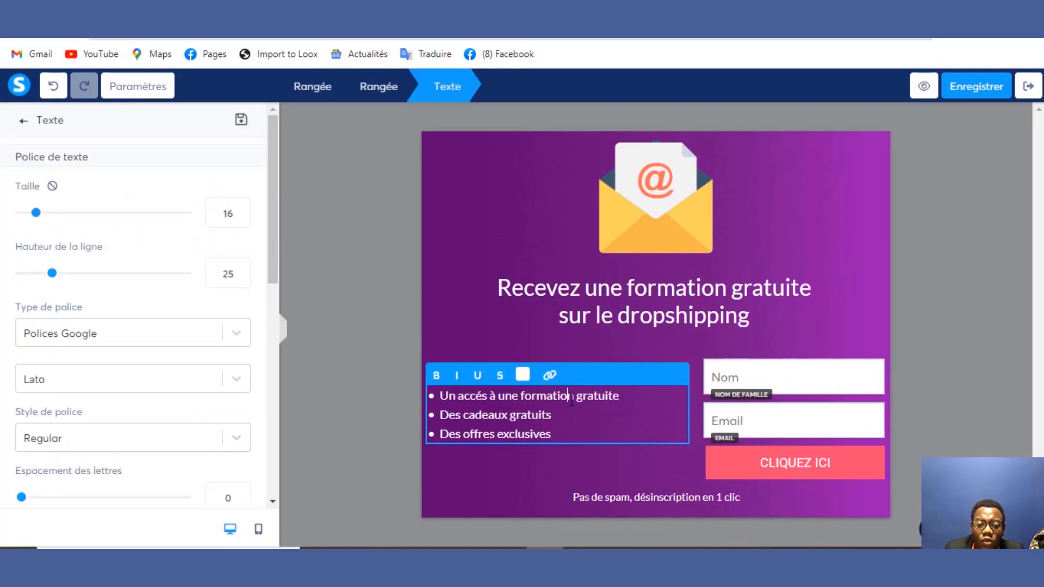
pyautogui.moveTo(572, 401); pyautogui.dragTo(495, 434)
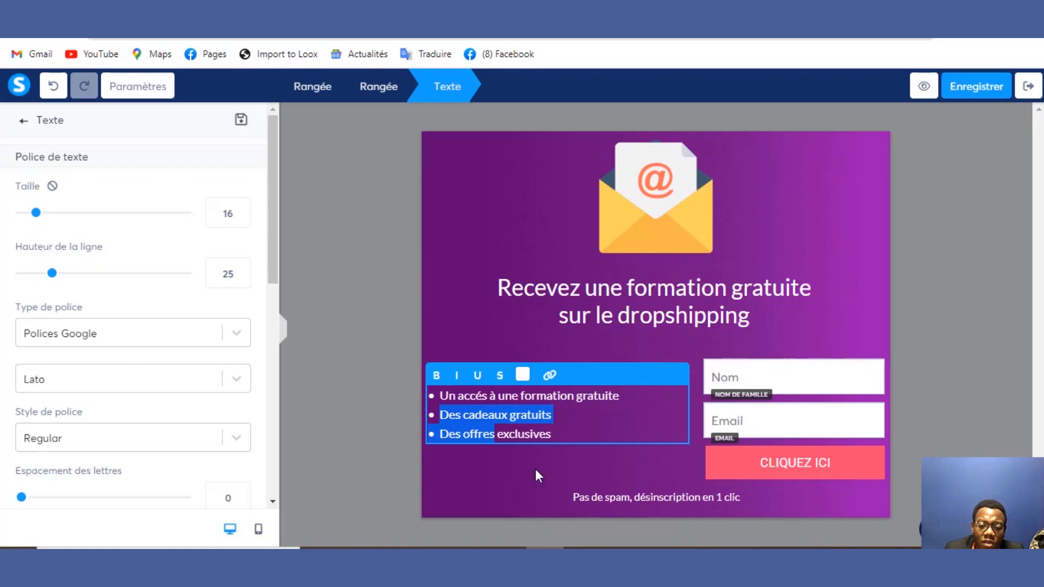
pyautogui.click(579, 498)
pyautogui.click(635, 500)
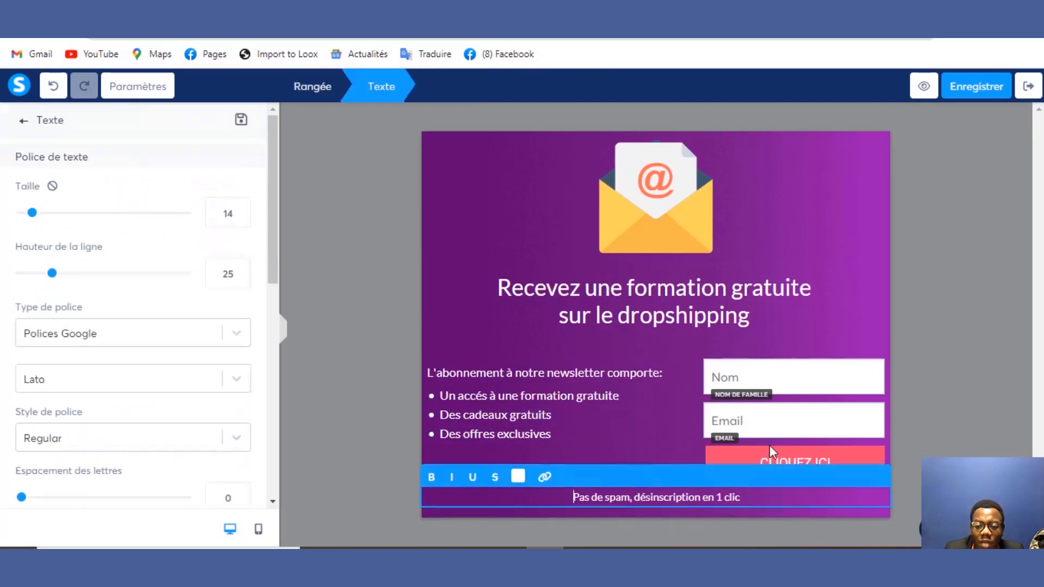
pyautogui.click(984, 99)
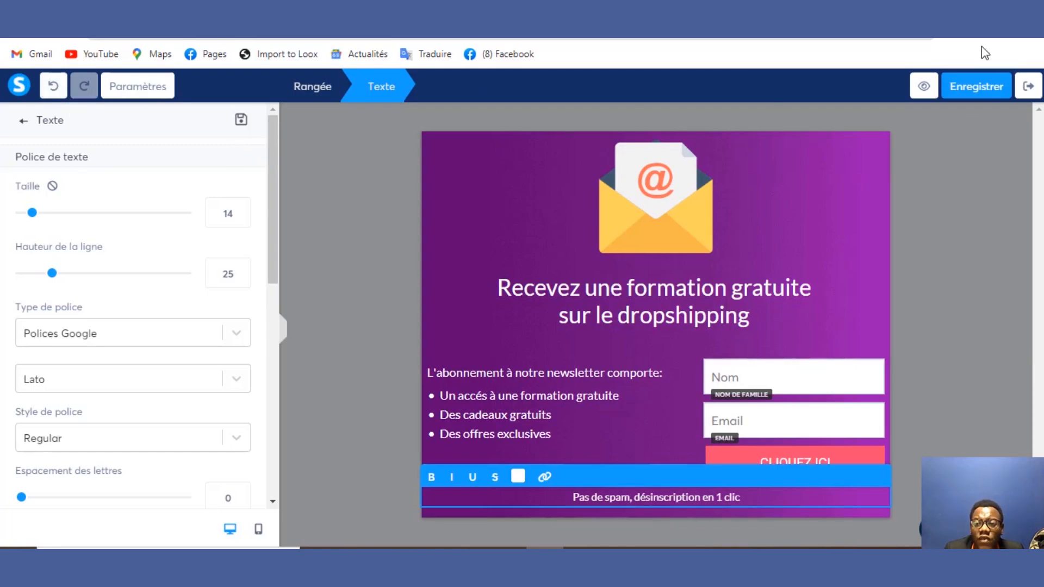
pyautogui.click(975, 86)
pyautogui.click(1027, 87)
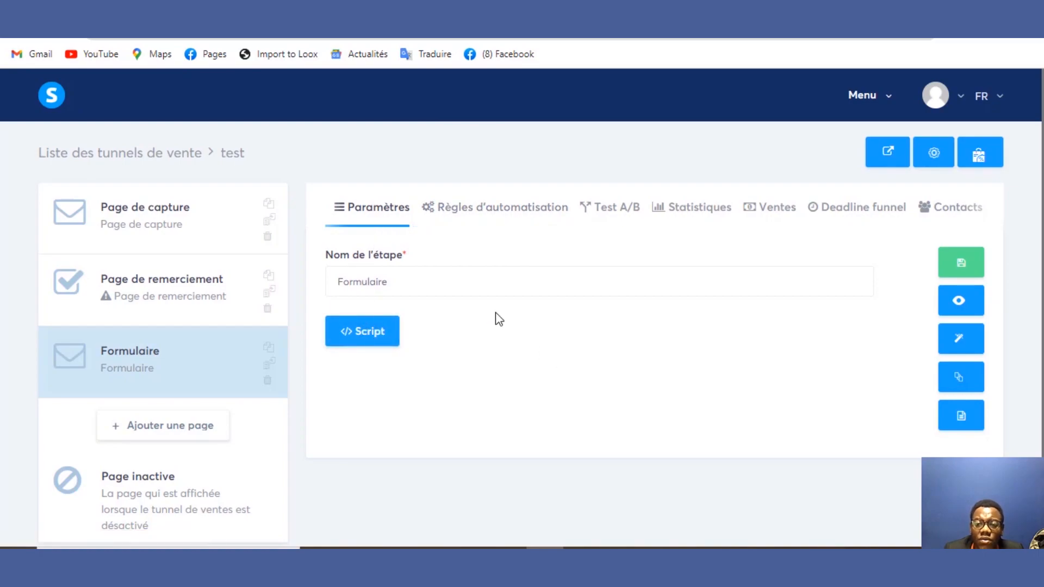
# Step: View the funnel's public page, then return to the Formulaire step settings
pyautogui.click(885, 151)
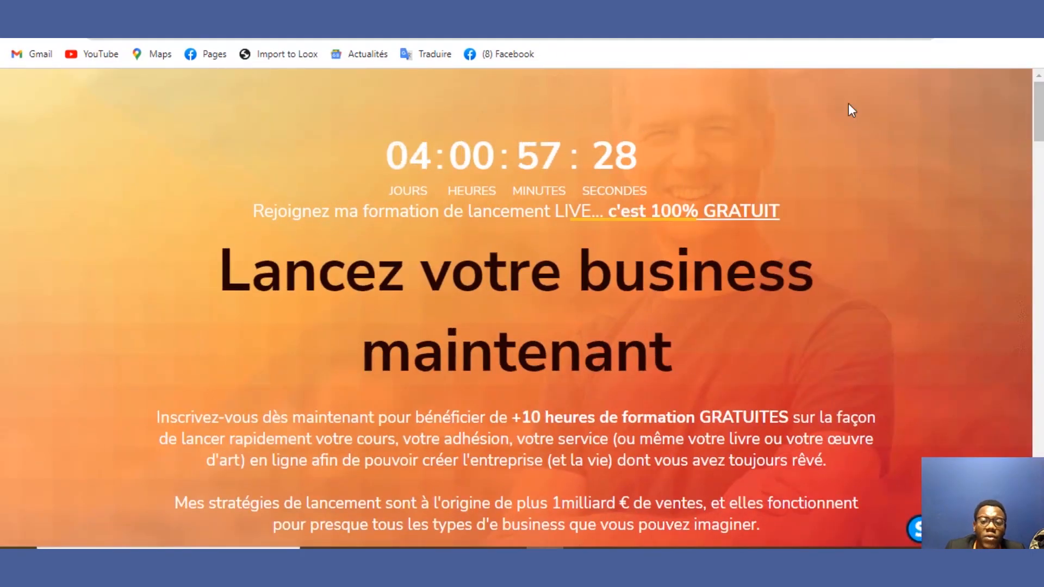
pyautogui.moveTo(1039, 129)
pyautogui.mouseDown()
pyautogui.moveTo(1038, 524)
pyautogui.moveTo(1039, 127)
pyautogui.mouseUp()
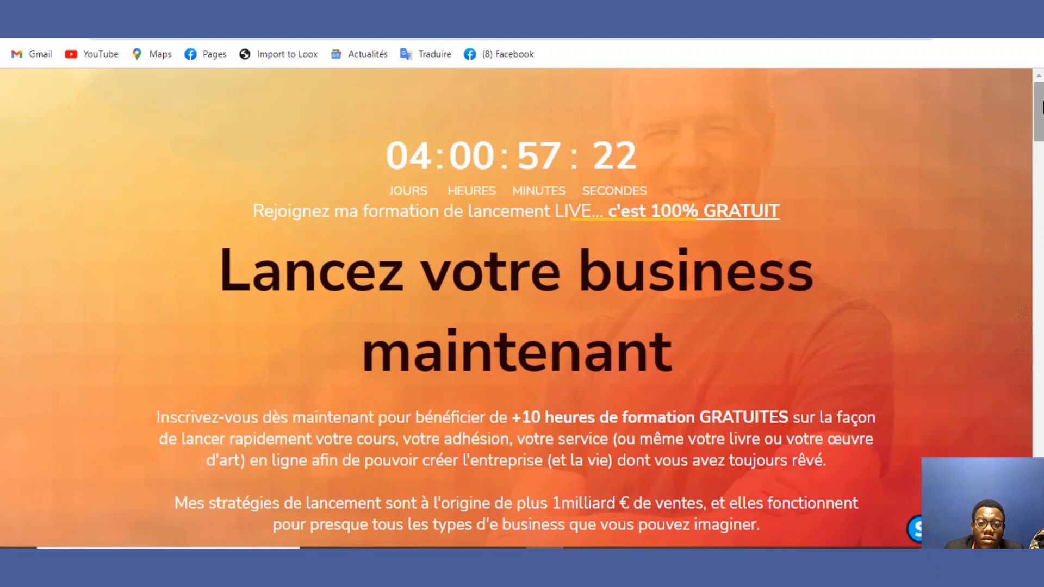
pyautogui.hotkey('ctrl', 'shift', 'Tab')
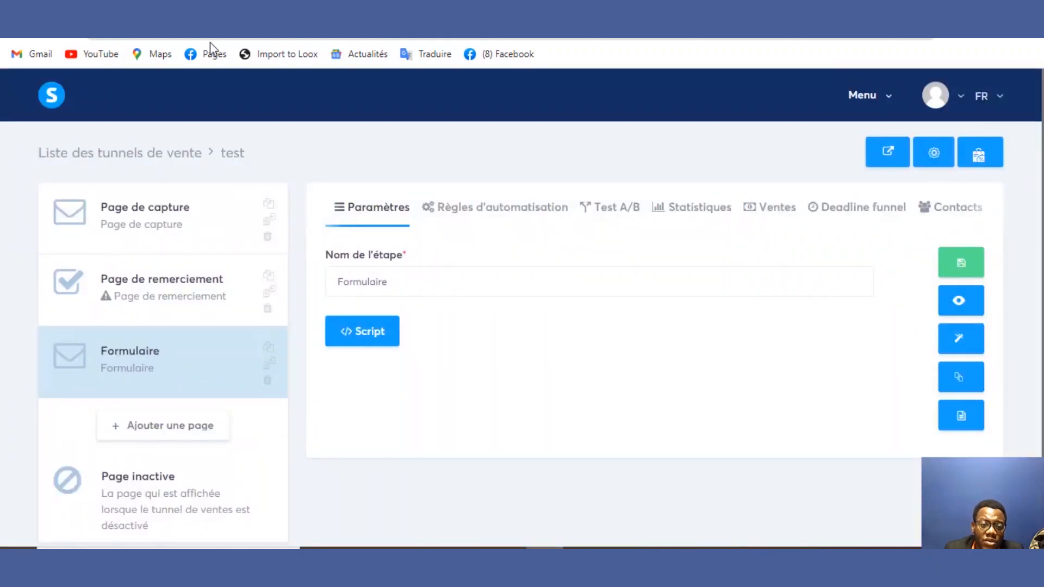
pyautogui.click(171, 358)
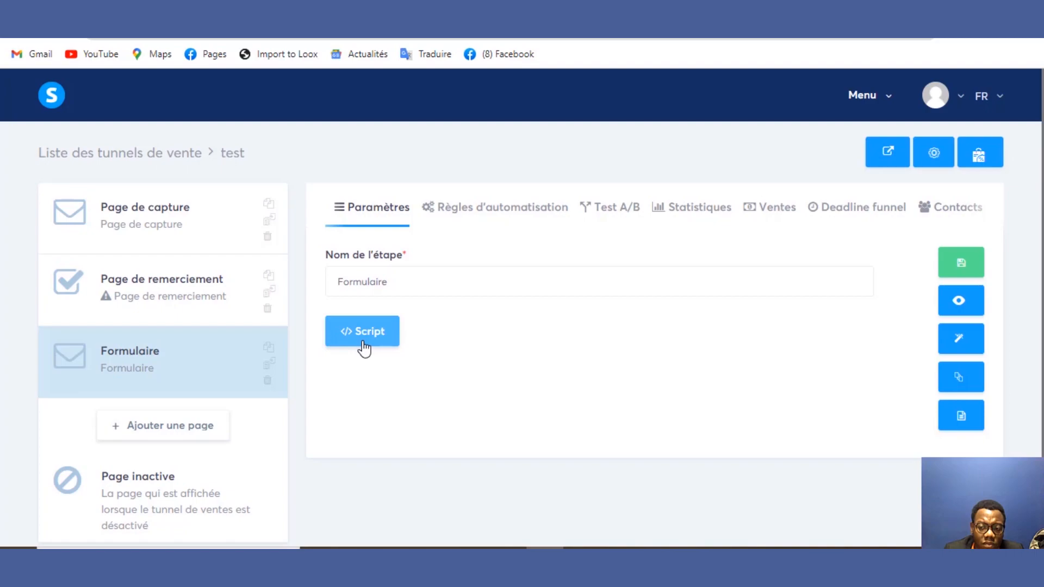
pyautogui.click(957, 303)
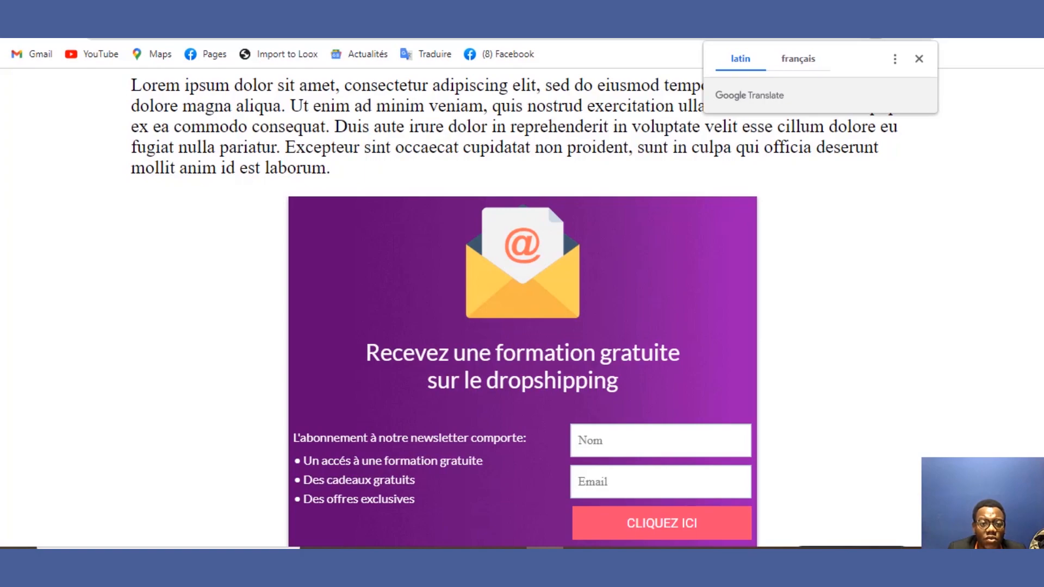
pyautogui.click(217, 4)
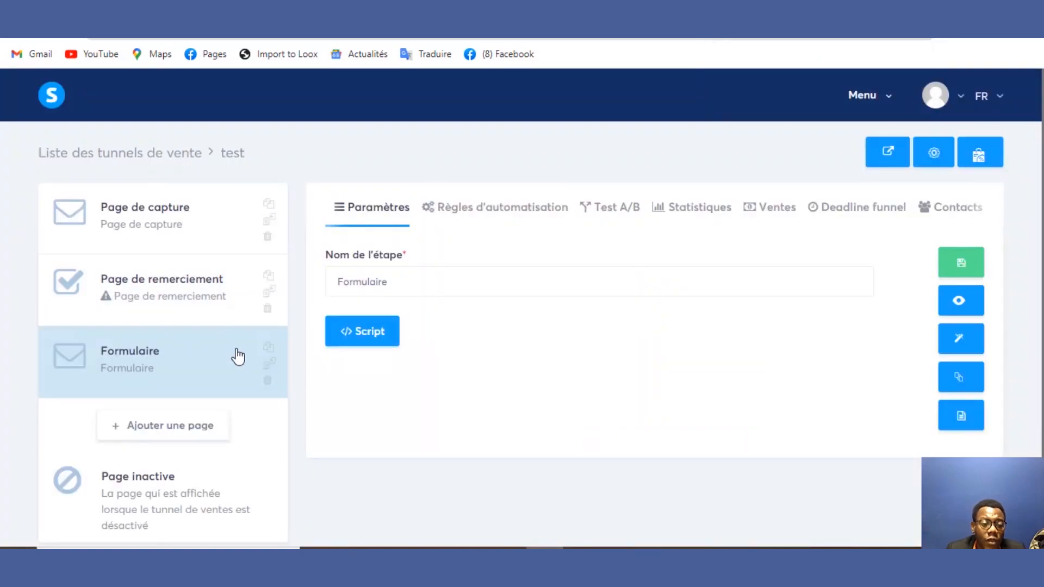
# Step: Check the capture page's automation rules, then preview the 'Lancez votre business maintenant' page
pyautogui.click(196, 234)
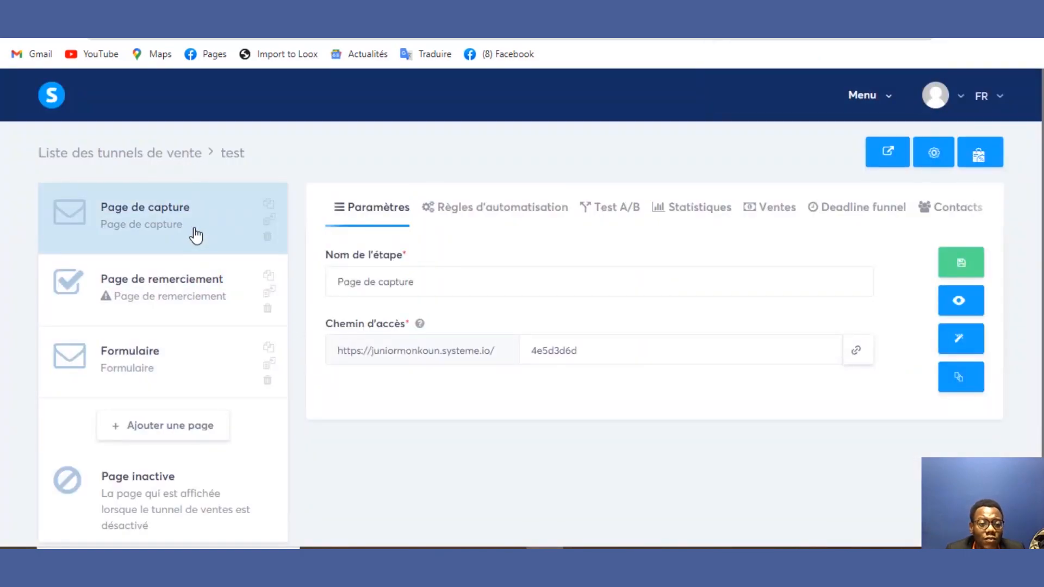
pyautogui.click(183, 236)
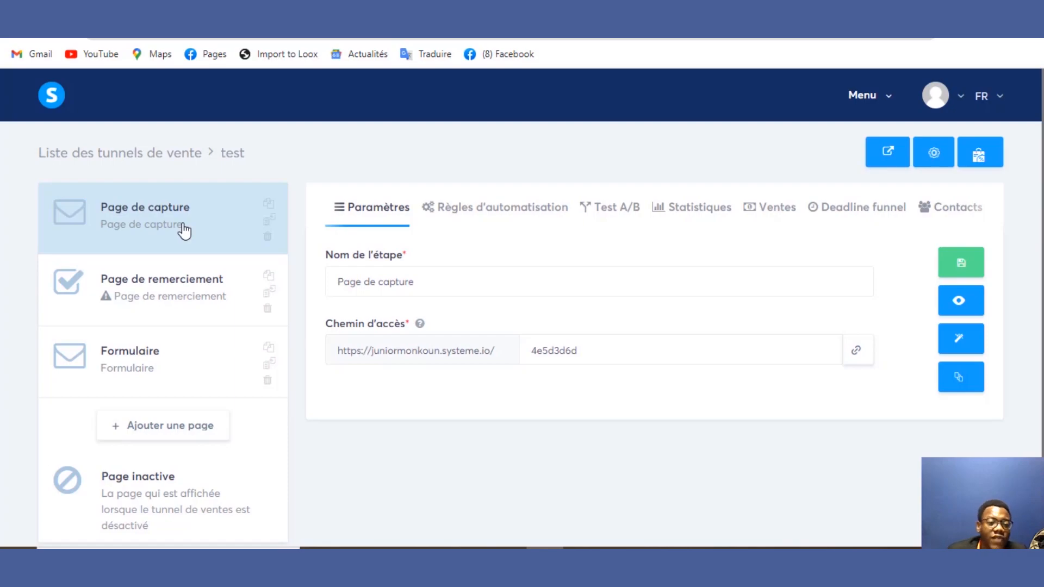
pyautogui.click(473, 220)
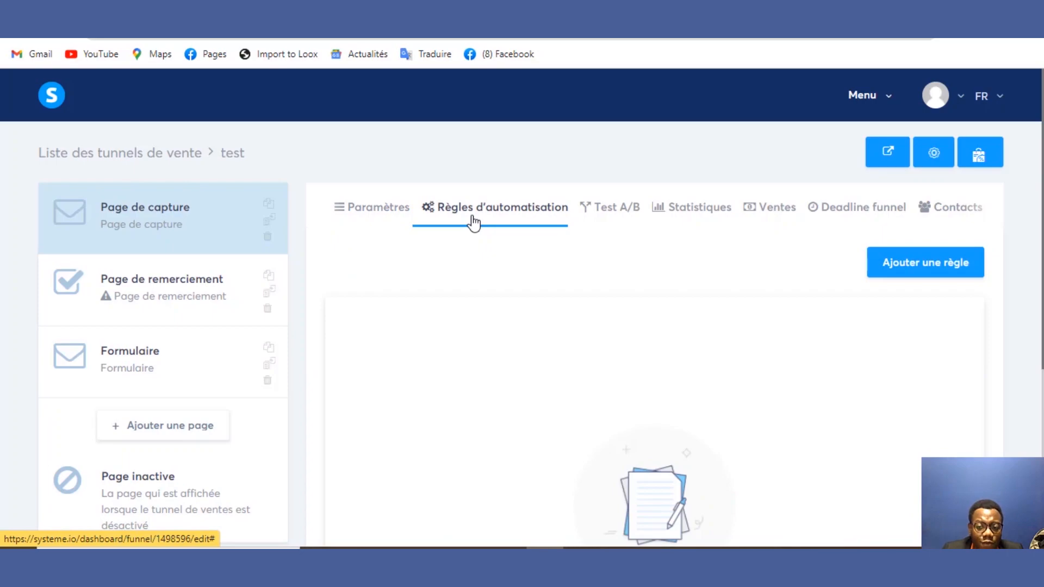
pyautogui.click(188, 235)
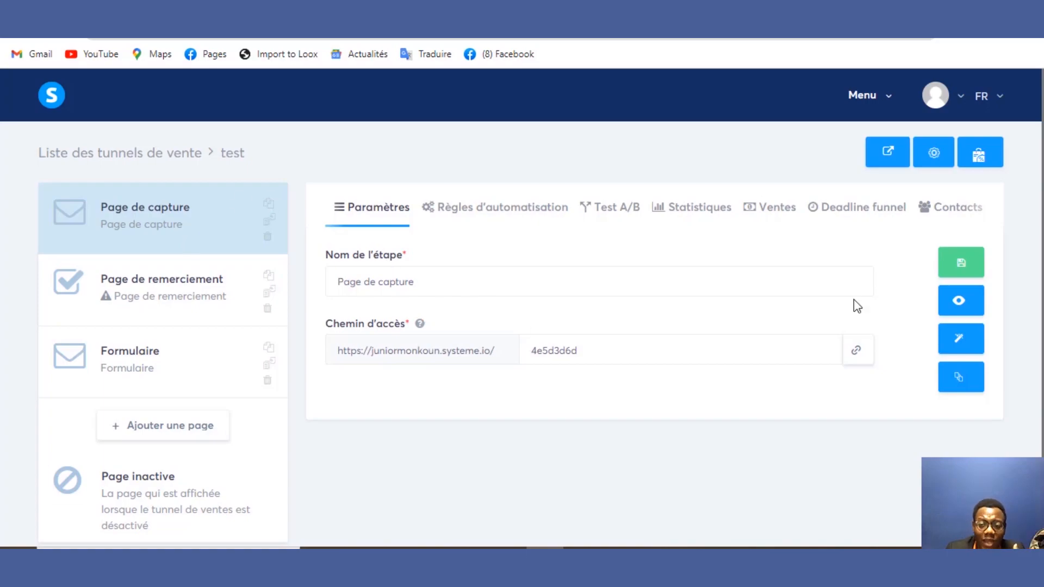
pyautogui.click(959, 305)
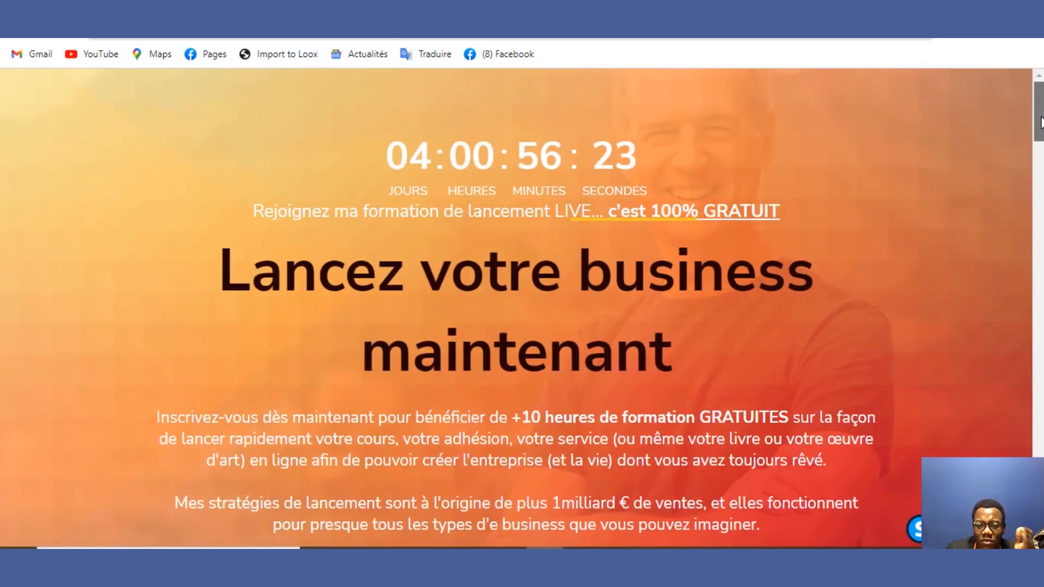
# Step: Leave the first e-mail field empty to trigger the 'Entrez une adresse email valide' warning
pyautogui.moveTo(1040, 116); pyautogui.dragTo(1021, 163)
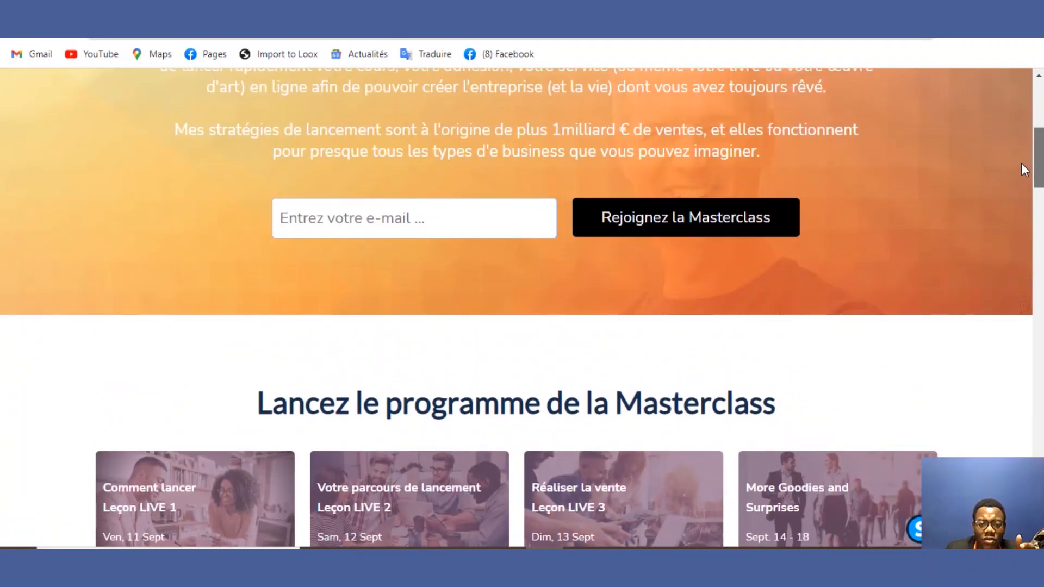
pyautogui.click(460, 236)
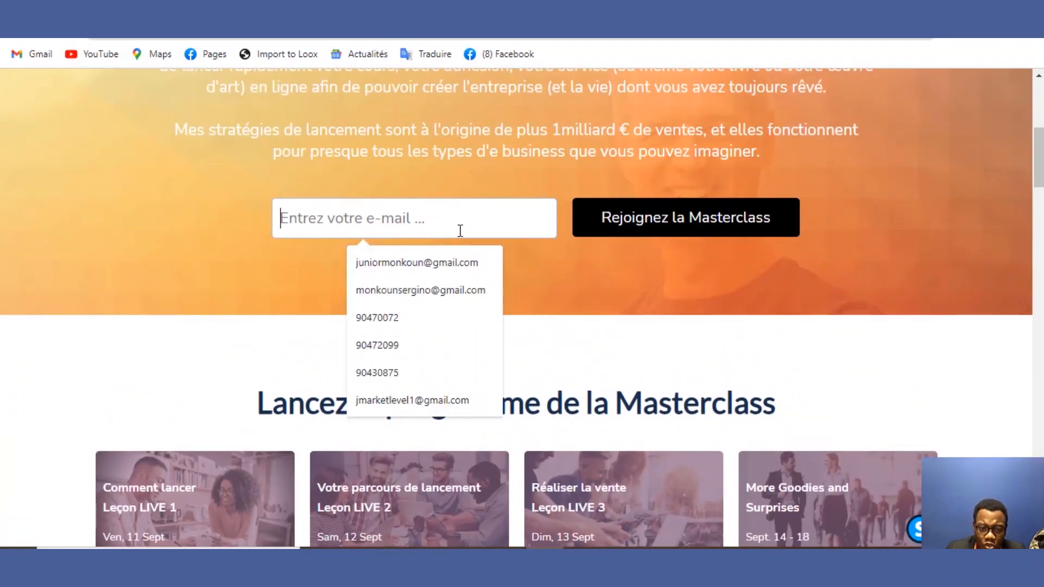
pyautogui.click(440, 181)
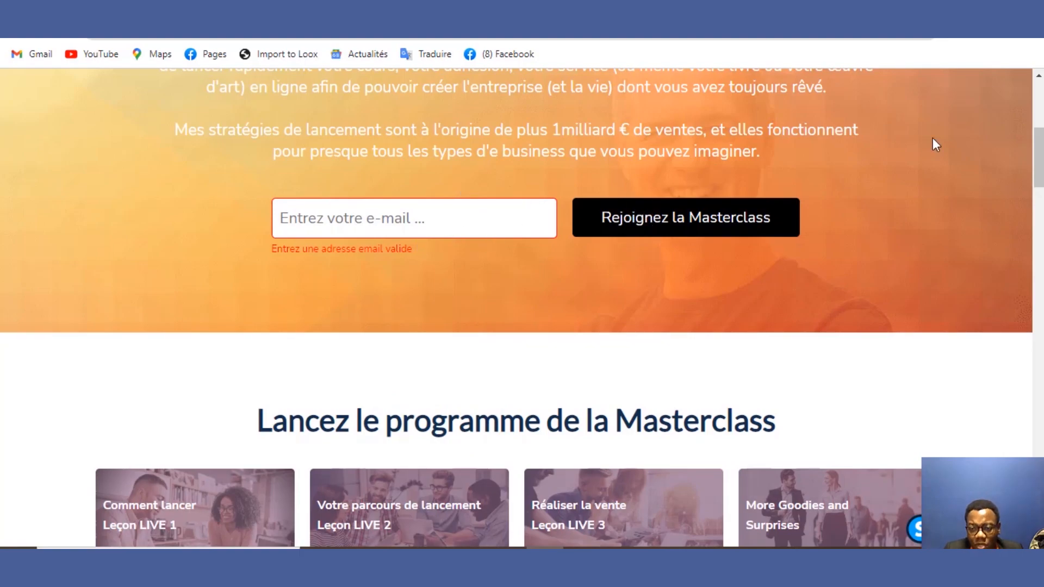
pyautogui.moveTo(1039, 165); pyautogui.dragTo(1031, 114)
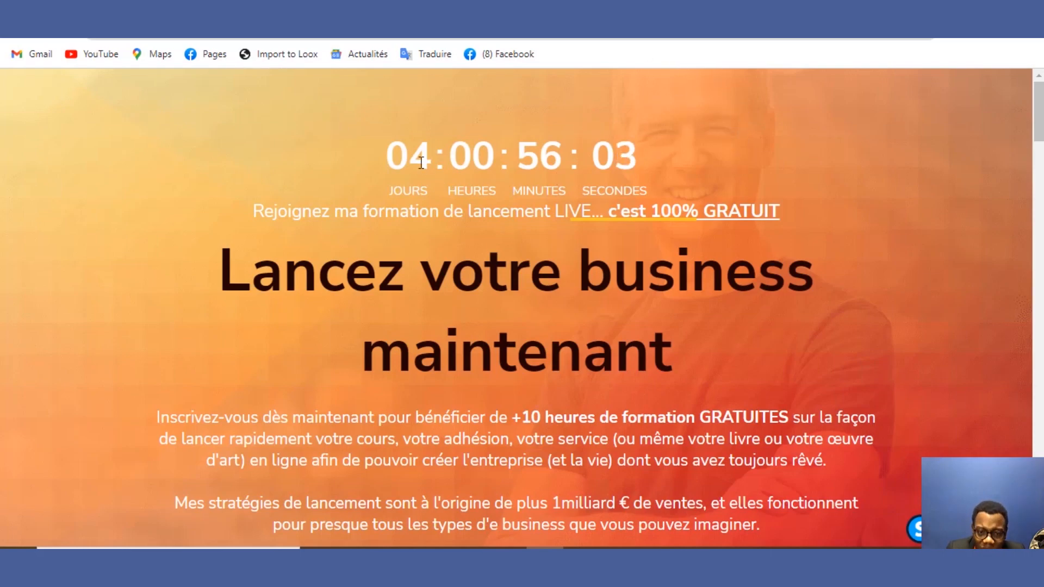
pyautogui.moveTo(419, 162); pyautogui.dragTo(521, 203)
pyautogui.click(503, 120)
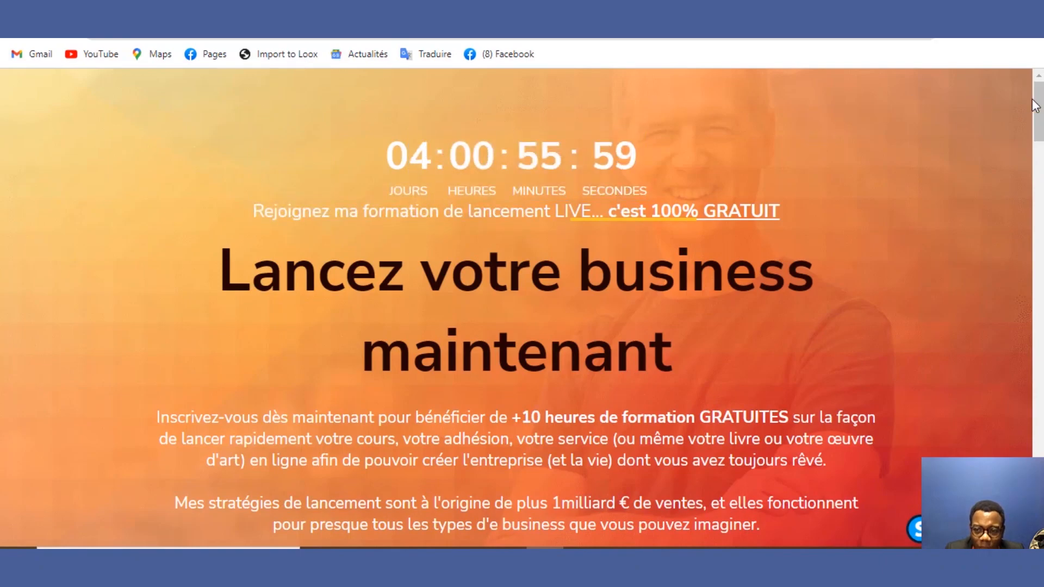
# Step: Scroll down to the second sign-up form and try its e-mail field
pyautogui.moveTo(1038, 119); pyautogui.dragTo(1038, 163)
pyautogui.scroll(-2, 752, 227)
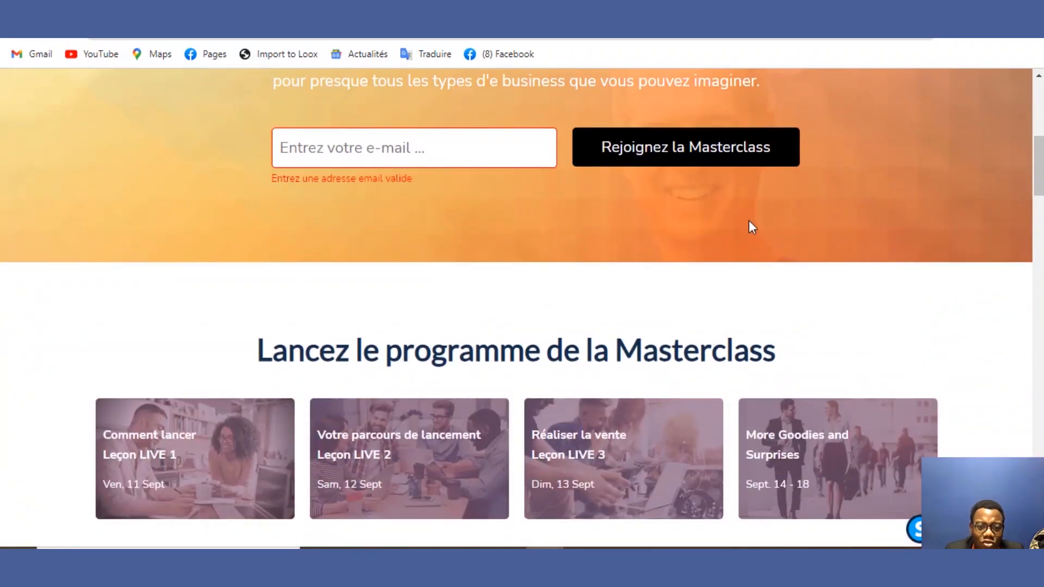
pyautogui.click(526, 158)
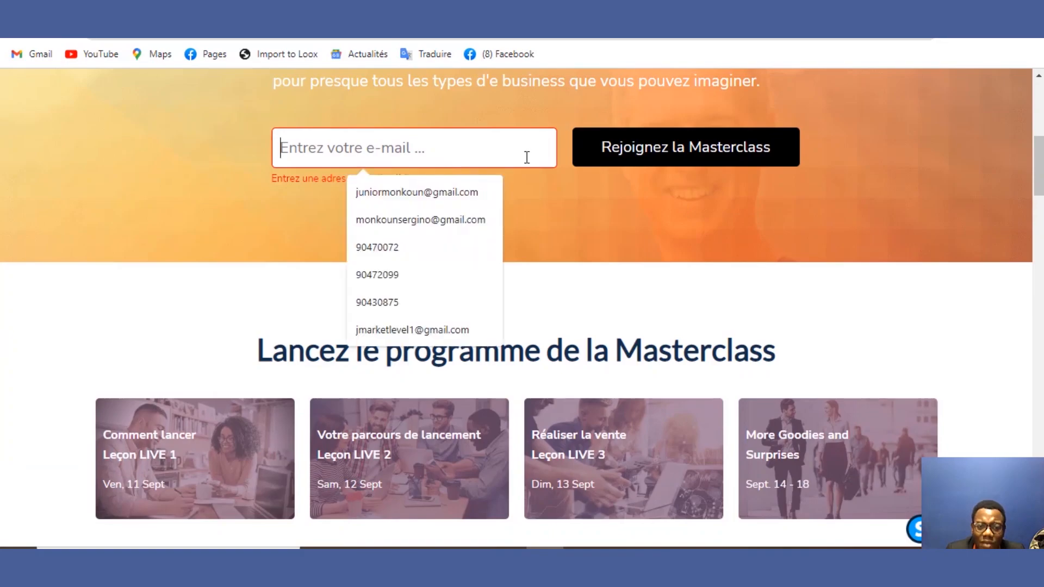
pyautogui.click(611, 219)
pyautogui.moveTo(1038, 166); pyautogui.dragTo(1039, 310)
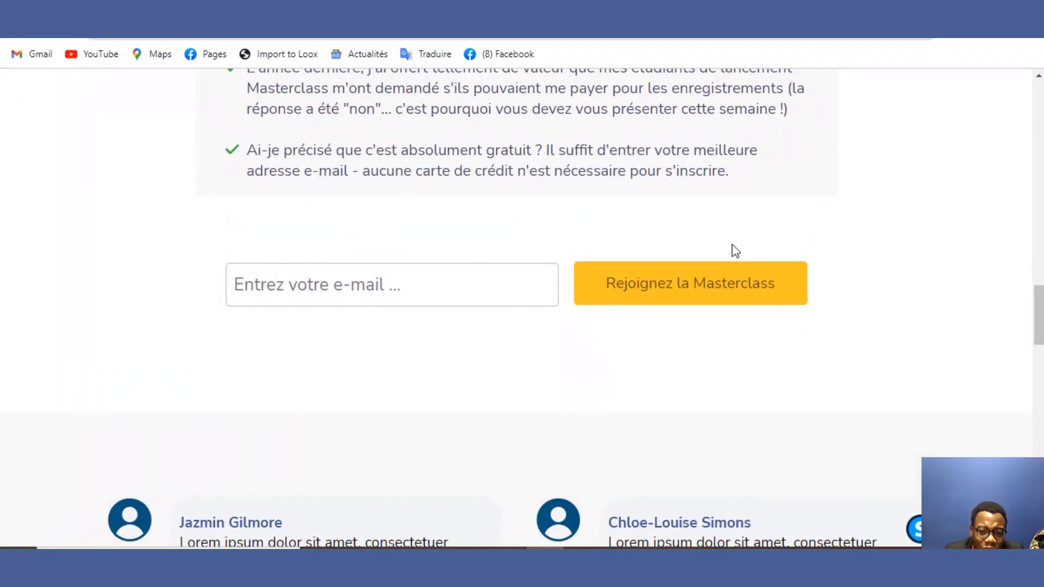
# Step: Leave the lower e-mail field empty to trigger its valid-address warning, then return to the test funnel's capture-page settings
pyautogui.click(526, 268)
pyautogui.click(516, 230)
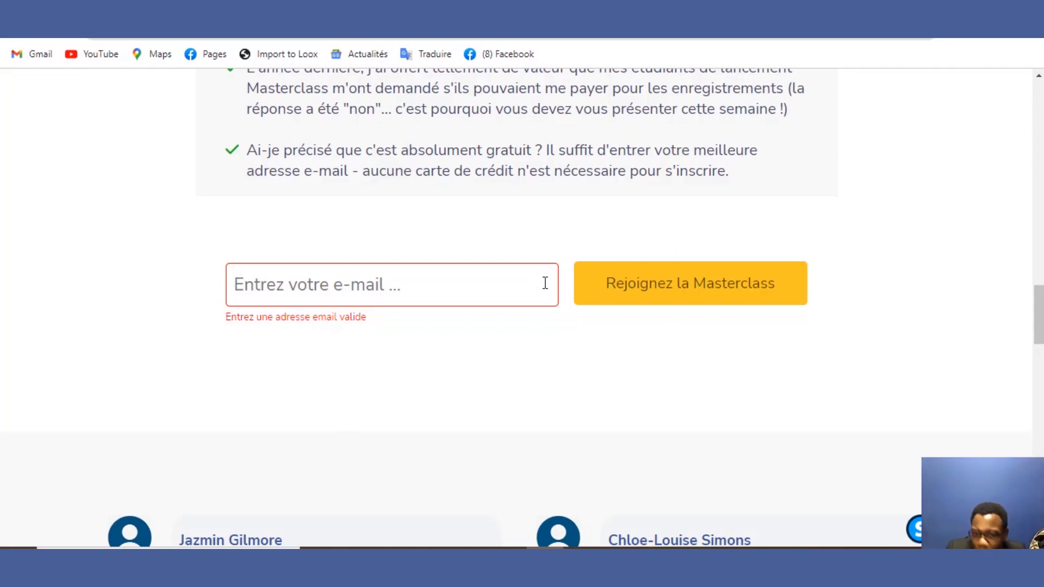
pyautogui.moveTo(1041, 297)
pyautogui.mouseDown()
pyautogui.moveTo(1041, 500)
pyautogui.moveTo(1041, 301)
pyautogui.mouseUp()
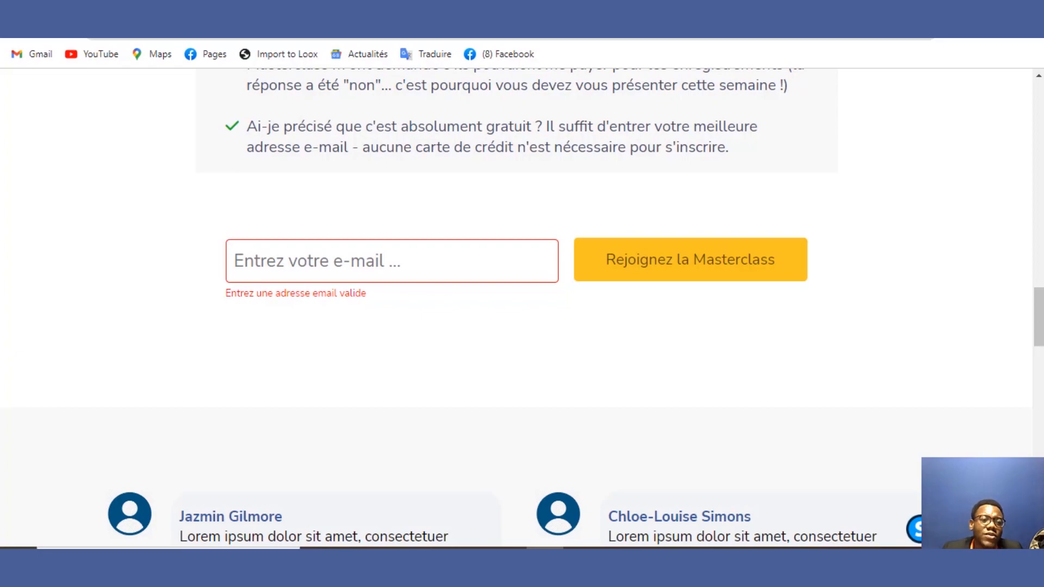
pyautogui.click(202, 10)
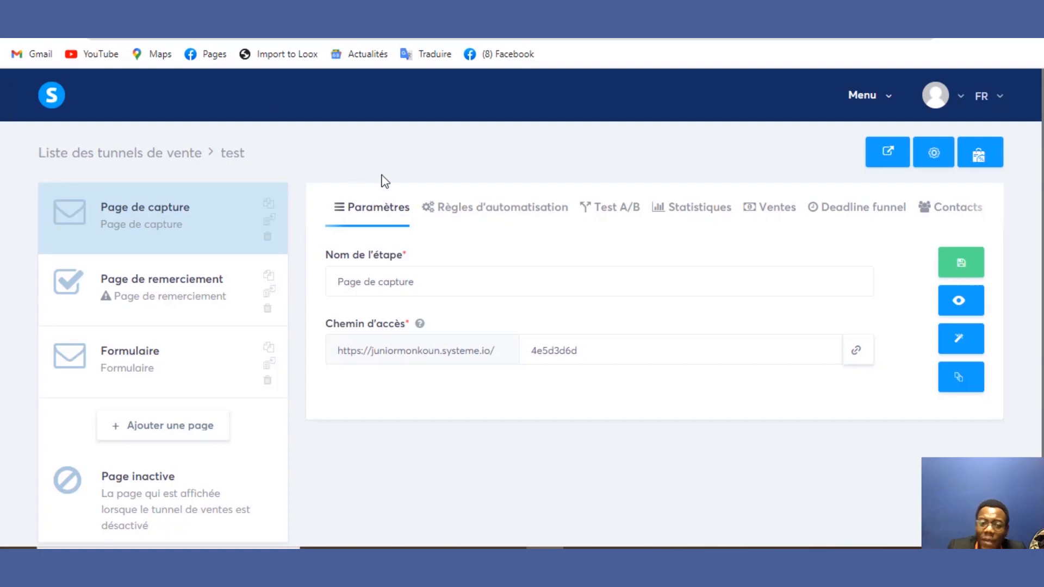
# Step: Open the capture page's Règles d'automatisation section, briefly rechecking the landing page
pyautogui.click(461, 212)
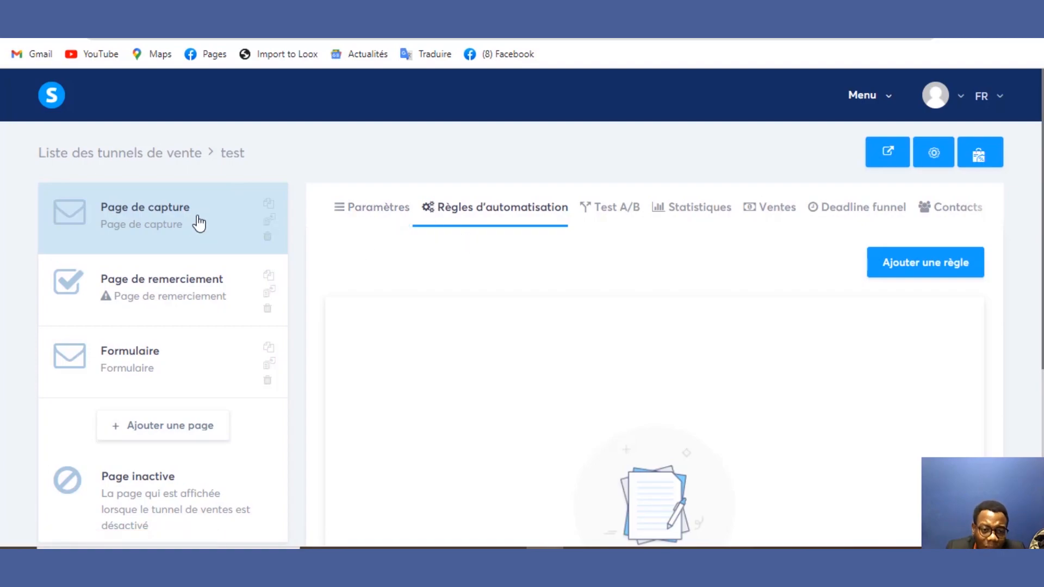
pyautogui.click(305, 8)
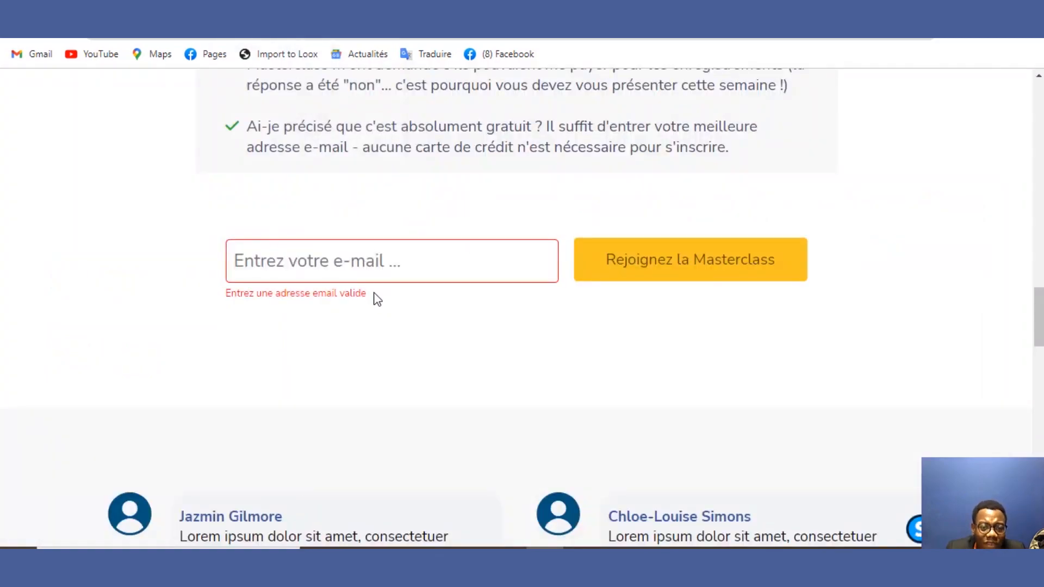
pyautogui.click(261, 7)
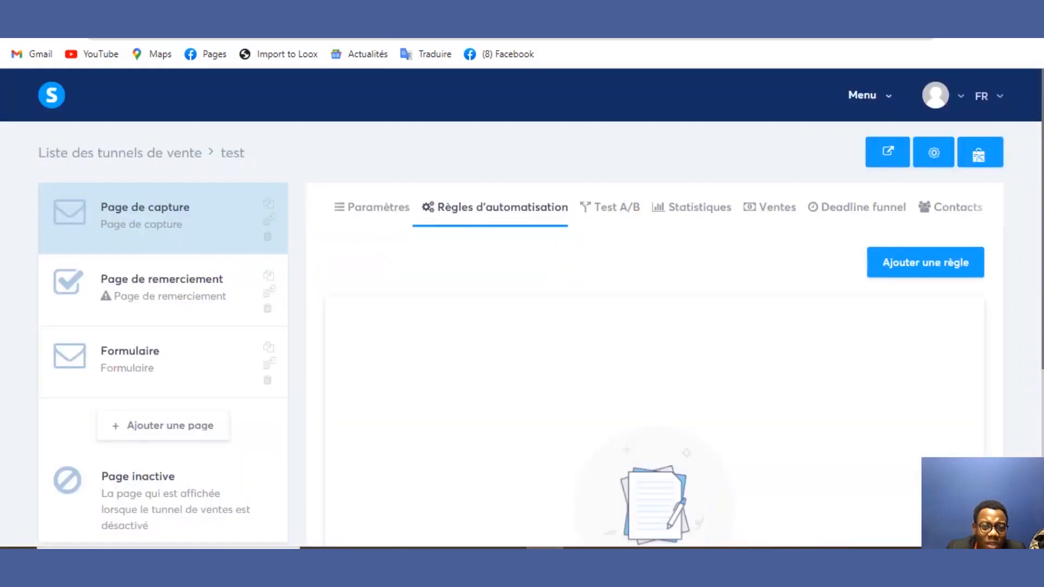
# Step: Add a capture-page rule with the 'Inscription sur la page (optin)' trigger, then begin another rule from Règles d'automatisation
pyautogui.click(941, 263)
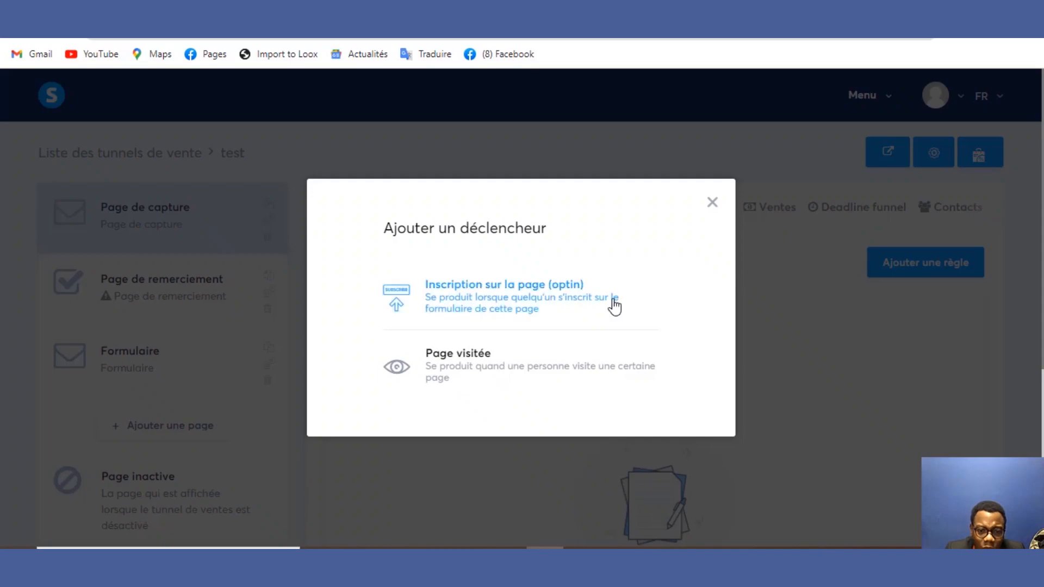
pyautogui.click(514, 303)
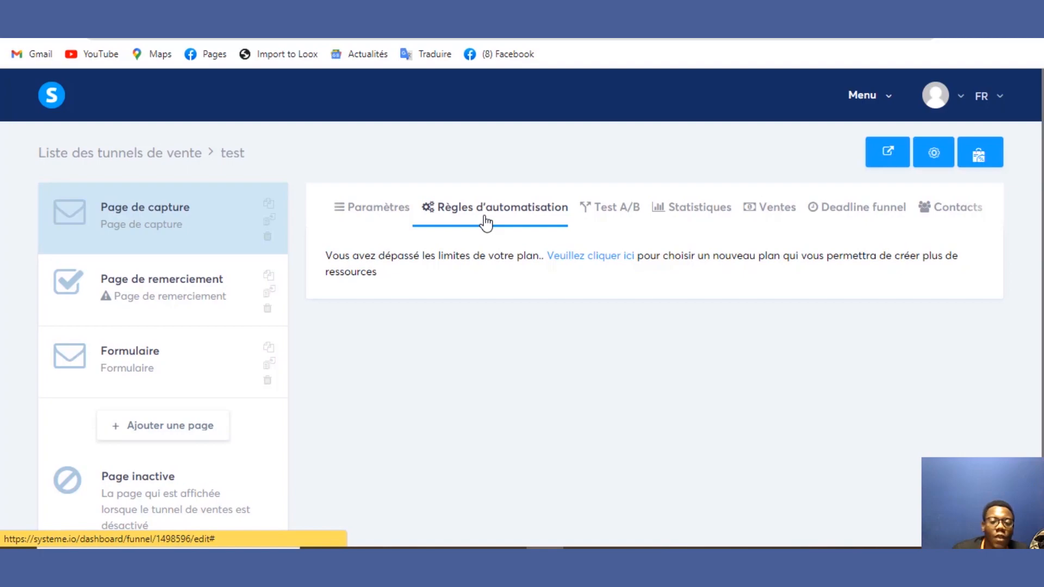
pyautogui.click(386, 223)
pyautogui.click(496, 206)
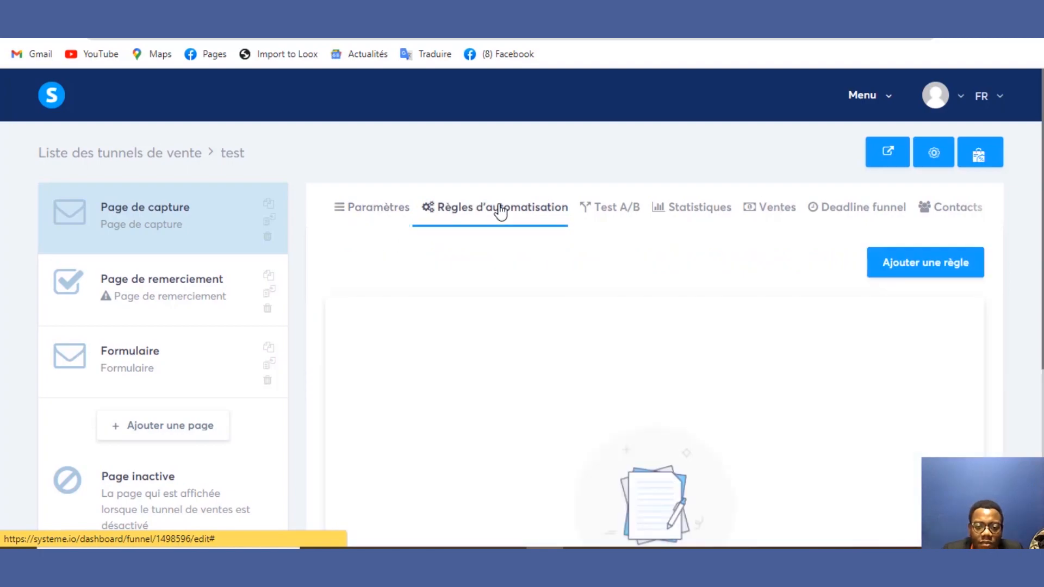
pyautogui.click(906, 263)
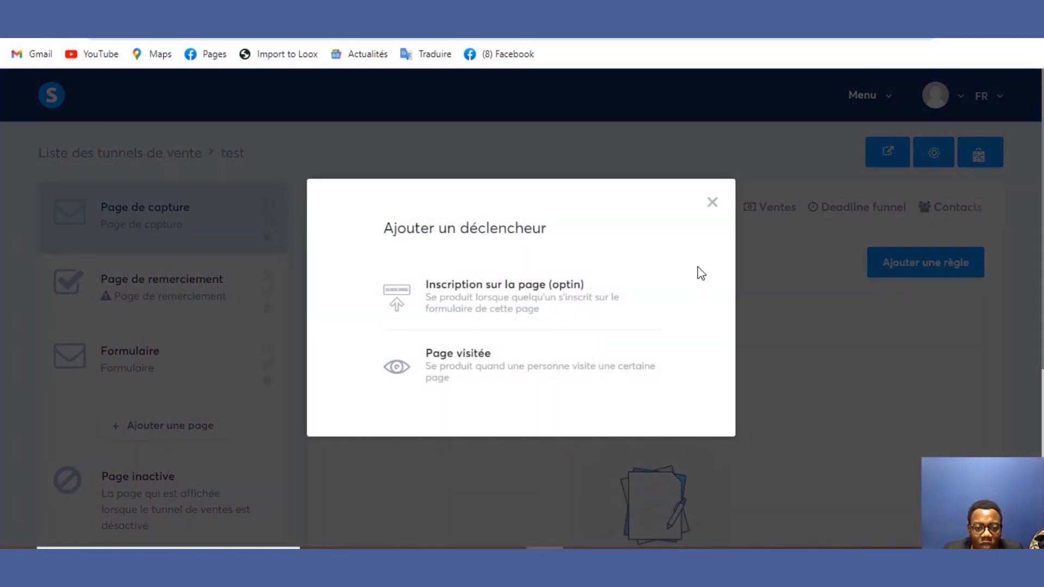
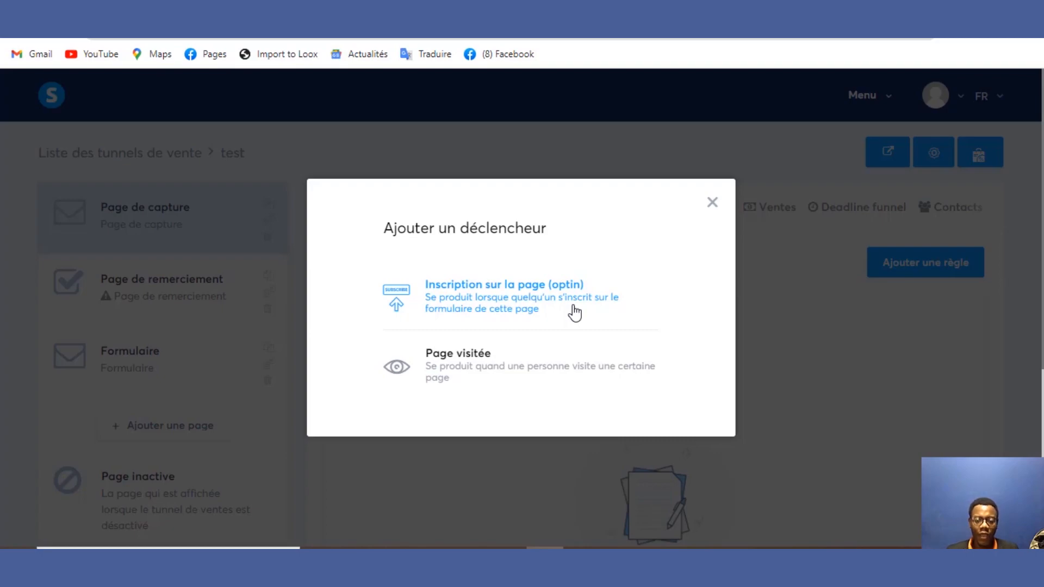
# Step: Return to the capture page's automation rules, starting a new rule and then cancelling its trigger choice
pyautogui.click(712, 203)
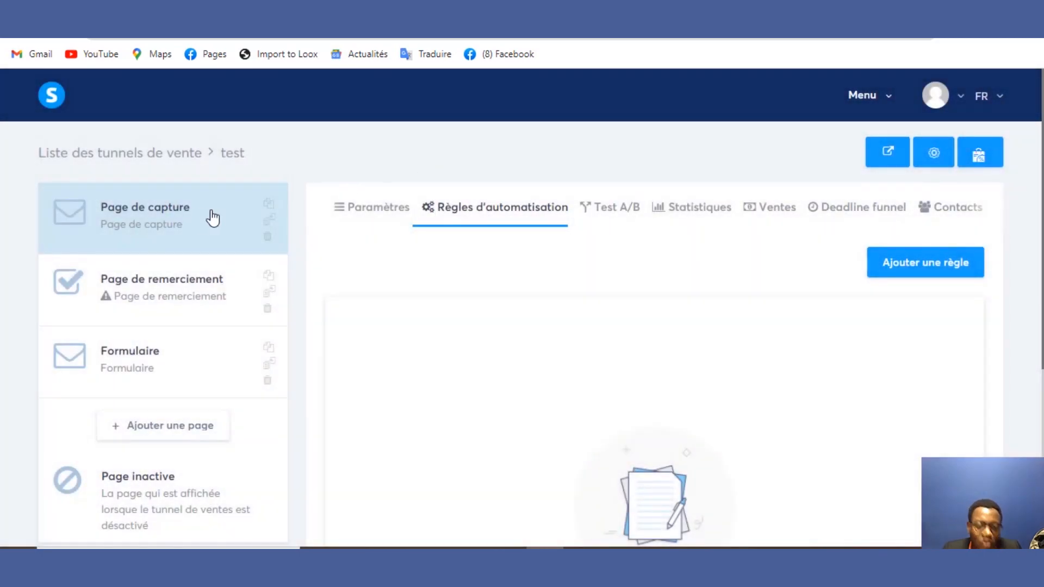
pyautogui.click(201, 218)
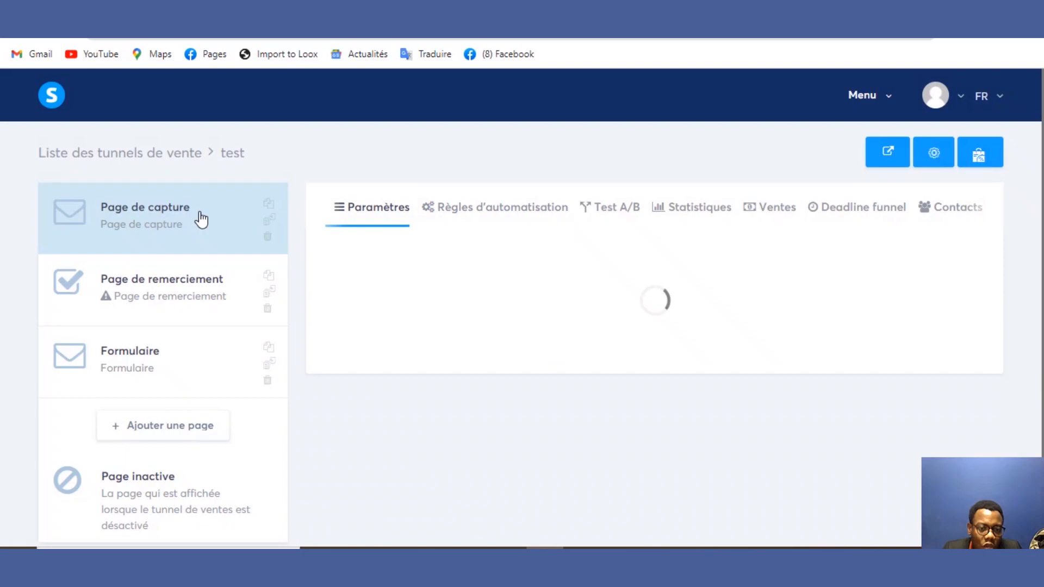
pyautogui.click(477, 219)
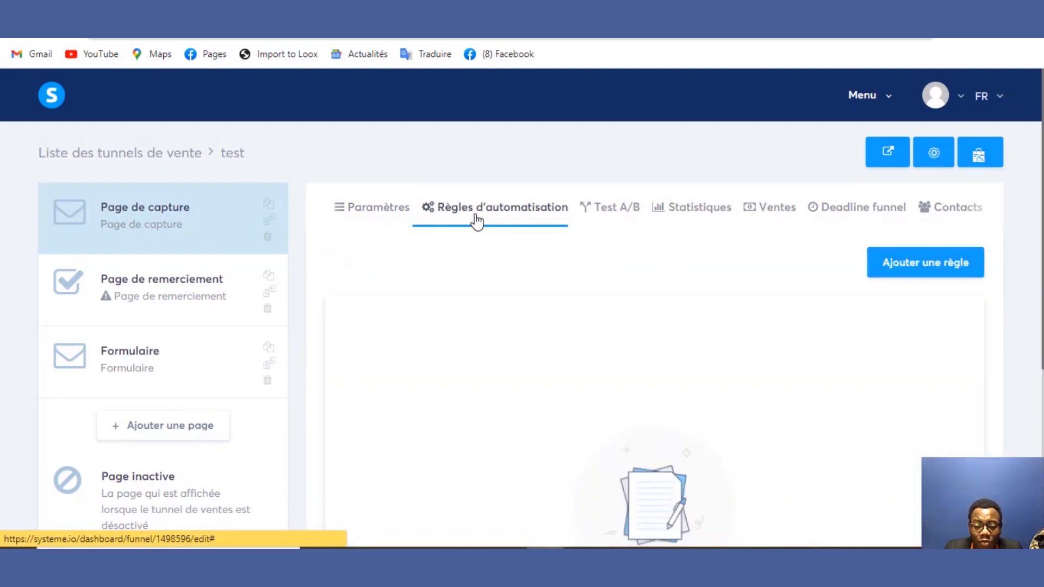
pyautogui.click(918, 265)
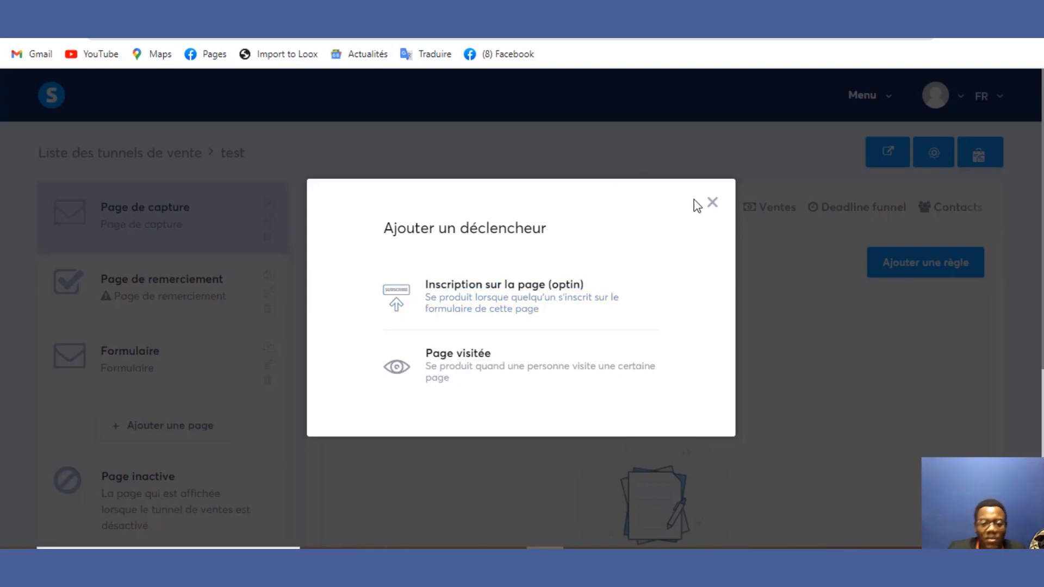
pyautogui.click(710, 203)
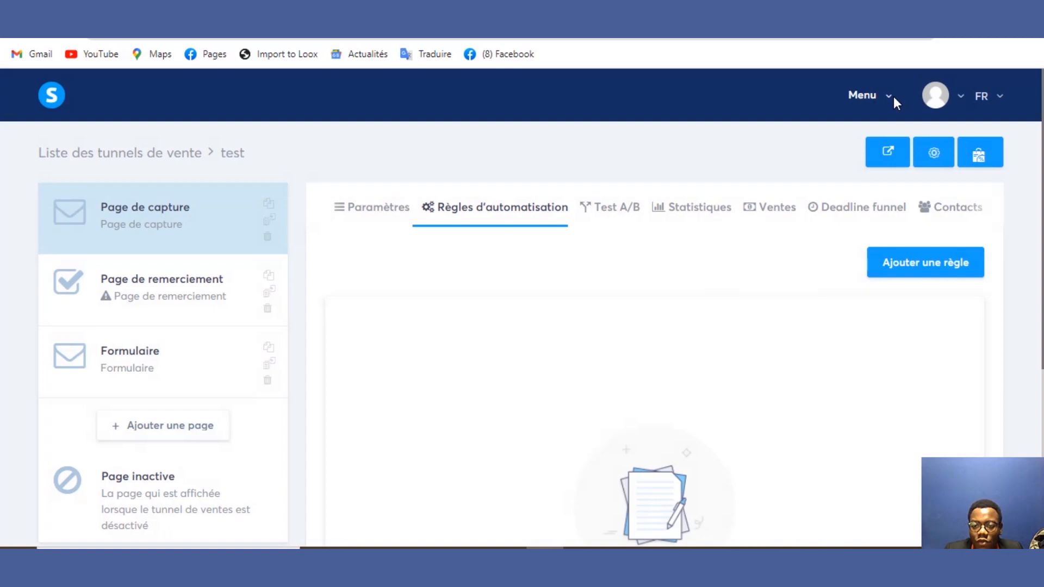
# Step: Go to Emails > Campagnes and open the PROMO FORMATION campaign
pyautogui.click(886, 98)
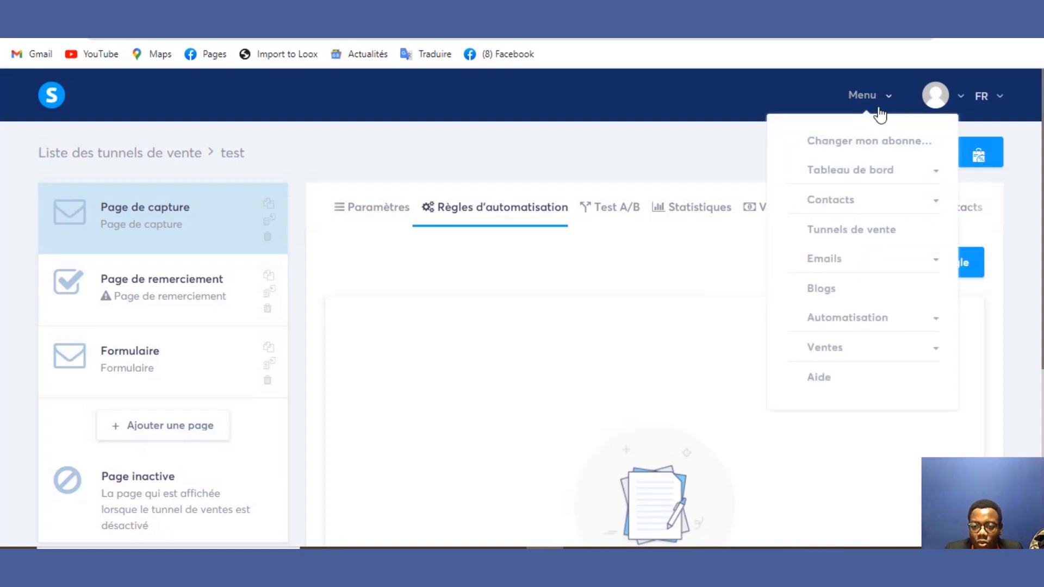
pyautogui.click(863, 263)
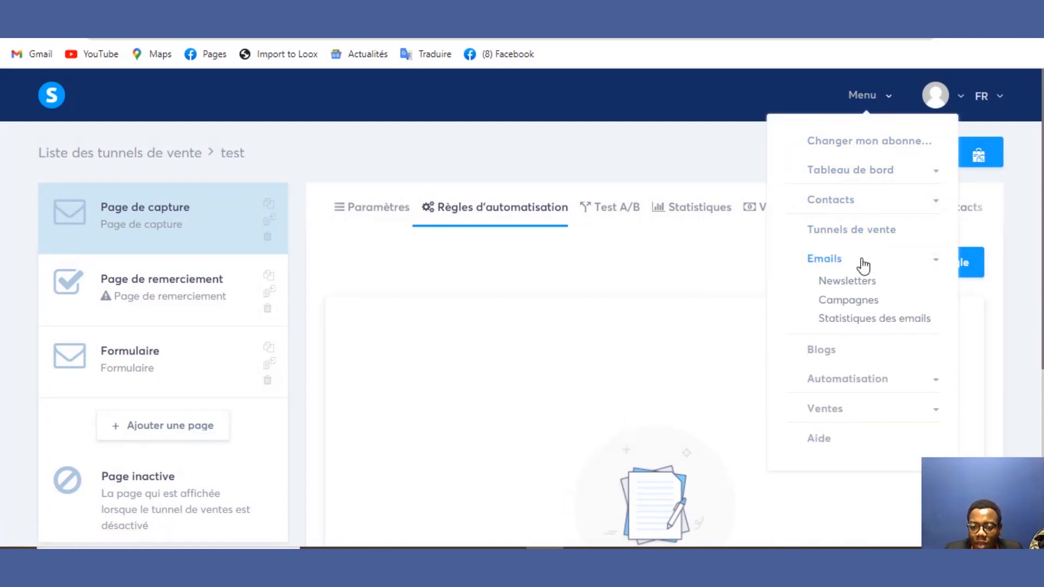
pyautogui.click(851, 301)
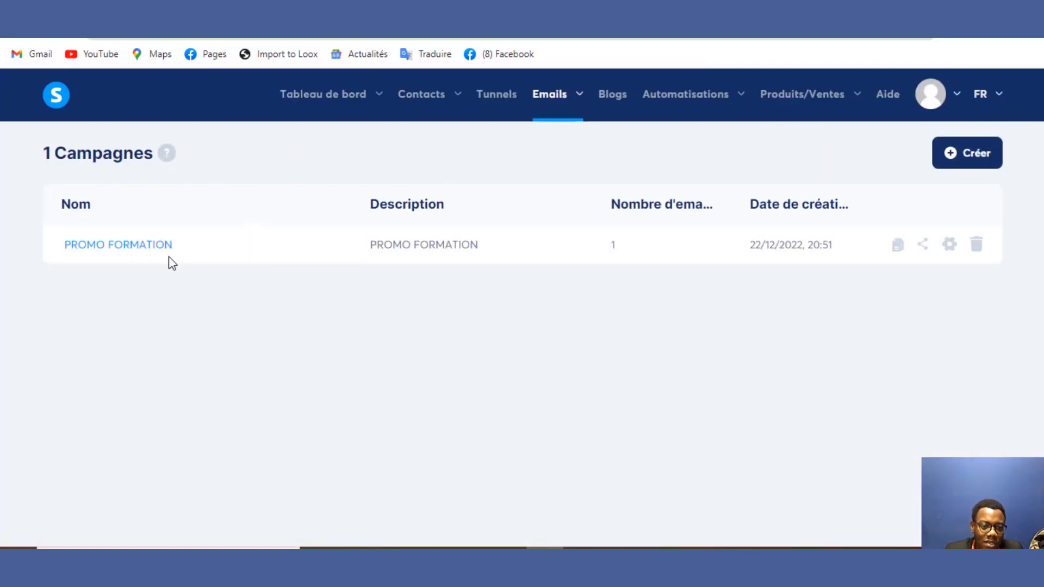
pyautogui.click(146, 249)
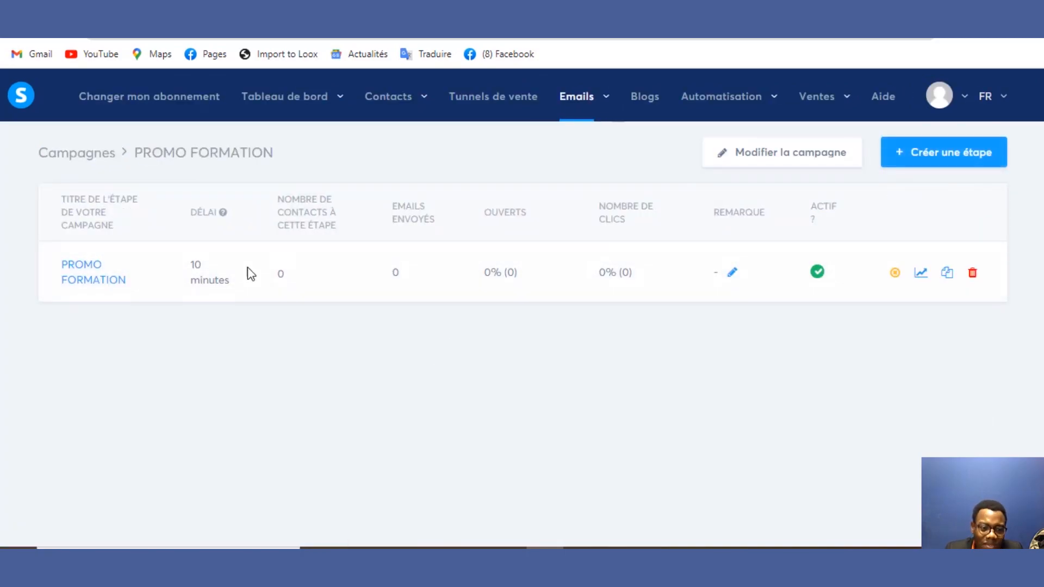
# Step: Open the campaign's email for editing and place the cursor in its first body line
pyautogui.click(75, 281)
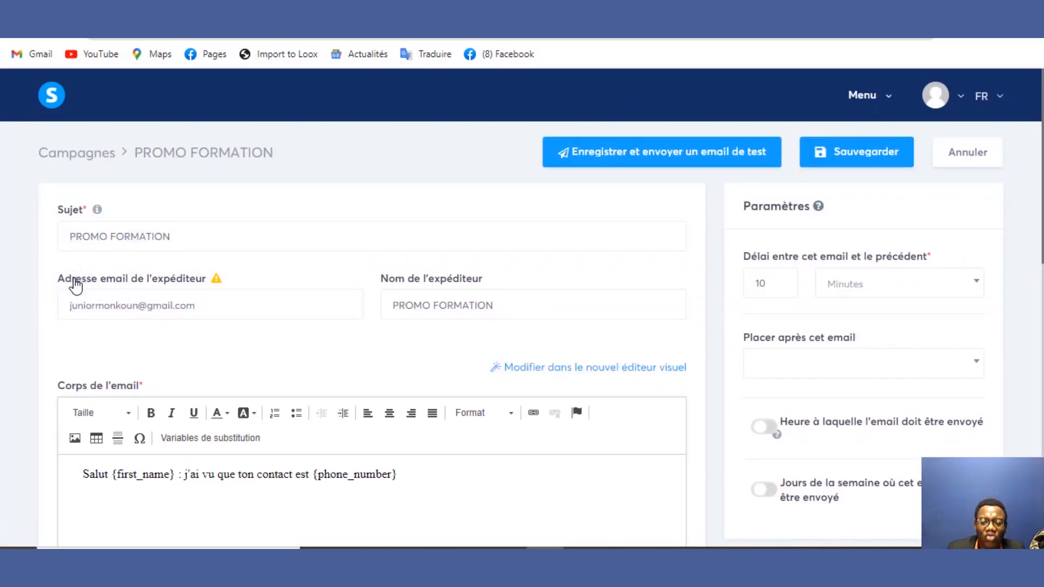
pyautogui.scroll(-4, 913, 180)
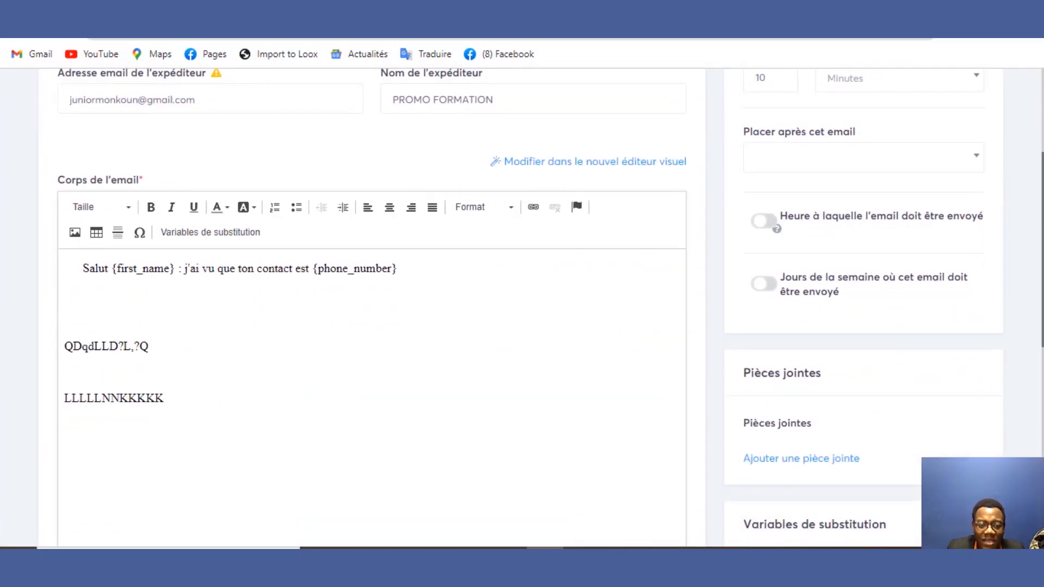
pyautogui.scroll(-4, 1037, 333)
pyautogui.scroll(6, 1013, 238)
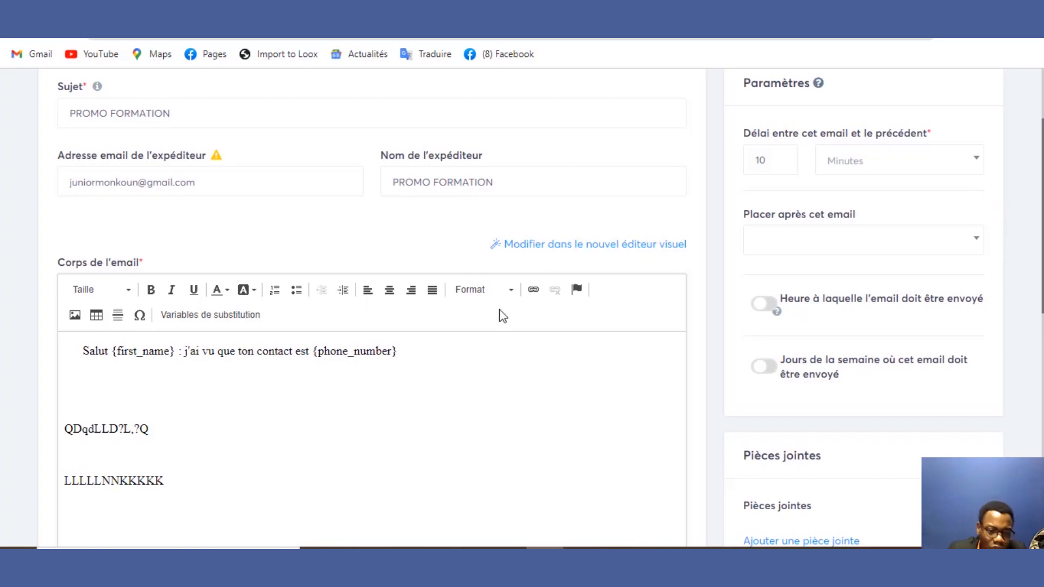
pyautogui.click(437, 347)
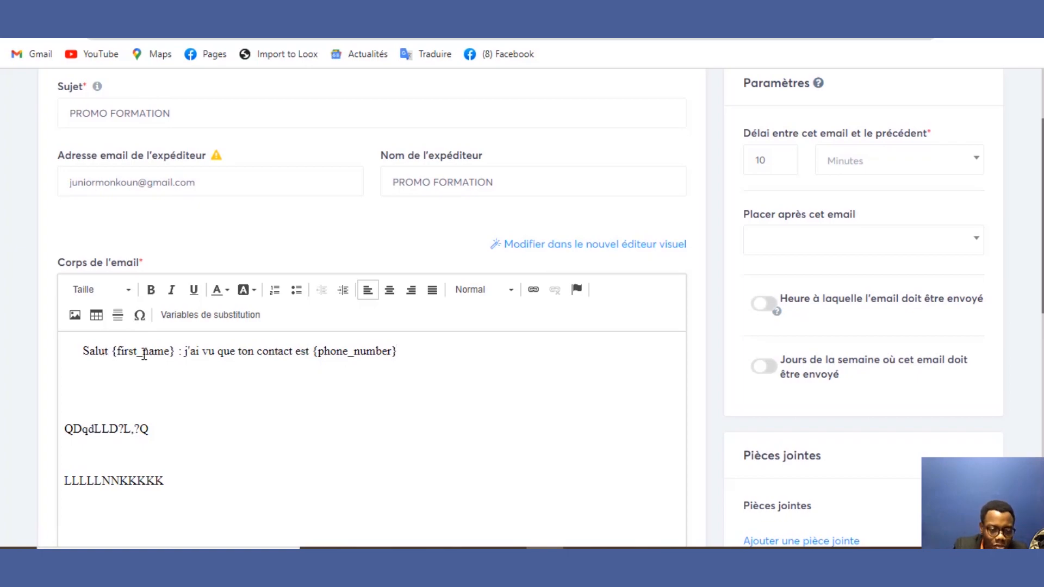
# Step: Replace the phone-number sentence after 'Salut {first_name} :' with 'voici ta formation gratuite'
pyautogui.moveTo(186, 352); pyautogui.dragTo(419, 333)
pyautogui.write('v')
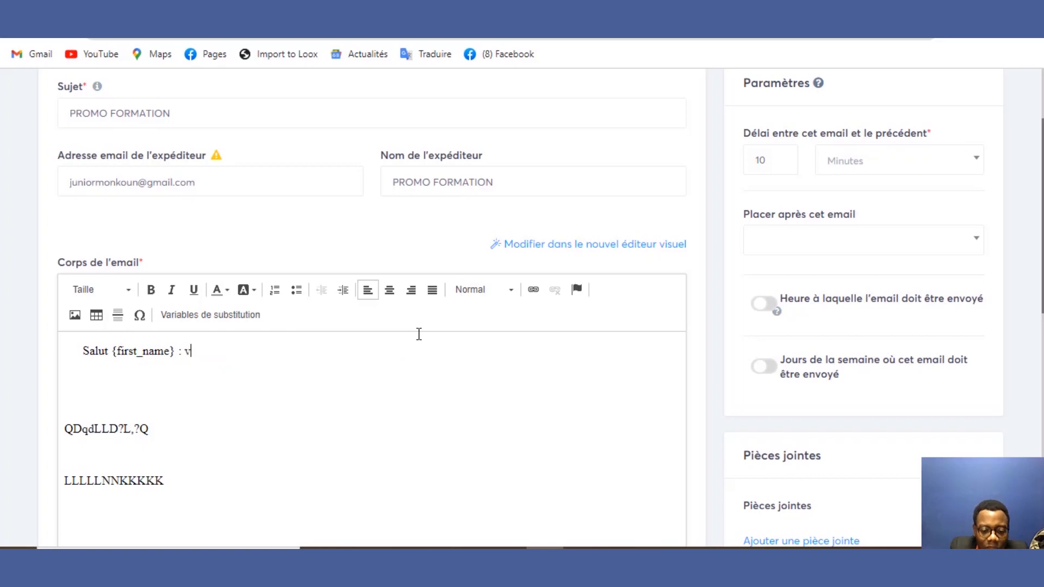
pyautogui.write('oici ')
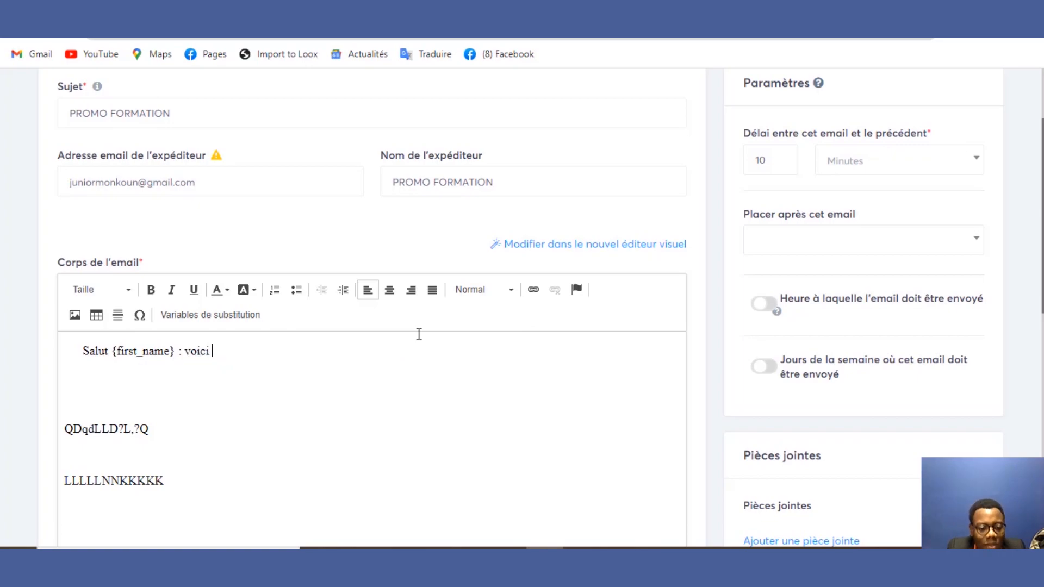
pyautogui.write('ta form')
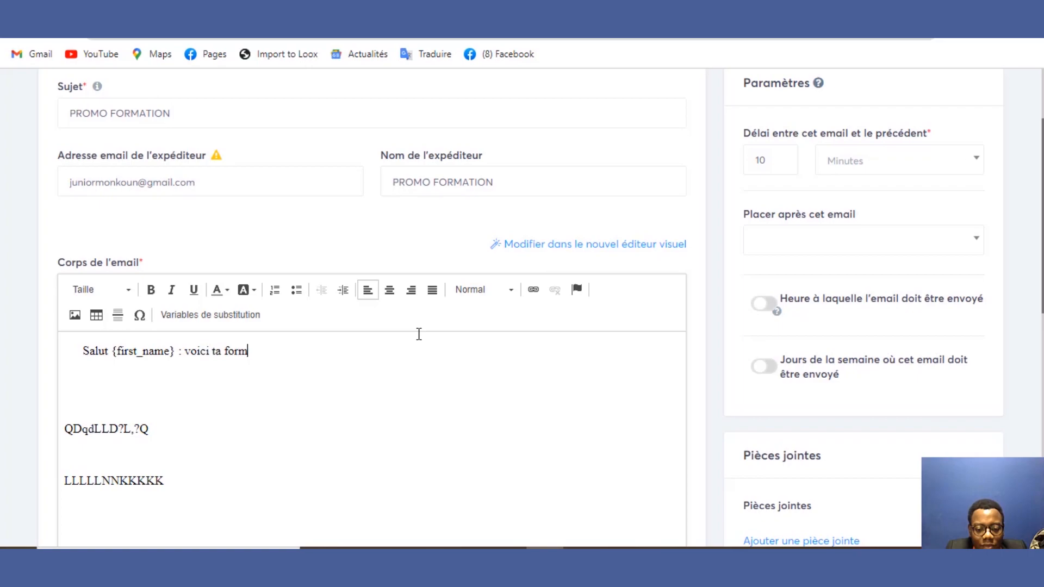
pyautogui.write('ation b')
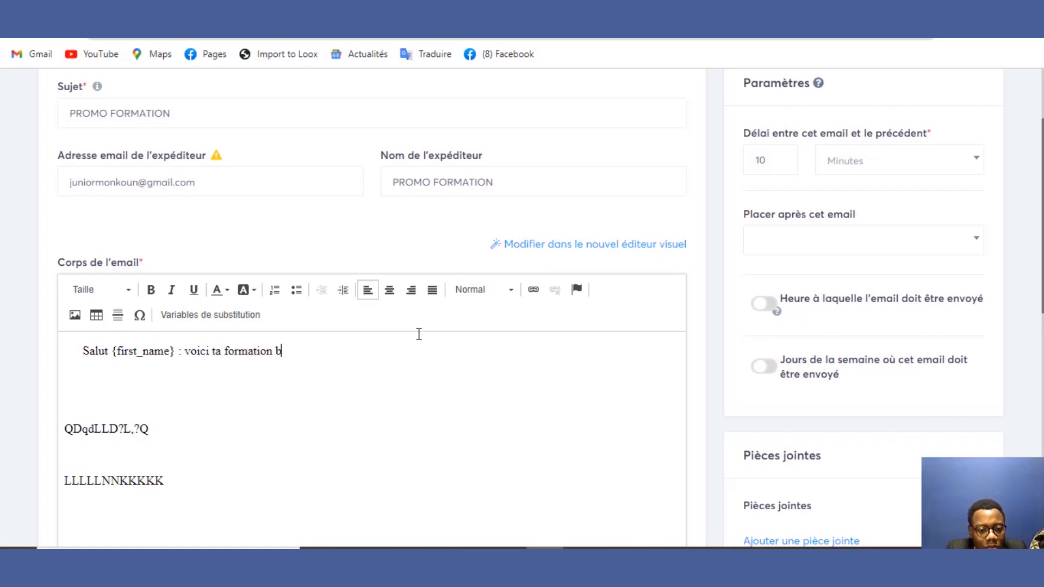
pyautogui.press('BackSpace')
pyautogui.write('grat')
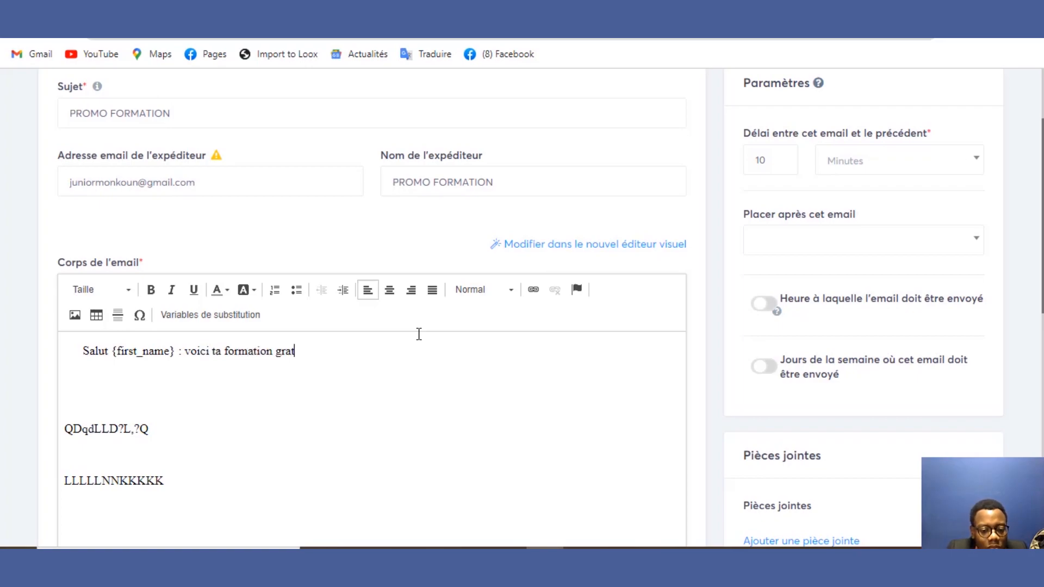
pyautogui.write('uite')
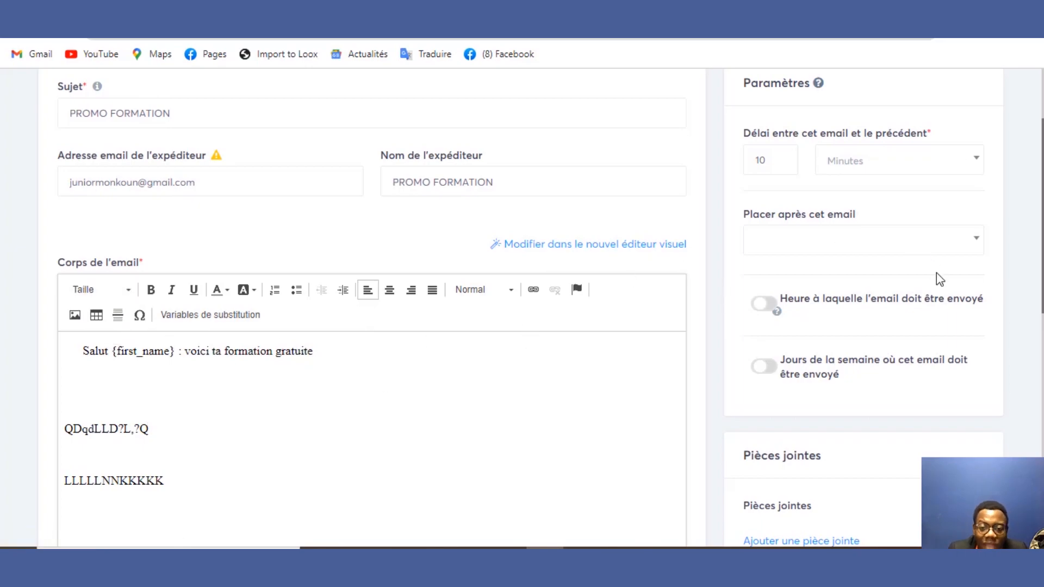
pyautogui.scroll(-8, 1010, 227)
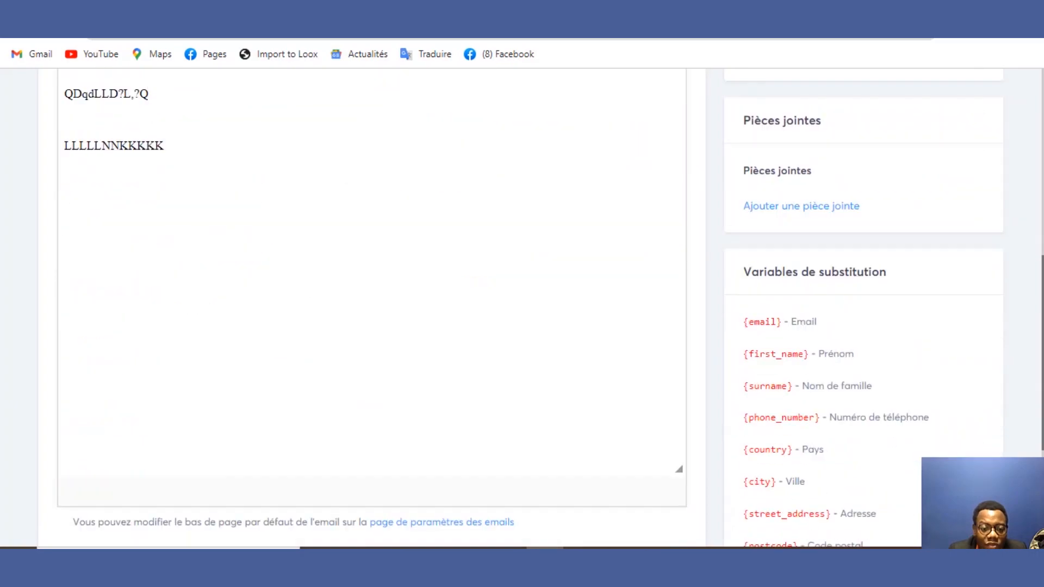
pyautogui.scroll(6, 1031, 282)
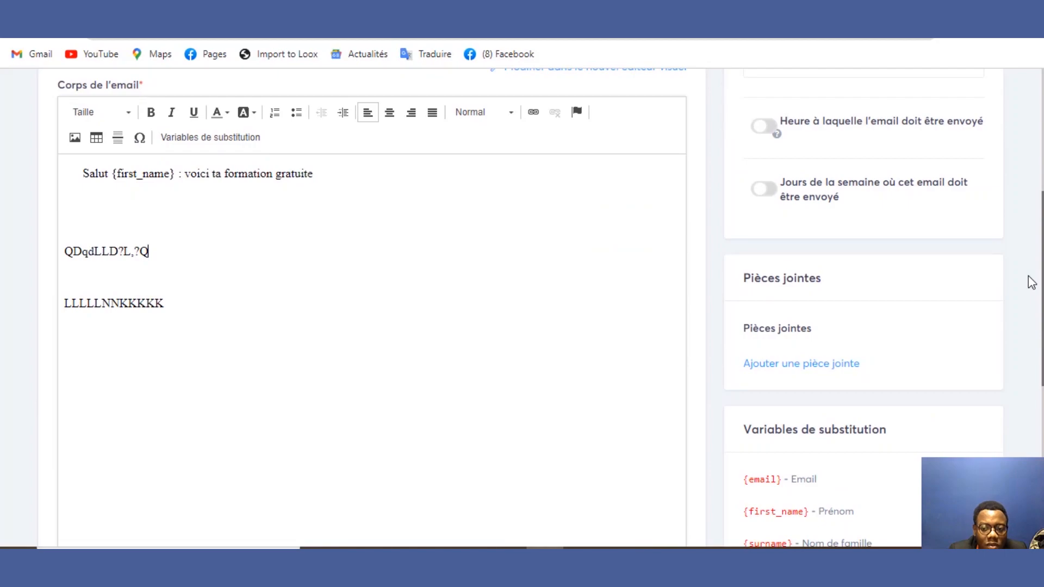
# Step: Add an attachment slot to the email, cancelling the file picker without choosing a file
pyautogui.click(842, 370)
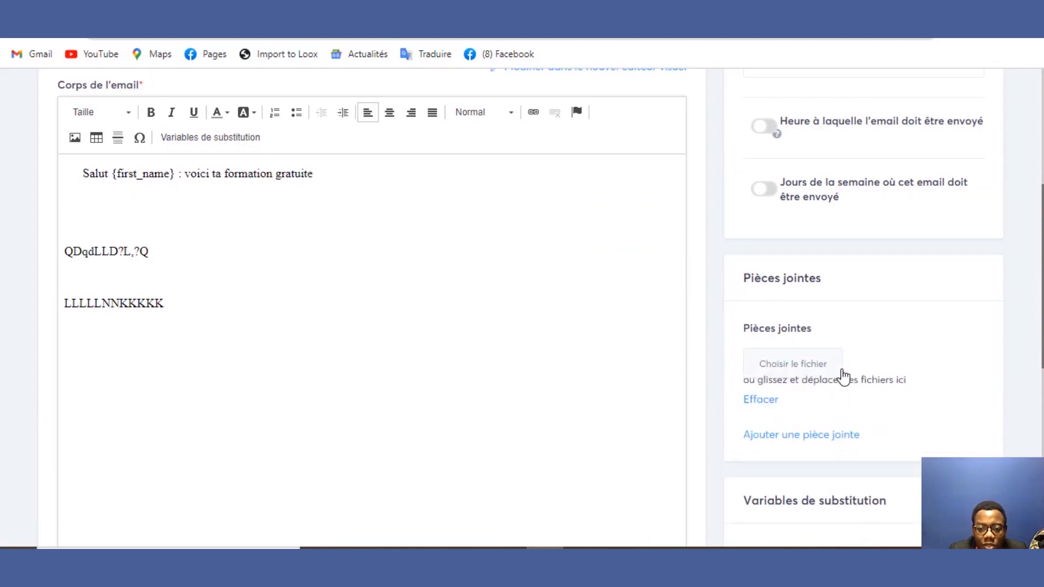
pyautogui.click(801, 363)
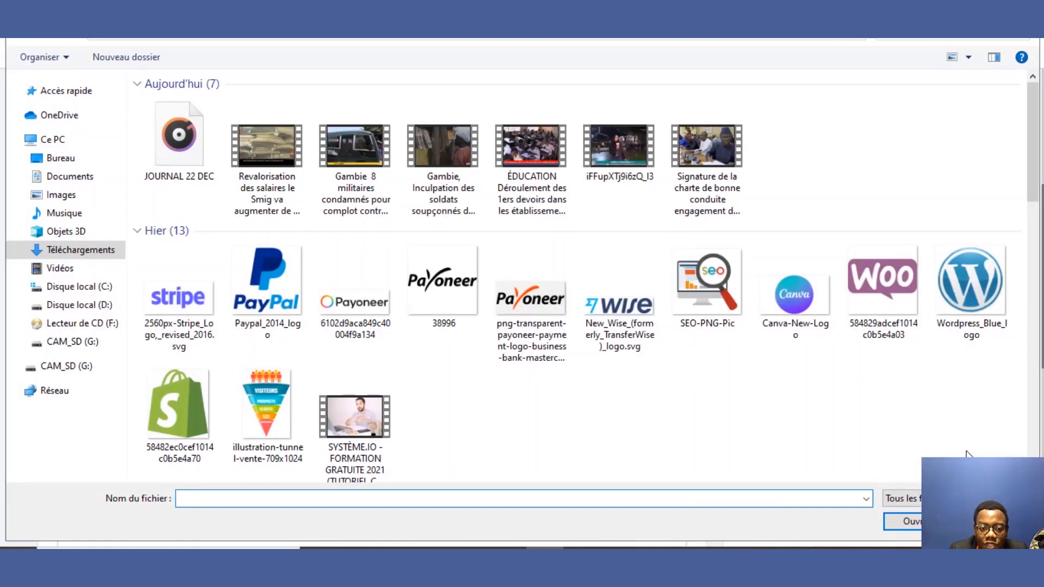
pyautogui.click(990, 521)
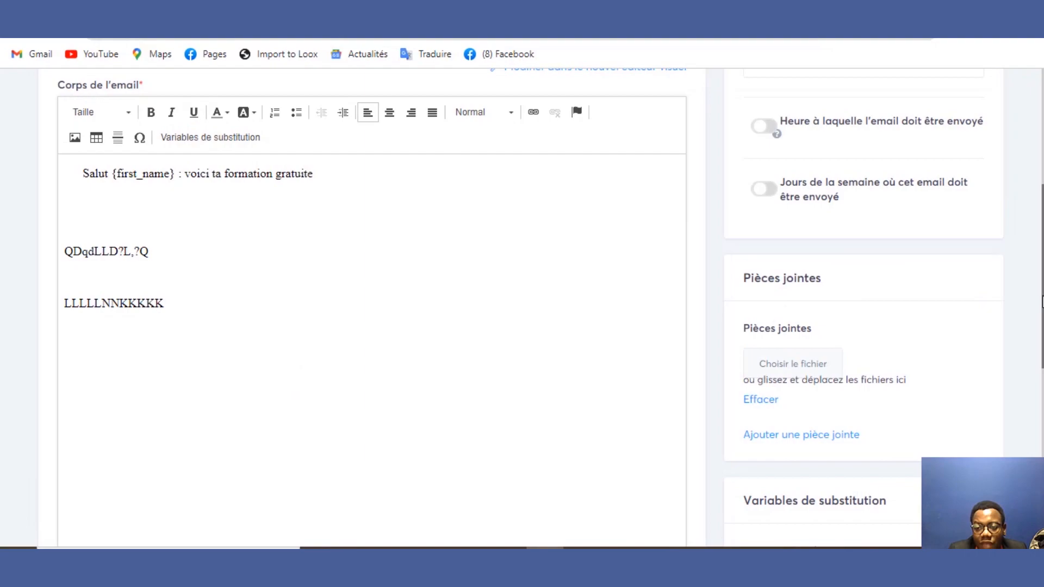
pyautogui.scroll(6, 925, 385)
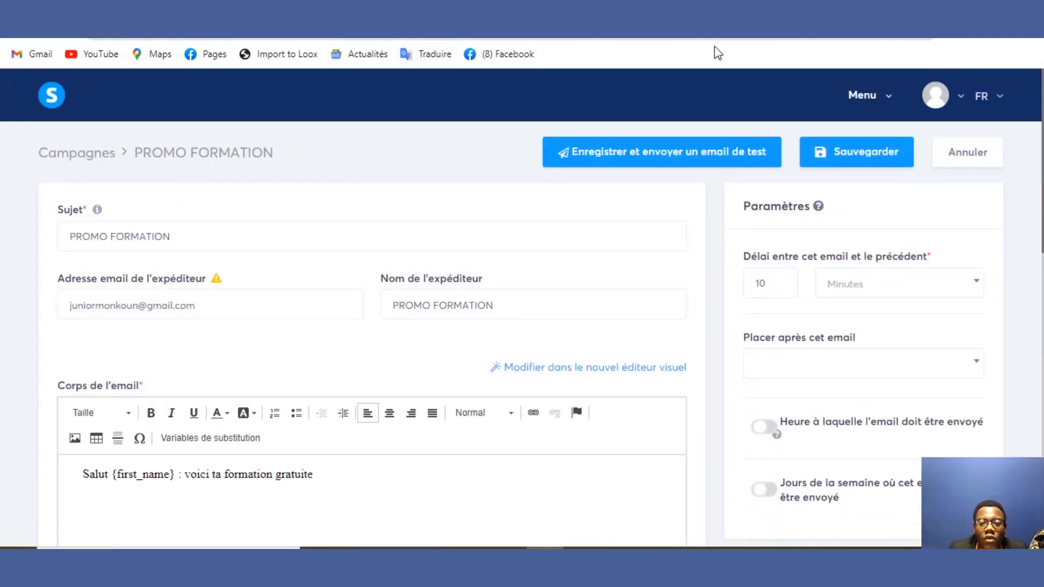
# Step: Reopen the 'test' funnel's capture-page automation rules, abandoning a newly started rule
pyautogui.click(859, 101)
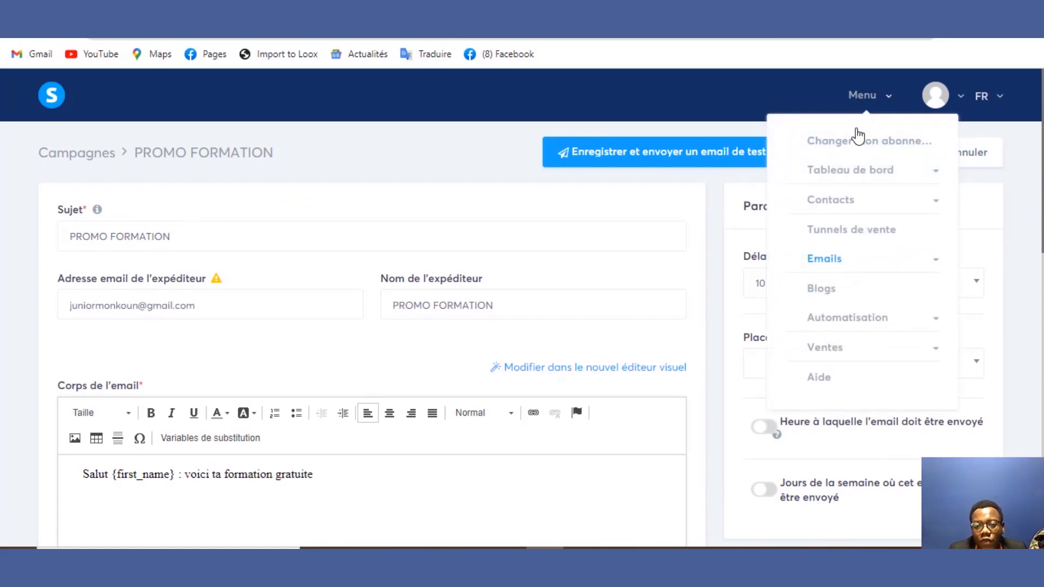
pyautogui.click(848, 234)
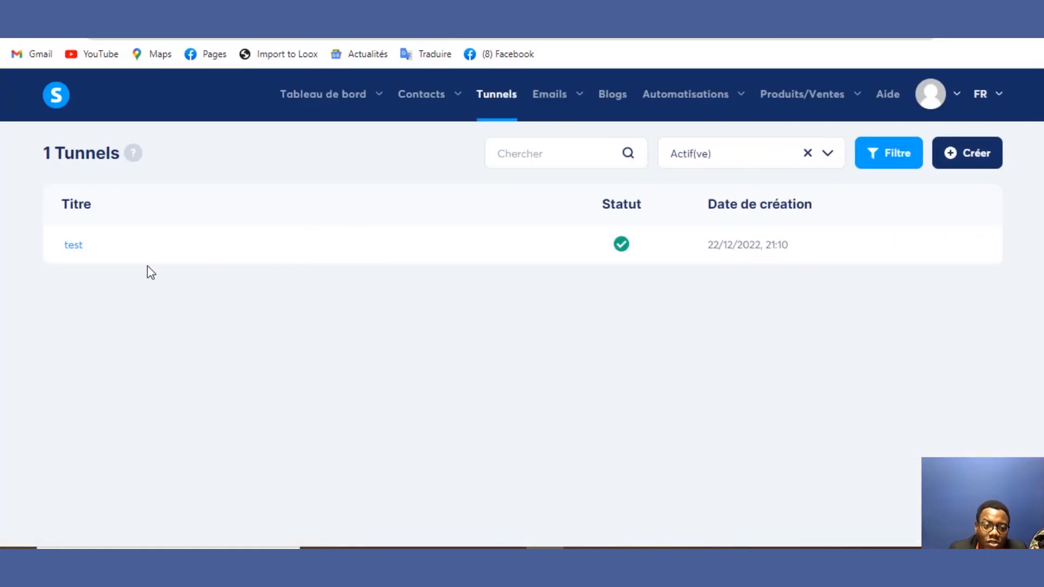
pyautogui.click(74, 247)
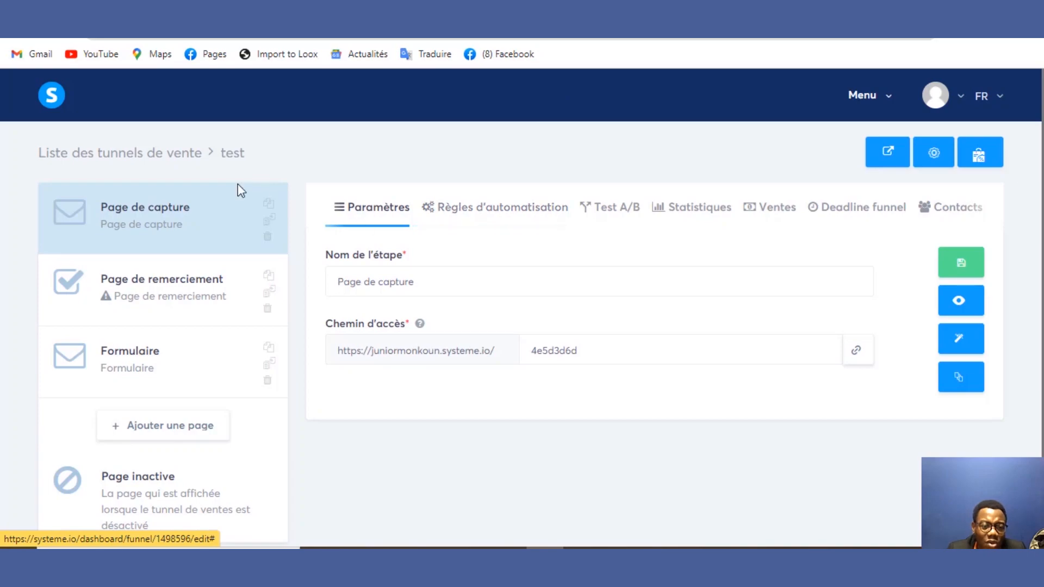
pyautogui.click(480, 211)
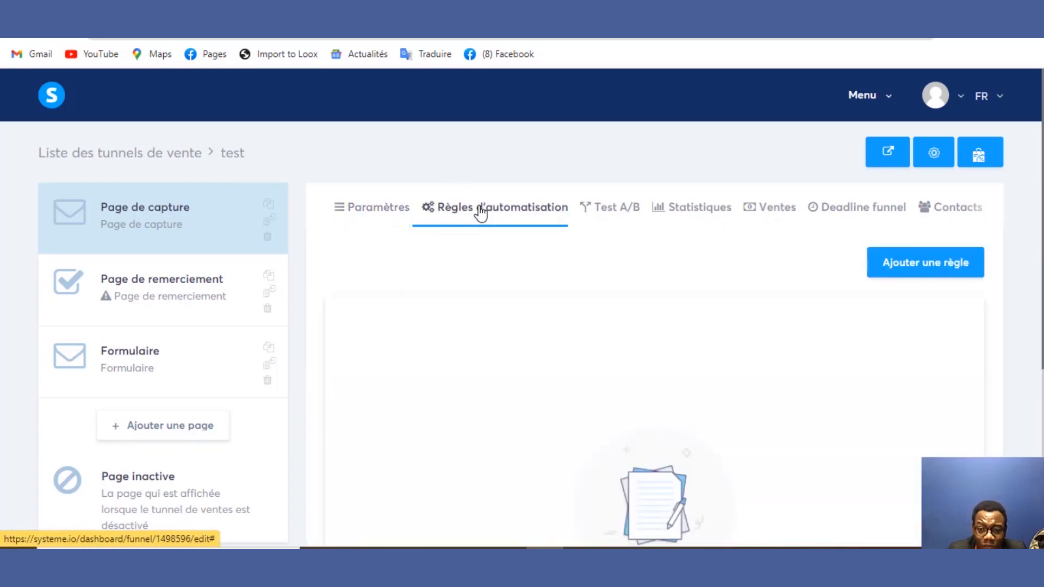
pyautogui.click(931, 263)
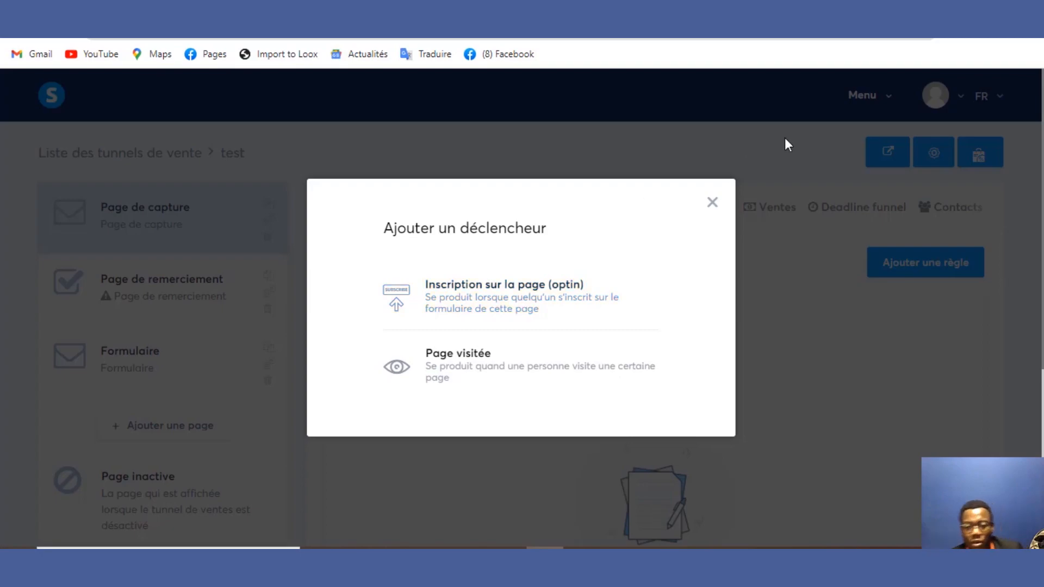
pyautogui.click(712, 202)
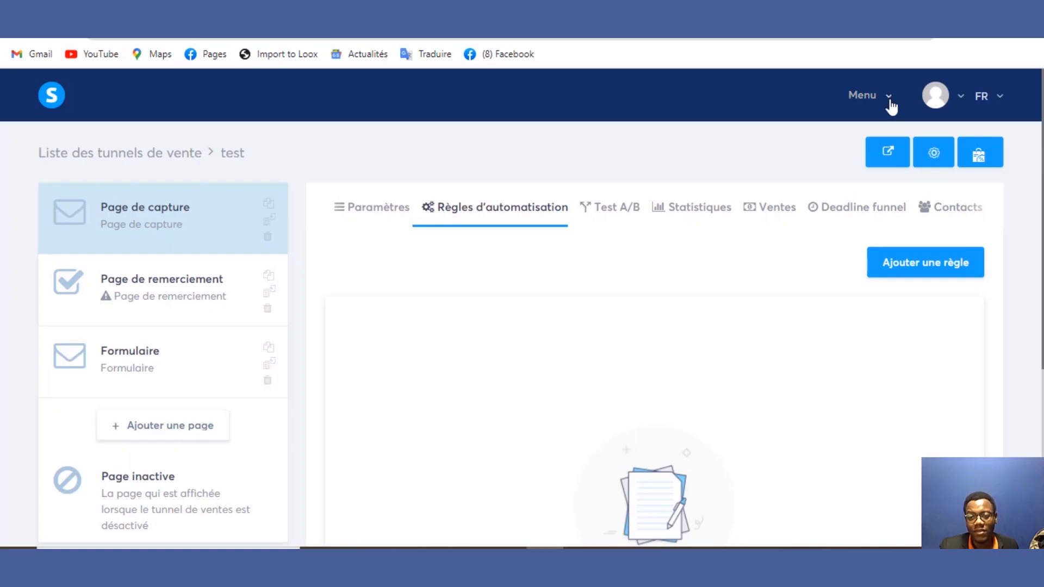
# Step: Open the Contacts list from the main menu
pyautogui.click(889, 106)
pyautogui.click(868, 204)
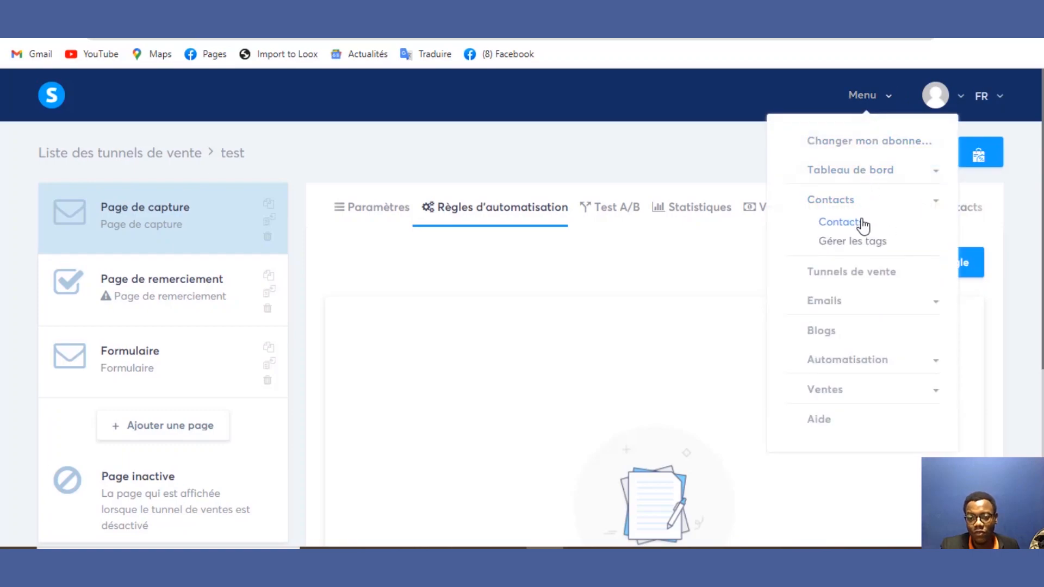
pyautogui.click(862, 225)
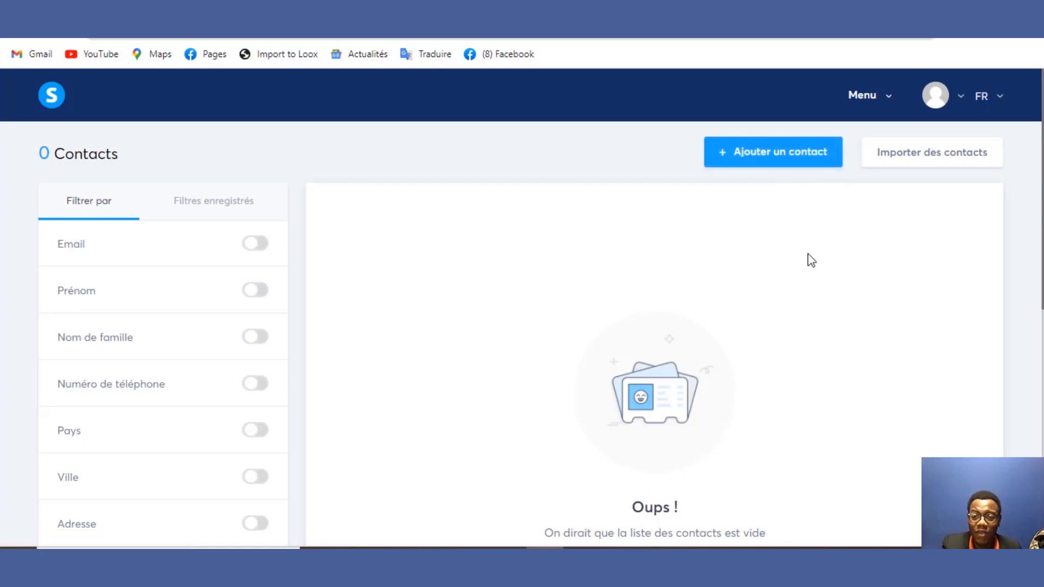
# Step: Browse Emails > Newsletters, then Campagnes, and open the PROMO FORMATION campaign
pyautogui.click(888, 101)
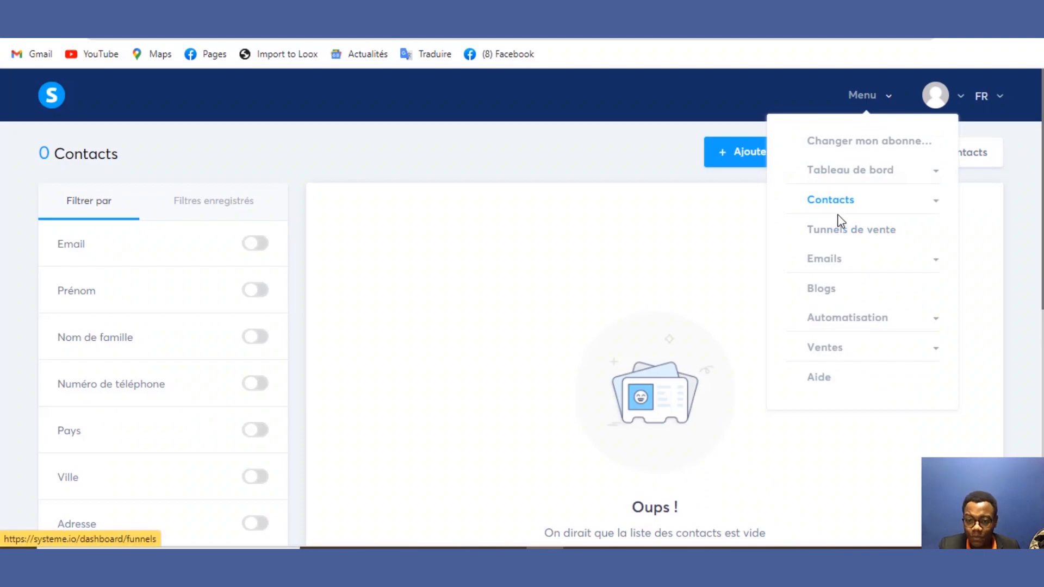
pyautogui.click(831, 261)
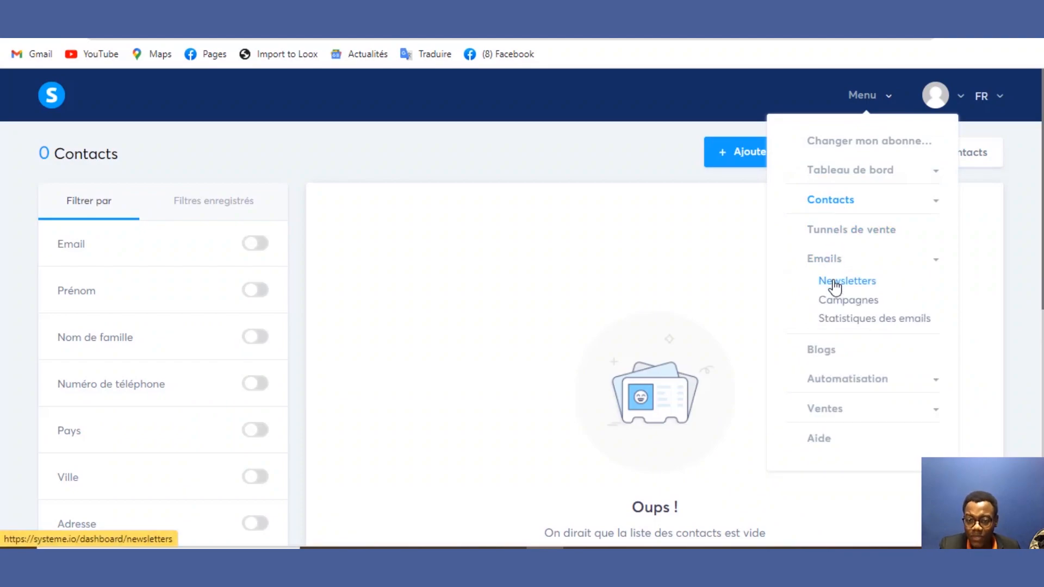
pyautogui.click(834, 284)
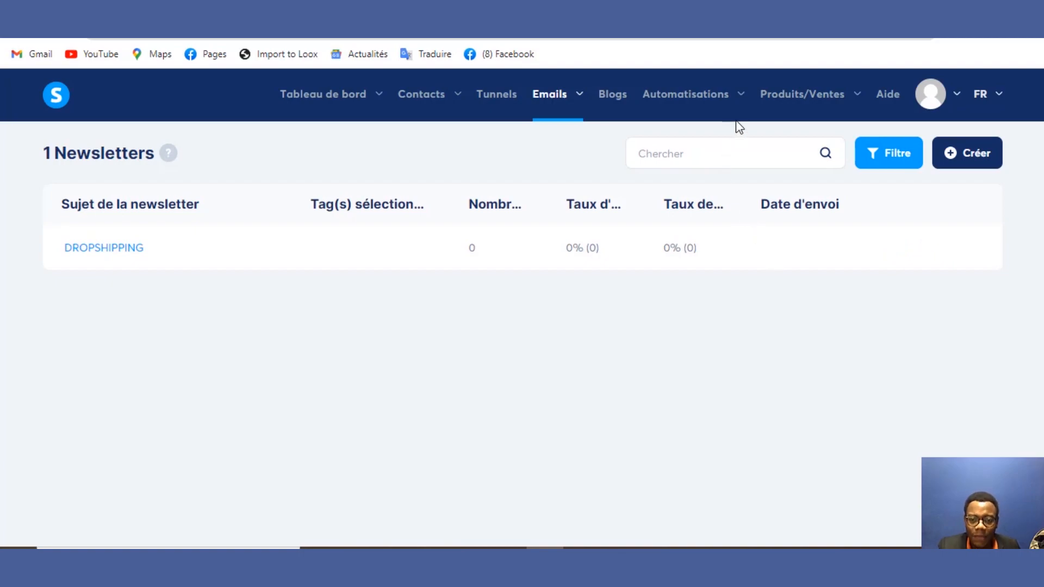
pyautogui.moveTo(739, 128)
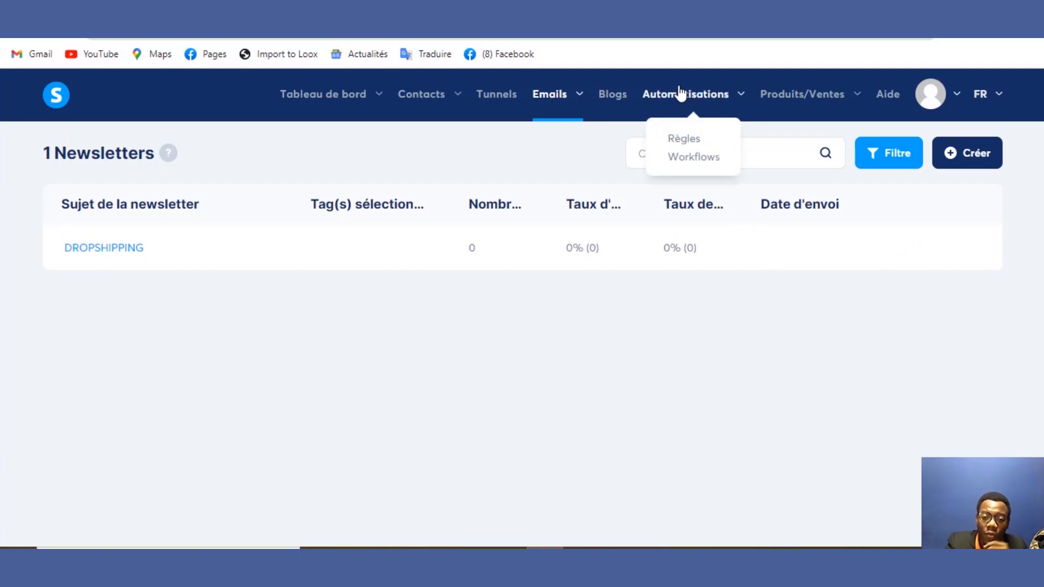
pyautogui.moveTo(583, 101)
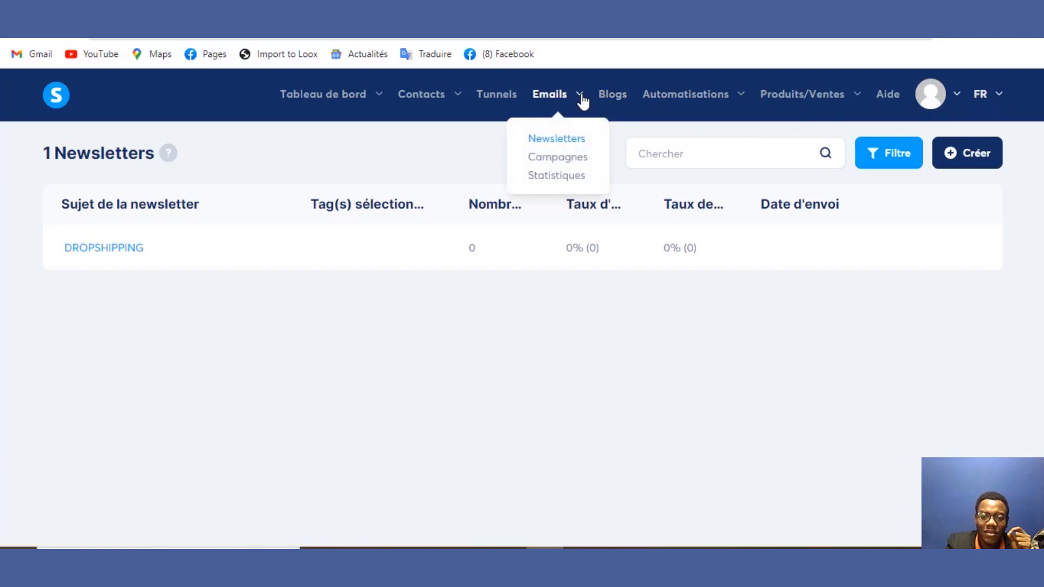
pyautogui.click(580, 158)
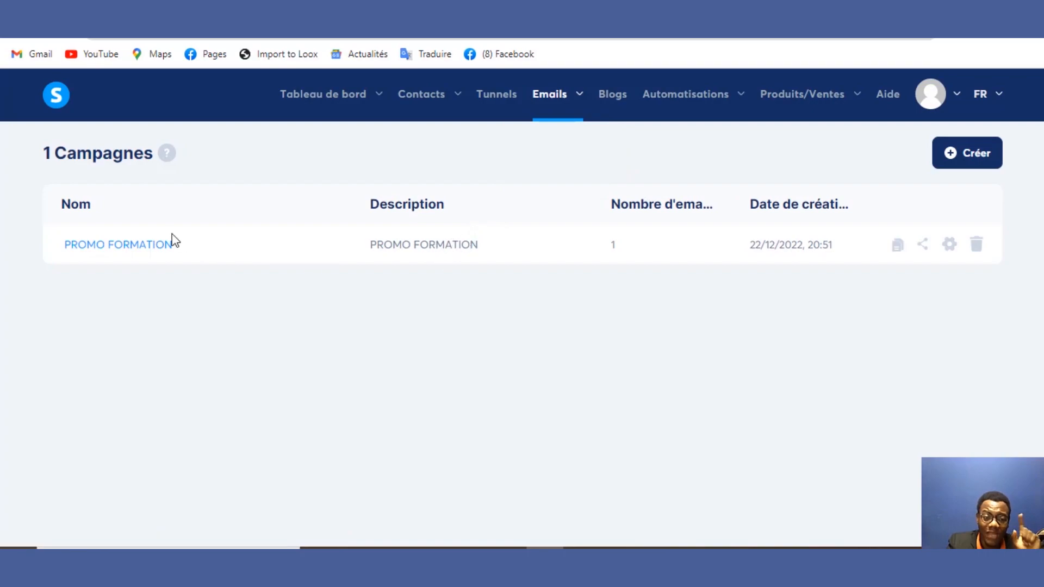
pyautogui.moveTo(169, 243); pyautogui.dragTo(166, 246)
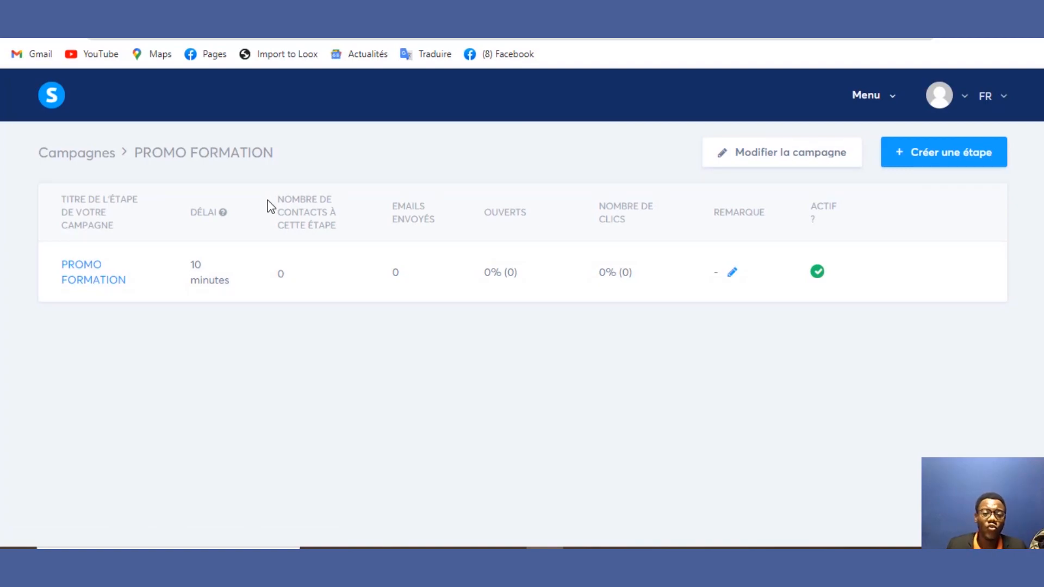
pyautogui.click(893, 105)
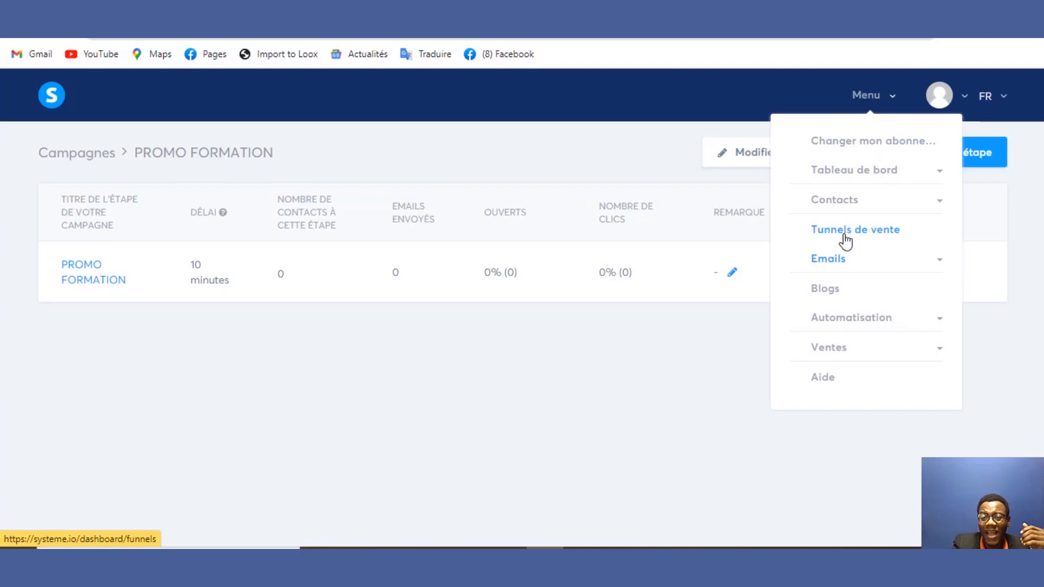
pyautogui.click(877, 187)
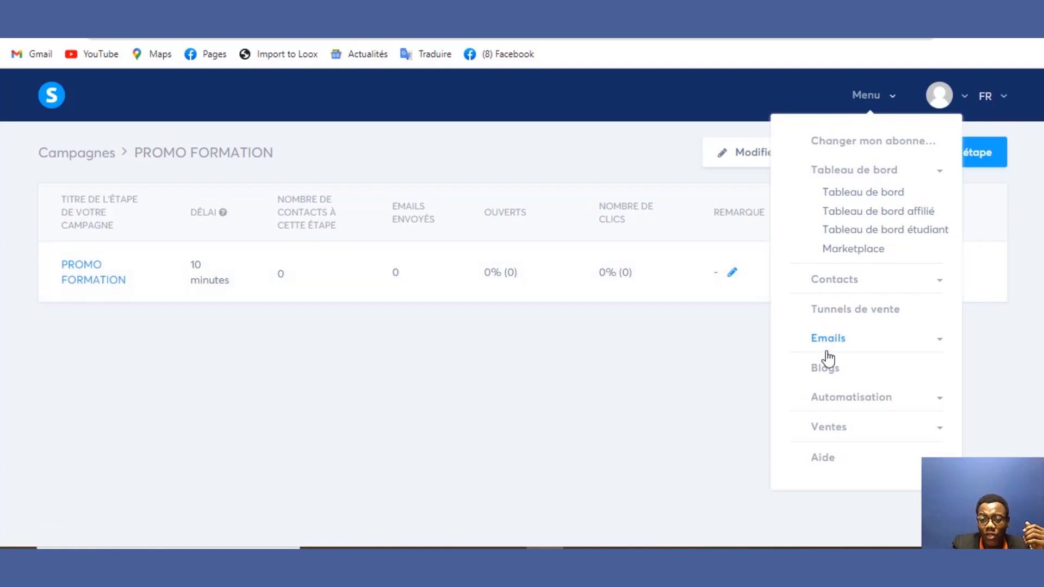
# Step: Open the 'test' funnel's automation rules again, then cancel a new rule's trigger choice
pyautogui.click(825, 312)
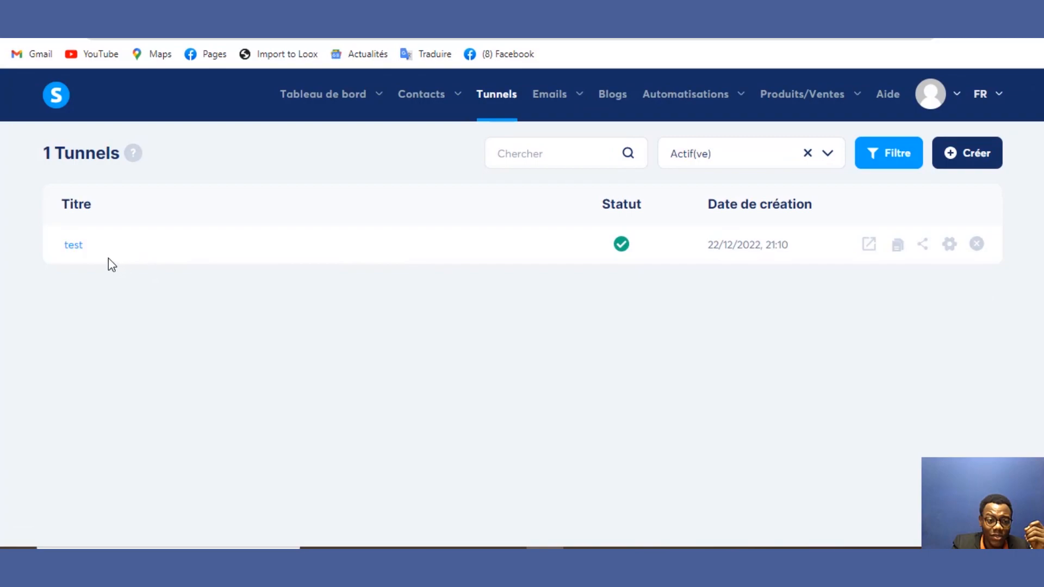
pyautogui.click(298, 236)
pyautogui.click(506, 230)
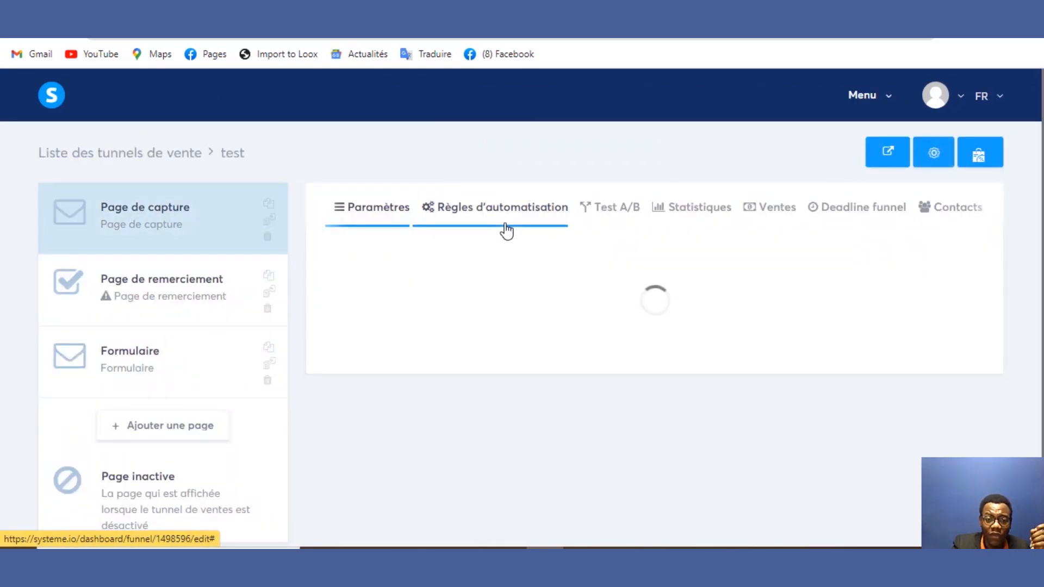
pyautogui.click(896, 278)
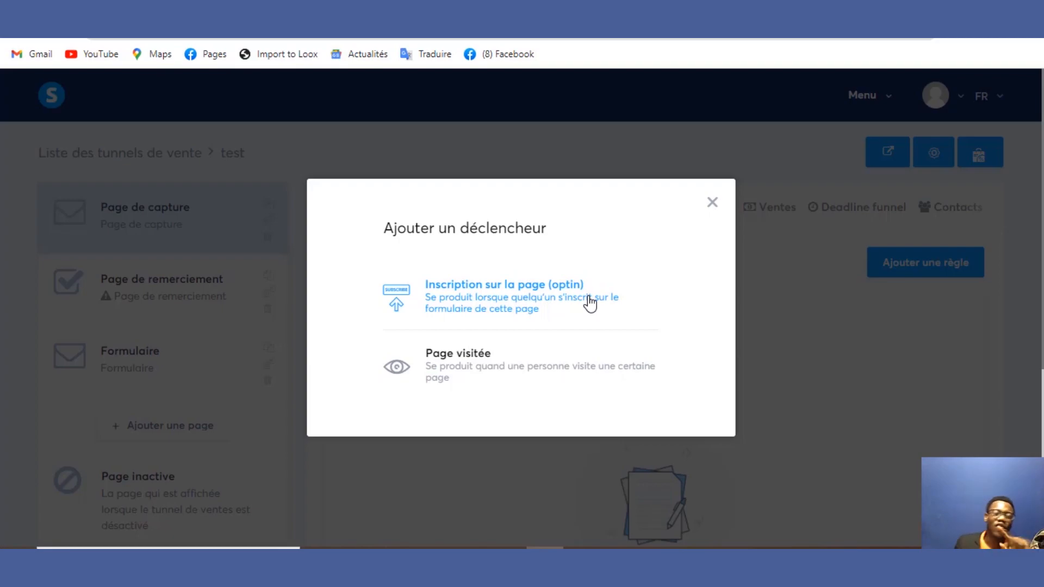
pyautogui.click(711, 202)
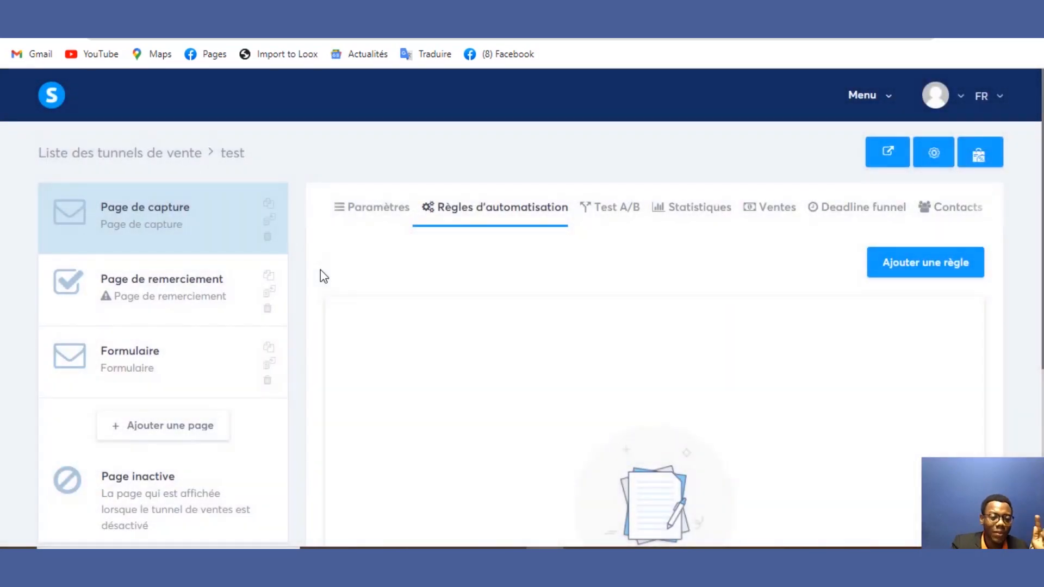
# Step: Apply the 'Vous êtes bien inscrit' template to the thank-you page and preview it
pyautogui.click(179, 321)
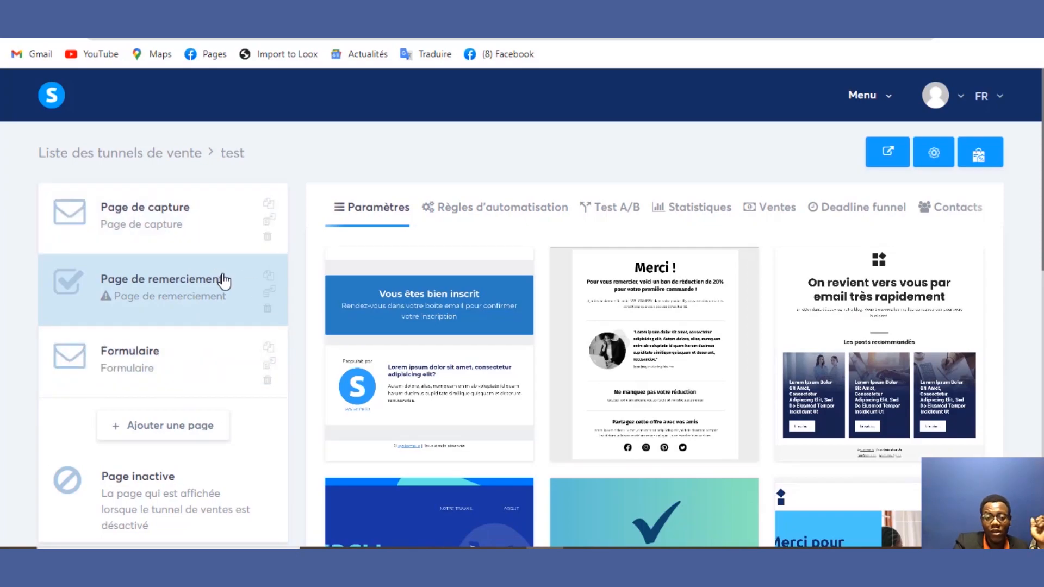
pyautogui.moveTo(396, 419)
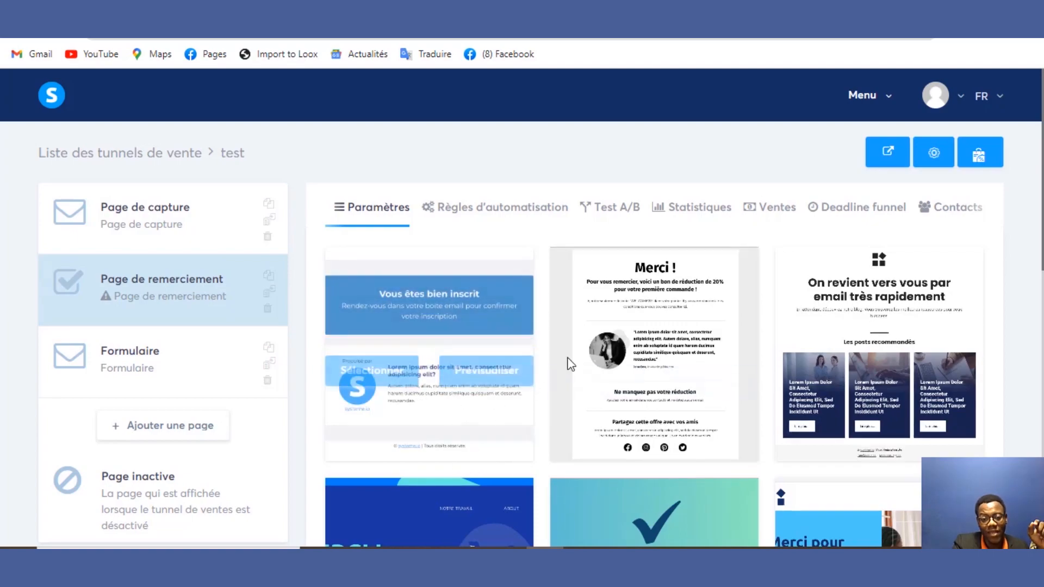
pyautogui.click(371, 354)
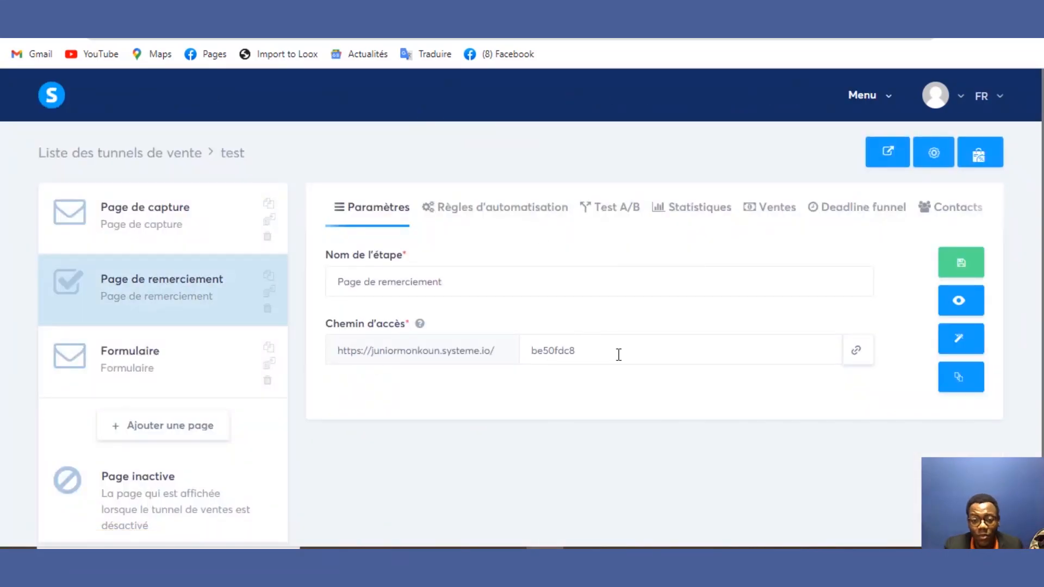
pyautogui.click(956, 302)
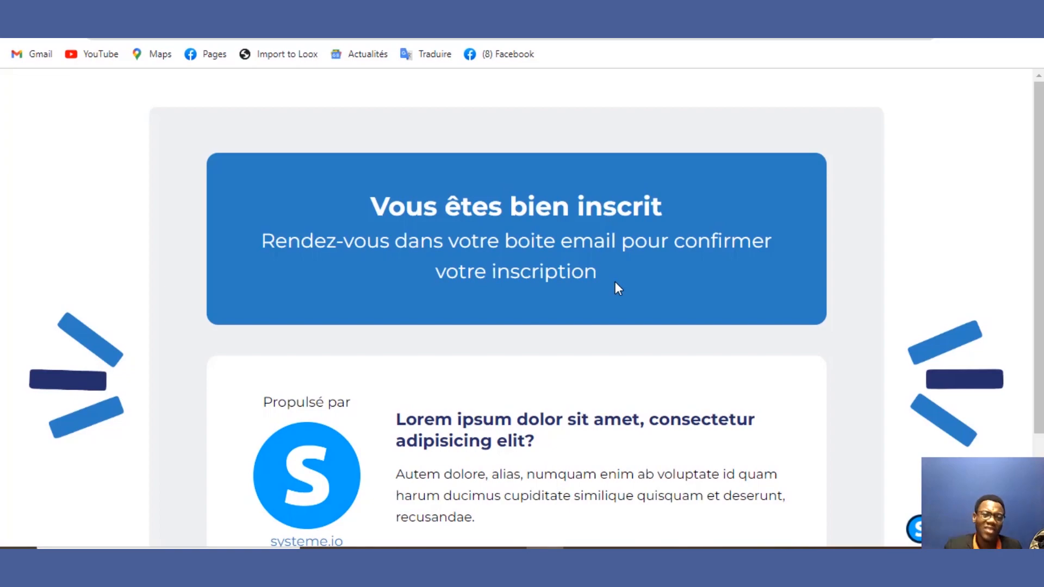
pyautogui.click(256, 9)
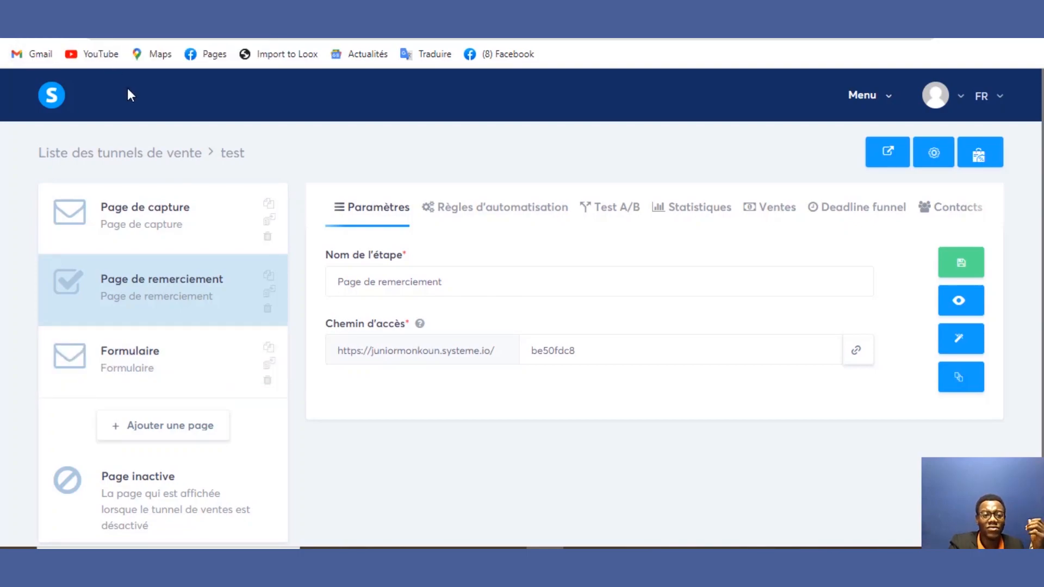
# Step: Deactivate the 'test' funnel from the Tunnels list, dismissing the dashboard's contacts-limit warning
pyautogui.click(60, 98)
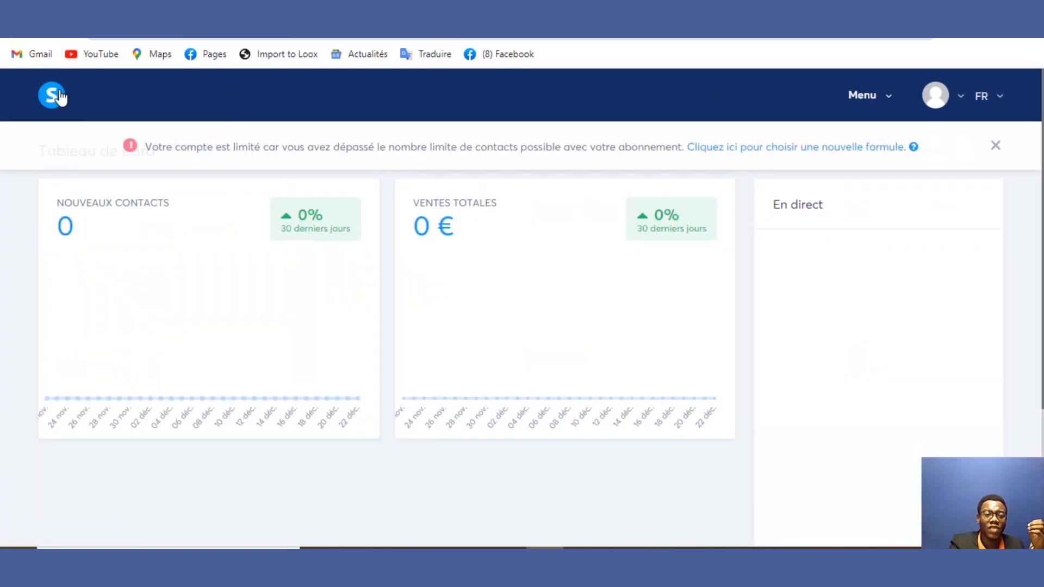
pyautogui.click(995, 146)
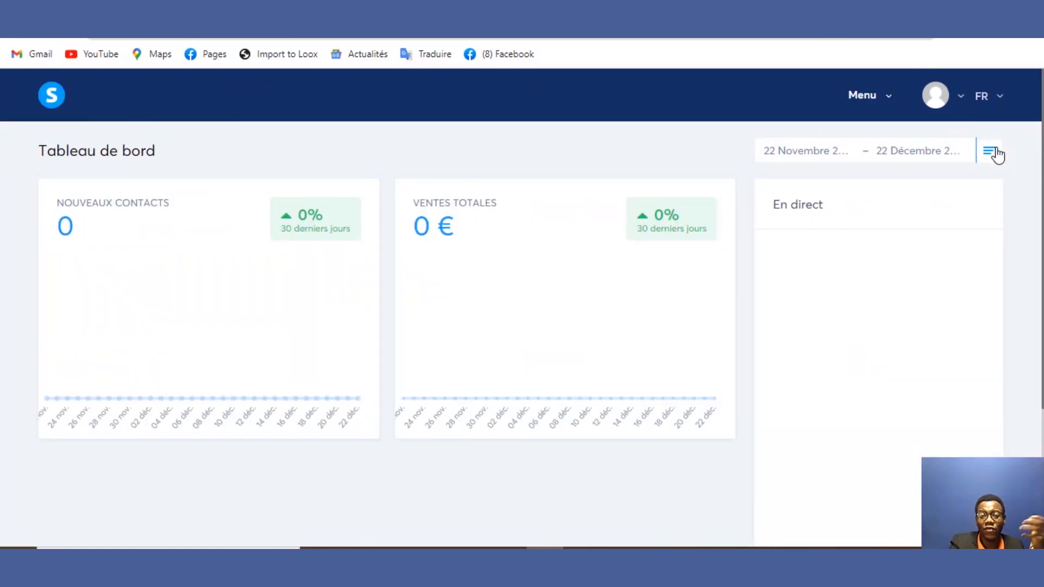
pyautogui.click(888, 103)
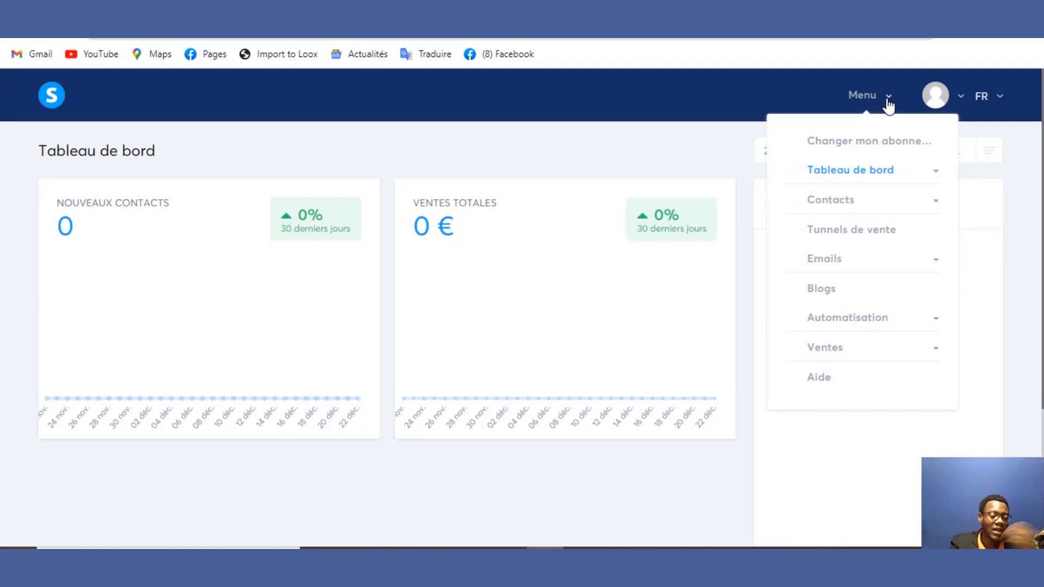
pyautogui.click(864, 229)
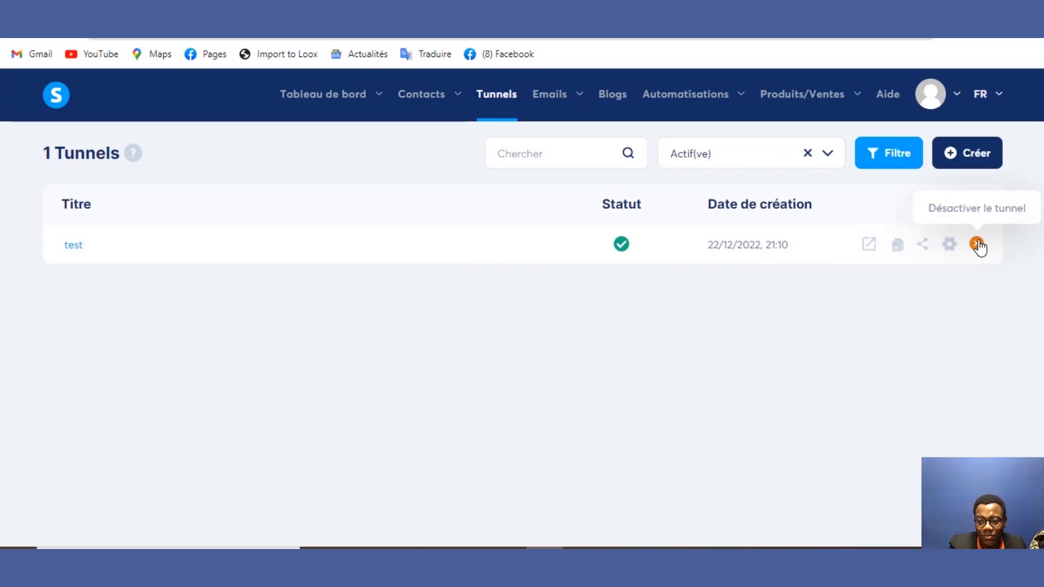
pyautogui.click(977, 245)
pyautogui.click(482, 362)
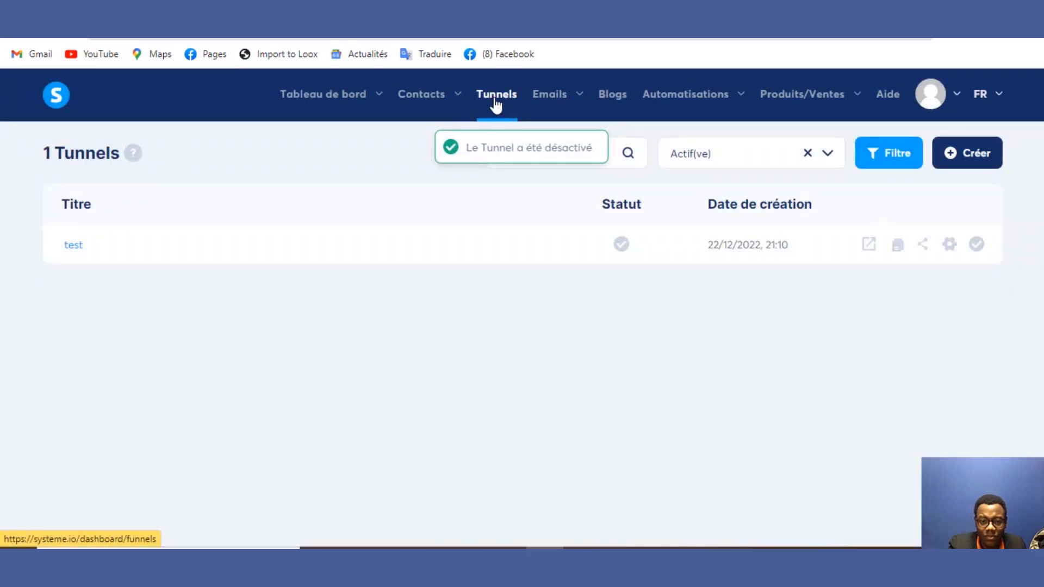
# Step: Reload and return to the Tunnels list, now empty of active funnels
pyautogui.click(495, 95)
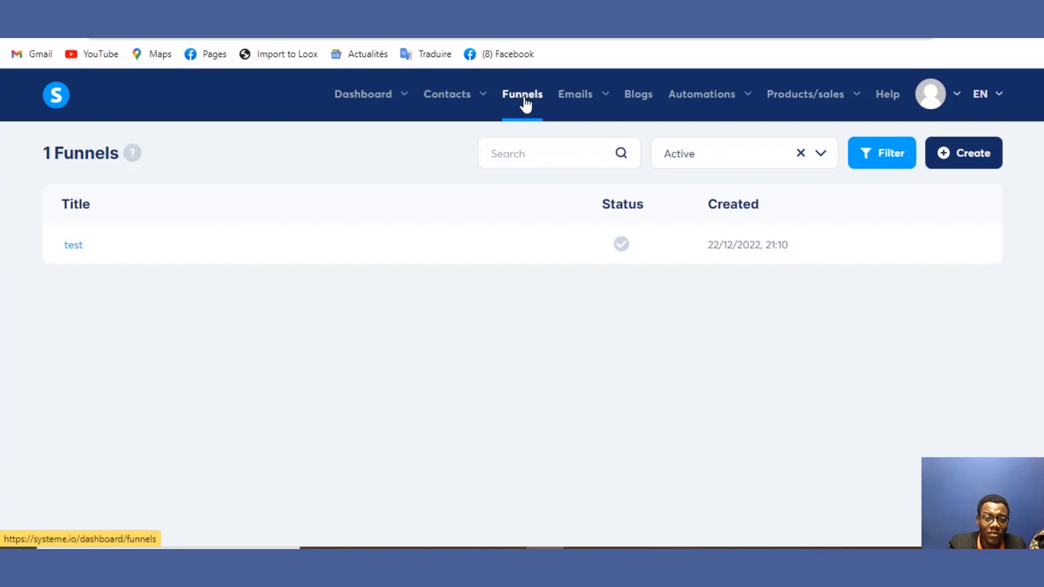
pyautogui.moveTo(377, 100)
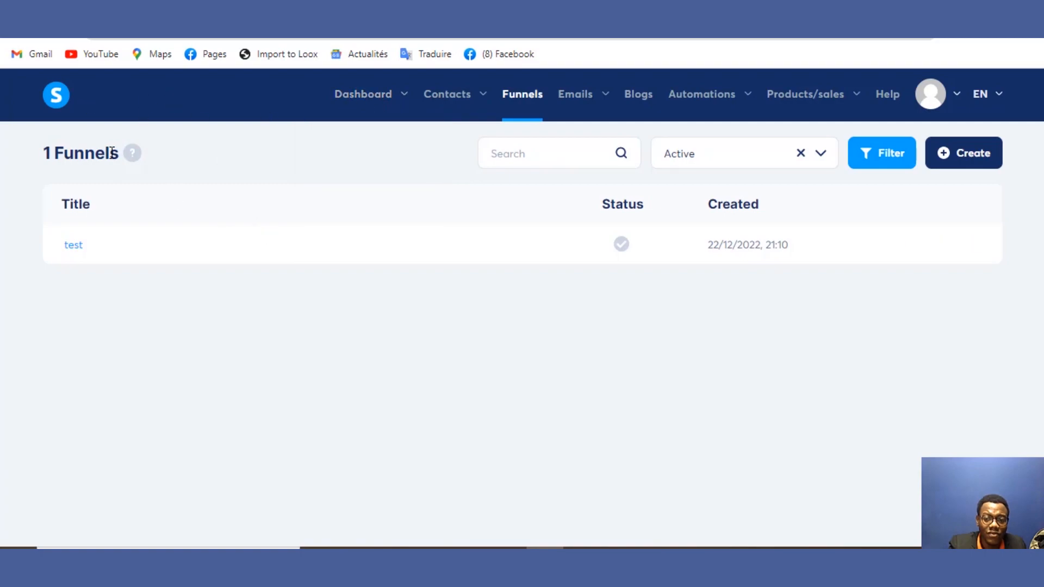
pyautogui.click(397, 85)
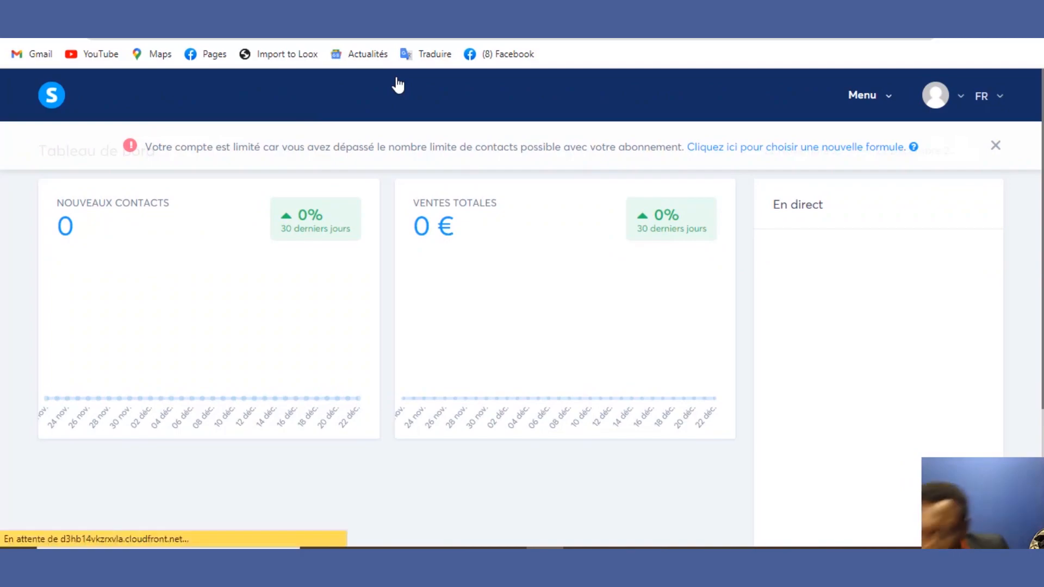
pyautogui.click(995, 145)
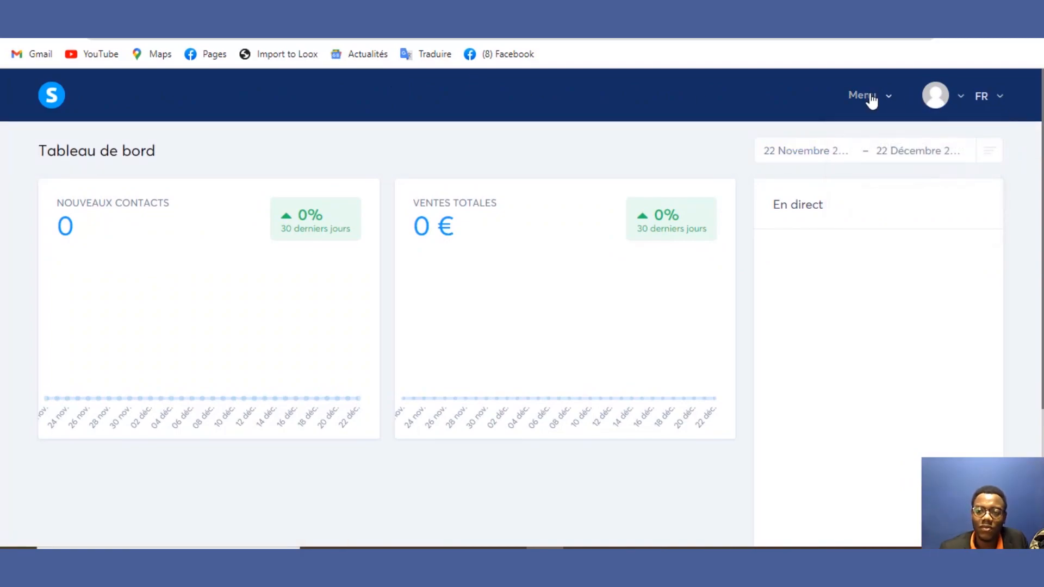
pyautogui.moveTo(868, 101)
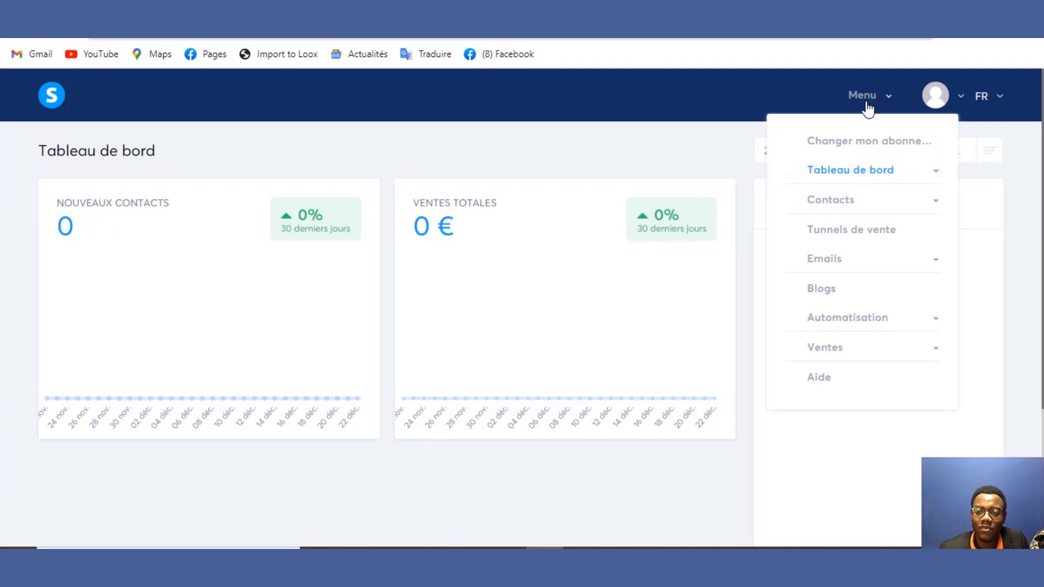
pyautogui.click(851, 230)
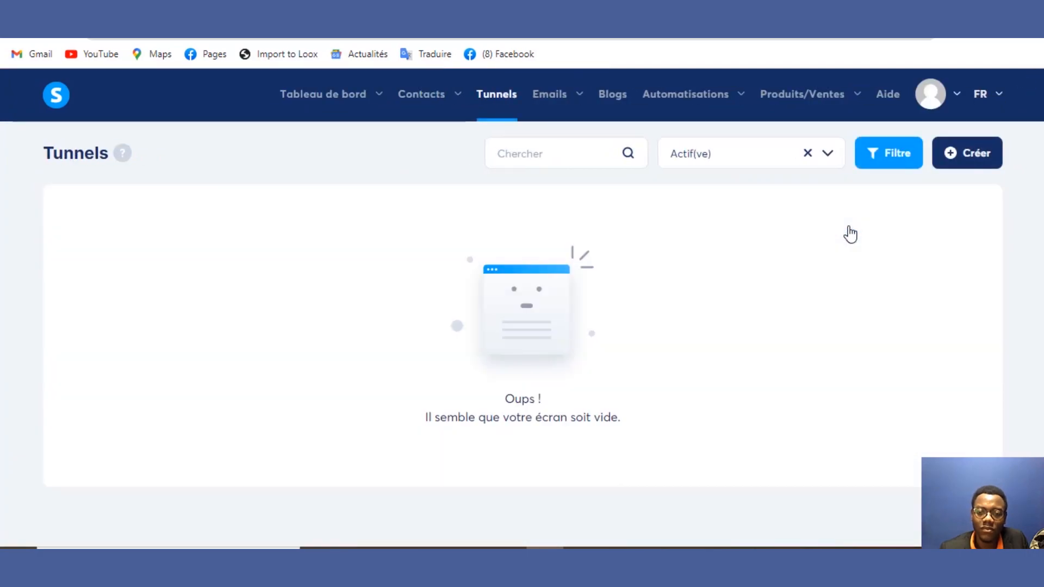
# Step: Create a new Vendre funnel named 'test' and open it on its Bon de commande step
pyautogui.click(958, 159)
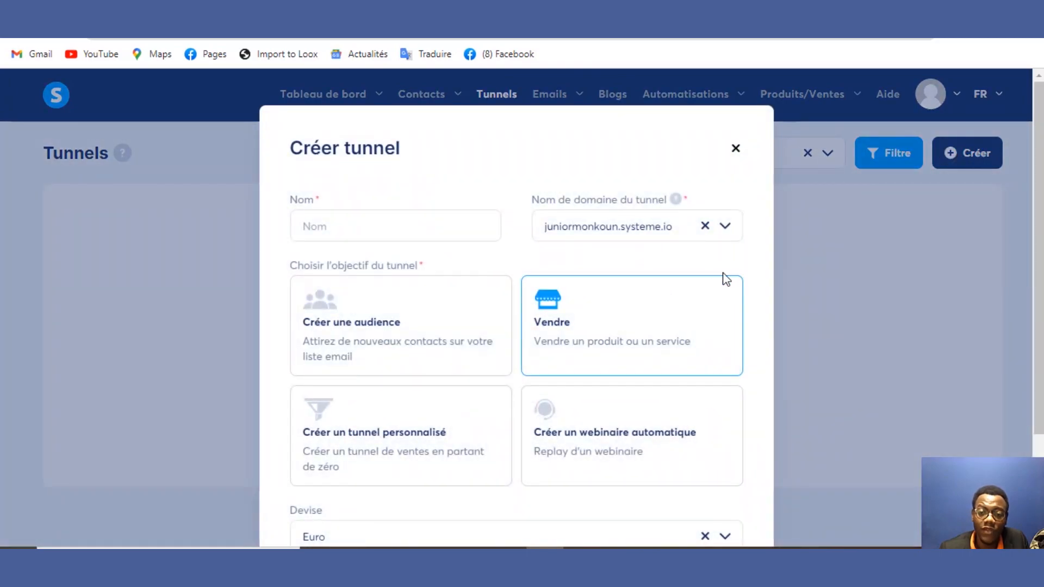
pyautogui.scroll(-3, 1037, 350)
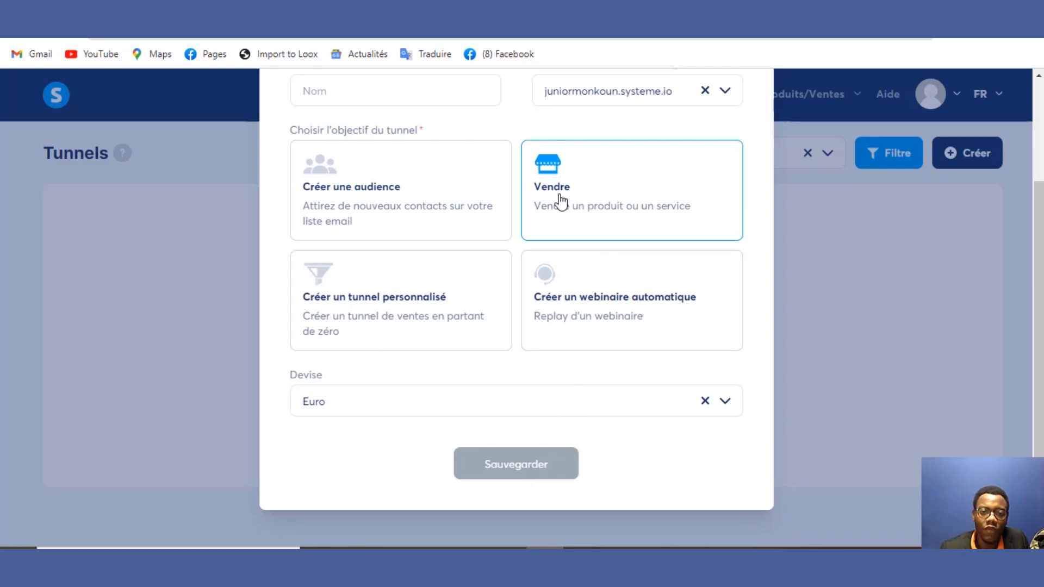
pyautogui.click(361, 99)
pyautogui.write('test')
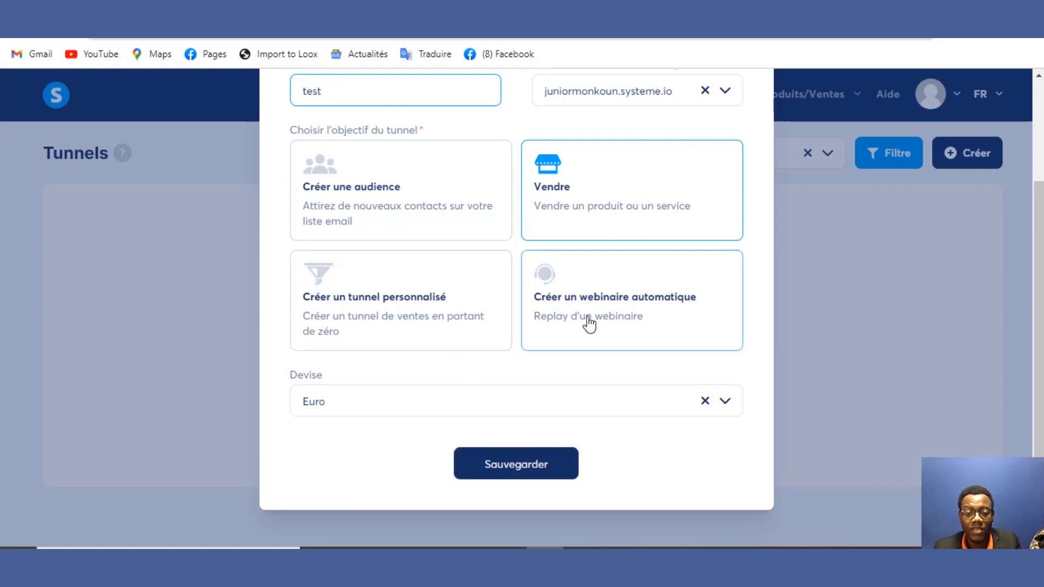
pyautogui.click(515, 463)
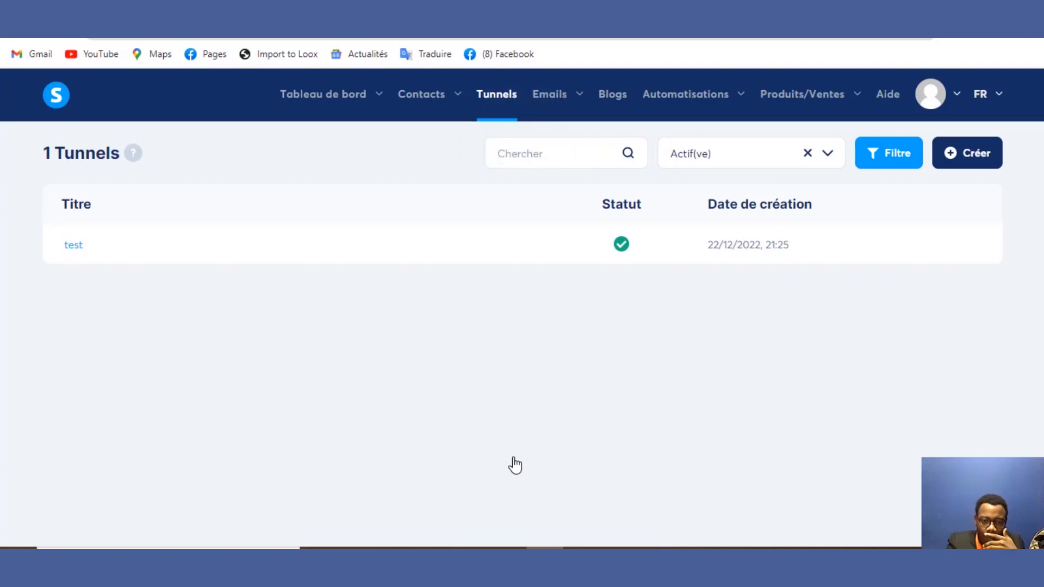
pyautogui.click(74, 256)
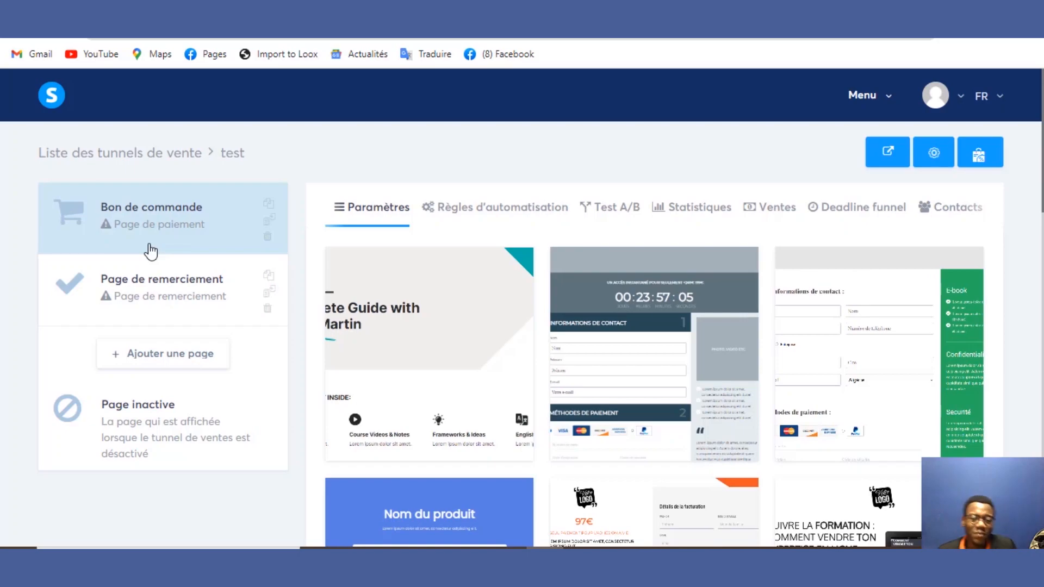
pyautogui.click(152, 228)
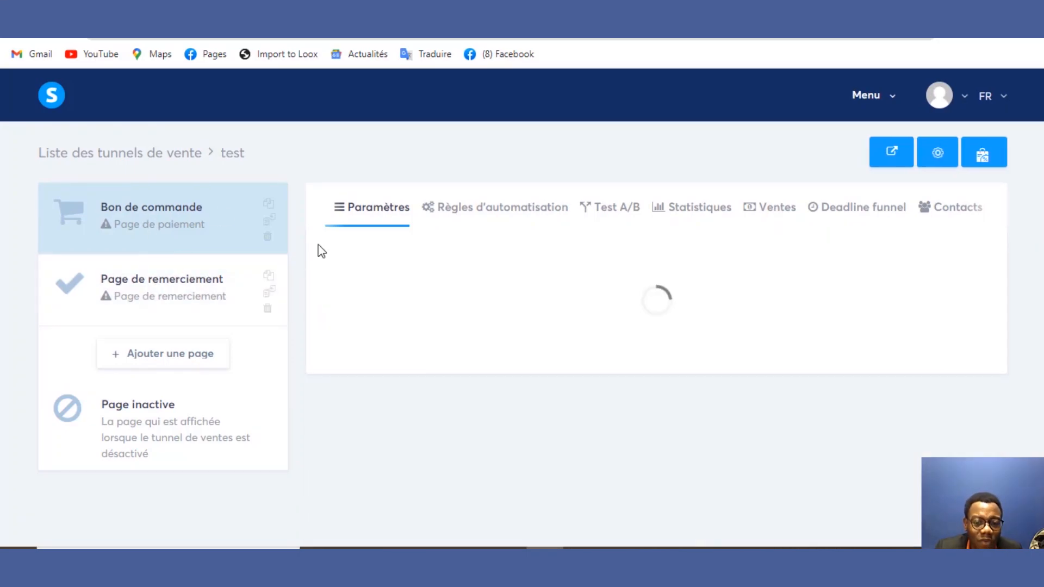
pyautogui.click(202, 227)
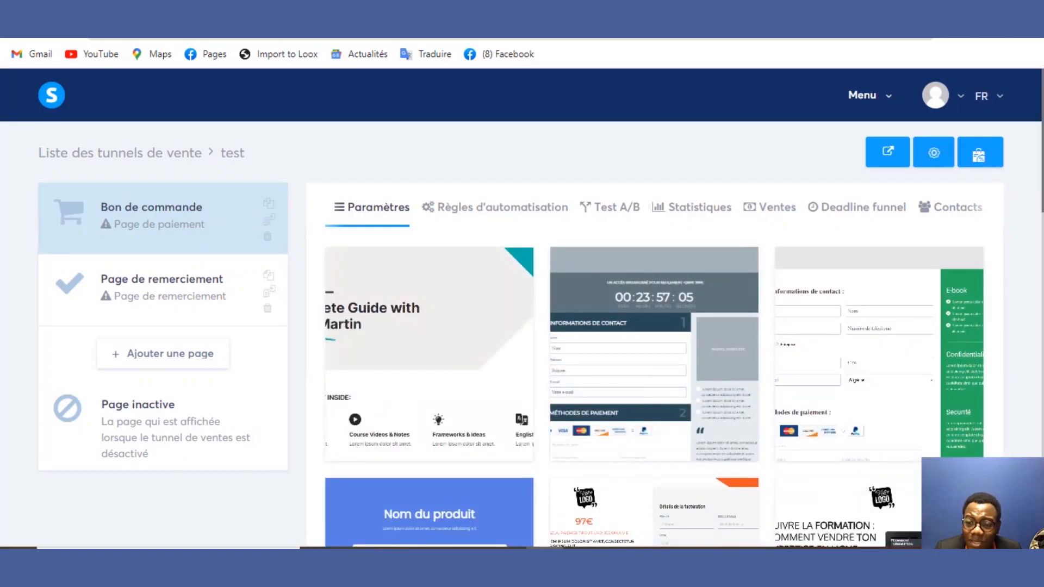
pyautogui.scroll(-7, 1019, 300)
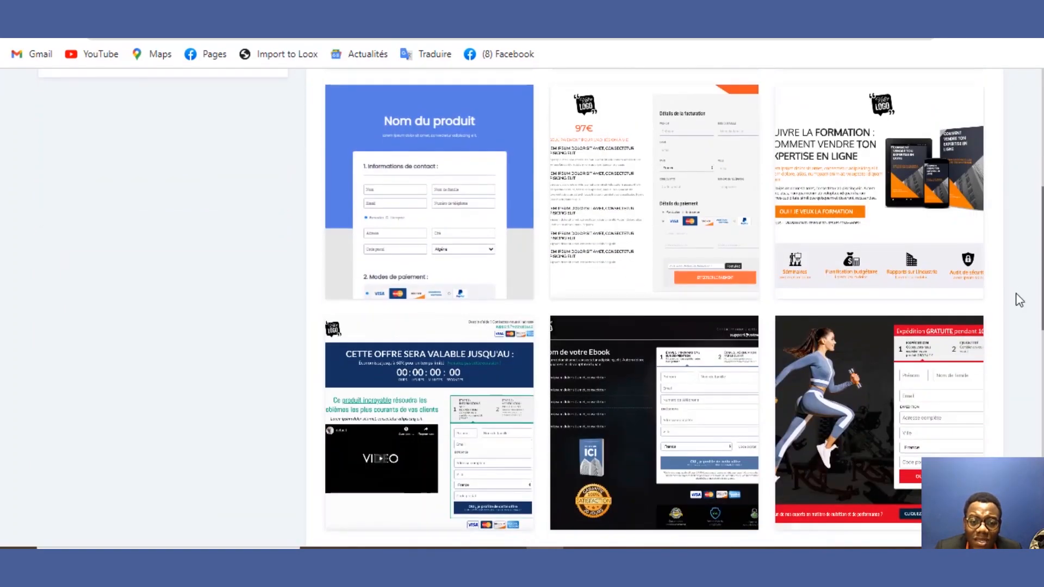
pyautogui.moveTo(481, 203)
pyautogui.click(482, 201)
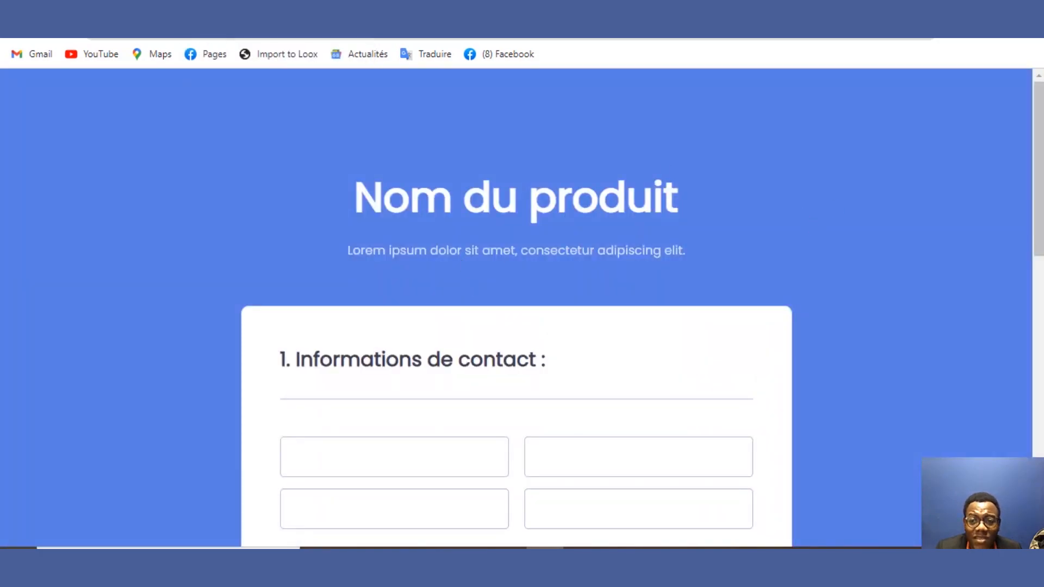
pyautogui.moveTo(1038, 125); pyautogui.dragTo(1028, 299)
pyautogui.scroll(-2, 1025, 326)
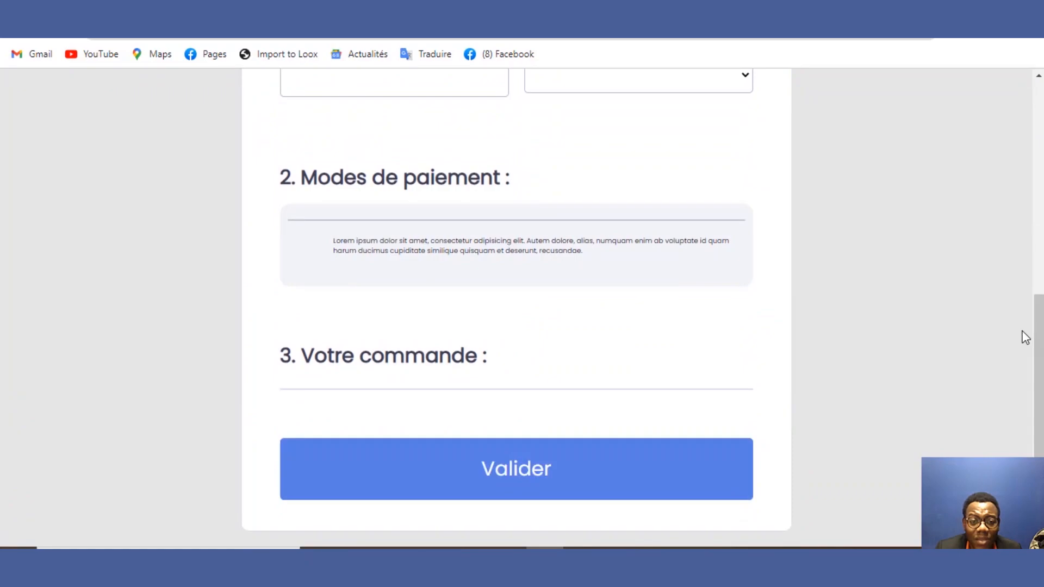
pyautogui.moveTo(1032, 363); pyautogui.dragTo(1038, 173)
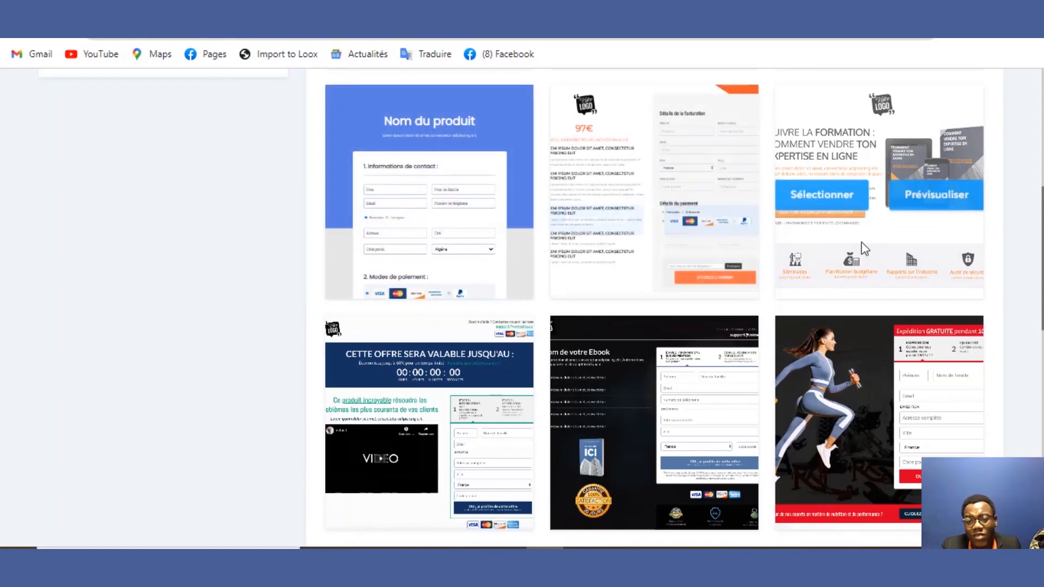
pyautogui.scroll(7, 978, 136)
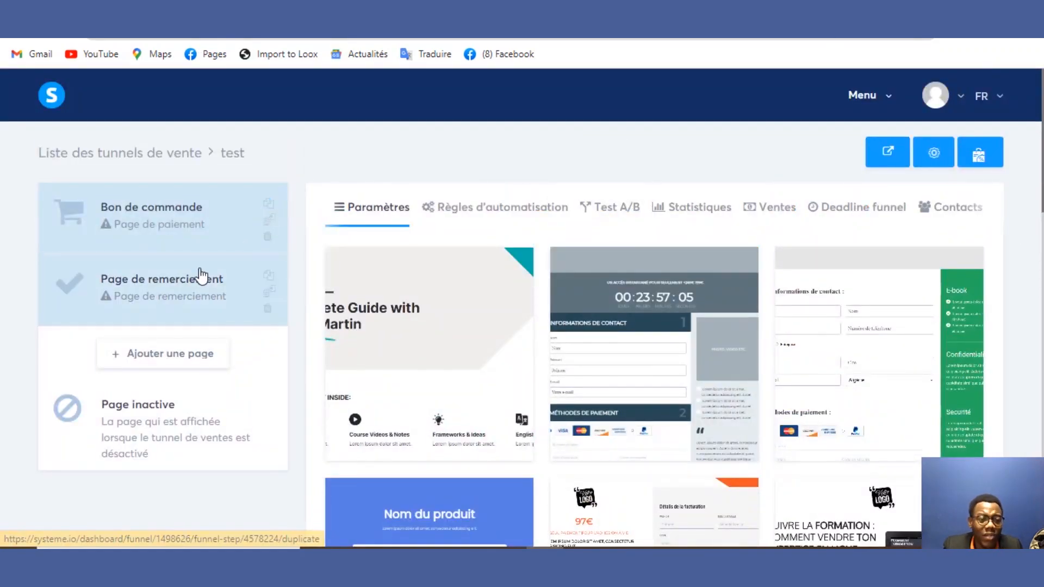
# Step: Open the Page de remerciement step, look at the page types for a new page, then cancel
pyautogui.click(250, 302)
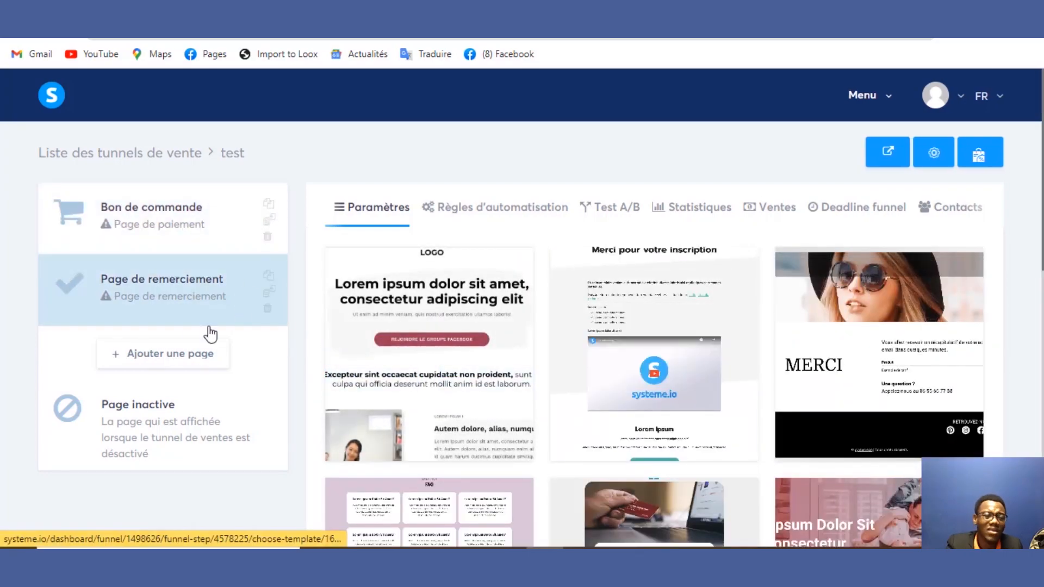
pyautogui.click(186, 357)
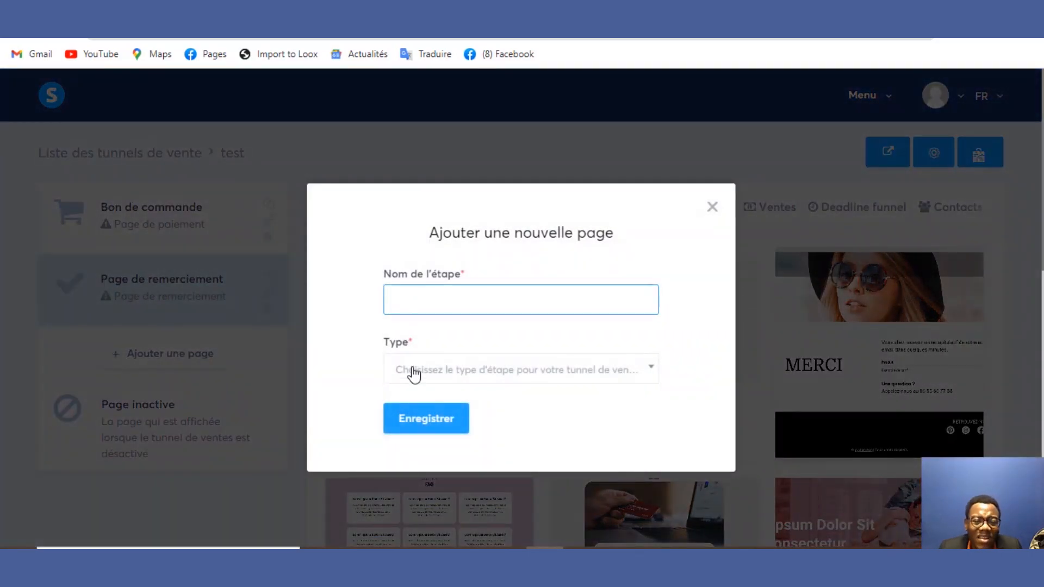
pyautogui.click(411, 372)
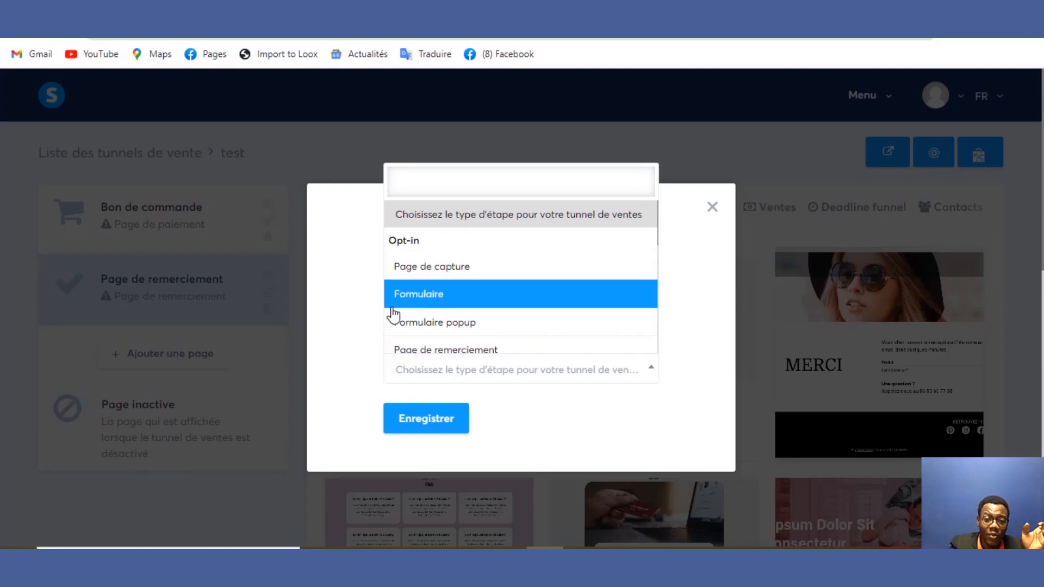
pyautogui.click(718, 210)
pyautogui.click(711, 207)
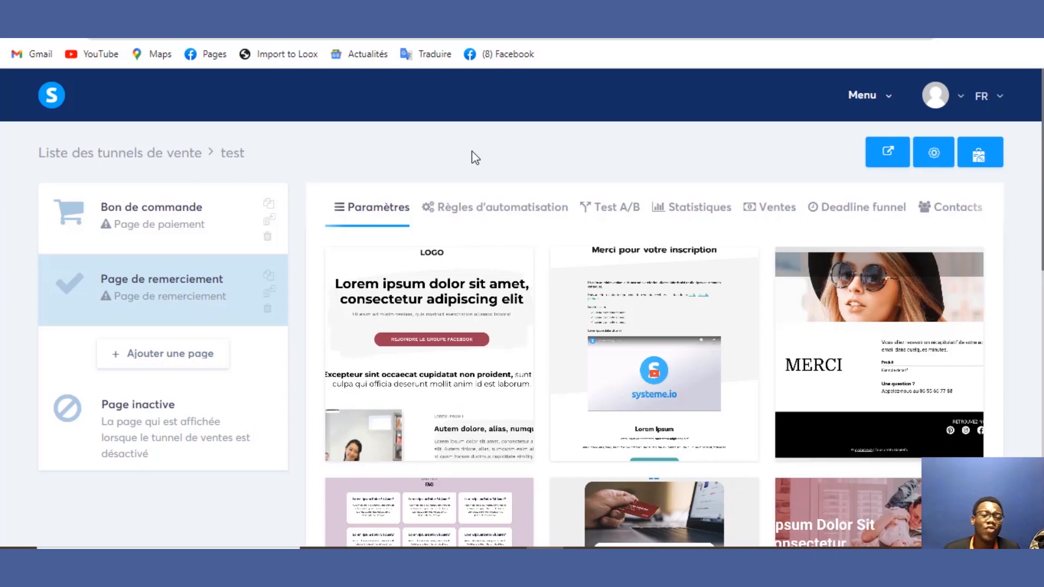
# Step: Review the Bon de commande step's automation rules and settings, then apply a template to it
pyautogui.click(251, 228)
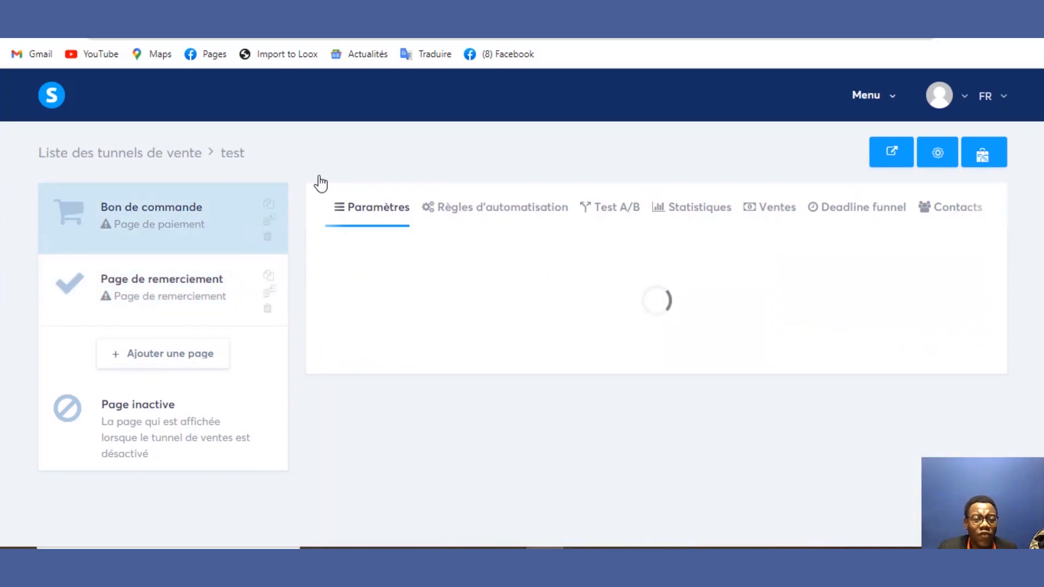
pyautogui.click(490, 215)
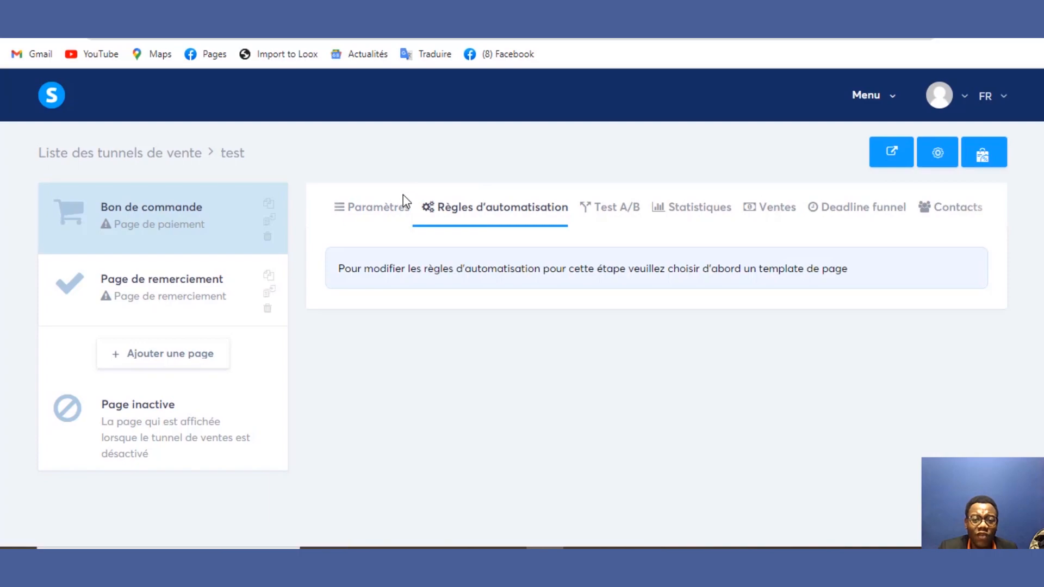
pyautogui.click(403, 209)
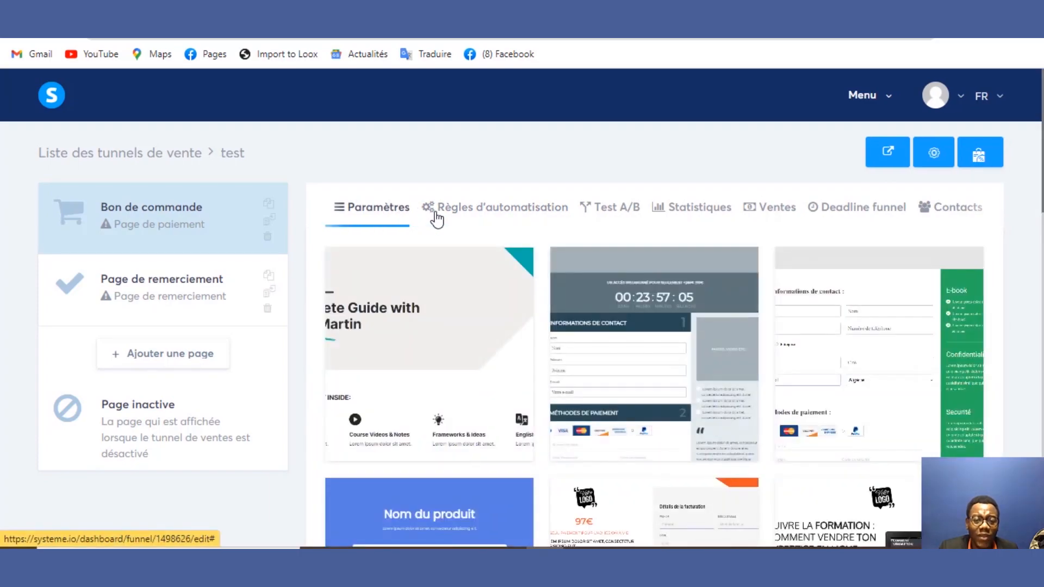
pyautogui.click(435, 217)
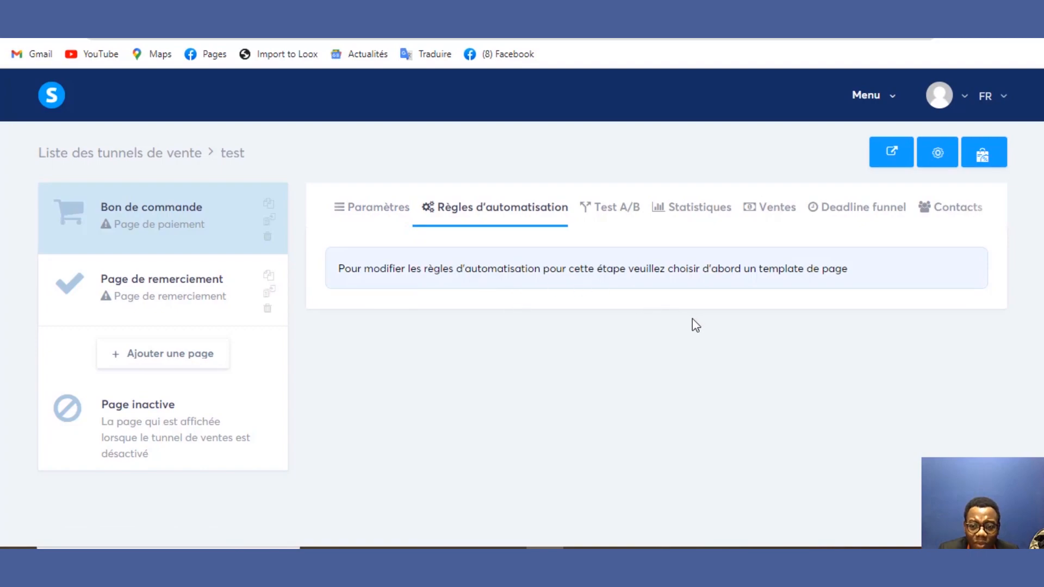
pyautogui.click(374, 221)
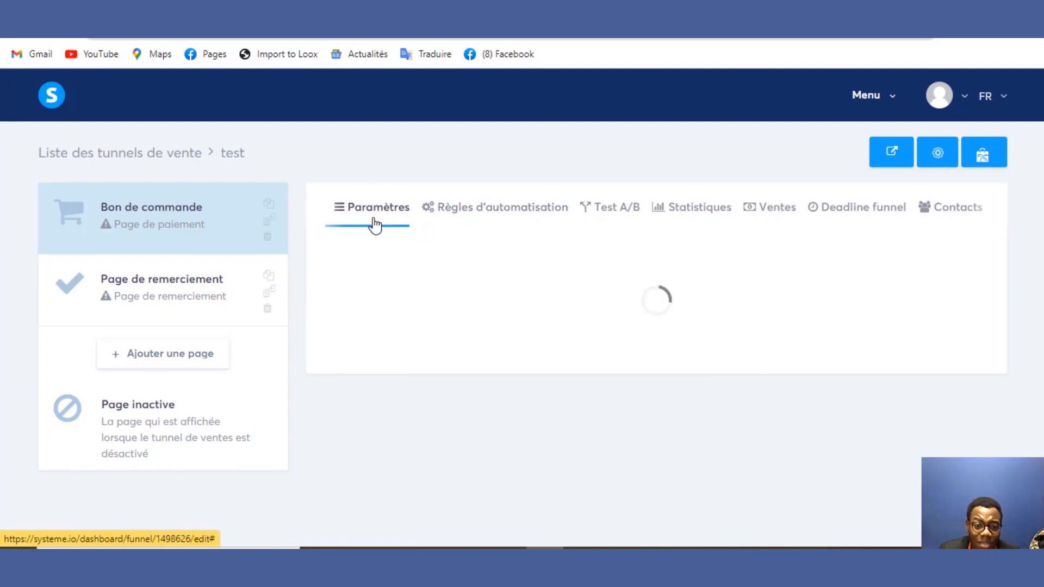
pyautogui.click(387, 358)
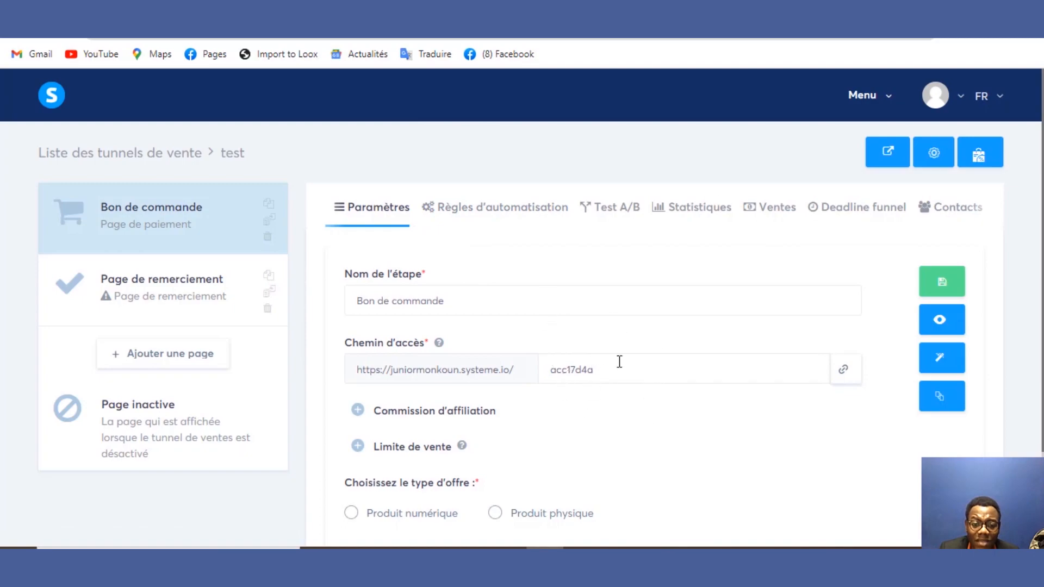
# Step: Copy the order page's web address and check the step name
pyautogui.click(841, 371)
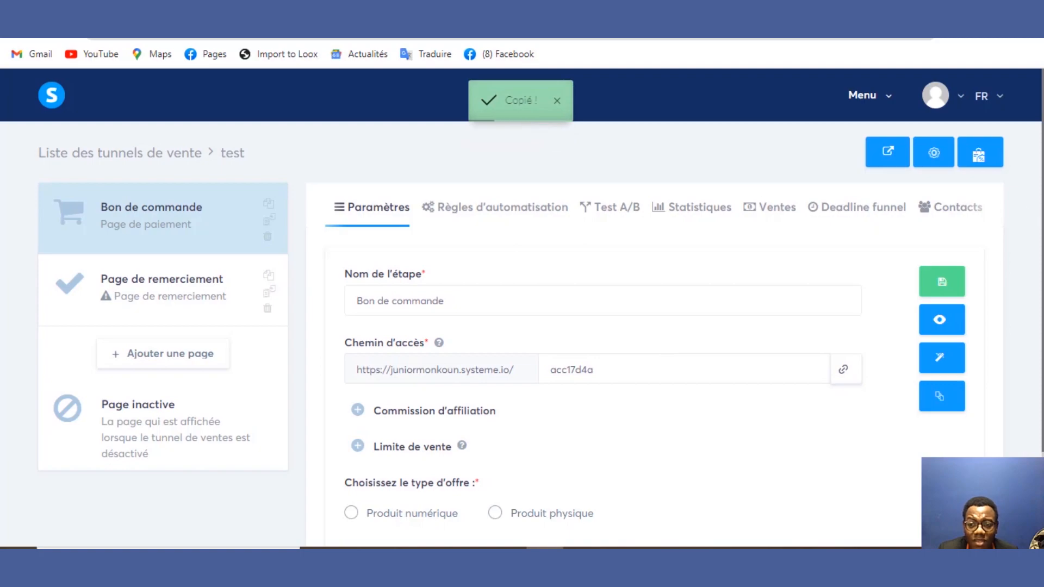
pyautogui.scroll(-2, 1018, 221)
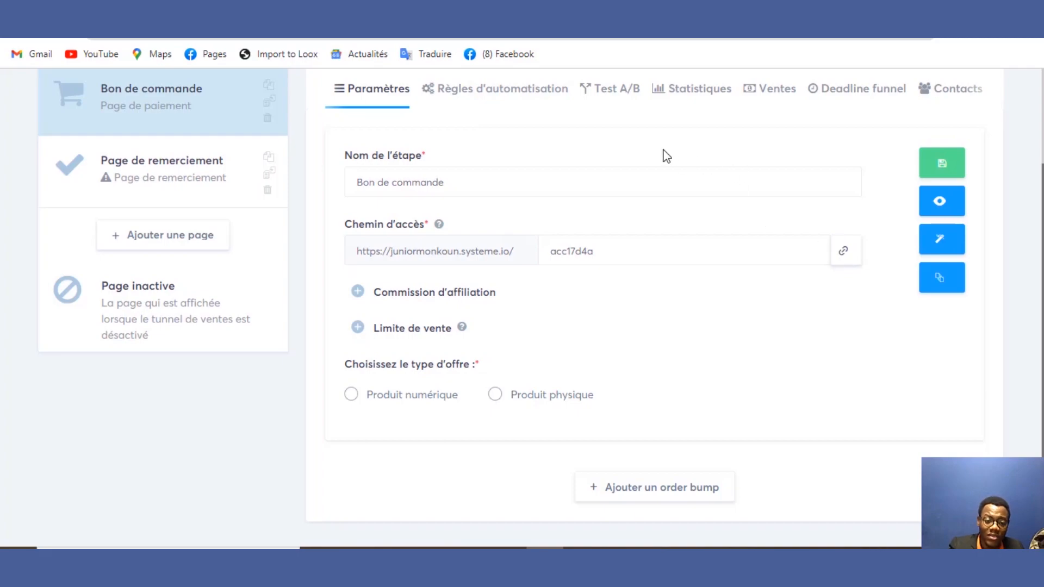
pyautogui.click(600, 181)
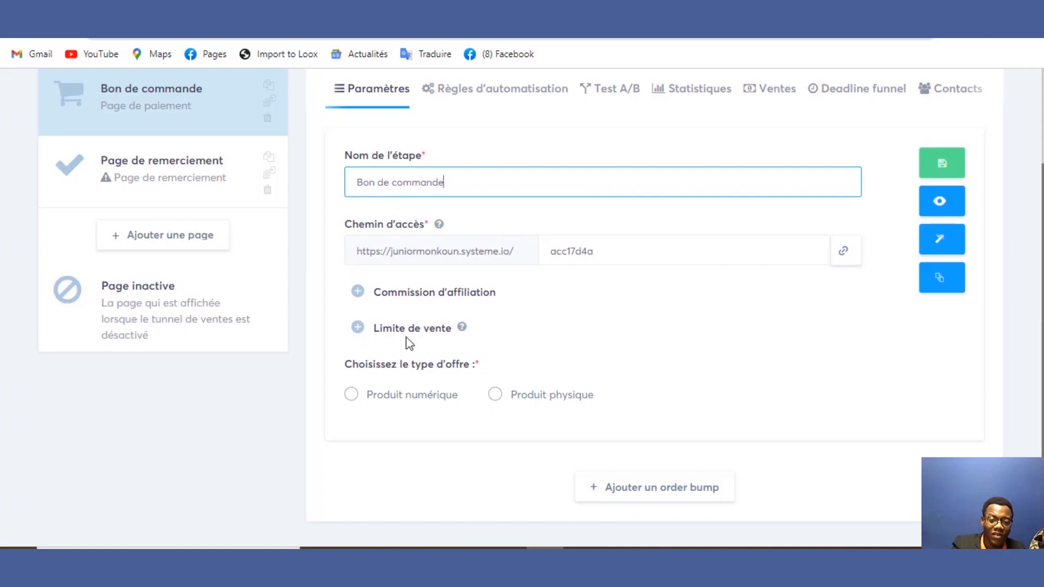
# Step: Enable a 10% affiliate commission on the order form offer
pyautogui.click(357, 292)
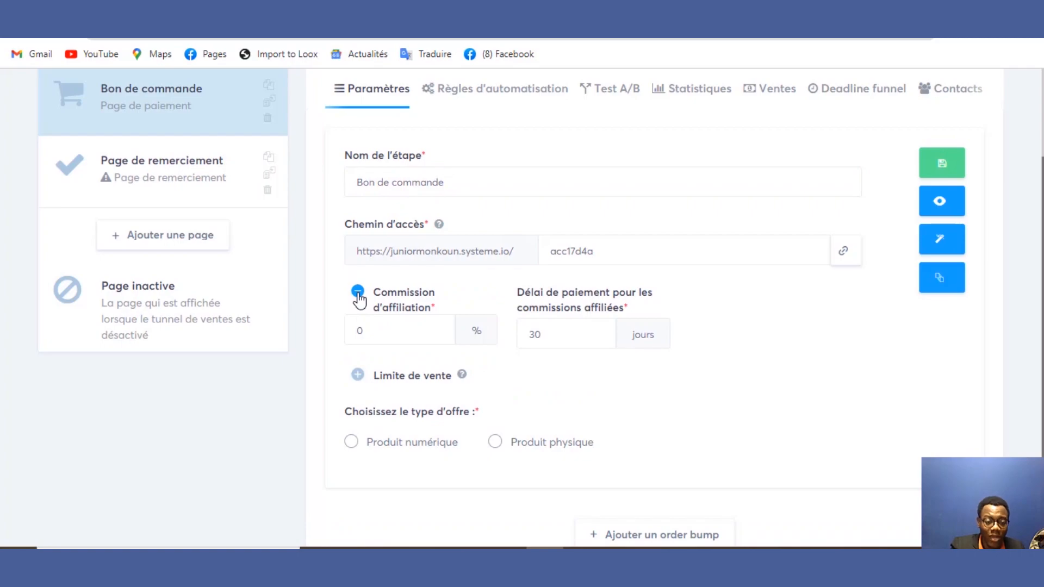
pyautogui.click(383, 333)
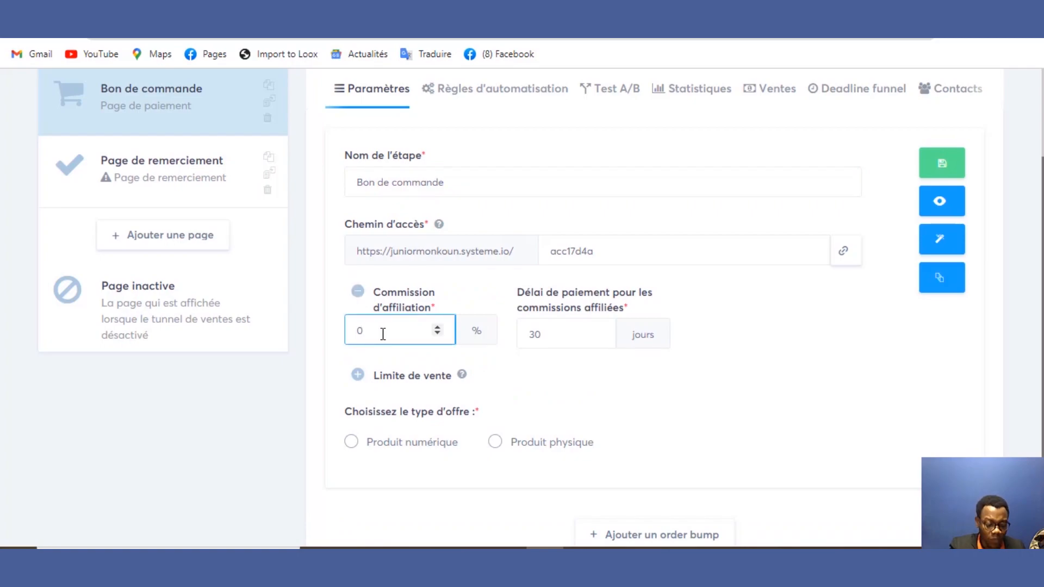
pyautogui.moveTo(361, 333); pyautogui.dragTo(350, 333)
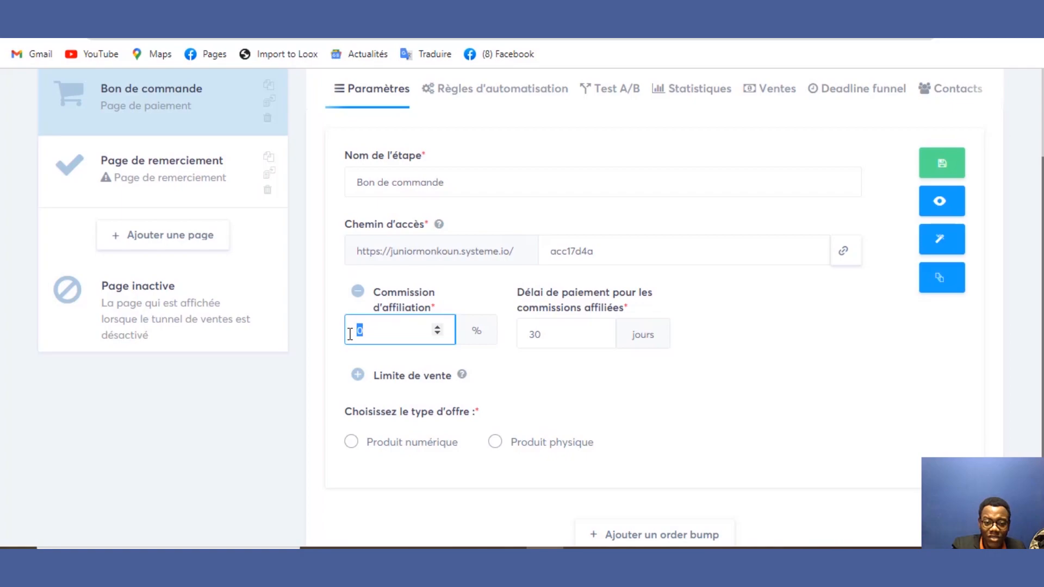
pyautogui.write('1')
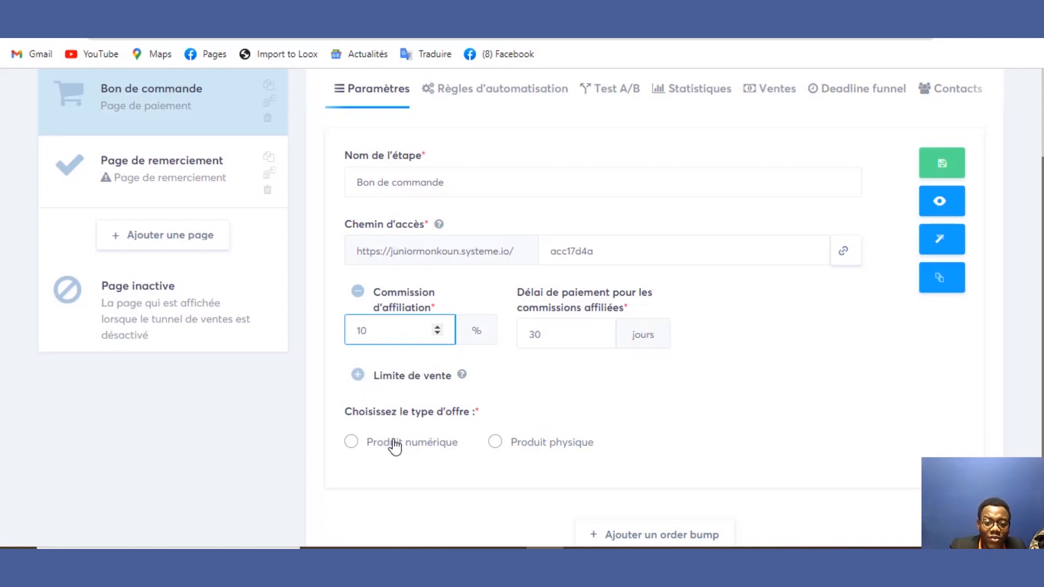
# Step: Set the offer type to Produit numérique
pyautogui.click(351, 443)
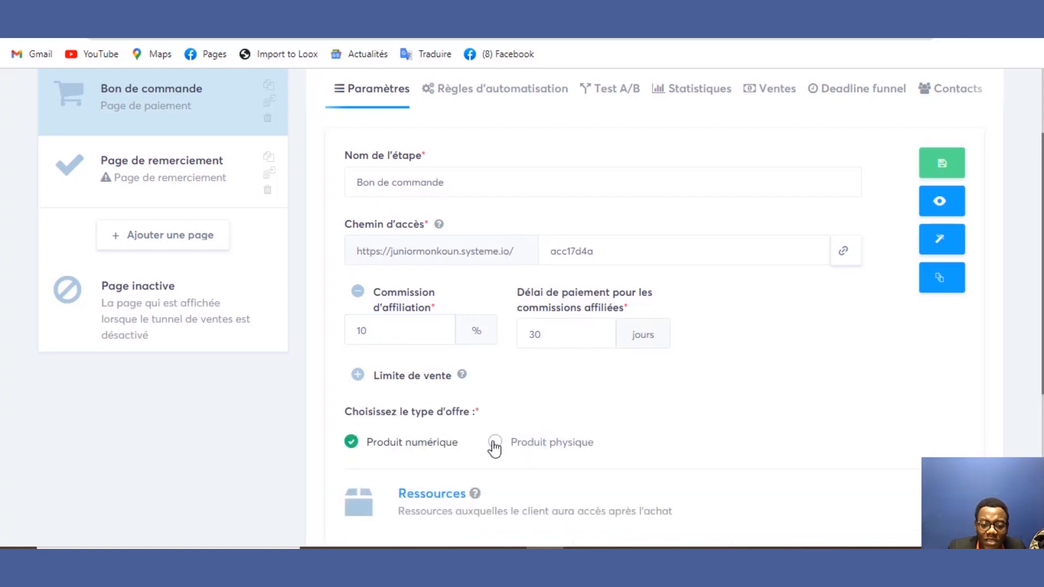
pyautogui.click(494, 444)
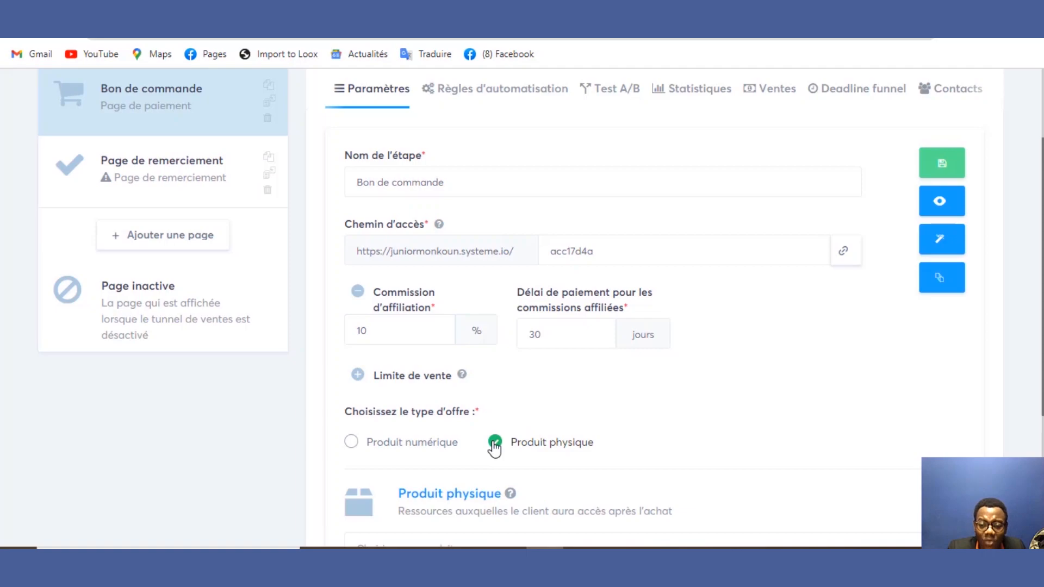
pyautogui.click(352, 442)
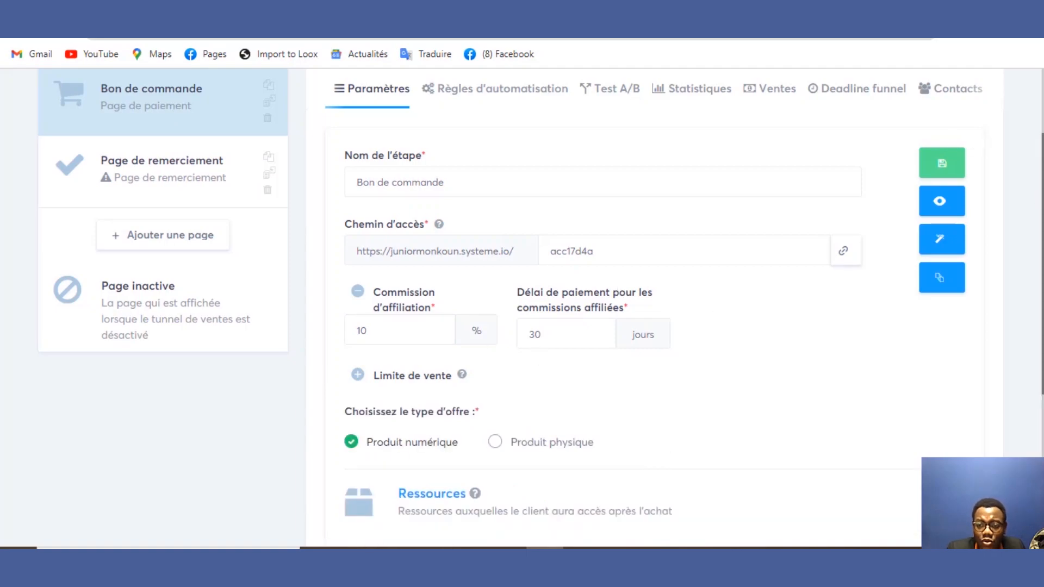
pyautogui.scroll(-3, 522, 304)
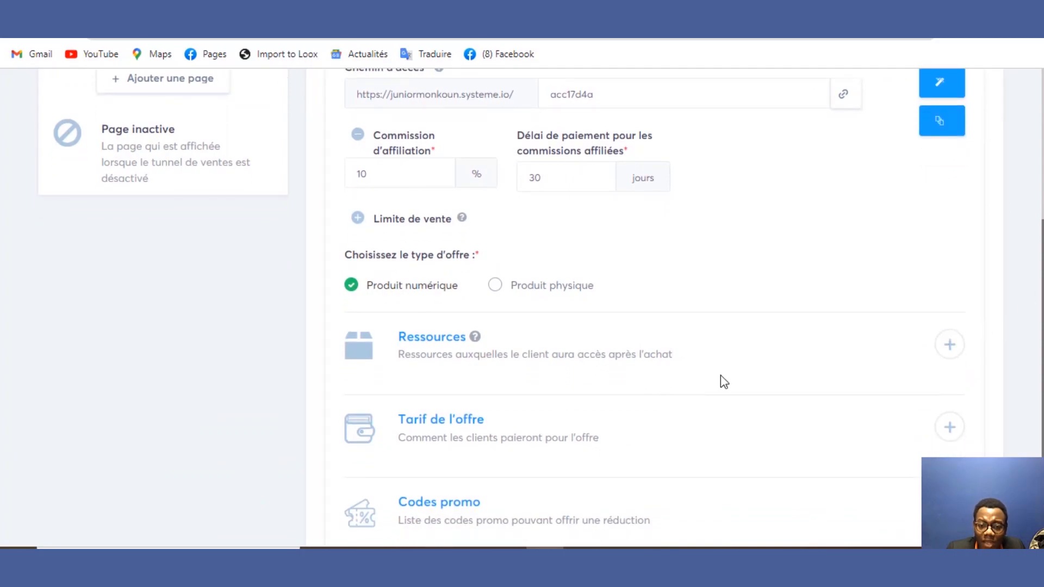
# Step: Add a resource under Ressources and set its type to Pack de formations
pyautogui.click(949, 343)
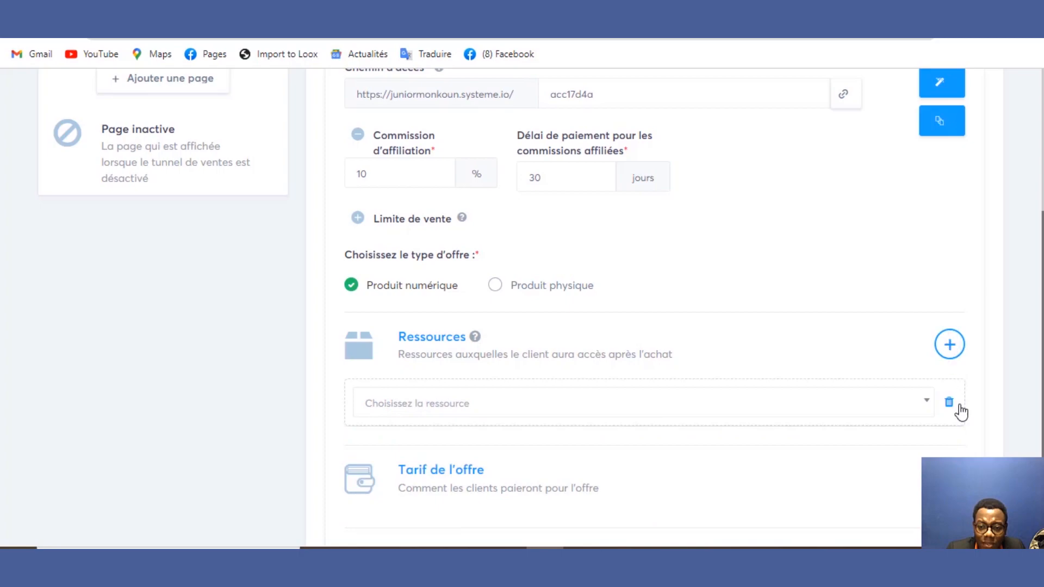
pyautogui.click(863, 407)
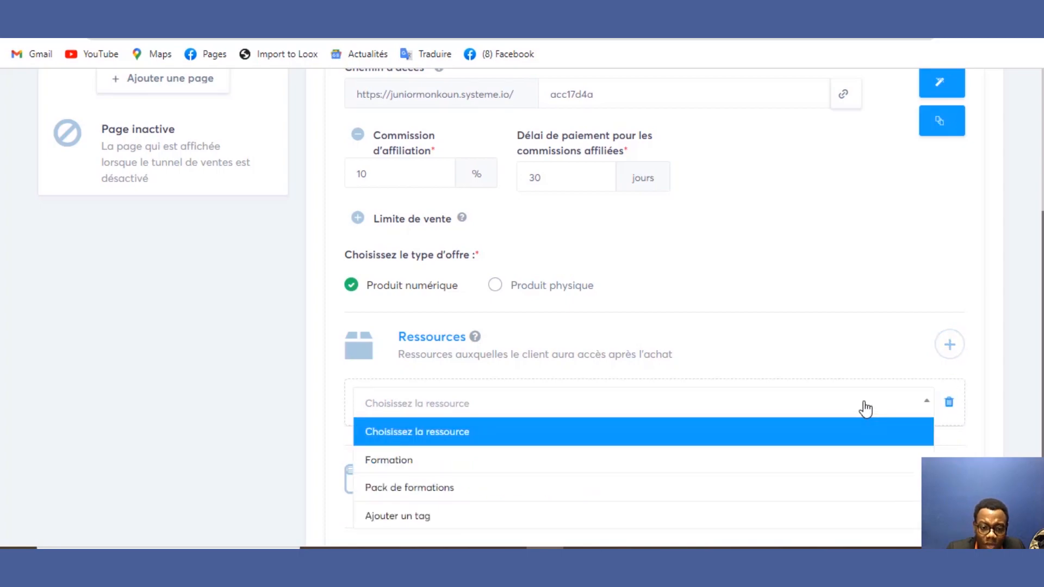
pyautogui.click(794, 461)
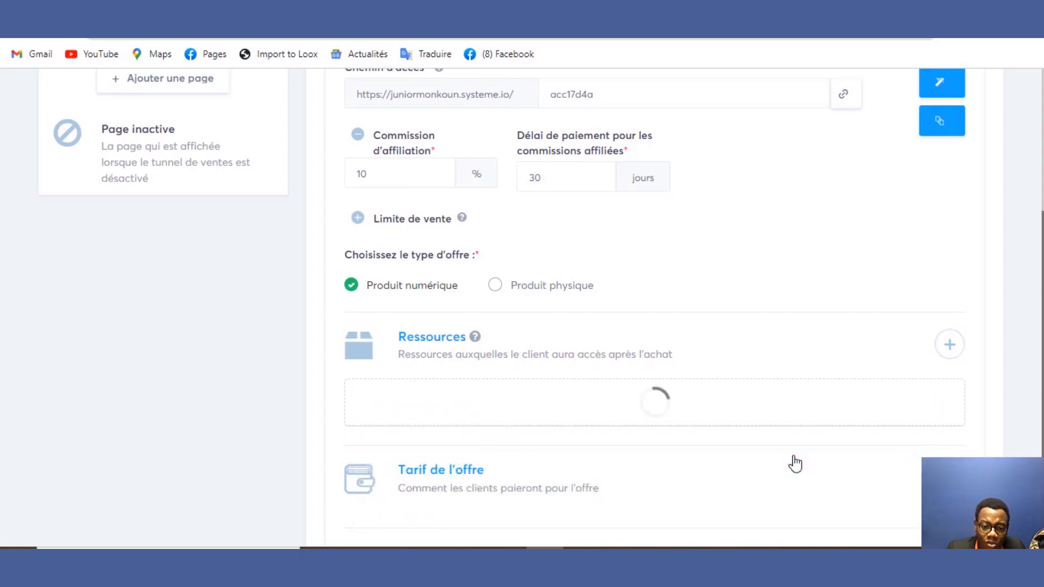
pyautogui.click(759, 467)
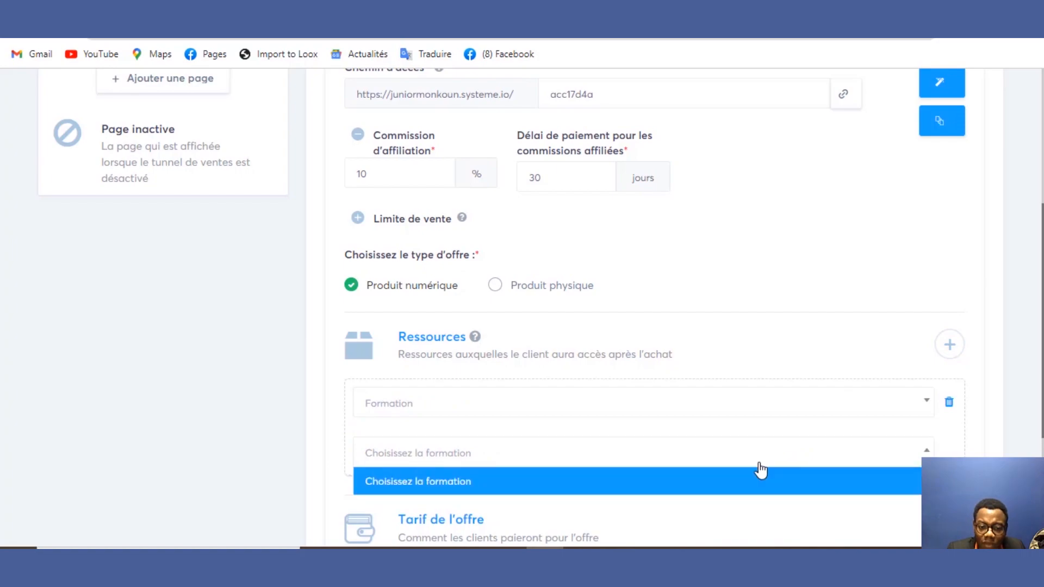
pyautogui.click(792, 485)
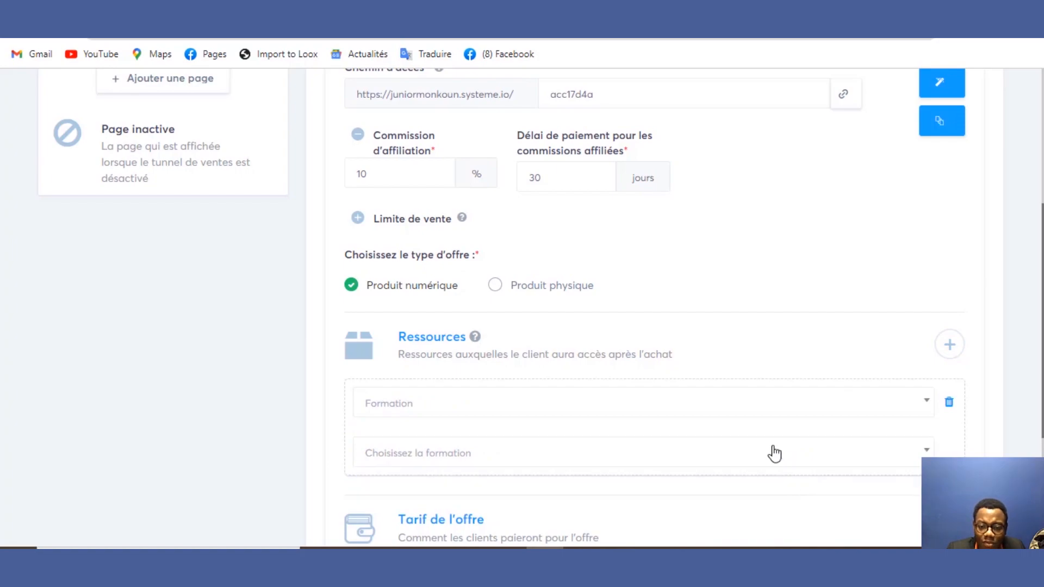
pyautogui.click(755, 420)
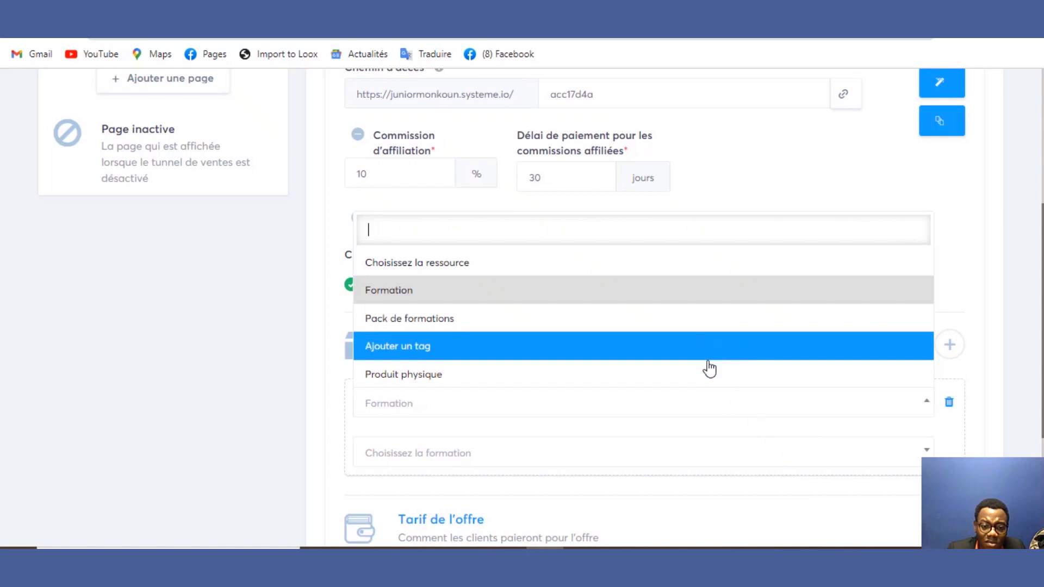
pyautogui.click(706, 325)
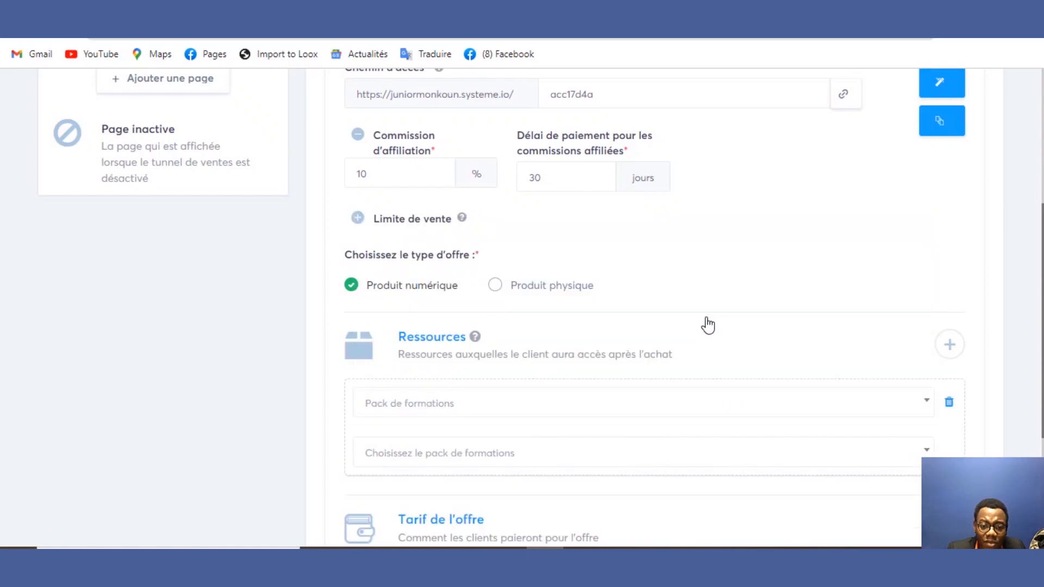
pyautogui.click(652, 453)
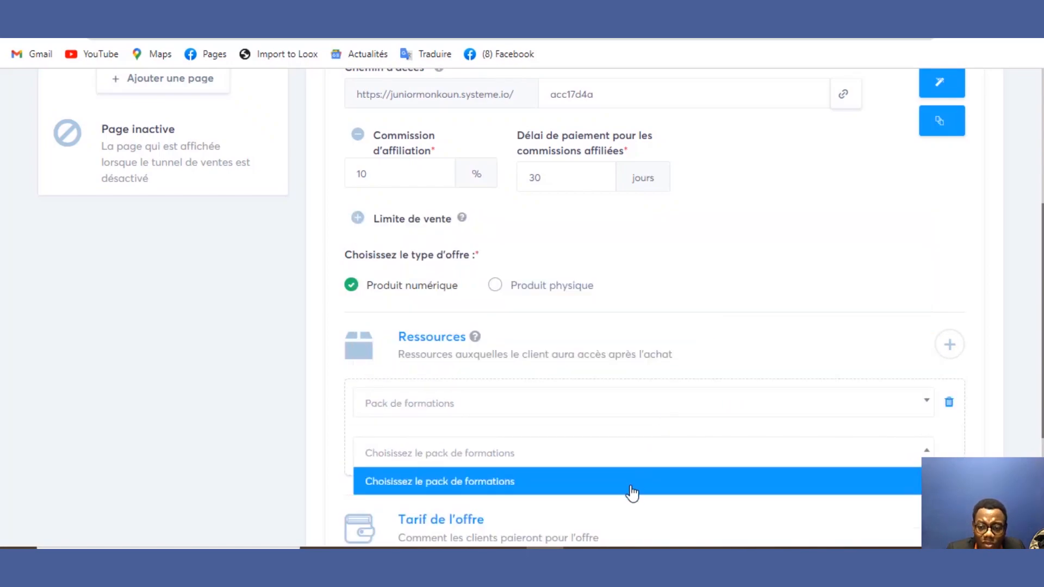
pyautogui.moveTo(1041, 321); pyautogui.dragTo(1042, 234)
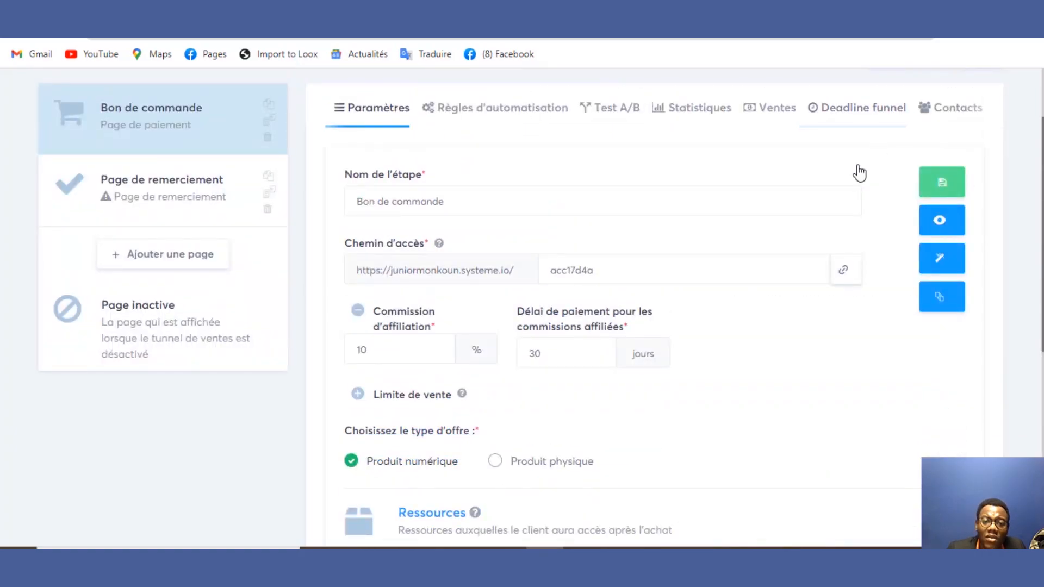
# Step: Look at the automation rules, cancel adding a rule, and return to the step's settings
pyautogui.click(526, 119)
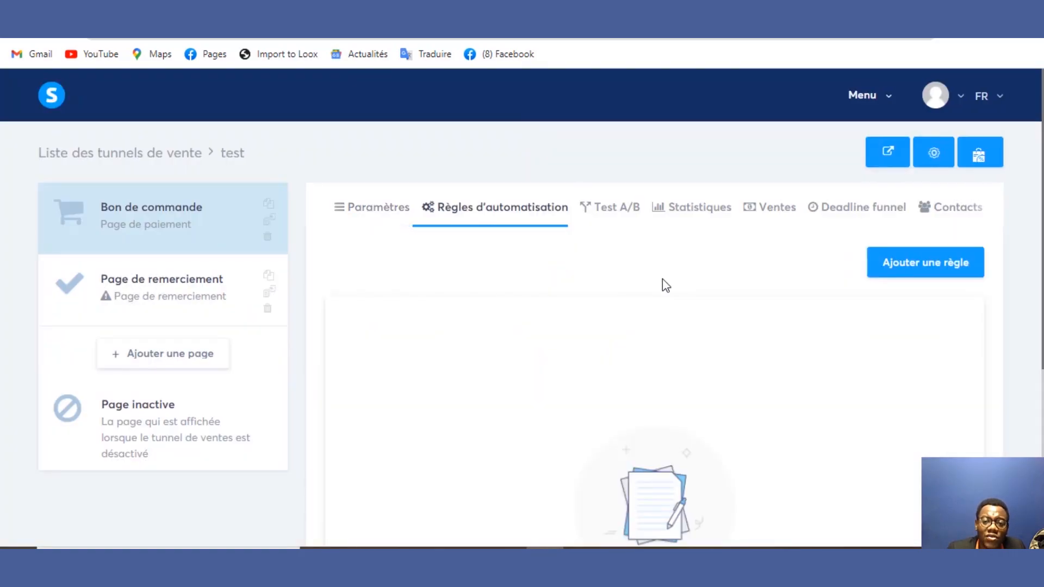
pyautogui.click(936, 278)
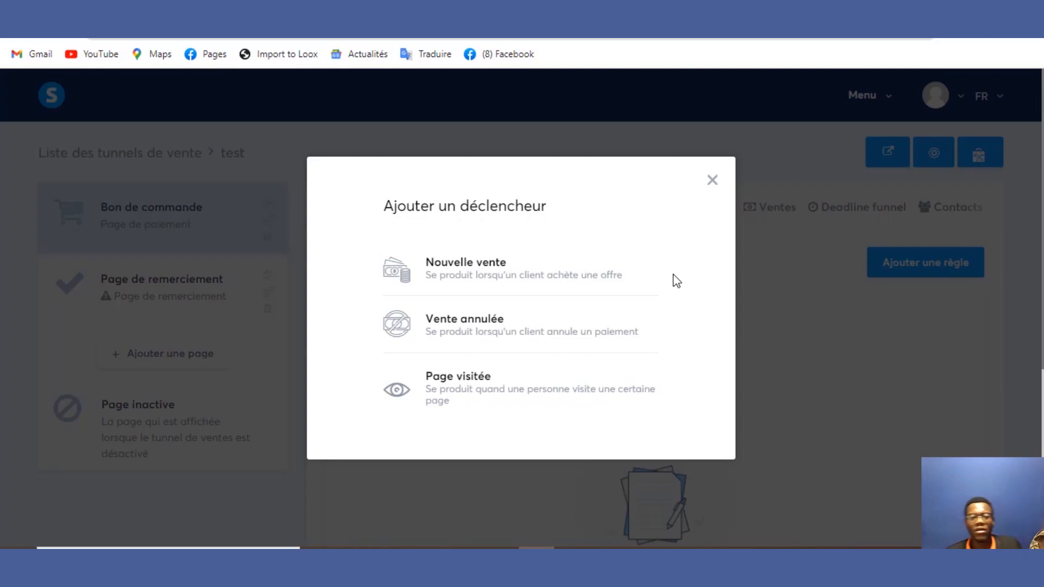
pyautogui.click(711, 181)
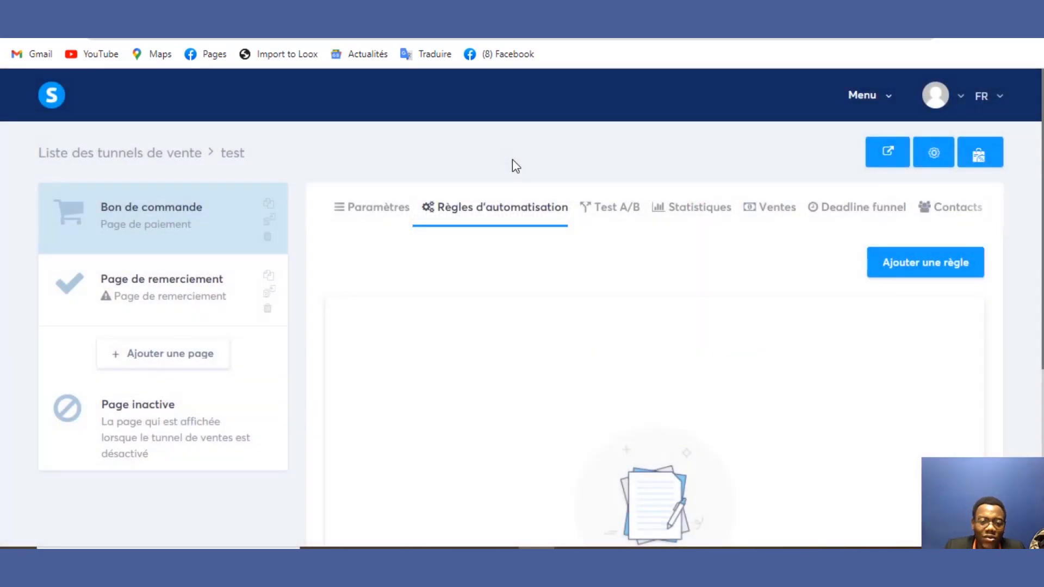
pyautogui.click(395, 215)
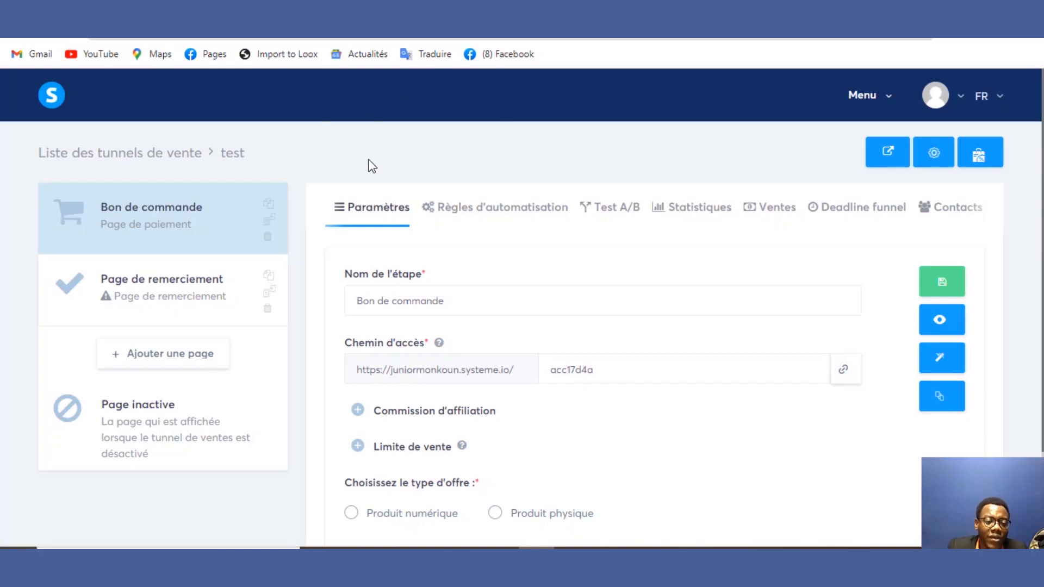
# Step: Open Page de remerciement, cancel adding a page, then open the Bon de commande page editor
pyautogui.click(177, 289)
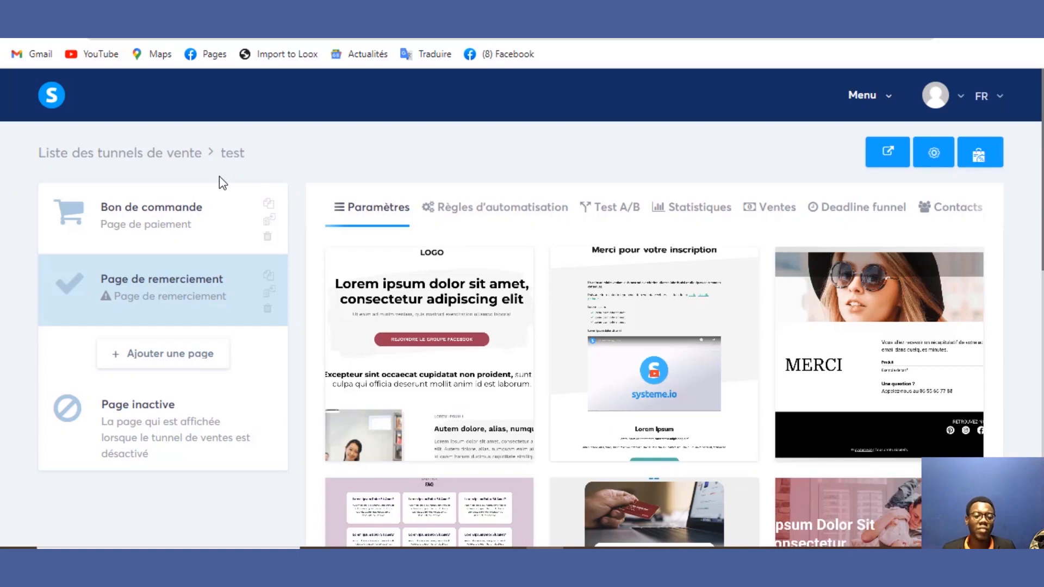
pyautogui.click(185, 353)
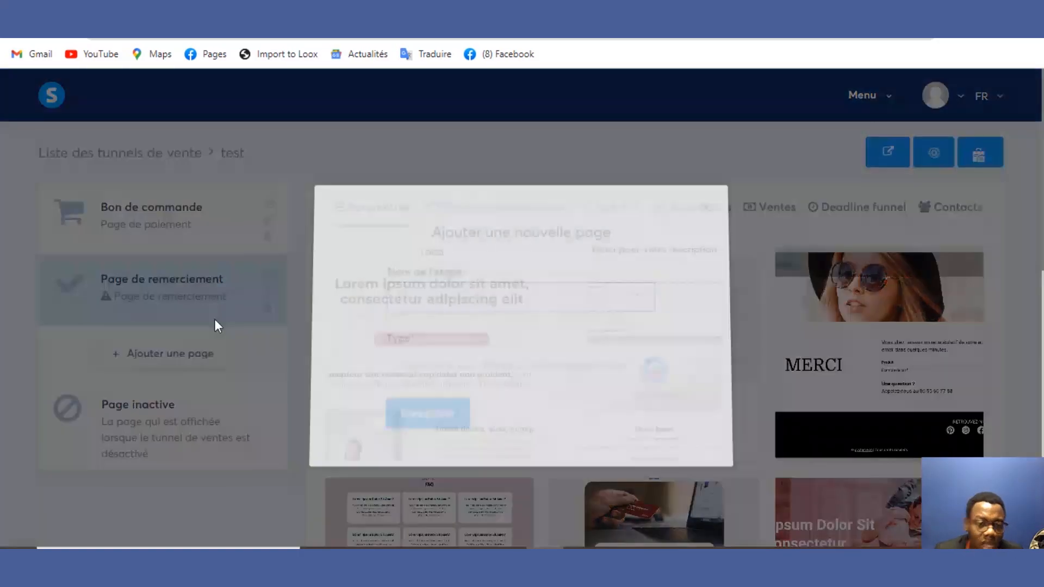
pyautogui.click(438, 368)
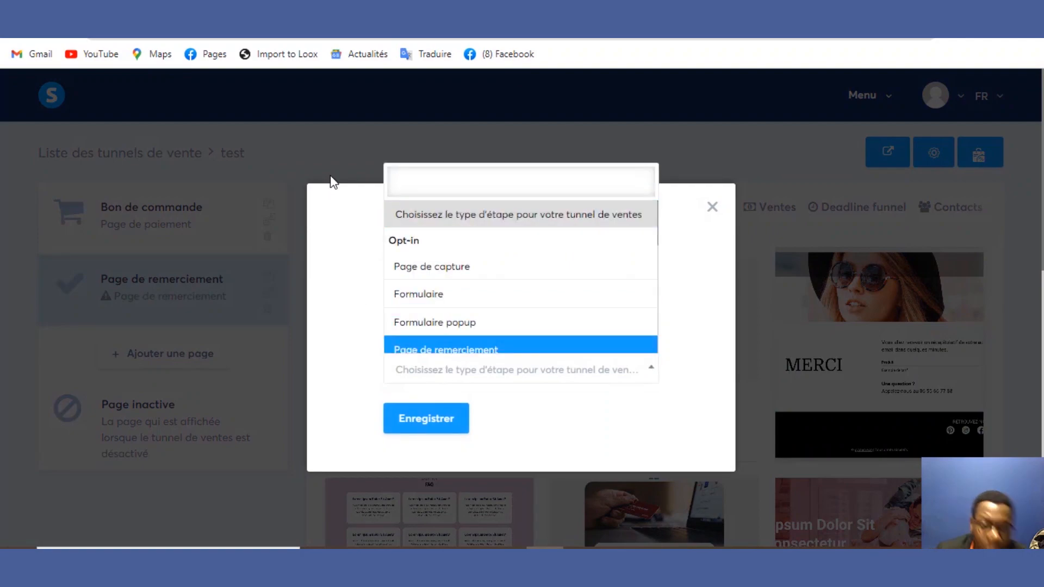
pyautogui.click(718, 223)
pyautogui.click(712, 207)
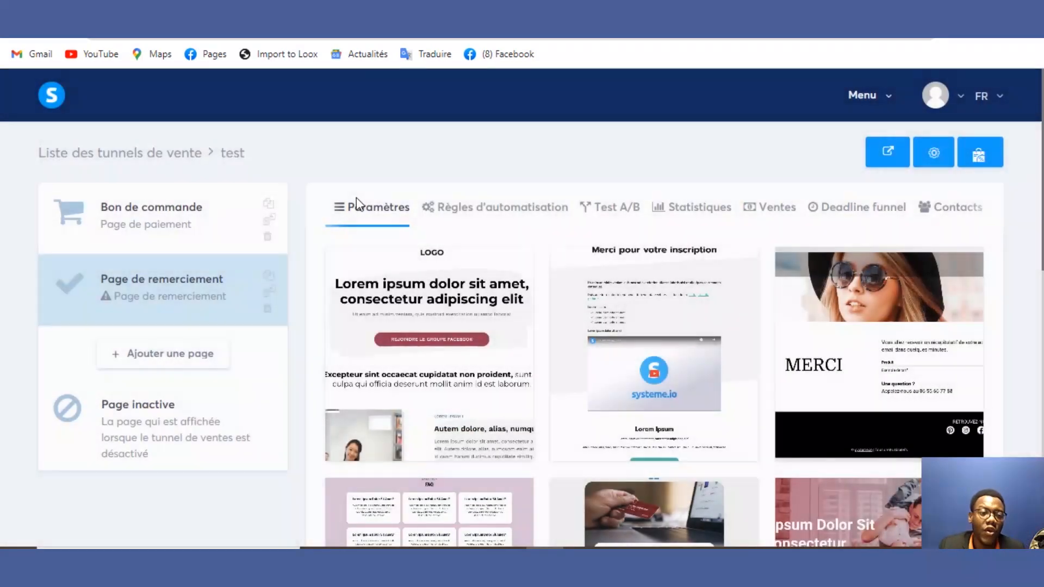
pyautogui.click(158, 223)
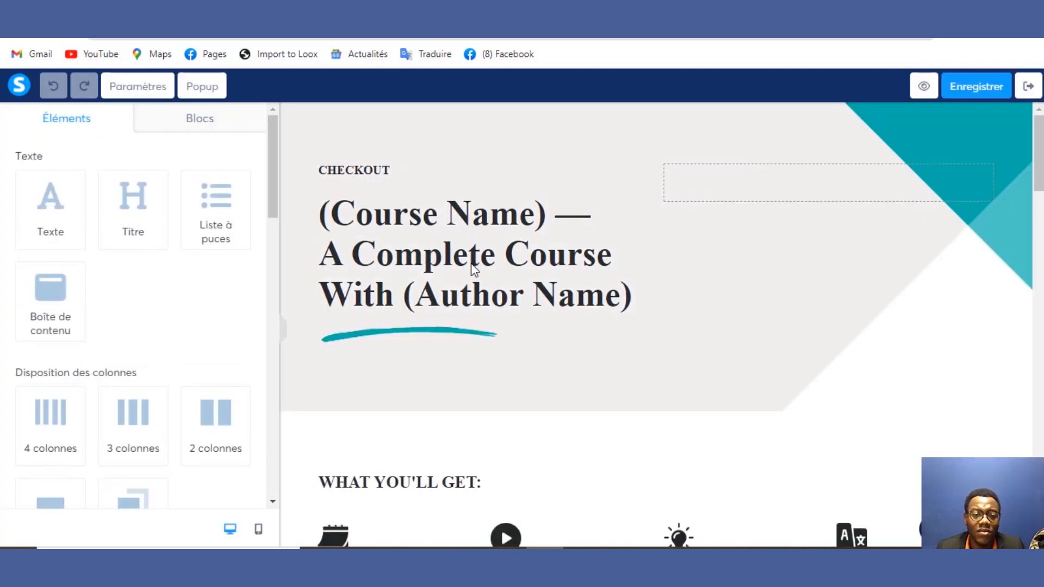
# Step: Replace the main heading text with 'hhhhsjsj'
pyautogui.doubleClick(479, 257)
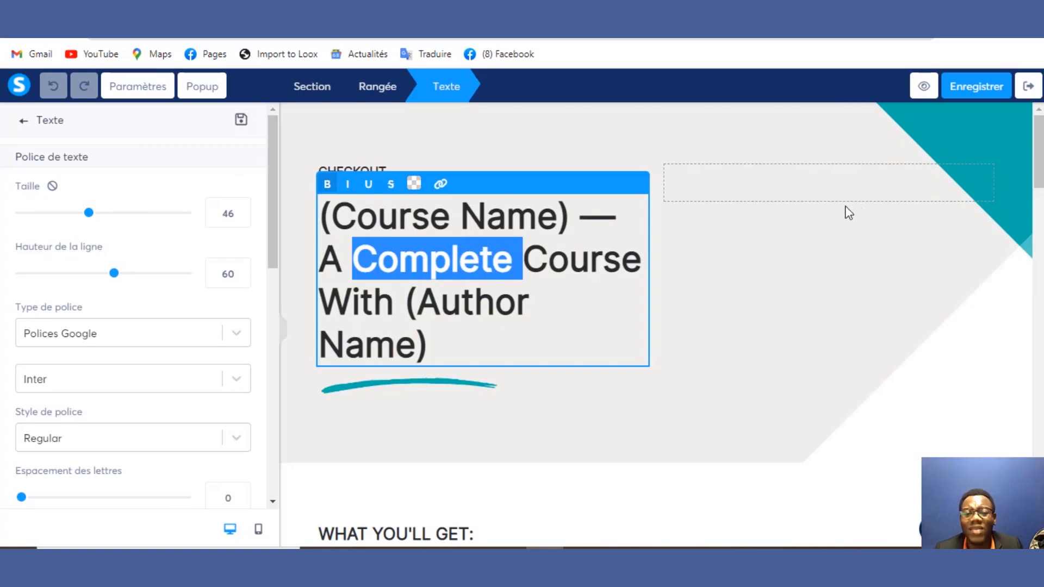
pyautogui.click(586, 279)
pyautogui.moveTo(586, 278); pyautogui.dragTo(405, 224)
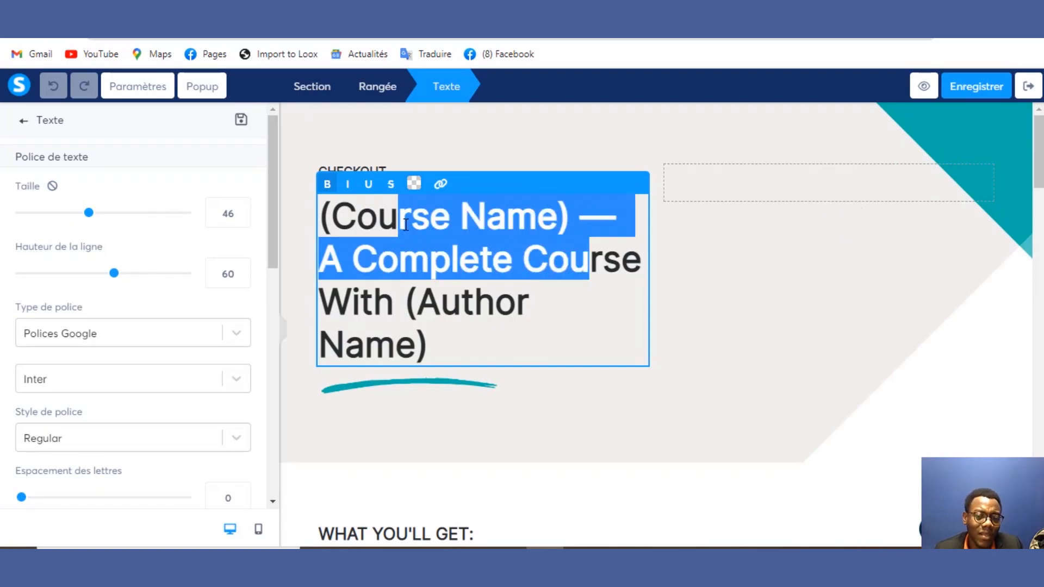
pyautogui.hotkey('ctrl', 'a')
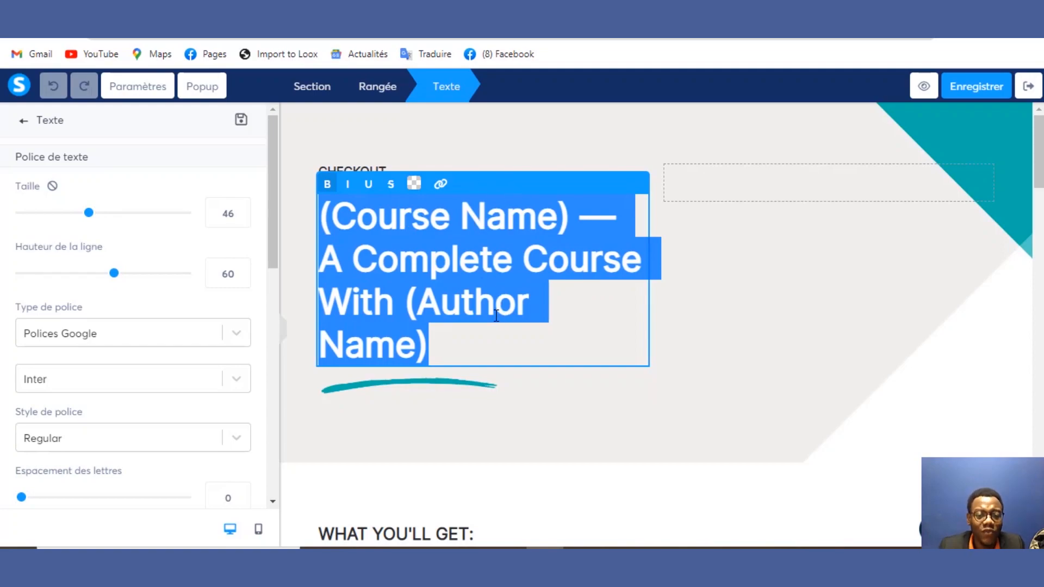
pyautogui.write('hhhhsjsj')
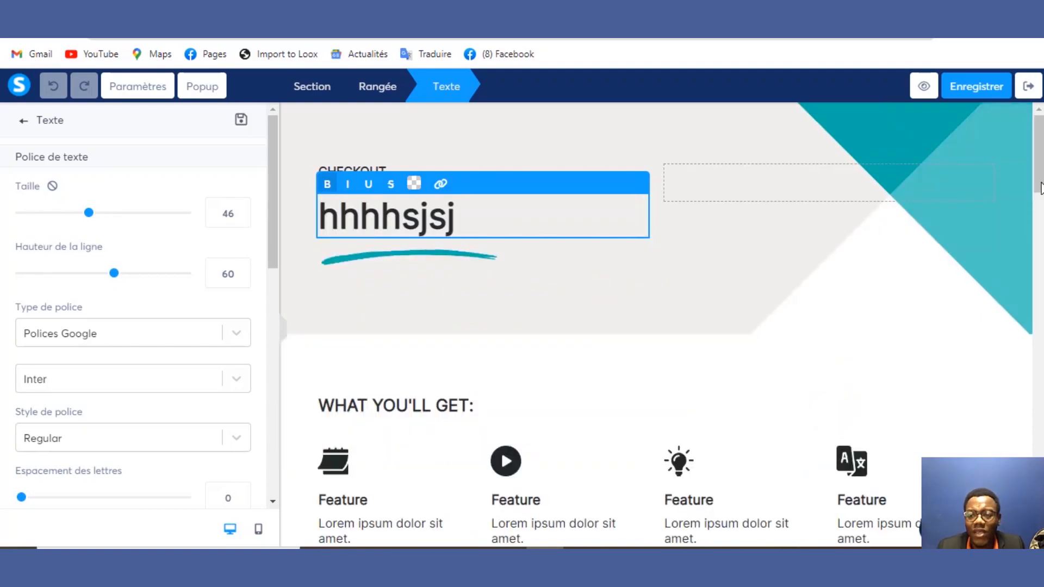
pyautogui.click(1041, 181)
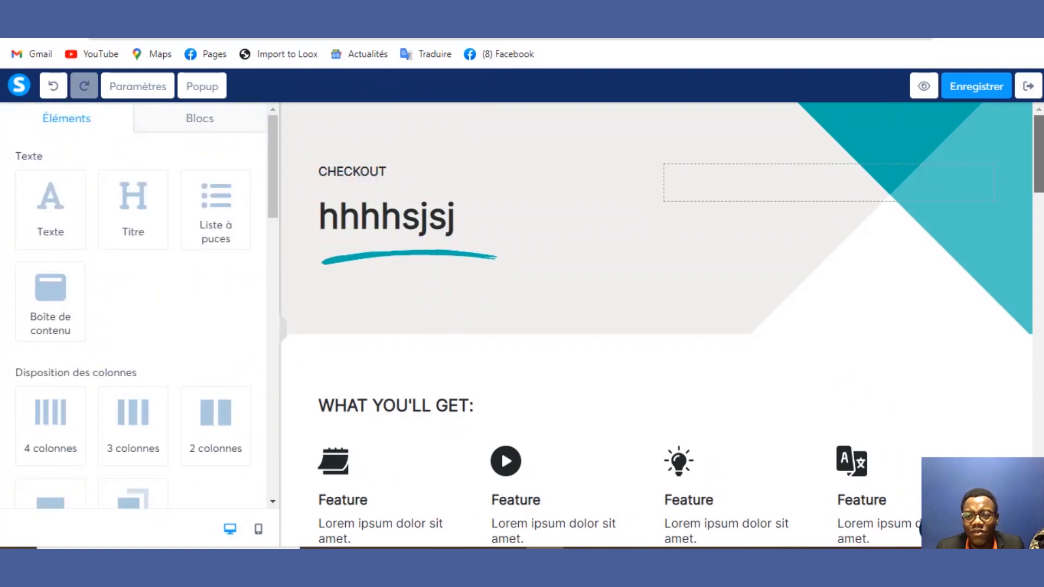
pyautogui.moveTo(1041, 180)
pyautogui.mouseDown()
pyautogui.moveTo(1024, 505)
pyautogui.moveTo(1039, 163)
pyautogui.mouseUp()
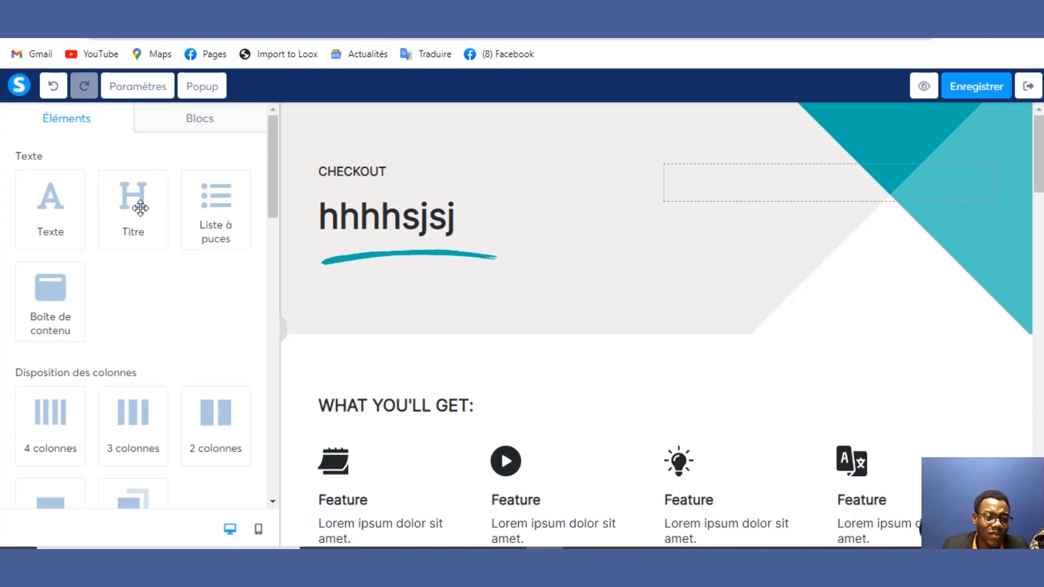
# Step: Add a new Titre heading element below the hero
pyautogui.moveTo(136, 203); pyautogui.dragTo(360, 319)
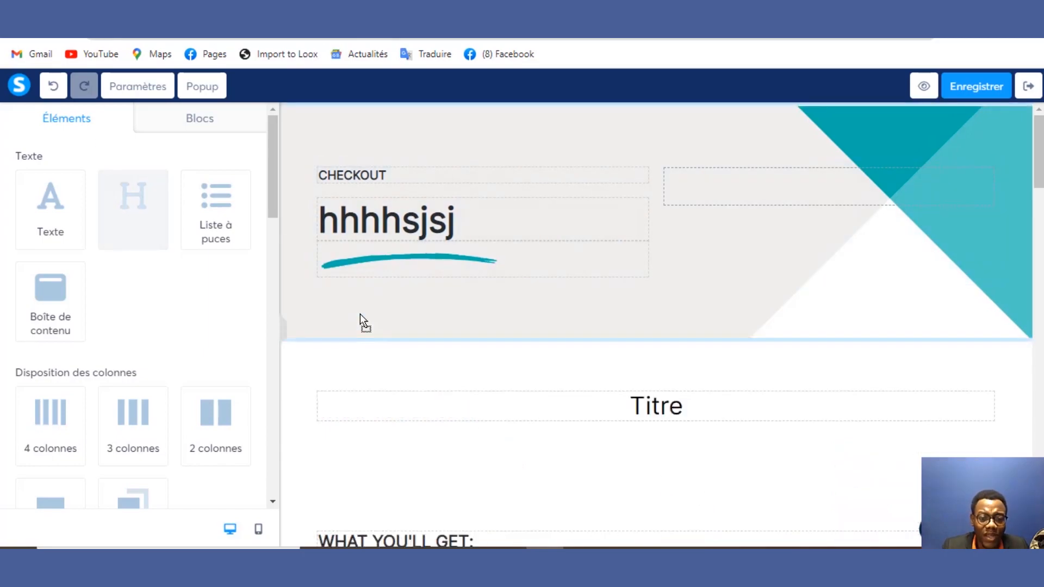
pyautogui.doubleClick(660, 398)
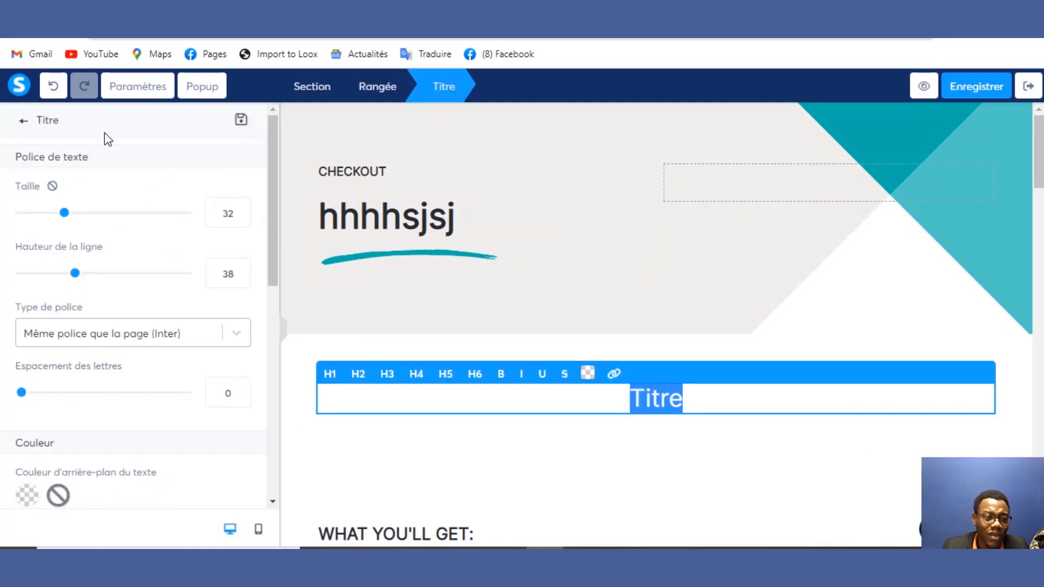
pyautogui.click(23, 121)
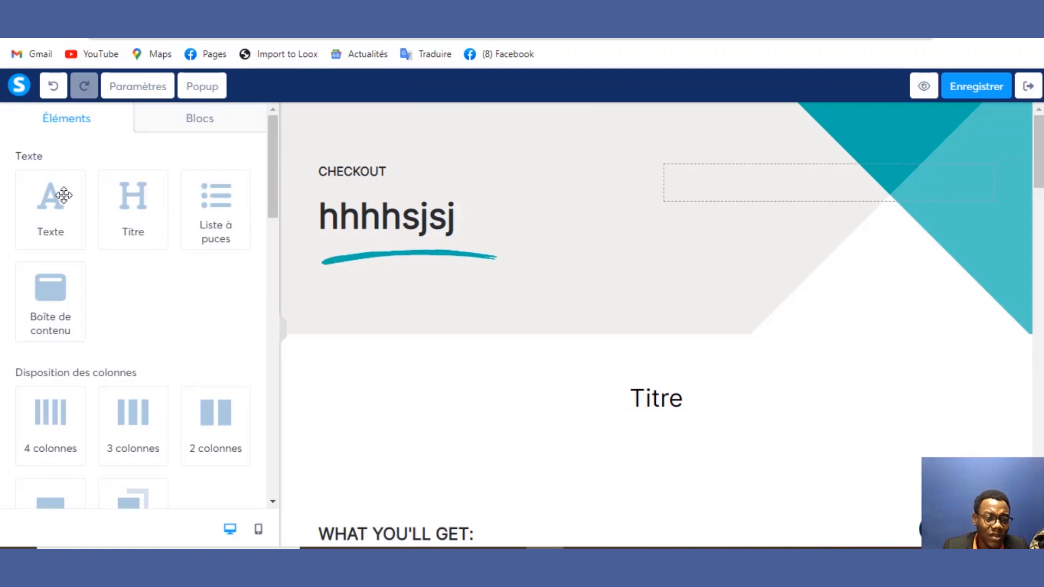
# Step: Add a text block below the hero reading 'hhshhshs'
pyautogui.moveTo(56, 196); pyautogui.dragTo(403, 365)
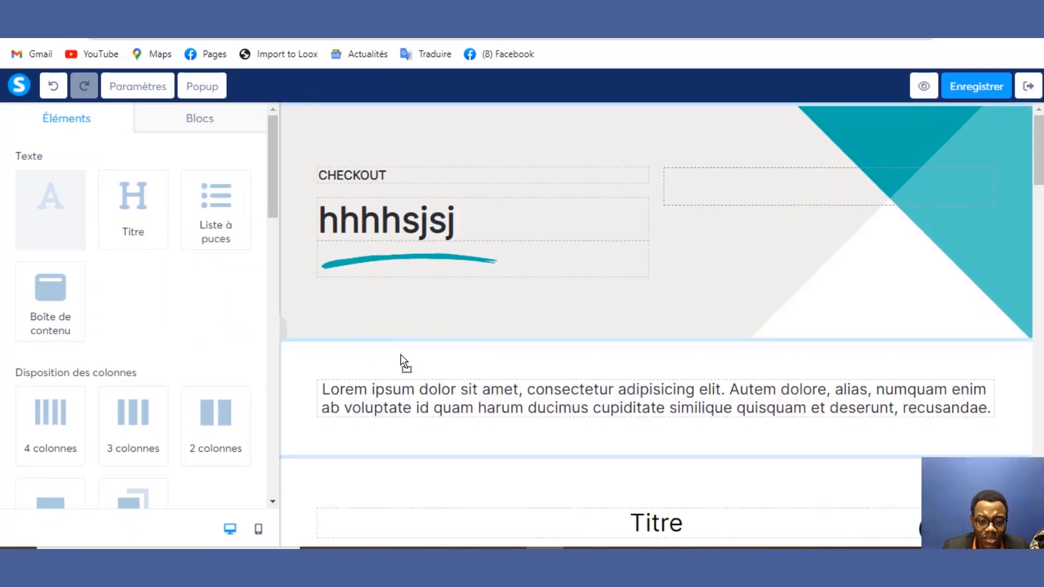
pyautogui.doubleClick(436, 401)
pyautogui.click(436, 401)
pyautogui.hotkey('ctrl', 'a')
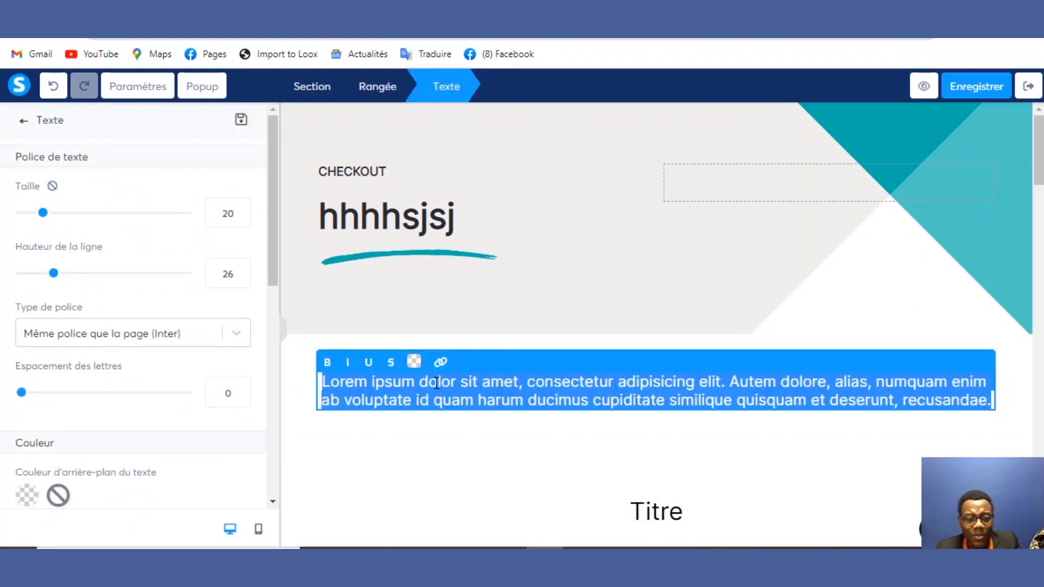
pyautogui.write('hhshhshs')
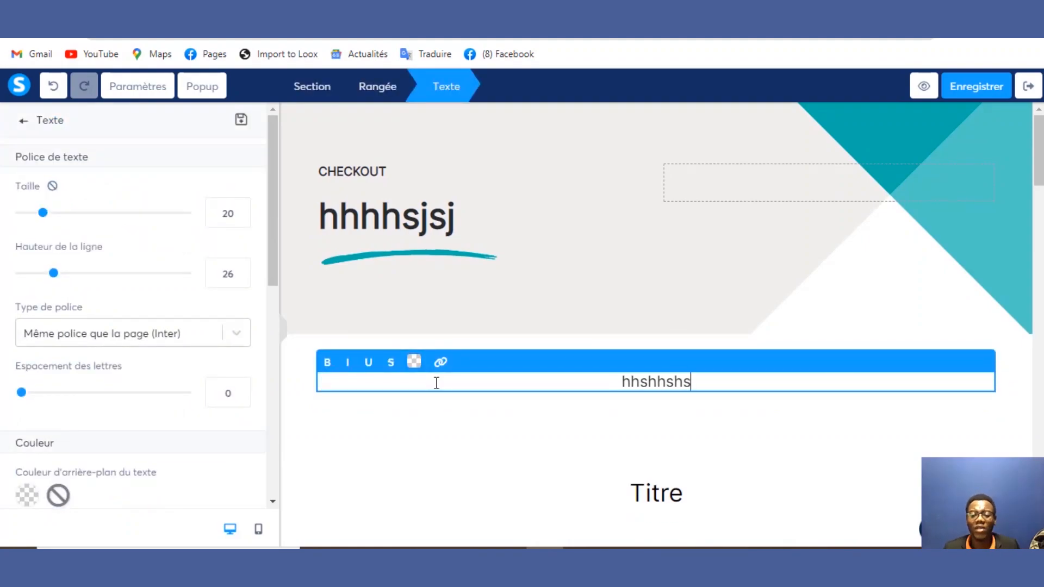